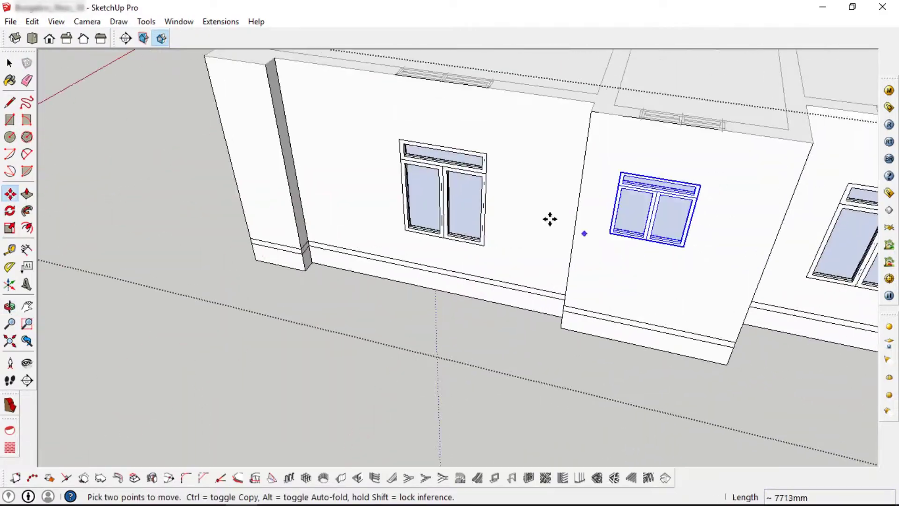
- Move the selected two-pane window into position on the projecting wall section, using its frame corner as the base point
{"action": "scroll", "coordinate": [549, 220], "scroll_direction": "up", "scroll_amount": 3}
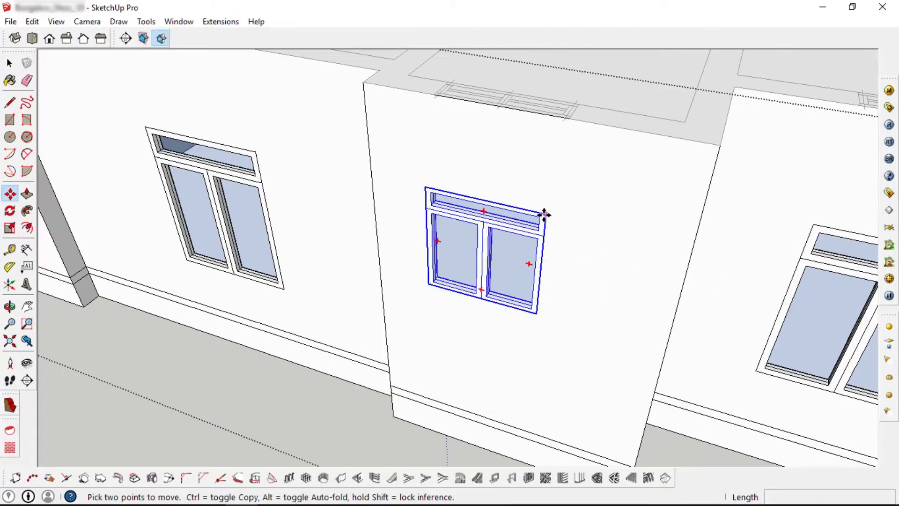
{"action": "left_click", "coordinate": [544, 215]}
{"action": "scroll", "coordinate": [537, 262], "scroll_direction": "down", "scroll_amount": 3}
{"action": "scroll", "coordinate": [586, 271], "scroll_direction": "up", "scroll_amount": 2}
{"action": "left_click", "coordinate": [686, 247]}
{"action": "scroll", "coordinate": [487, 262], "scroll_direction": "up", "scroll_amount": 4}
{"action": "left_click", "coordinate": [499, 273]}
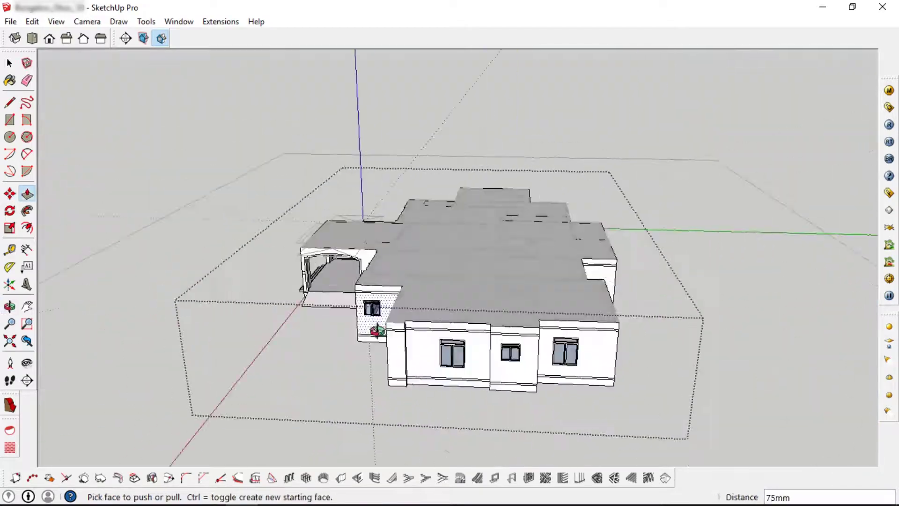
{"action": "scroll", "coordinate": [682, 261], "scroll_direction": "up", "scroll_amount": 5}
{"action": "left_click", "coordinate": [682, 260]}
{"action": "scroll", "coordinate": [721, 246], "scroll_direction": "up", "scroll_amount": 3}
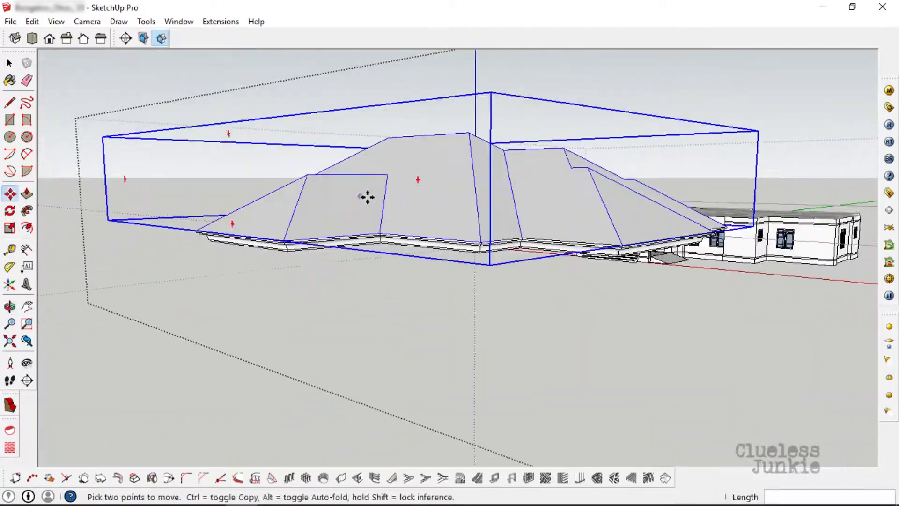
{"action": "middle_click_drag", "start_coordinate": [367, 195], "coordinate": [544, 257]}
{"action": "key", "text": "space"}
{"action": "left_click", "coordinate": [738, 150]}
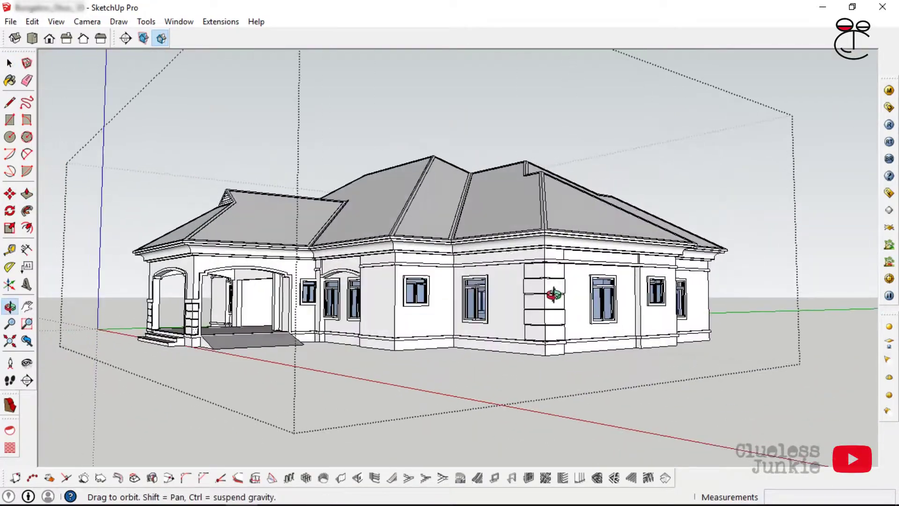
{"action": "middle_click_drag", "start_coordinate": [445, 262], "coordinate": [531, 406]}
{"action": "key", "text": "space"}
{"action": "scroll", "coordinate": [541, 398], "scroll_direction": "down", "scroll_amount": 5}
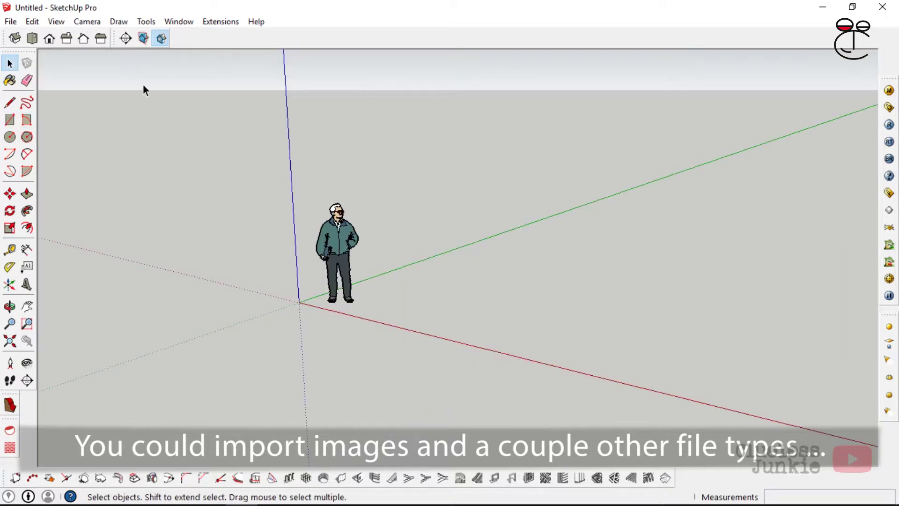
- Start a file import and set the file type to AutoCAD Files (*.dwg, *.dxf)
{"action": "left_click", "coordinate": [10, 21]}
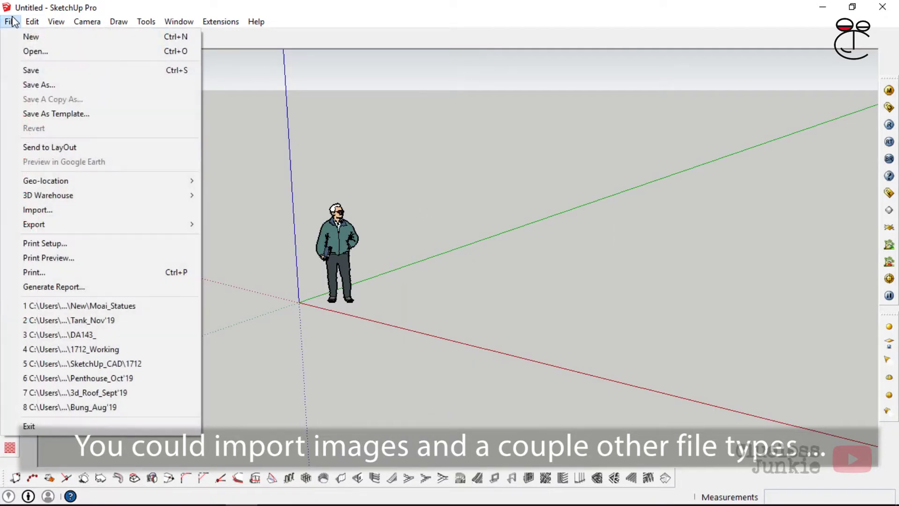
{"action": "left_click", "coordinate": [31, 212]}
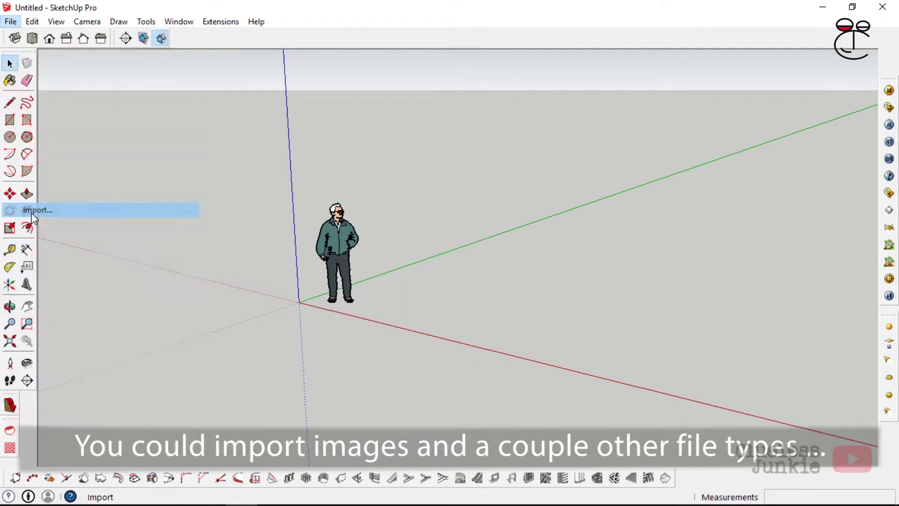
{"action": "left_click", "coordinate": [474, 382]}
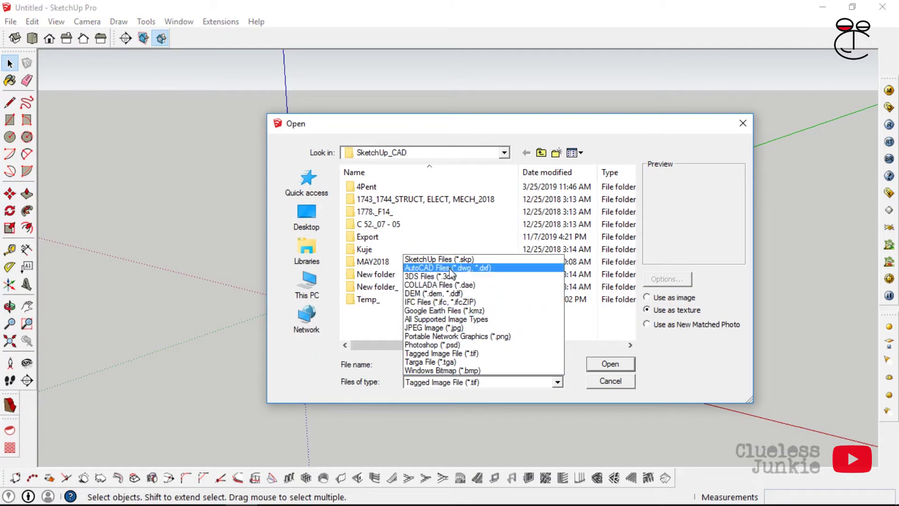
{"action": "left_click", "coordinate": [450, 268]}
- Import TO_SKETCHUP_FOR_MODEL.dwg with its units set to Millimeters
{"action": "left_click", "coordinate": [666, 280]}
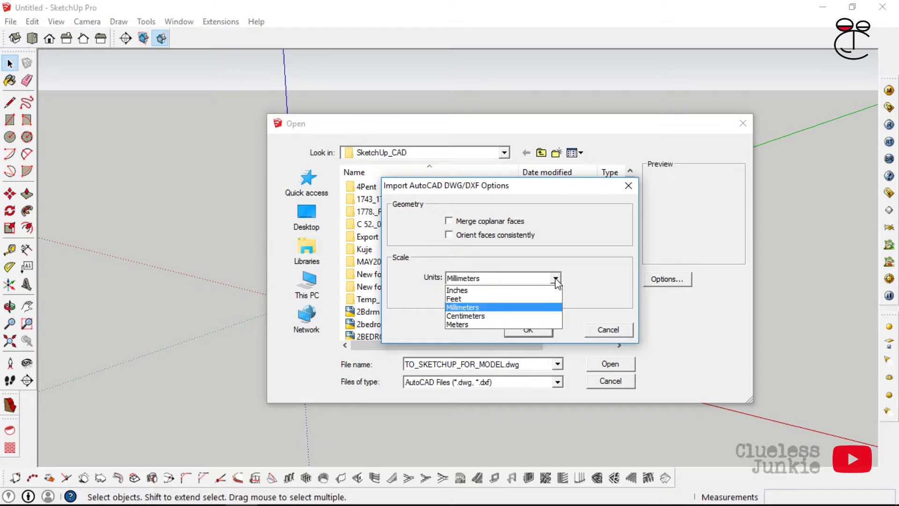
{"action": "left_click", "coordinate": [529, 330]}
{"action": "left_click", "coordinate": [622, 364]}
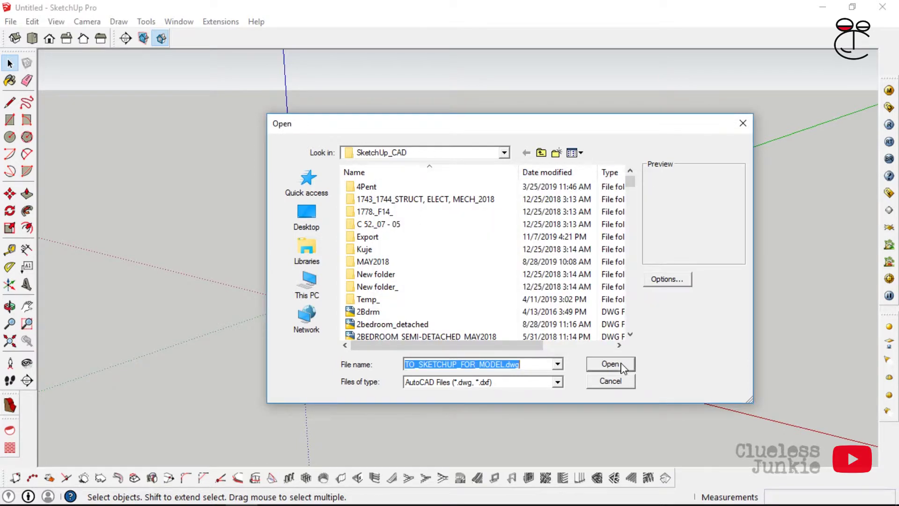
{"action": "left_click", "coordinate": [623, 367]}
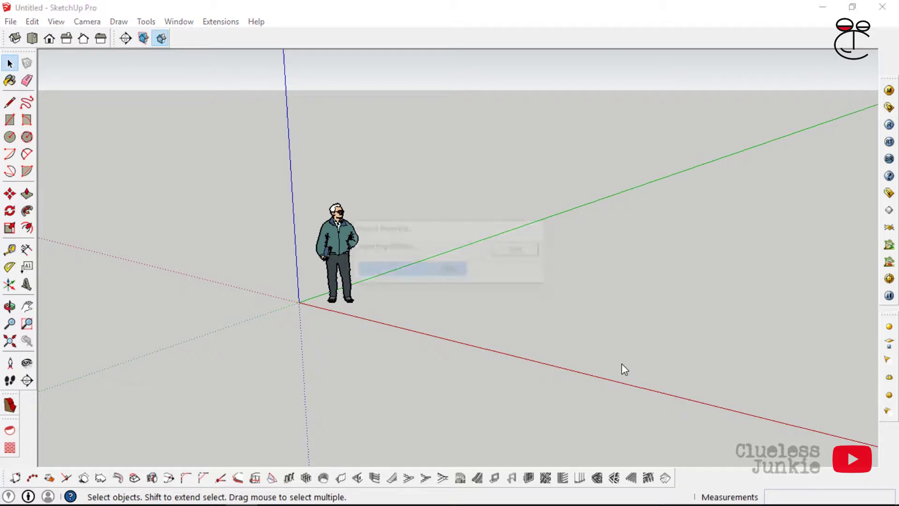
{"action": "left_click", "coordinate": [528, 358]}
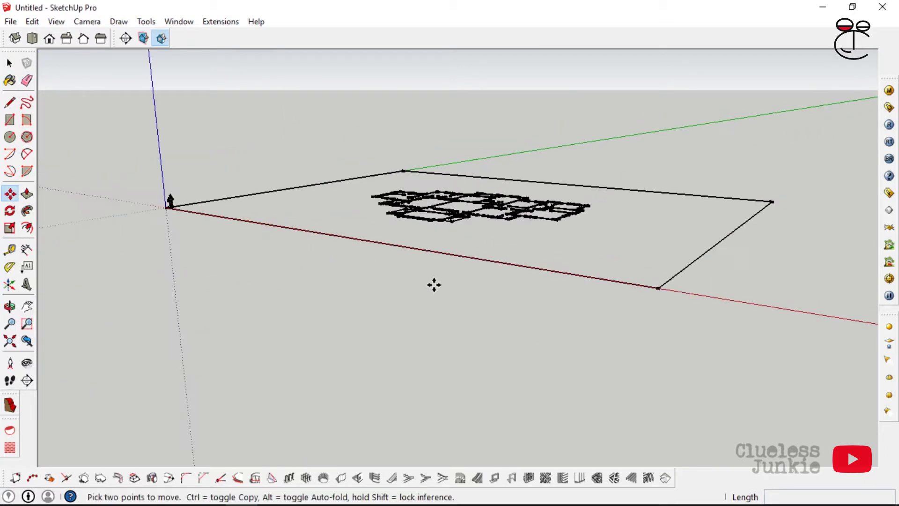
- Draw rectangles over the floor plan's main body, about 24075 x 10200 mm, and over its rear central block
{"action": "middle_click_drag", "start_coordinate": [401, 209], "coordinate": [527, 398]}
{"action": "scroll", "coordinate": [492, 262], "scroll_direction": "up", "scroll_amount": 3}
{"action": "left_click", "coordinate": [9, 63]}
{"action": "left_click", "coordinate": [10, 120]}
{"action": "scroll", "coordinate": [286, 144], "scroll_direction": "up", "scroll_amount": 3}
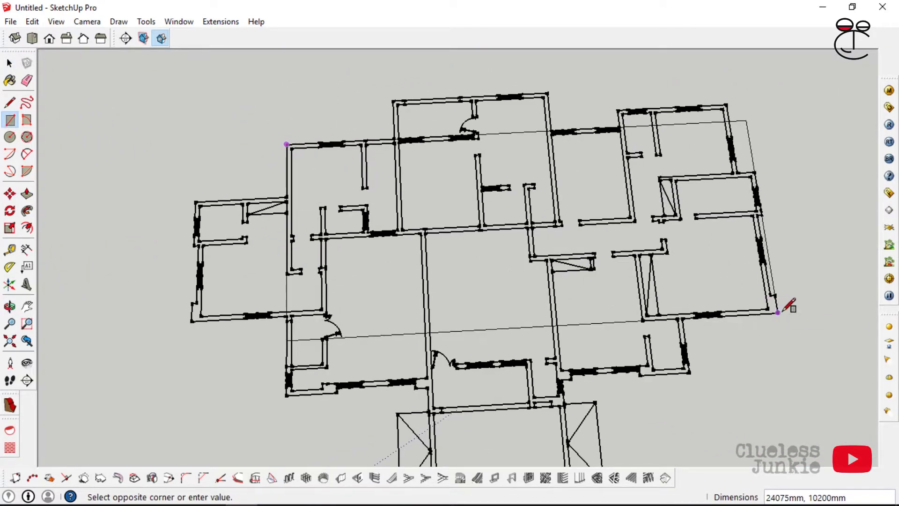
{"action": "scroll", "coordinate": [430, 99], "scroll_direction": "up", "scroll_amount": 2}
{"action": "left_click", "coordinate": [389, 99]}
{"action": "scroll", "coordinate": [574, 133], "scroll_direction": "up", "scroll_amount": 5}
{"action": "left_click", "coordinate": [585, 148]}
- Cover the rear right rooms of the floor plan with further rectangles snapped to the outer wall corners
{"action": "scroll", "coordinate": [341, 158], "scroll_direction": "down", "scroll_amount": 3}
{"action": "scroll", "coordinate": [341, 158], "scroll_direction": "down", "scroll_amount": 3}
{"action": "scroll", "coordinate": [448, 144], "scroll_direction": "up", "scroll_amount": 4}
{"action": "left_click", "coordinate": [448, 144]}
{"action": "scroll", "coordinate": [667, 184], "scroll_direction": "up", "scroll_amount": 5}
{"action": "left_click", "coordinate": [672, 196]}
{"action": "scroll", "coordinate": [569, 163], "scroll_direction": "down", "scroll_amount": 6}
{"action": "scroll", "coordinate": [599, 172], "scroll_direction": "up", "scroll_amount": 5}
{"action": "left_click", "coordinate": [599, 172]}
{"action": "left_click", "coordinate": [675, 348]}
- Cover the left wing of the floor plan with rectangles snapped to its outer wall corners
{"action": "scroll", "coordinate": [562, 164], "scroll_direction": "down", "scroll_amount": 7}
{"action": "scroll", "coordinate": [134, 217], "scroll_direction": "up", "scroll_amount": 4}
{"action": "left_click", "coordinate": [134, 217]}
{"action": "left_click", "coordinate": [272, 369]}
{"action": "scroll", "coordinate": [272, 369], "scroll_direction": "down", "scroll_amount": 3}
{"action": "scroll", "coordinate": [199, 211], "scroll_direction": "up", "scroll_amount": 4}
{"action": "left_click", "coordinate": [199, 217]}
{"action": "left_click", "coordinate": [210, 380]}
- Cover the rooms along the front of the floor plan with faces up to the outer wall corners
{"action": "scroll", "coordinate": [210, 379], "scroll_direction": "down", "scroll_amount": 5}
{"action": "scroll", "coordinate": [419, 288], "scroll_direction": "up", "scroll_amount": 3}
{"action": "left_click", "coordinate": [416, 291]}
{"action": "scroll", "coordinate": [417, 290], "scroll_direction": "down", "scroll_amount": 5}
{"action": "left_click", "coordinate": [708, 309]}
{"action": "scroll", "coordinate": [253, 311], "scroll_direction": "up", "scroll_amount": 6}
{"action": "left_click", "coordinate": [239, 315]}
{"action": "left_click", "coordinate": [517, 289]}
- Extend the footprint face over the front entrance and porch area of the floor plan
{"action": "scroll", "coordinate": [377, 196], "scroll_direction": "down", "scroll_amount": 3}
{"action": "scroll", "coordinate": [487, 211], "scroll_direction": "up", "scroll_amount": 2}
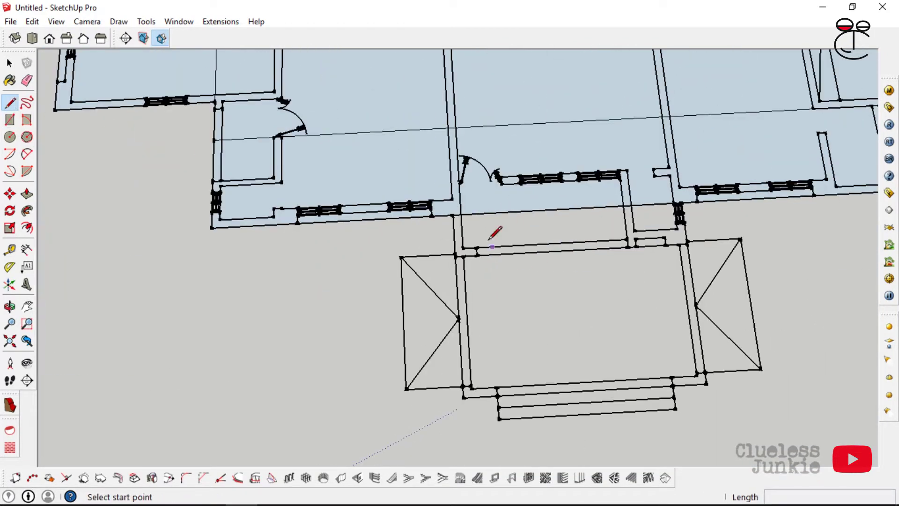
{"action": "left_click", "coordinate": [492, 246]}
{"action": "scroll", "coordinate": [449, 295], "scroll_direction": "down", "scroll_amount": 2}
{"action": "scroll", "coordinate": [462, 402], "scroll_direction": "up", "scroll_amount": 2}
{"action": "scroll", "coordinate": [604, 199], "scroll_direction": "up", "scroll_amount": 3}
{"action": "left_click", "coordinate": [604, 199]}
{"action": "scroll", "coordinate": [542, 200], "scroll_direction": "down", "scroll_amount": 3}
{"action": "scroll", "coordinate": [448, 201], "scroll_direction": "up", "scroll_amount": 3}
- Delete the surplus faces and edges lying outside the outer walls of the floor plan
{"action": "key", "text": "space"}
{"action": "left_click", "coordinate": [262, 113]}
{"action": "scroll", "coordinate": [403, 328], "scroll_direction": "down", "scroll_amount": 3}
{"action": "key", "text": "Delete"}
{"action": "left_click", "coordinate": [602, 120]}
{"action": "scroll", "coordinate": [468, 140], "scroll_direction": "up", "scroll_amount": 2}
{"action": "key", "text": "Delete"}
{"action": "scroll", "coordinate": [339, 157], "scroll_direction": "down", "scroll_amount": 2}
{"action": "left_click", "coordinate": [280, 286]}
{"action": "left_click", "coordinate": [296, 285]}
{"action": "key", "text": "Delete"}
- Draw the wall-recess outline at the right-hand outer wall of the plan with lines snapped to the wall corners
{"action": "scroll", "coordinate": [496, 280], "scroll_direction": "down", "scroll_amount": 2}
{"action": "left_click", "coordinate": [706, 283]}
{"action": "scroll", "coordinate": [660, 201], "scroll_direction": "up", "scroll_amount": 3}
{"action": "left_click", "coordinate": [10, 103]}
{"action": "scroll", "coordinate": [625, 197], "scroll_direction": "up", "scroll_amount": 5}
{"action": "left_click", "coordinate": [621, 198]}
{"action": "left_click", "coordinate": [606, 199]}
{"action": "scroll", "coordinate": [622, 206], "scroll_direction": "down", "scroll_amount": 2}
{"action": "left_click", "coordinate": [642, 406]}
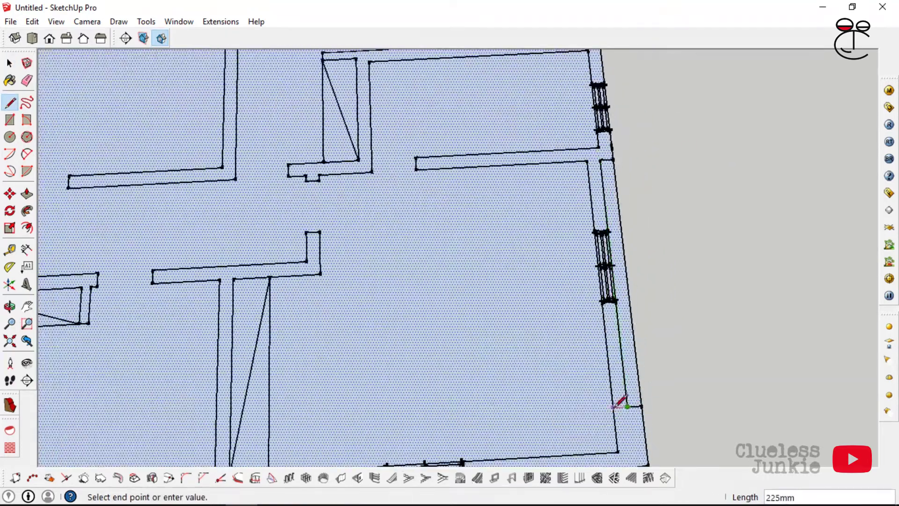
{"action": "left_click", "coordinate": [616, 406]}
- Draw a 3300 x 225 mm rectangle along the outer side of the double-window wall and delete its face from the footprint
{"action": "key", "text": "space"}
{"action": "scroll", "coordinate": [590, 318], "scroll_direction": "down", "scroll_amount": 5}
{"action": "scroll", "coordinate": [452, 346], "scroll_direction": "up", "scroll_amount": 6}
{"action": "key", "text": "r"}
{"action": "left_click", "coordinate": [175, 345]}
{"action": "left_click", "coordinate": [735, 351]}
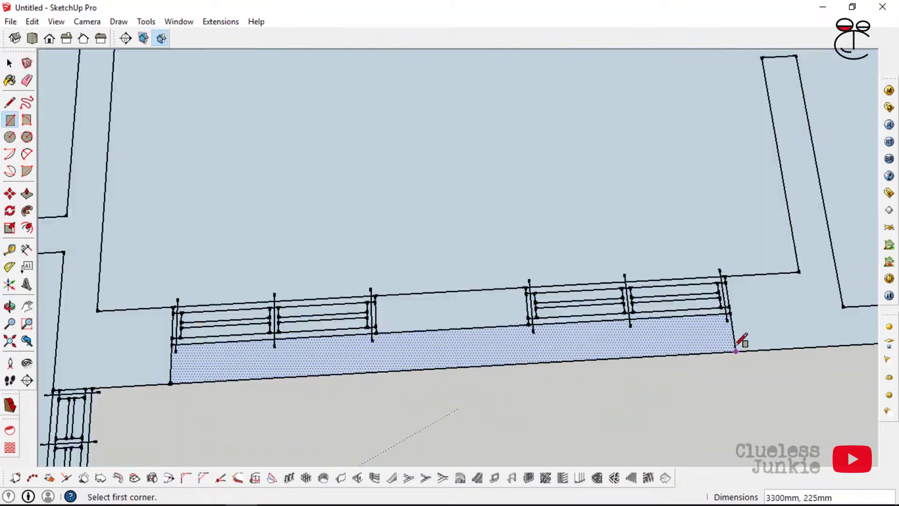
{"action": "key", "text": "space"}
{"action": "left_click", "coordinate": [670, 355]}
{"action": "key", "text": "Delete"}
- Extrude the building footprint 450 mm upward with Push/Pull
{"action": "left_click", "coordinate": [473, 202]}
{"action": "key", "text": "p"}
{"action": "left_click", "coordinate": [431, 246]}
{"action": "type", "text": "450"}
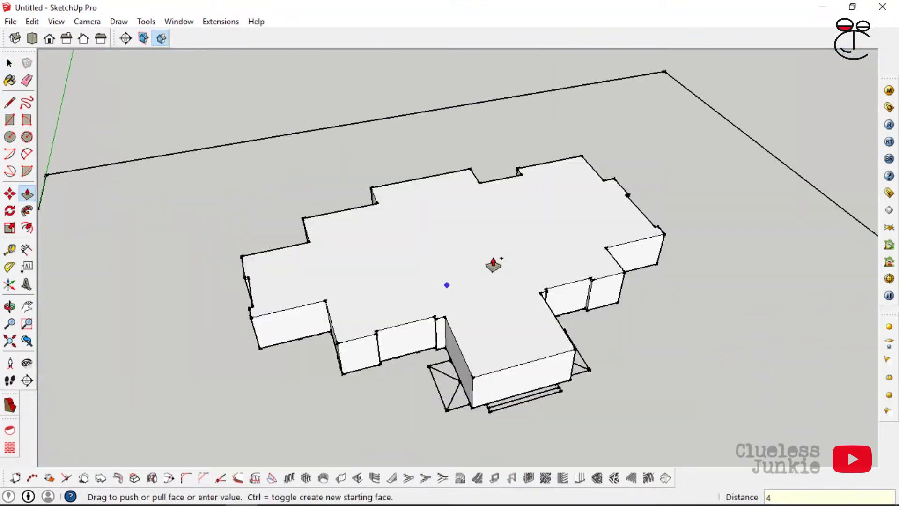
{"action": "middle_click_drag", "start_coordinate": [491, 261], "coordinate": [386, 307]}
- Extrude the top of the base another 100 mm as a separate band
{"action": "left_click", "coordinate": [432, 304]}
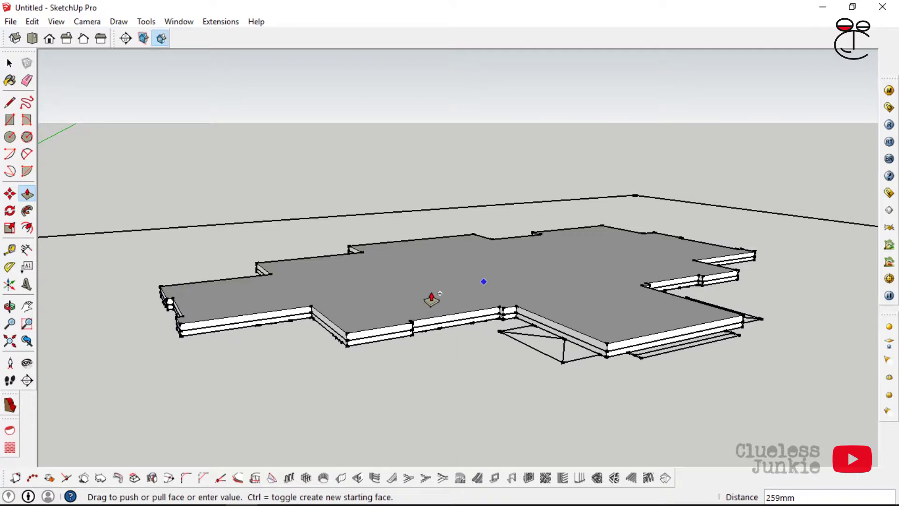
{"action": "type", "text": "100"}
{"action": "key", "text": "Return"}
- Extrude the top face 3000 mm as a new level to form the building's walls
{"action": "middle_click_drag", "start_coordinate": [445, 310], "coordinate": [528, 252]}
{"action": "scroll", "coordinate": [537, 267], "scroll_direction": "down", "scroll_amount": 3}
{"action": "scroll", "coordinate": [570, 284], "scroll_direction": "up", "scroll_amount": 3}
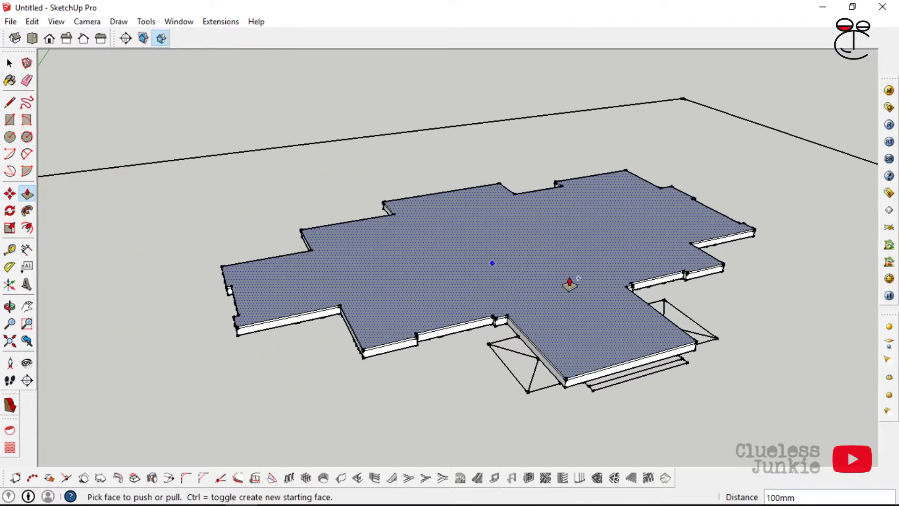
{"action": "left_click", "coordinate": [542, 265]}
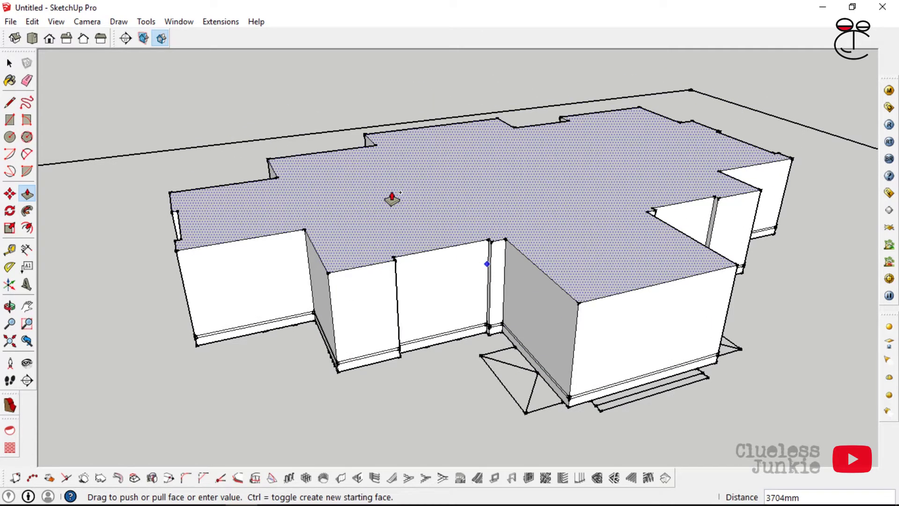
{"action": "key", "text": "Return"}
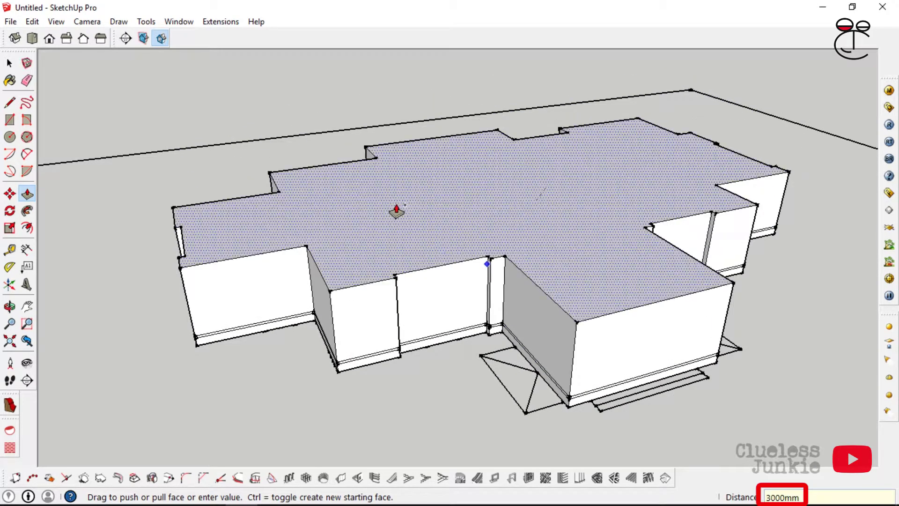
- Examine the extruded walls, base bands and edge display from close to ground level around the building
{"action": "scroll", "coordinate": [576, 305], "scroll_direction": "down", "scroll_amount": 1}
{"action": "middle_click_drag", "start_coordinate": [576, 306], "coordinate": [582, 202]}
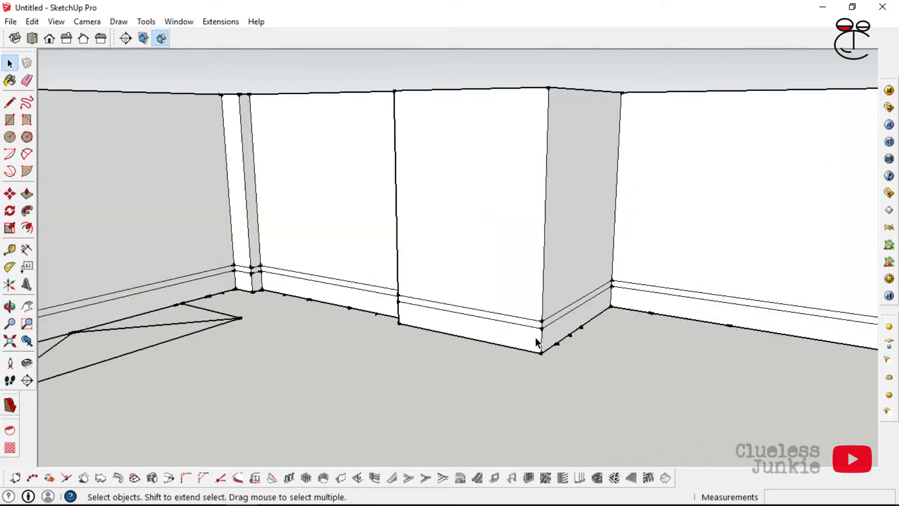
{"action": "scroll", "coordinate": [580, 302], "scroll_direction": "down", "scroll_amount": 3}
{"action": "middle_click_drag", "start_coordinate": [574, 302], "coordinate": [693, 281]}
{"action": "scroll", "coordinate": [518, 266], "scroll_direction": "down", "scroll_amount": 5}
{"action": "middle_click_drag", "start_coordinate": [347, 267], "coordinate": [385, 248]}
{"action": "scroll", "coordinate": [521, 333], "scroll_direction": "up", "scroll_amount": 3}
{"action": "middle_click_drag", "start_coordinate": [521, 333], "coordinate": [518, 318]}
{"action": "scroll", "coordinate": [393, 347], "scroll_direction": "up", "scroll_amount": 2}
- Turn off Profiles, Extension and Endpoints in the style's edge settings, keeping Edges on
{"action": "left_click", "coordinate": [169, 22]}
{"action": "left_click", "coordinate": [179, 99]}
{"action": "left_click", "coordinate": [45, 110]}
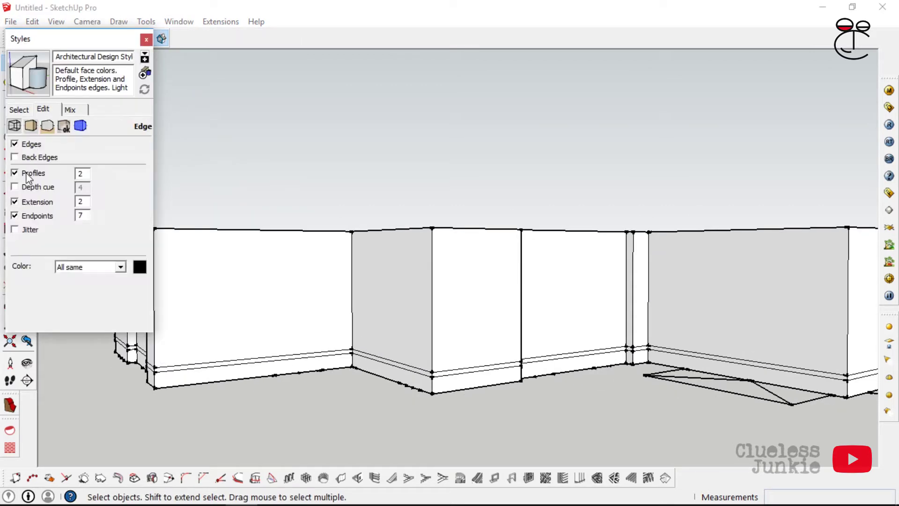
{"action": "left_click", "coordinate": [15, 201]}
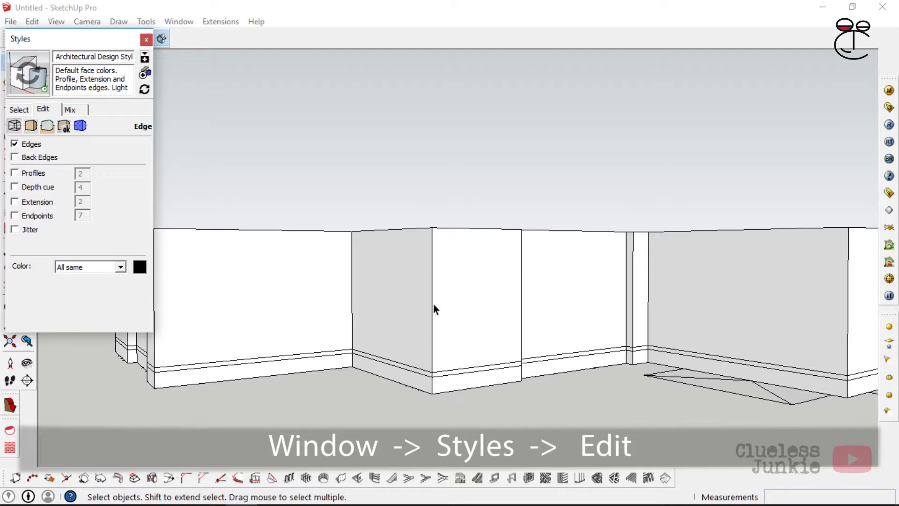
{"action": "left_click", "coordinate": [14, 144]}
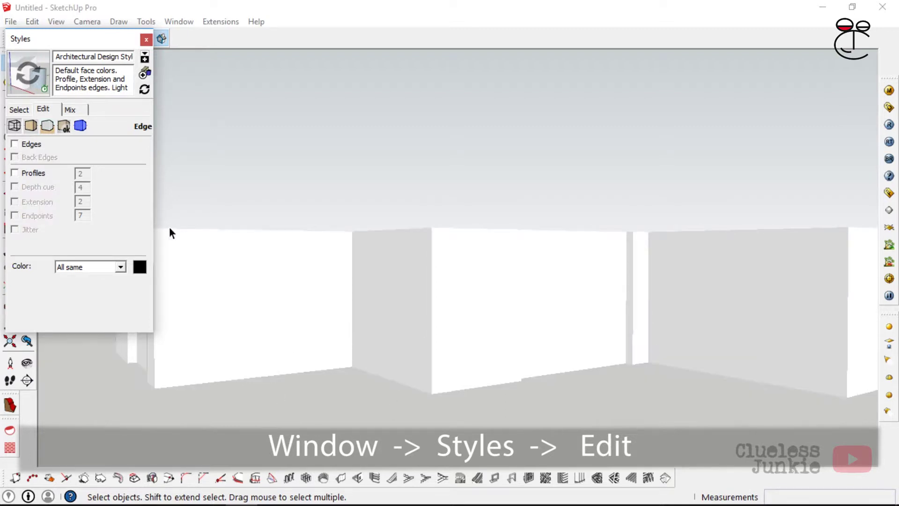
{"action": "left_click", "coordinate": [15, 145]}
{"action": "left_click", "coordinate": [146, 41]}
- Move the imported floor plan linework vertically from the porch's bottom corner to the top corner of the walls
{"action": "middle_click_drag", "start_coordinate": [462, 262], "coordinate": [478, 361]}
{"action": "scroll", "coordinate": [441, 314], "scroll_direction": "down", "scroll_amount": 5}
{"action": "middle_click_drag", "start_coordinate": [431, 307], "coordinate": [291, 239]}
{"action": "middle_click_drag", "start_coordinate": [347, 281], "coordinate": [547, 335]}
{"action": "left_click", "coordinate": [681, 195]}
{"action": "middle_click_drag", "start_coordinate": [681, 194], "coordinate": [146, 179]}
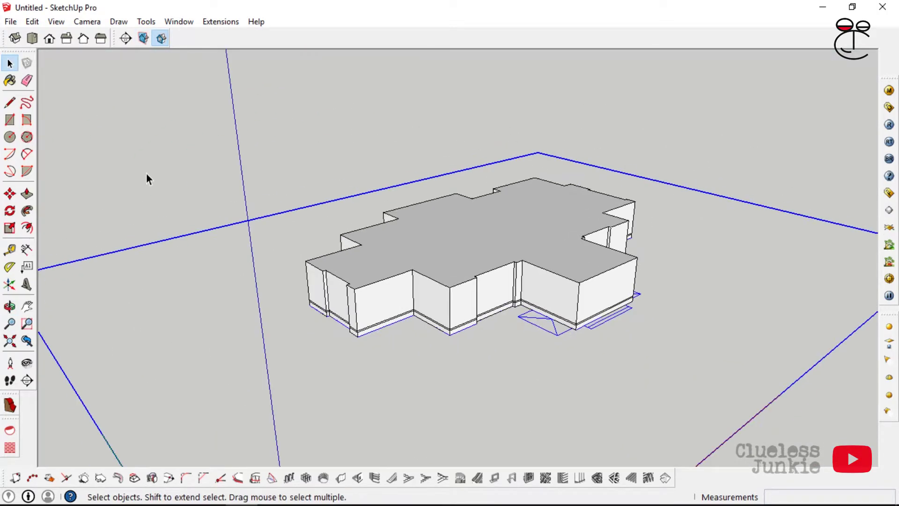
{"action": "left_click", "coordinate": [10, 193]}
{"action": "scroll", "coordinate": [586, 290], "scroll_direction": "up", "scroll_amount": 6}
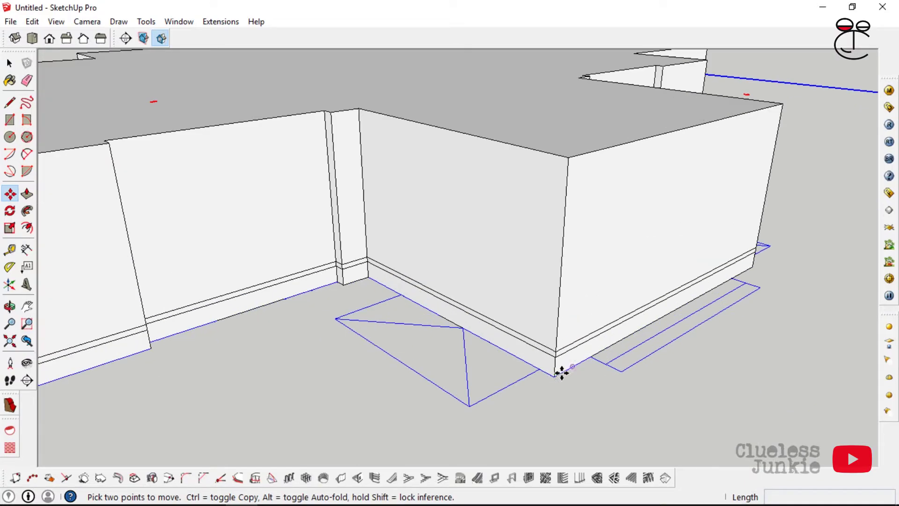
{"action": "left_click", "coordinate": [554, 376]}
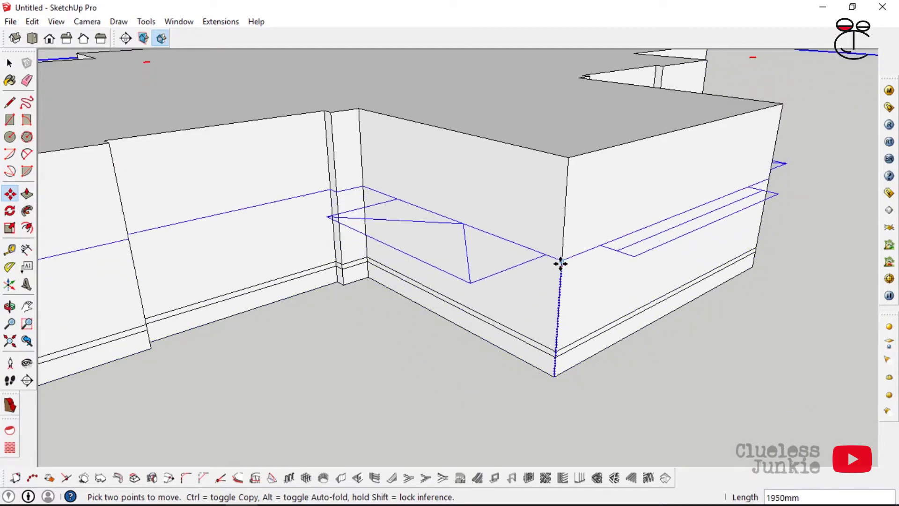
{"action": "left_click", "coordinate": [569, 156]}
- Select the whole extruded building mass and make it a group
{"action": "scroll", "coordinate": [515, 225], "scroll_direction": "down", "scroll_amount": 8}
{"action": "middle_click_drag", "start_coordinate": [475, 244], "coordinate": [541, 188]}
{"action": "triple_click", "coordinate": [420, 252]}
{"action": "right_click", "coordinate": [428, 251]}
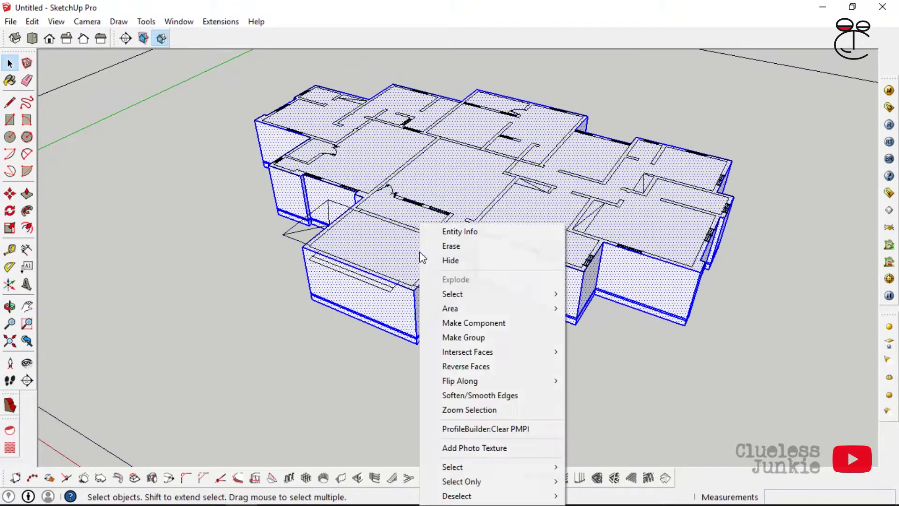
{"action": "left_click", "coordinate": [452, 336]}
- Open the building group for editing and draw a rectangle over the porch area on its top face
{"action": "scroll", "coordinate": [420, 242], "scroll_direction": "up", "scroll_amount": 1}
{"action": "middle_click_drag", "start_coordinate": [420, 240], "coordinate": [468, 267]}
{"action": "scroll", "coordinate": [505, 260], "scroll_direction": "up", "scroll_amount": 2}
{"action": "double_click", "coordinate": [505, 253]}
{"action": "left_click", "coordinate": [506, 245]}
{"action": "left_click", "coordinate": [10, 120]}
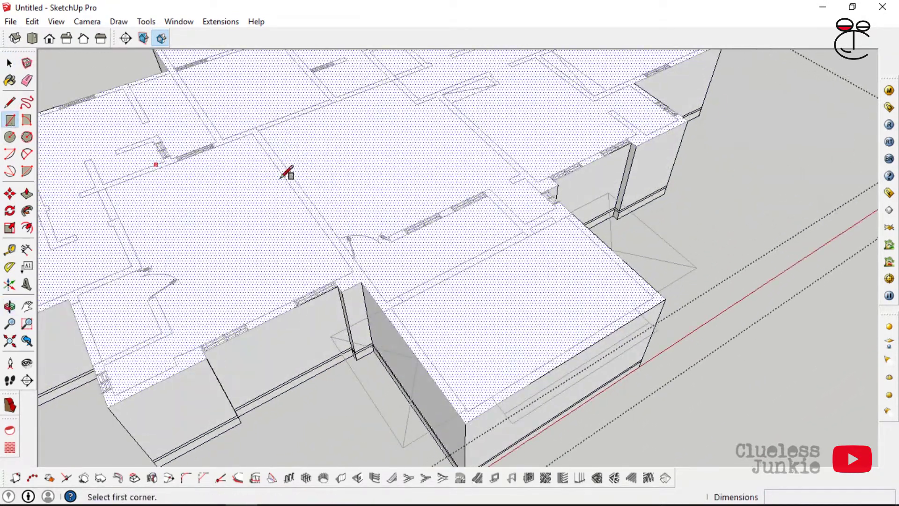
{"action": "scroll", "coordinate": [452, 254], "scroll_direction": "up", "scroll_amount": 2}
{"action": "scroll", "coordinate": [457, 250], "scroll_direction": "down", "scroll_amount": 2}
{"action": "scroll", "coordinate": [396, 289], "scroll_direction": "up", "scroll_amount": 2}
{"action": "left_click", "coordinate": [389, 299]}
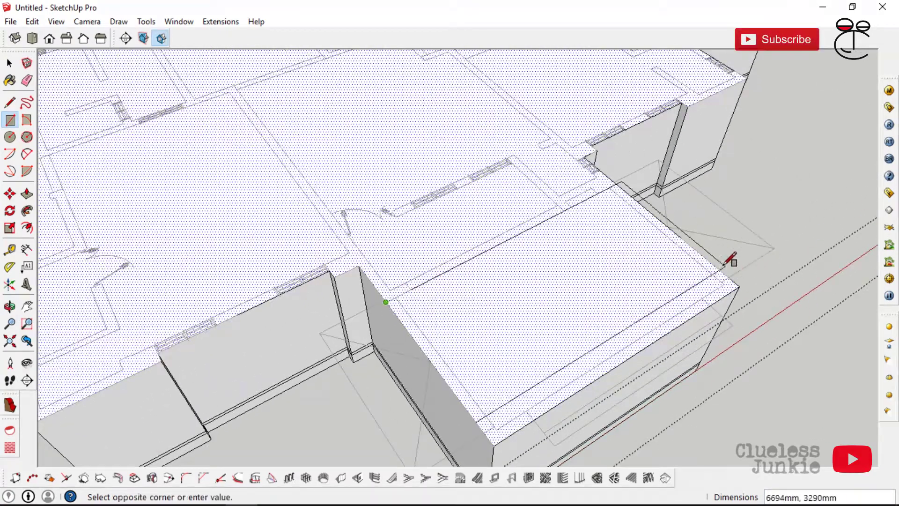
{"action": "left_click", "coordinate": [738, 285]}
- Draw a narrow rectangle along the porch's front wall on the top face, following the plan lines
{"action": "left_click", "coordinate": [725, 283]}
{"action": "scroll", "coordinate": [497, 422], "scroll_direction": "up", "scroll_amount": 2}
{"action": "left_click", "coordinate": [459, 421]}
{"action": "scroll", "coordinate": [593, 279], "scroll_direction": "down", "scroll_amount": 1}
{"action": "scroll", "coordinate": [539, 367], "scroll_direction": "up", "scroll_amount": 1}
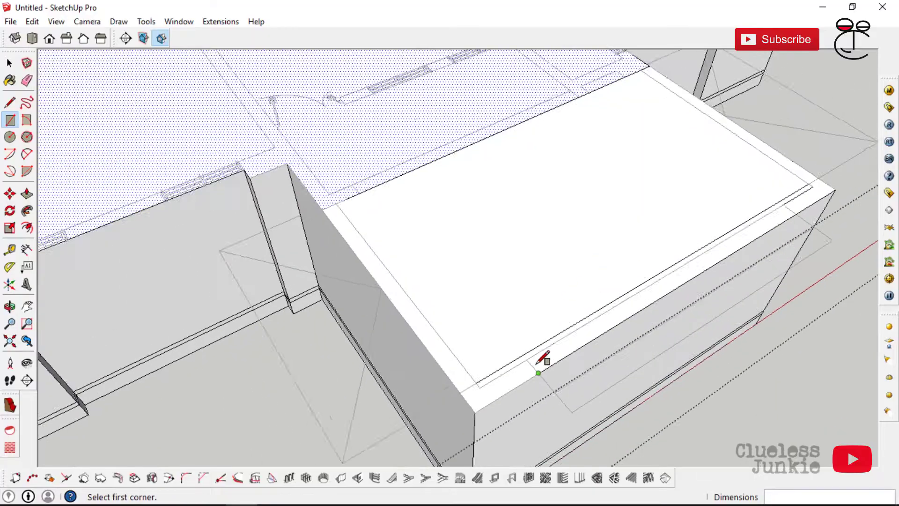
- Draw a narrow rectangle along the outer edge of the porch's front wall opening and select the porch's top face
{"action": "left_click", "coordinate": [538, 370]}
{"action": "scroll", "coordinate": [538, 368], "scroll_direction": "down", "scroll_amount": 1}
{"action": "scroll", "coordinate": [779, 221], "scroll_direction": "up", "scroll_amount": 2}
{"action": "left_click", "coordinate": [778, 221]}
{"action": "key", "text": "space"}
{"action": "left_click", "coordinate": [697, 240]}
{"action": "scroll", "coordinate": [700, 196], "scroll_direction": "down", "scroll_amount": 3}
{"action": "left_click", "coordinate": [700, 196]}
{"action": "scroll", "coordinate": [700, 196], "scroll_direction": "down", "scroll_amount": 2}
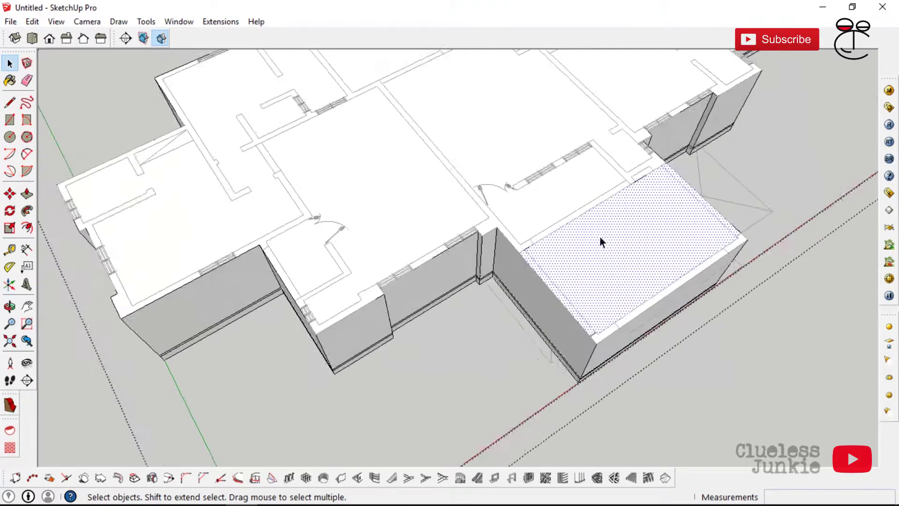
- Draw rectangles over the entrance recess behind the porch, following the plan's wall lines
{"action": "key", "text": "r"}
{"action": "scroll", "coordinate": [604, 136], "scroll_direction": "up", "scroll_amount": 5}
{"action": "left_click", "coordinate": [604, 125]}
{"action": "scroll", "coordinate": [628, 120], "scroll_direction": "down", "scroll_amount": 4}
{"action": "left_click", "coordinate": [423, 357]}
{"action": "left_click", "coordinate": [453, 339]}
{"action": "left_click", "coordinate": [775, 156]}
- Draw rectangles over the rear veranda floor area and the opening in its outer wall, following the plan lines
{"action": "scroll", "coordinate": [627, 192], "scroll_direction": "down", "scroll_amount": 5}
{"action": "middle_click_drag", "start_coordinate": [562, 230], "coordinate": [758, 221]}
{"action": "middle_click_drag", "start_coordinate": [303, 162], "coordinate": [435, 220]}
{"action": "scroll", "coordinate": [279, 272], "scroll_direction": "up", "scroll_amount": 5}
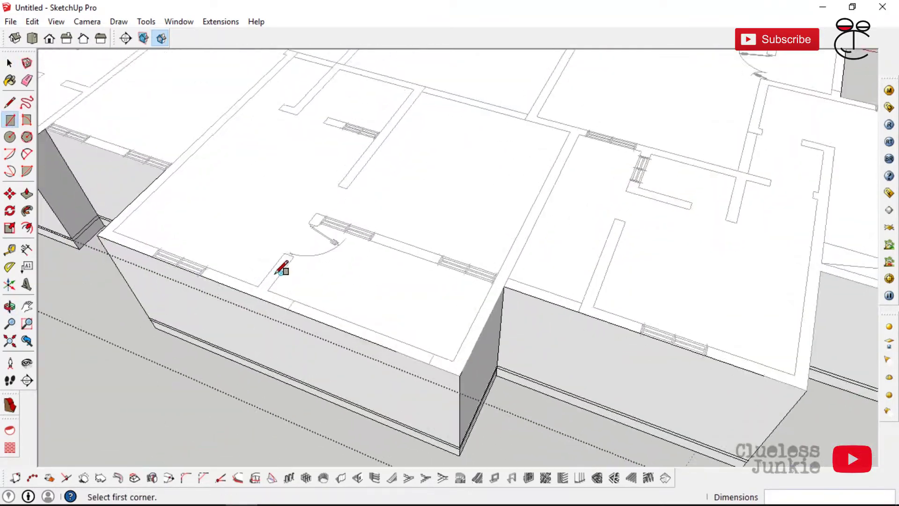
{"action": "left_click", "coordinate": [277, 281]}
{"action": "scroll", "coordinate": [535, 288], "scroll_direction": "up", "scroll_amount": 5}
{"action": "left_click", "coordinate": [535, 288]}
{"action": "scroll", "coordinate": [535, 288], "scroll_direction": "down", "scroll_amount": 5}
{"action": "scroll", "coordinate": [298, 225], "scroll_direction": "up", "scroll_amount": 3}
{"action": "left_click", "coordinate": [293, 234]}
{"action": "left_click", "coordinate": [579, 358]}
- Draw a rectangle over the narrow recess beside the rear veranda, between the plan's wall lines
{"action": "scroll", "coordinate": [578, 358], "scroll_direction": "down", "scroll_amount": 5}
{"action": "scroll", "coordinate": [538, 192], "scroll_direction": "up", "scroll_amount": 5}
{"action": "left_click", "coordinate": [506, 185]}
{"action": "scroll", "coordinate": [505, 186], "scroll_direction": "down", "scroll_amount": 3}
{"action": "left_click", "coordinate": [469, 382]}
{"action": "scroll", "coordinate": [470, 382], "scroll_direction": "down", "scroll_amount": 6}
{"action": "middle_click_drag", "start_coordinate": [507, 285], "coordinate": [583, 281]}
{"action": "middle_click_drag", "start_coordinate": [440, 224], "coordinate": [510, 257]}
{"action": "scroll", "coordinate": [425, 252], "scroll_direction": "up", "scroll_amount": 3}
- Delete the dividing edges between the porch and the entrance recess on the top face
{"action": "key", "text": "space"}
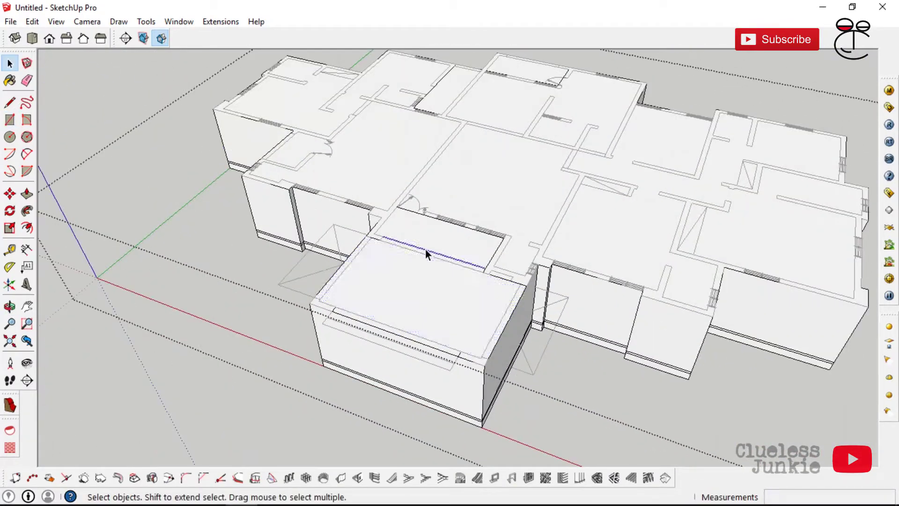
{"action": "key", "text": "Delete"}
{"action": "left_click", "coordinate": [428, 255]}
{"action": "scroll", "coordinate": [439, 262], "scroll_direction": "down", "scroll_amount": 3}
{"action": "middle_click_drag", "start_coordinate": [536, 141], "coordinate": [546, 207]}
{"action": "key", "text": "Delete"}
{"action": "scroll", "coordinate": [507, 66], "scroll_direction": "up", "scroll_amount": 4}
{"action": "scroll", "coordinate": [532, 112], "scroll_direction": "up", "scroll_amount": 3}
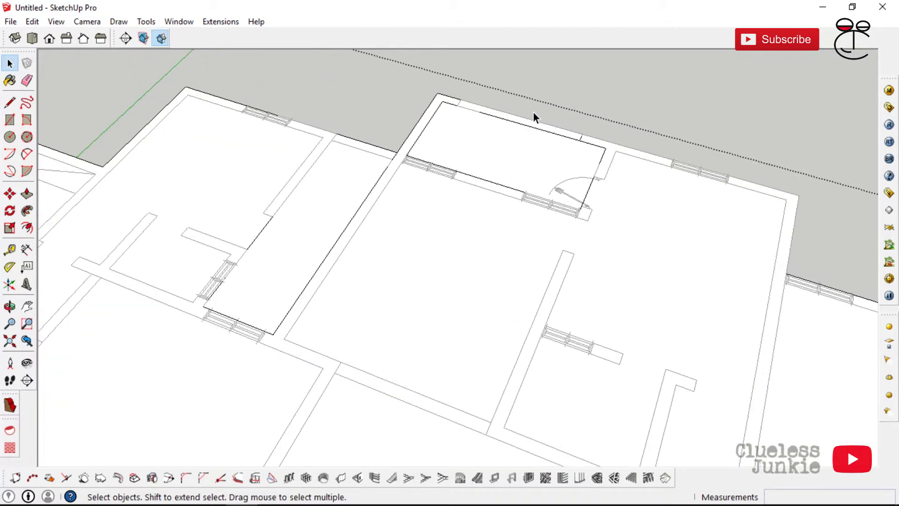
- Delete the edge dividing the rear veranda area from its outer wall opening
{"action": "scroll", "coordinate": [538, 122], "scroll_direction": "up", "scroll_amount": 3}
{"action": "left_click", "coordinate": [538, 126]}
{"action": "scroll", "coordinate": [538, 130], "scroll_direction": "up", "scroll_amount": 1}
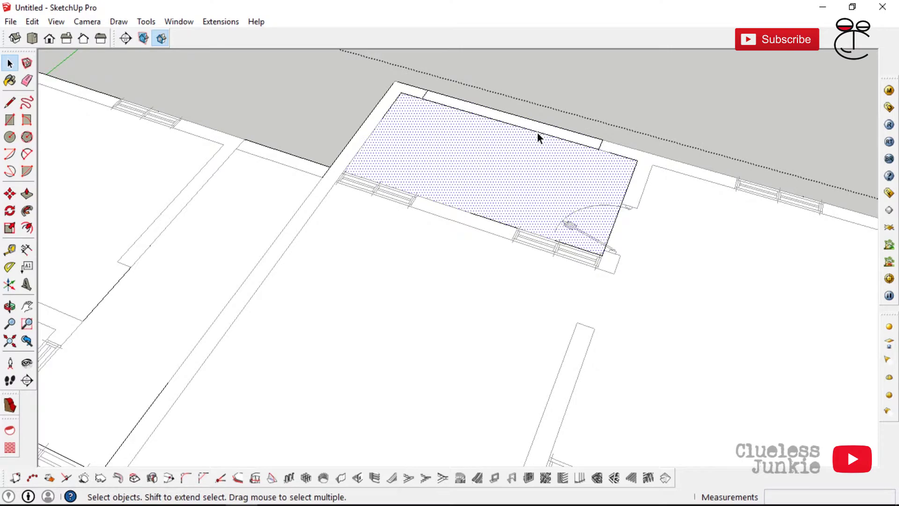
{"action": "left_click", "coordinate": [537, 132]}
{"action": "scroll", "coordinate": [484, 125], "scroll_direction": "down", "scroll_amount": 3}
{"action": "key", "text": "Delete"}
{"action": "scroll", "coordinate": [489, 103], "scroll_direction": "down", "scroll_amount": 4}
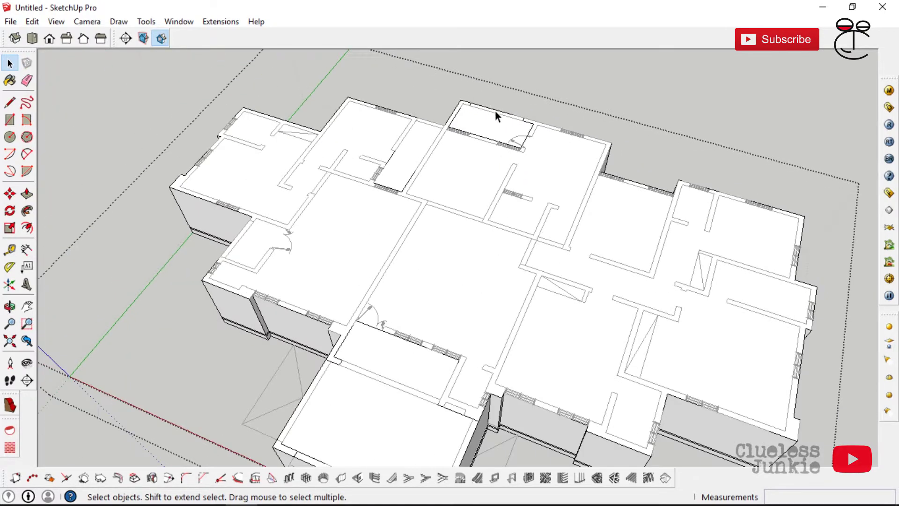
- Push the porch, entrance and rear recess faces down 3000 mm to open up the covered areas
{"action": "scroll", "coordinate": [408, 118], "scroll_direction": "up", "scroll_amount": 3}
{"action": "left_click", "coordinate": [442, 145]}
{"action": "scroll", "coordinate": [443, 146], "scroll_direction": "down", "scroll_amount": 2}
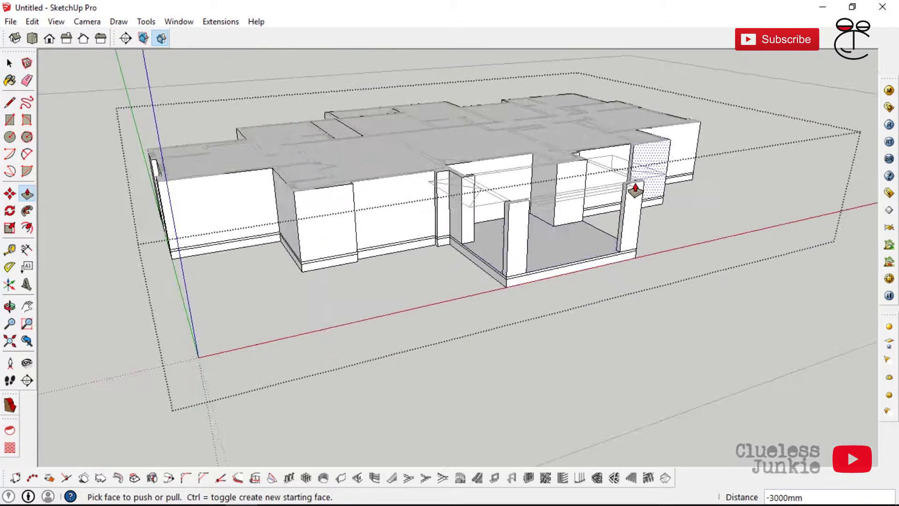
{"action": "scroll", "coordinate": [585, 225], "scroll_direction": "up", "scroll_amount": 5}
{"action": "mouse_move", "coordinate": [562, 234]}
{"action": "middle_mouse_down"}
{"action": "mouse_move", "coordinate": [547, 174]}
{"action": "mouse_move", "coordinate": [535, 338]}
{"action": "mouse_move", "coordinate": [776, 285]}
{"action": "middle_mouse_up"}
{"action": "scroll", "coordinate": [535, 339], "scroll_direction": "down", "scroll_amount": 6}
{"action": "mouse_move", "coordinate": [196, 262]}
{"action": "middle_mouse_down"}
{"action": "mouse_move", "coordinate": [525, 287]}
{"action": "mouse_move", "coordinate": [586, 281]}
{"action": "mouse_move", "coordinate": [587, 336]}
{"action": "mouse_move", "coordinate": [632, 243]}
{"action": "mouse_move", "coordinate": [594, 127]}
{"action": "mouse_move", "coordinate": [602, 257]}
{"action": "middle_mouse_up"}
{"action": "double_click", "coordinate": [526, 287]}
- Trace the floor edges at the base of the walls in the two rear recesses with lines
{"action": "scroll", "coordinate": [525, 287], "scroll_direction": "down", "scroll_amount": 2}
{"action": "scroll", "coordinate": [585, 281], "scroll_direction": "up", "scroll_amount": 4}
{"action": "scroll", "coordinate": [587, 336], "scroll_direction": "up", "scroll_amount": 2}
{"action": "scroll", "coordinate": [602, 257], "scroll_direction": "up", "scroll_amount": 2}
{"action": "key", "text": "l"}
{"action": "left_click", "coordinate": [603, 223]}
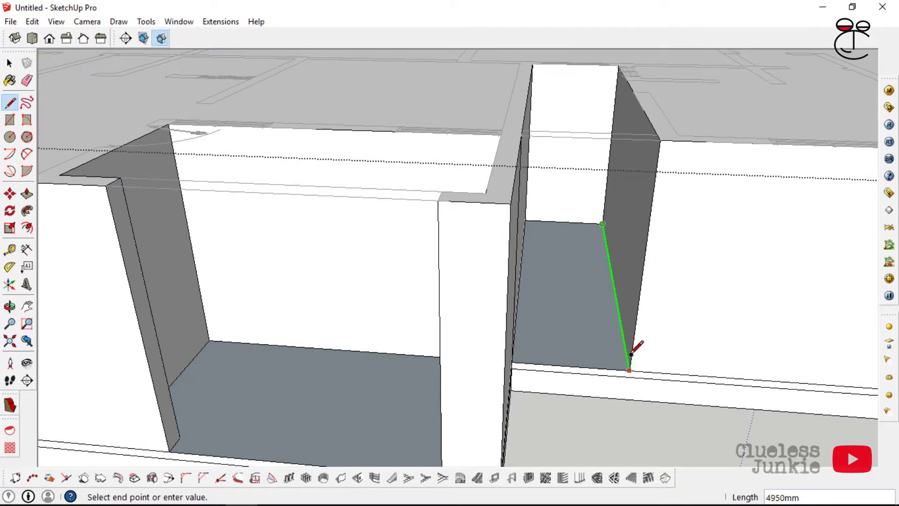
{"action": "scroll", "coordinate": [643, 318], "scroll_direction": "down", "scroll_amount": 3}
{"action": "scroll", "coordinate": [389, 315], "scroll_direction": "up", "scroll_amount": 3}
{"action": "middle_click_drag", "start_coordinate": [390, 315], "coordinate": [285, 342]}
{"action": "scroll", "coordinate": [248, 389], "scroll_direction": "up", "scroll_amount": 1}
{"action": "left_click", "coordinate": [264, 378]}
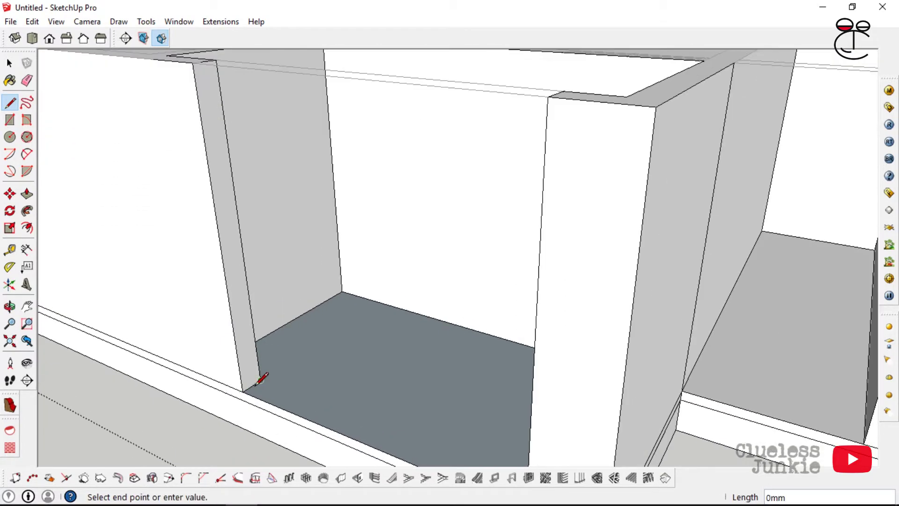
{"action": "scroll", "coordinate": [264, 378], "scroll_direction": "up", "scroll_amount": 2}
{"action": "key", "text": "Escape"}
{"action": "scroll", "coordinate": [328, 360], "scroll_direction": "down", "scroll_amount": 8}
{"action": "middle_click_drag", "start_coordinate": [422, 341], "coordinate": [442, 163]}
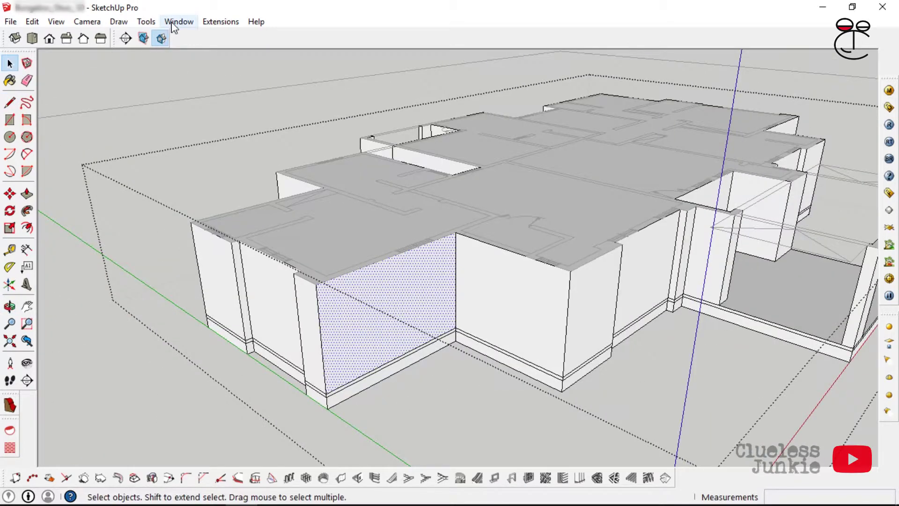
- Place the 15x12top window component on the front wall of the projecting room at the house's end
{"action": "left_click", "coordinate": [176, 23]}
{"action": "left_click", "coordinate": [181, 87]}
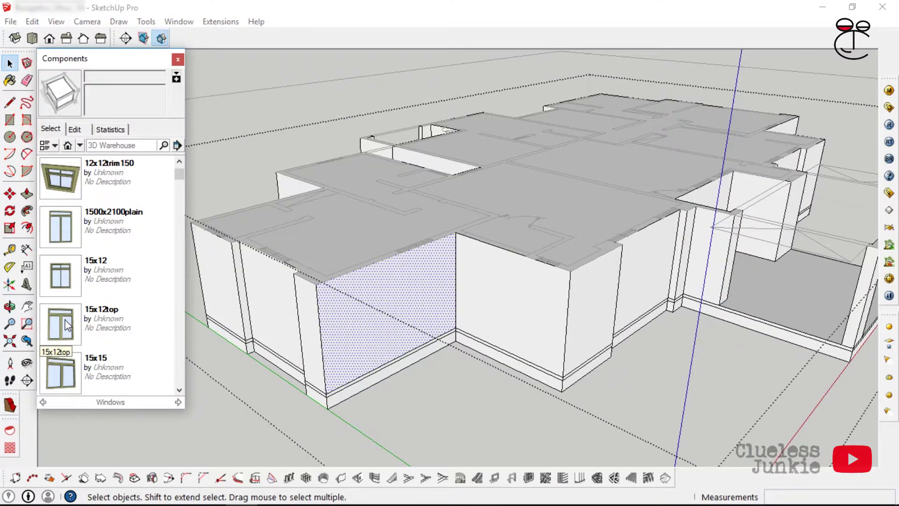
{"action": "left_click", "coordinate": [66, 321]}
{"action": "scroll", "coordinate": [409, 334], "scroll_direction": "up", "scroll_amount": 4}
{"action": "left_click", "coordinate": [409, 341]}
{"action": "middle_click_drag", "start_coordinate": [443, 255], "coordinate": [444, 295]}
{"action": "scroll", "coordinate": [404, 220], "scroll_direction": "up", "scroll_amount": 3}
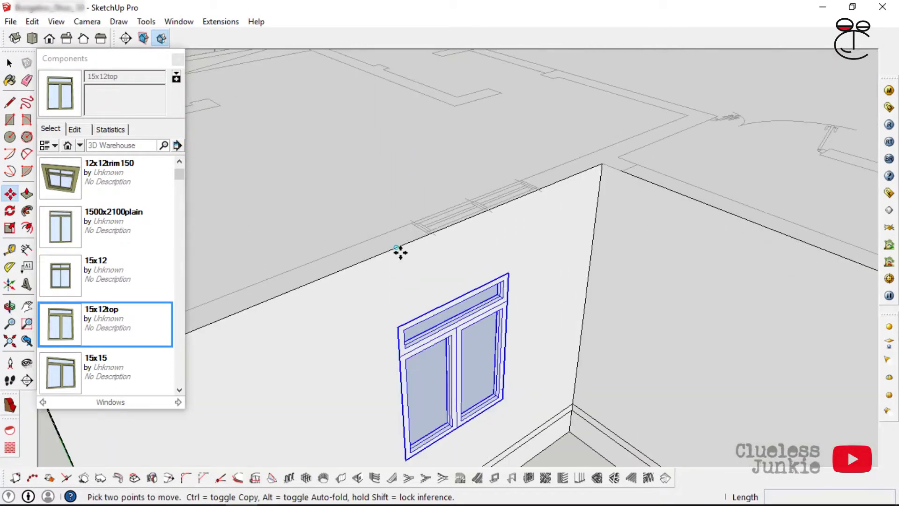
- Move the window by its upper corner to the start of the plan's window mark on the wall's top edge
{"action": "left_click", "coordinate": [399, 330]}
{"action": "scroll", "coordinate": [401, 239], "scroll_direction": "up", "scroll_amount": 5}
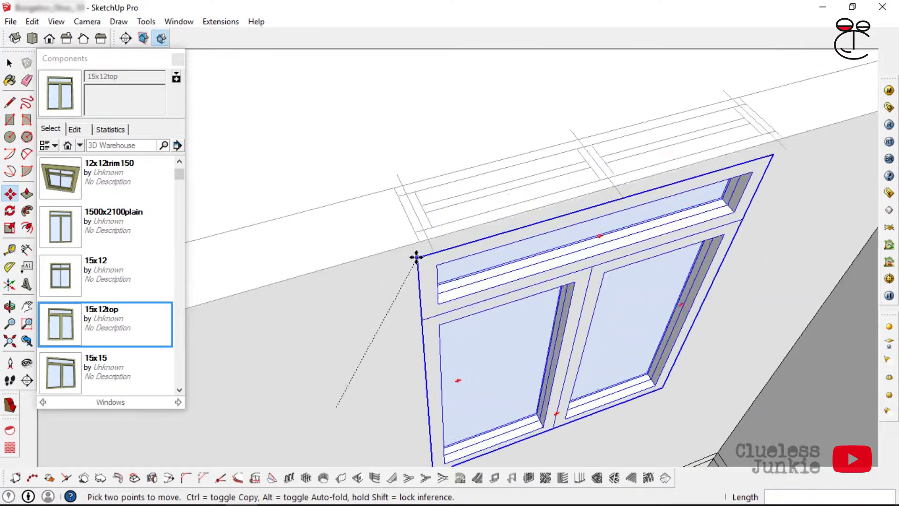
{"action": "left_click", "coordinate": [420, 238]}
{"action": "scroll", "coordinate": [465, 187], "scroll_direction": "down", "scroll_amount": 3}
{"action": "middle_click_drag", "start_coordinate": [497, 201], "coordinate": [590, 159]}
{"action": "scroll", "coordinate": [471, 211], "scroll_direction": "up", "scroll_amount": 2}
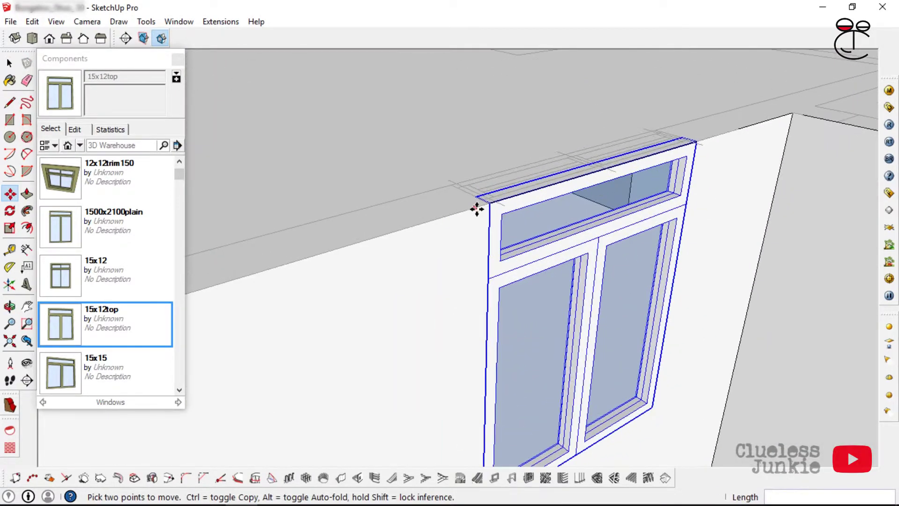
- Move the window straight down 900 mm from the top edge of the wall
{"action": "left_click", "coordinate": [488, 202]}
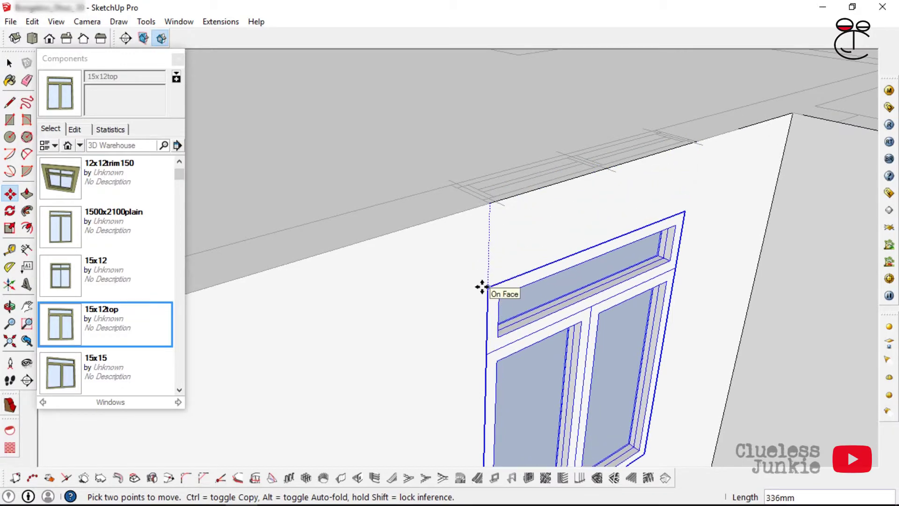
{"action": "type", "text": "900"}
{"action": "key", "text": "Return"}
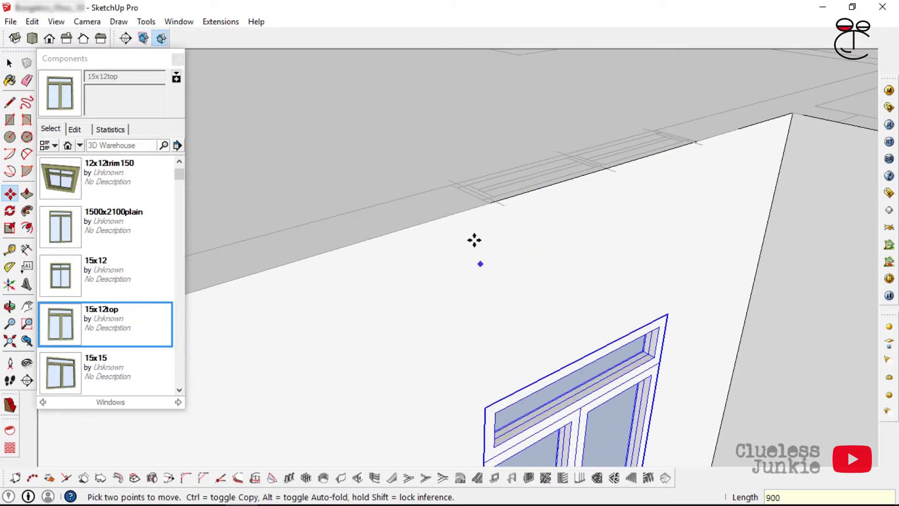
- Find the 1200 door in the Doors components and place it on the entrance wall behind the porch
{"action": "scroll", "coordinate": [460, 164], "scroll_direction": "down", "scroll_amount": 3}
{"action": "left_click", "coordinate": [80, 146]}
{"action": "left_click", "coordinate": [86, 176]}
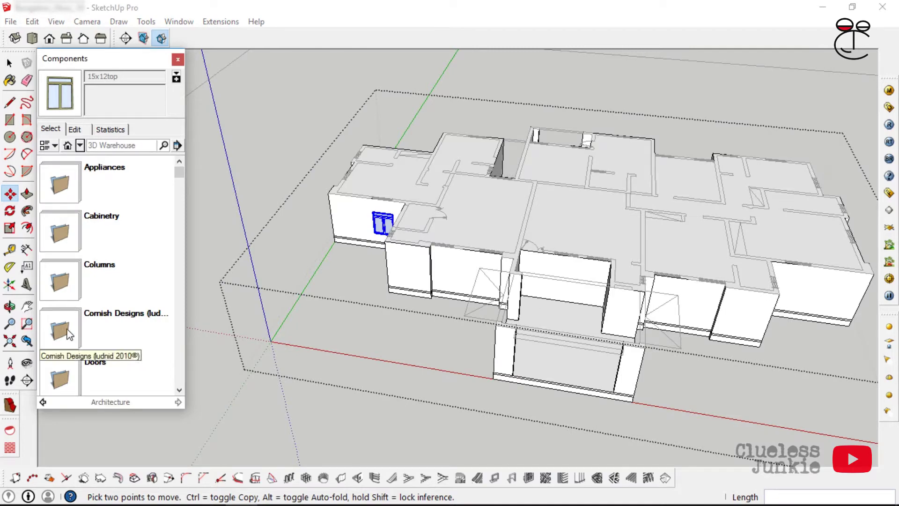
{"action": "left_click", "coordinate": [60, 377]}
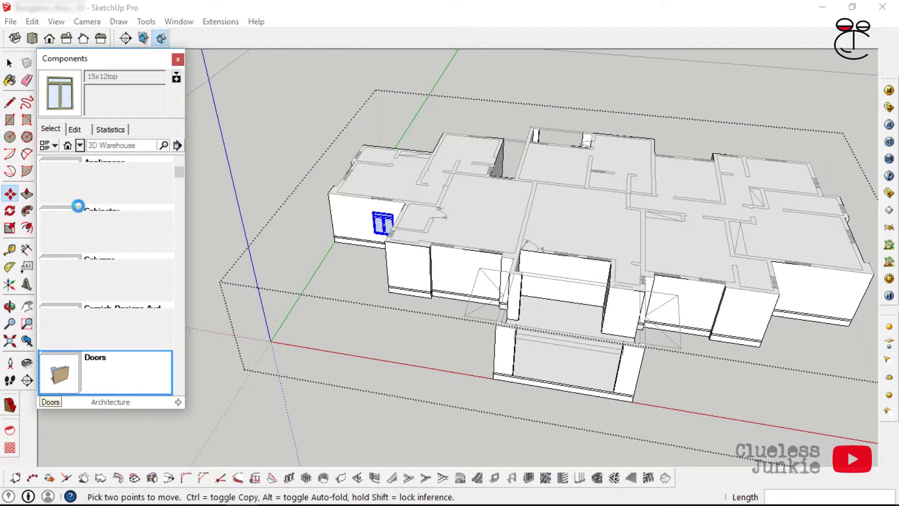
{"action": "scroll", "coordinate": [708, 337], "scroll_direction": "up", "scroll_amount": 10}
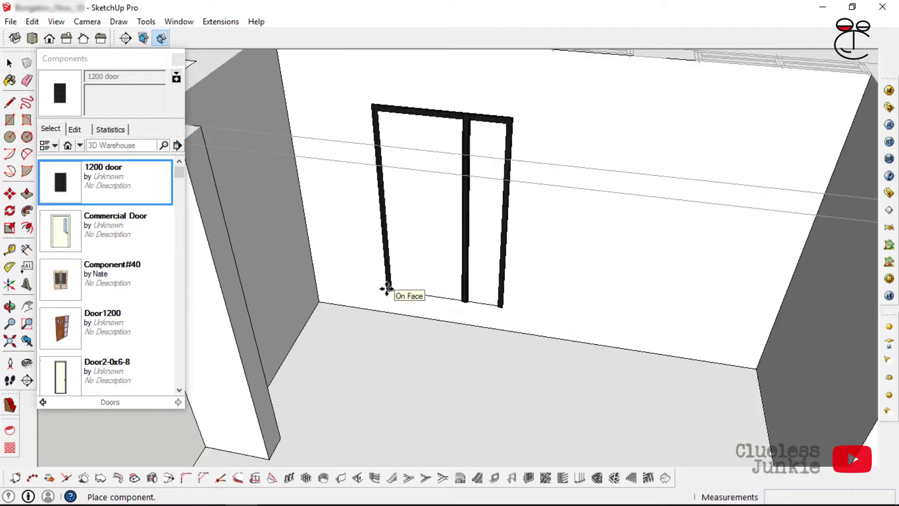
{"action": "left_click", "coordinate": [385, 291]}
{"action": "scroll", "coordinate": [591, 327], "scroll_direction": "down", "scroll_amount": 1}
{"action": "middle_click_drag", "start_coordinate": [591, 326], "coordinate": [569, 234]}
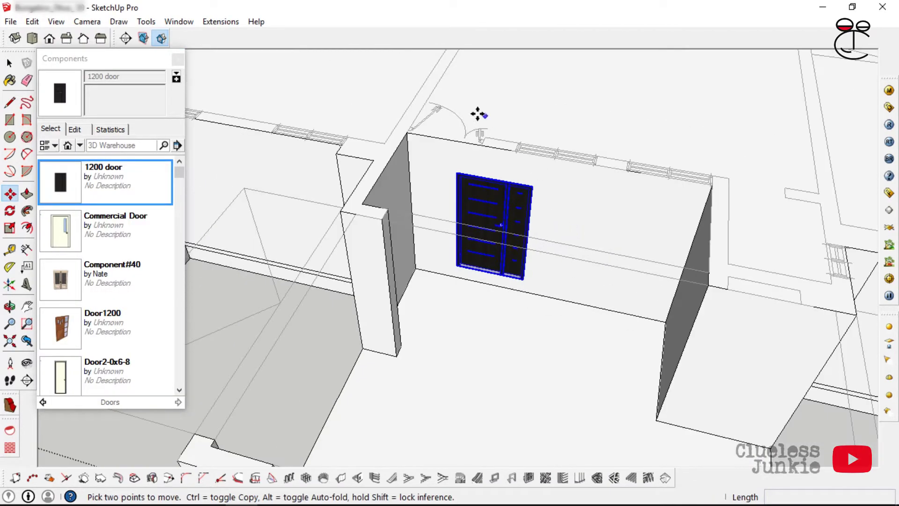
{"action": "scroll", "coordinate": [468, 150], "scroll_direction": "up", "scroll_amount": 3}
{"action": "scroll", "coordinate": [467, 177], "scroll_direction": "up", "scroll_amount": 4}
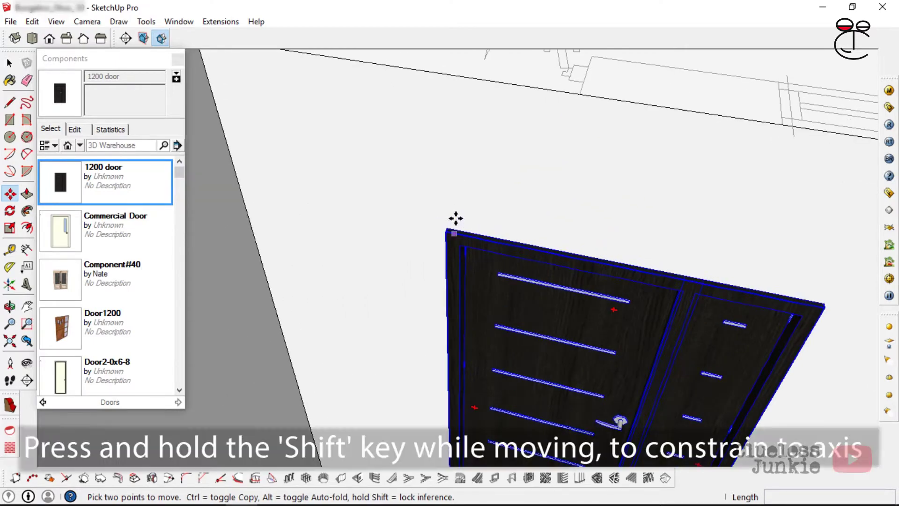
- Move the door vertically so its top lines up with the top corner of the window
{"action": "left_click", "coordinate": [449, 225]}
{"action": "scroll", "coordinate": [442, 276], "scroll_direction": "down", "scroll_amount": 8}
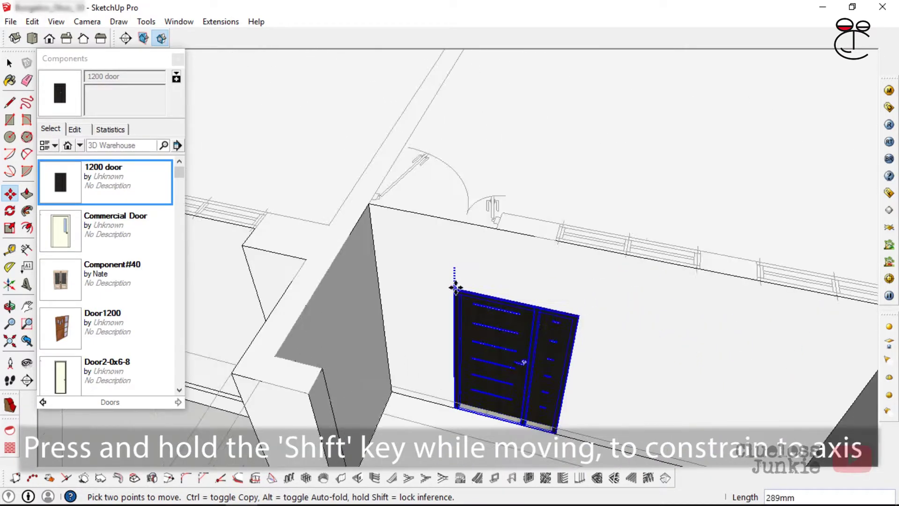
{"action": "scroll", "coordinate": [424, 290], "scroll_direction": "down", "scroll_amount": 4}
{"action": "scroll", "coordinate": [229, 208], "scroll_direction": "up", "scroll_amount": 12}
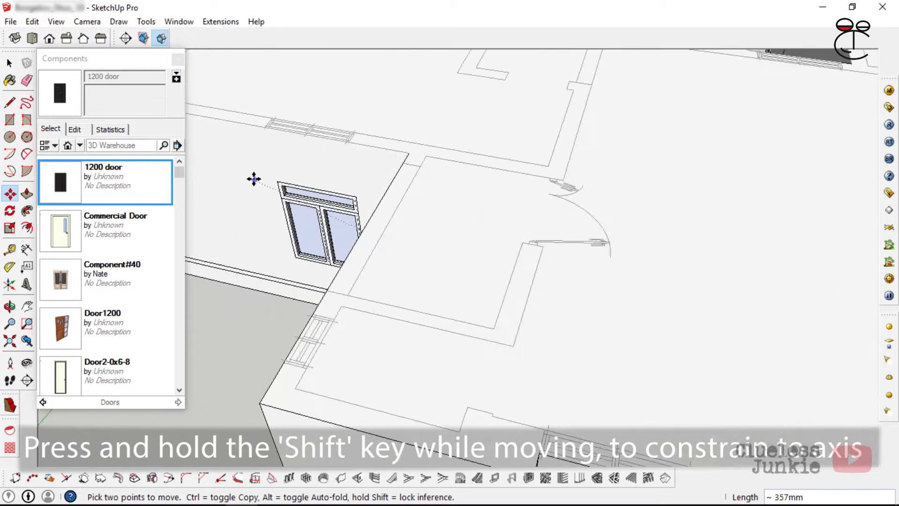
{"action": "left_click", "coordinate": [305, 186]}
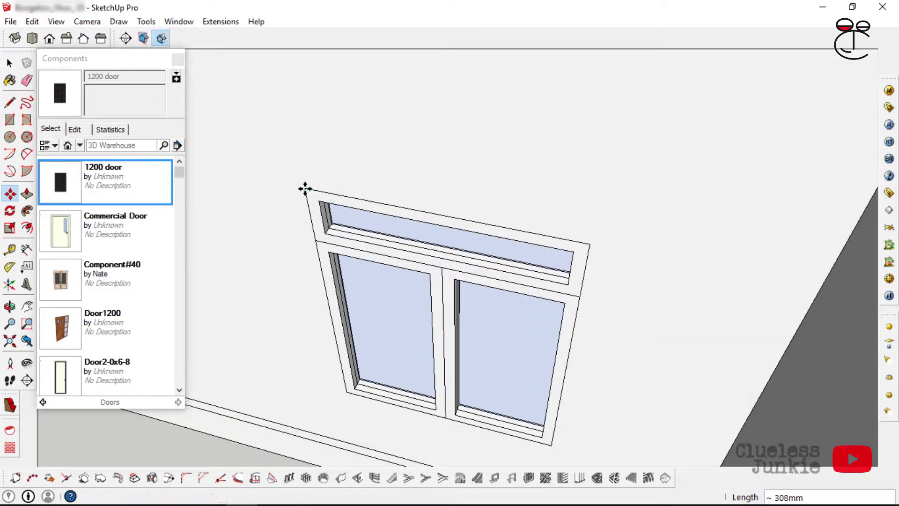
{"action": "scroll", "coordinate": [273, 180], "scroll_direction": "down", "scroll_amount": 10}
{"action": "scroll", "coordinate": [490, 262], "scroll_direction": "up", "scroll_amount": 10}
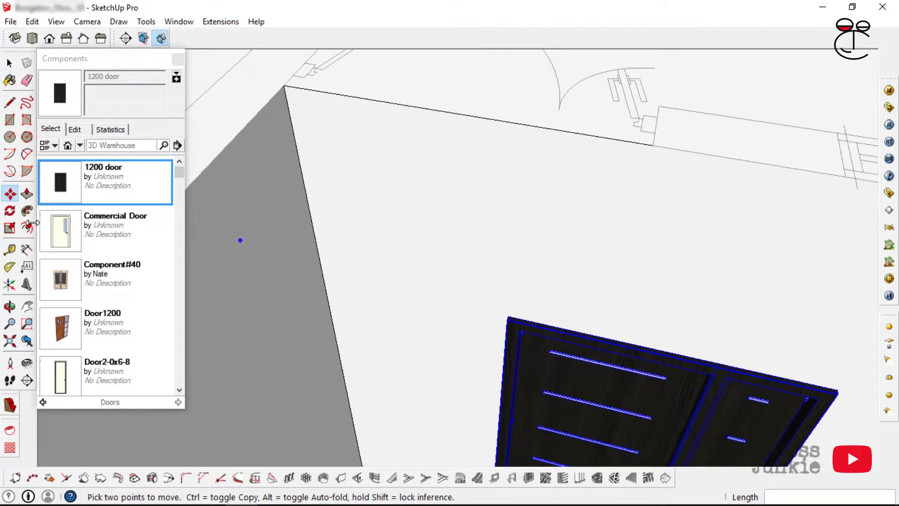
- Measure the distance from the door's top corner to the wall's top edge and close the component library
{"action": "left_click", "coordinate": [10, 250]}
{"action": "scroll", "coordinate": [496, 300], "scroll_direction": "up", "scroll_amount": 3}
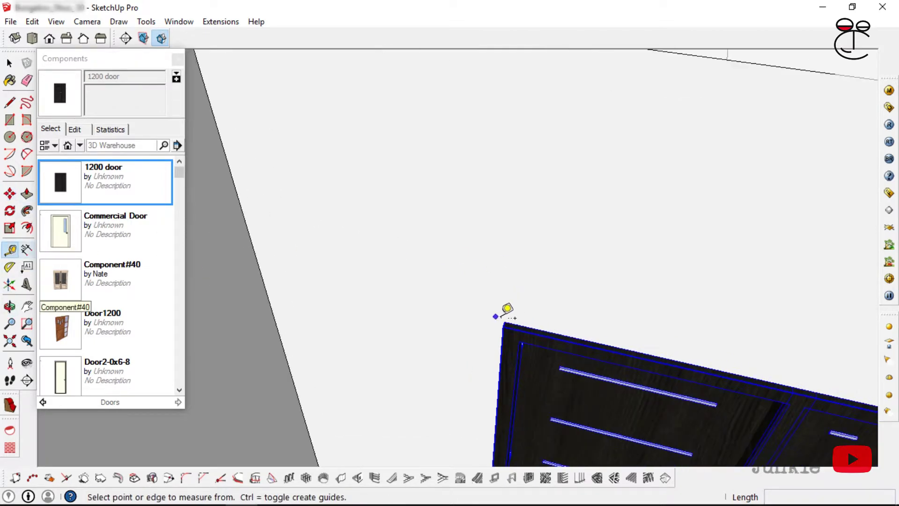
{"action": "left_click", "coordinate": [504, 321]}
{"action": "scroll", "coordinate": [515, 262], "scroll_direction": "down", "scroll_amount": 3}
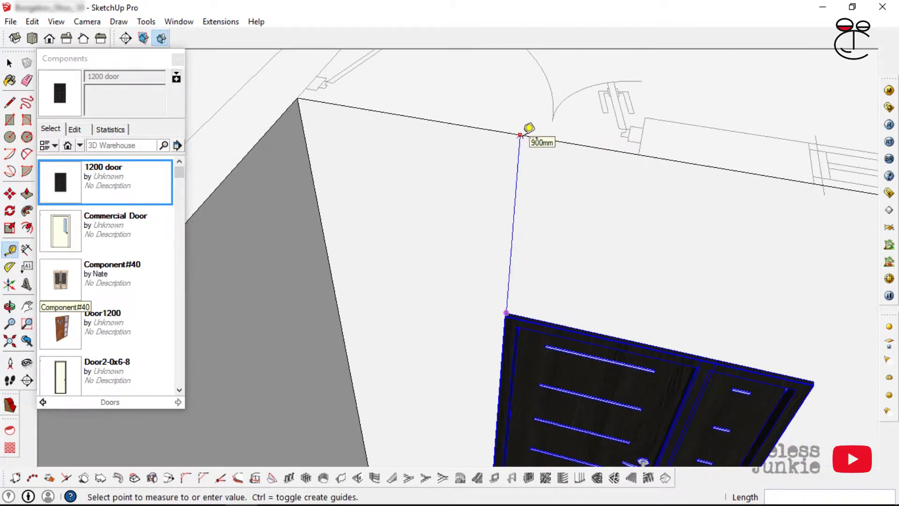
{"action": "scroll", "coordinate": [529, 136], "scroll_direction": "down", "scroll_amount": 3}
{"action": "left_click", "coordinate": [178, 59]}
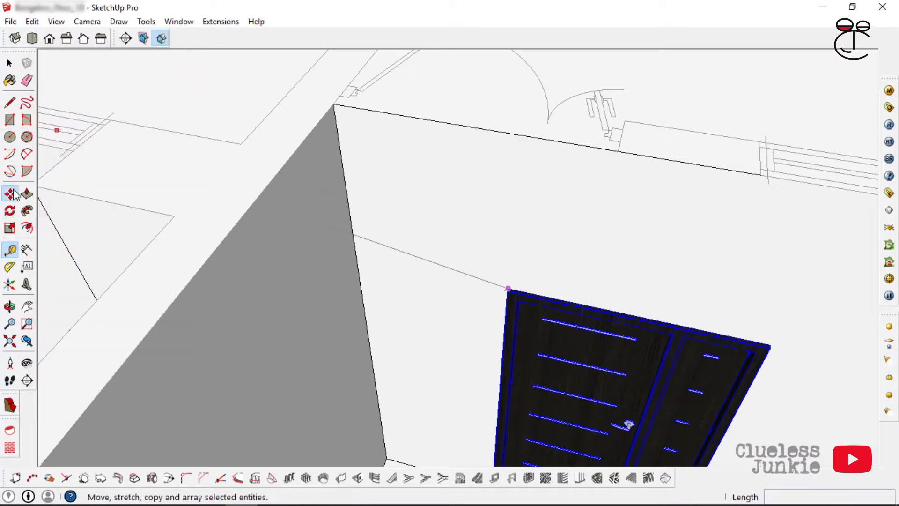
- Move the door horizontally along the entrance wall to the corner with the adjoining side wall
{"action": "left_click", "coordinate": [10, 194]}
{"action": "scroll", "coordinate": [503, 289], "scroll_direction": "up", "scroll_amount": 2}
{"action": "scroll", "coordinate": [502, 289], "scroll_direction": "up", "scroll_amount": 2}
{"action": "left_click", "coordinate": [519, 291]}
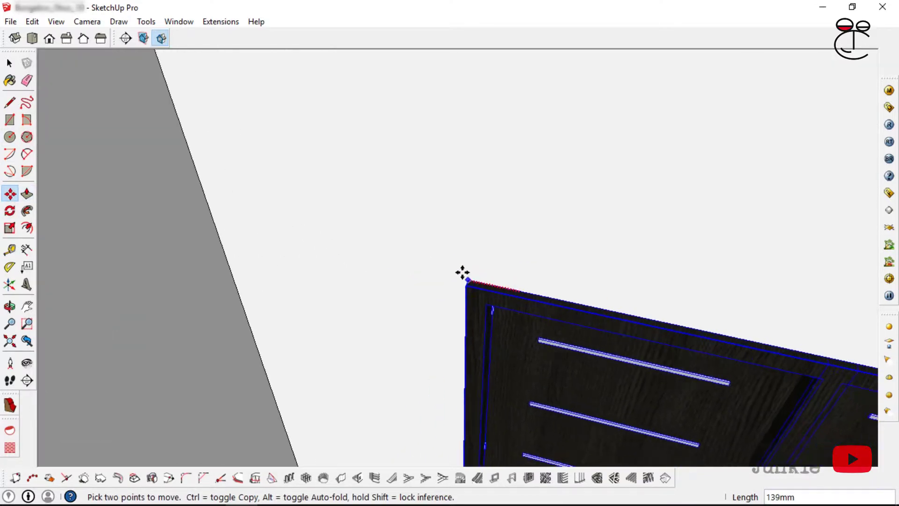
{"action": "scroll", "coordinate": [457, 261], "scroll_direction": "down", "scroll_amount": 5}
{"action": "left_click", "coordinate": [371, 170]}
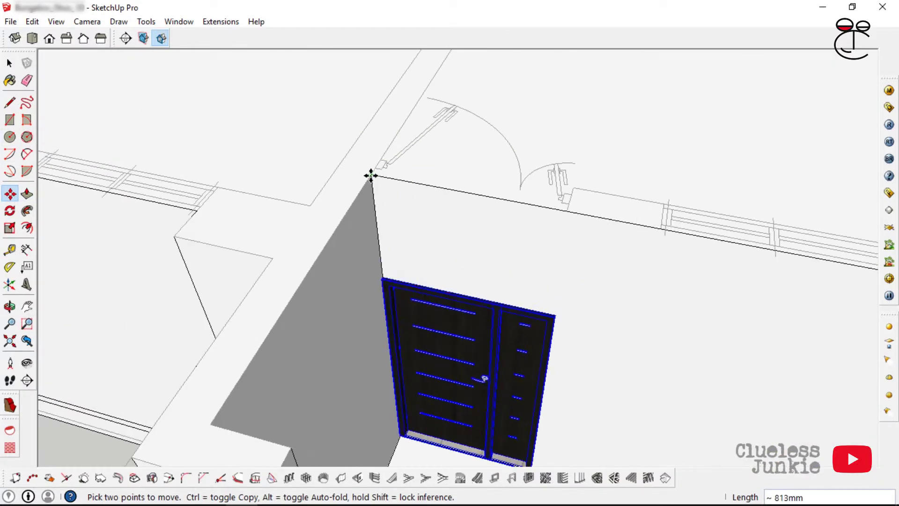
{"action": "scroll", "coordinate": [490, 142], "scroll_direction": "down", "scroll_amount": 2}
{"action": "scroll", "coordinate": [524, 206], "scroll_direction": "down", "scroll_amount": 5}
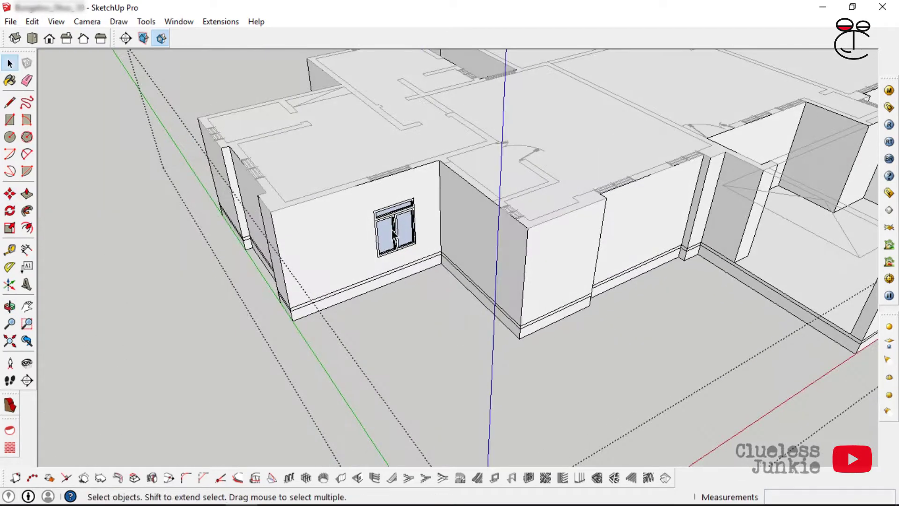
- Copy the window from the end room's wall to the wall section beside the porch
{"action": "left_click", "coordinate": [10, 197]}
{"action": "scroll", "coordinate": [403, 231], "scroll_direction": "up", "scroll_amount": 3}
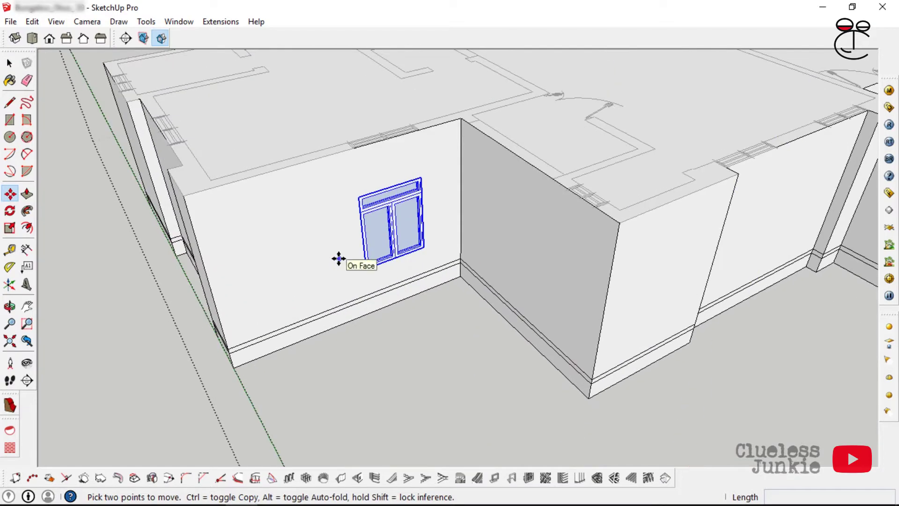
{"action": "left_click", "coordinate": [337, 257]}
{"action": "scroll", "coordinate": [337, 257], "scroll_direction": "down", "scroll_amount": 4}
{"action": "key", "text": "ctrl"}
{"action": "scroll", "coordinate": [513, 260], "scroll_direction": "up", "scroll_amount": 3}
{"action": "scroll", "coordinate": [445, 255], "scroll_direction": "up", "scroll_amount": 4}
{"action": "left_click", "coordinate": [378, 267]}
{"action": "scroll", "coordinate": [398, 262], "scroll_direction": "down", "scroll_amount": 3}
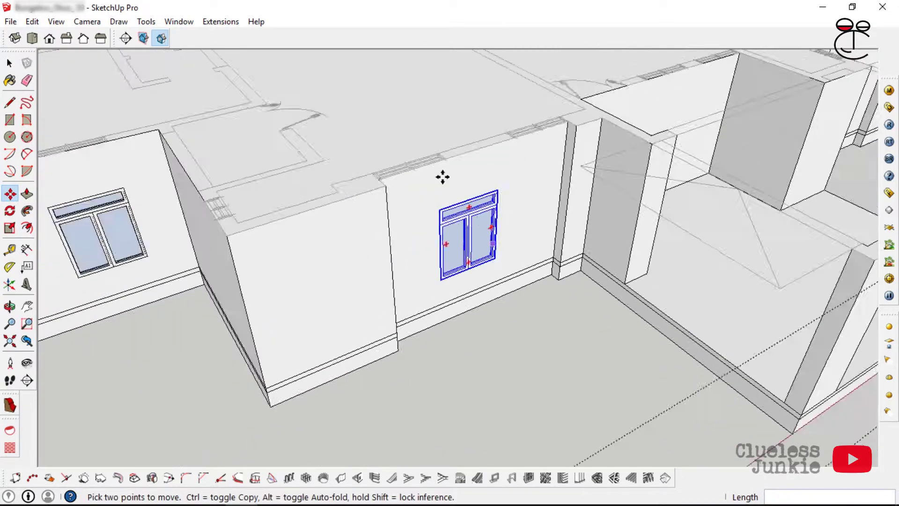
- Move the copied window along the wall until its upper corner aligns with the window mark nearest the porch
{"action": "scroll", "coordinate": [443, 197], "scroll_direction": "up", "scroll_amount": 4}
{"action": "left_click", "coordinate": [439, 238]}
{"action": "scroll", "coordinate": [421, 239], "scroll_direction": "down", "scroll_amount": 1}
{"action": "left_click", "coordinate": [418, 239]}
{"action": "scroll", "coordinate": [418, 239], "scroll_direction": "down", "scroll_amount": 3}
{"action": "left_click", "coordinate": [418, 239]}
{"action": "scroll", "coordinate": [519, 140], "scroll_direction": "up", "scroll_amount": 6}
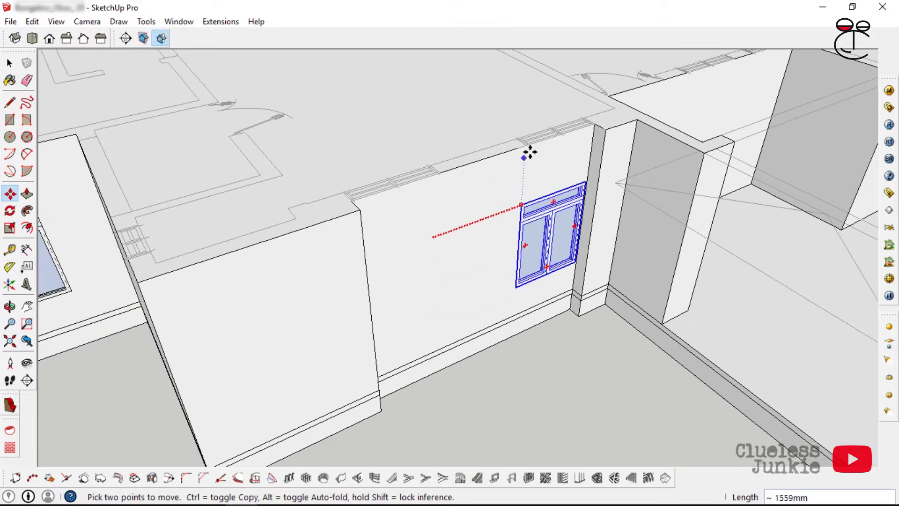
{"action": "scroll", "coordinate": [520, 141], "scroll_direction": "up", "scroll_amount": 3}
{"action": "left_click", "coordinate": [522, 169]}
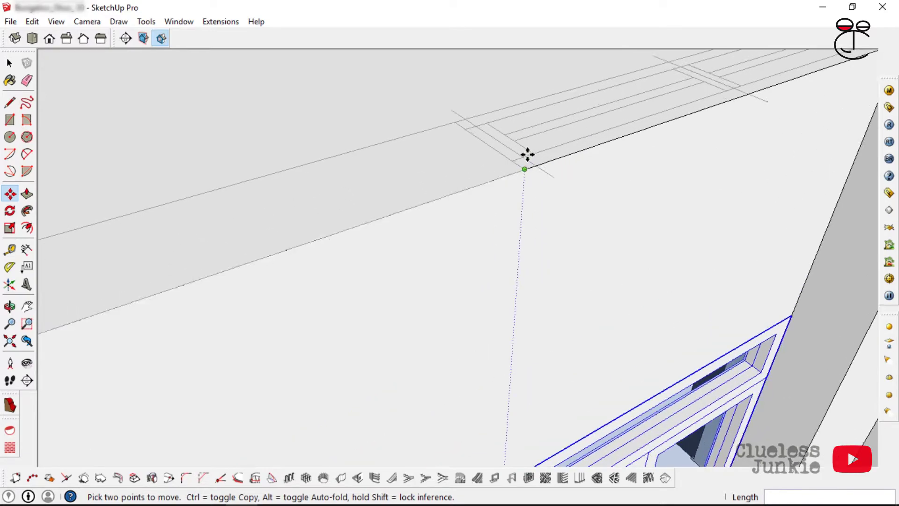
- Move the copied window vertically along its axis to match the height of the end room's window
{"action": "scroll", "coordinate": [528, 154], "scroll_direction": "down", "scroll_amount": 3}
{"action": "scroll", "coordinate": [531, 268], "scroll_direction": "down", "scroll_amount": 8}
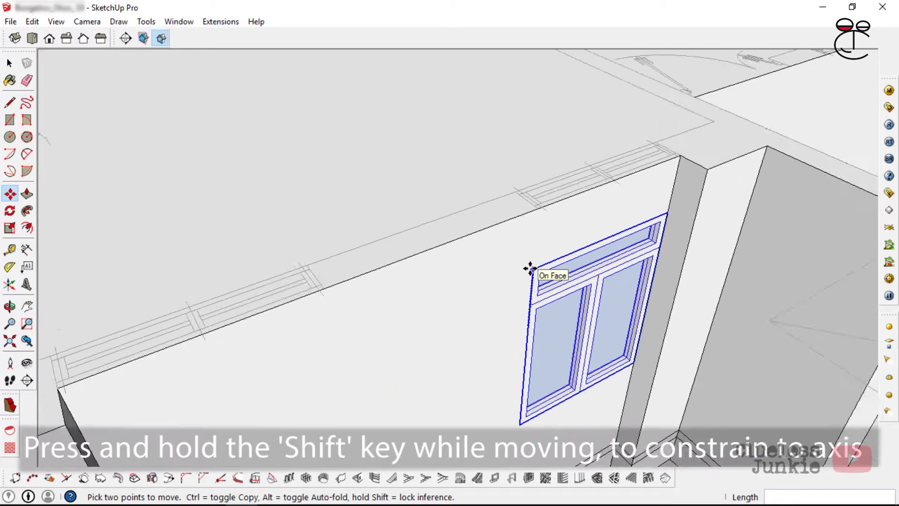
{"action": "scroll", "coordinate": [521, 328], "scroll_direction": "up", "scroll_amount": 4}
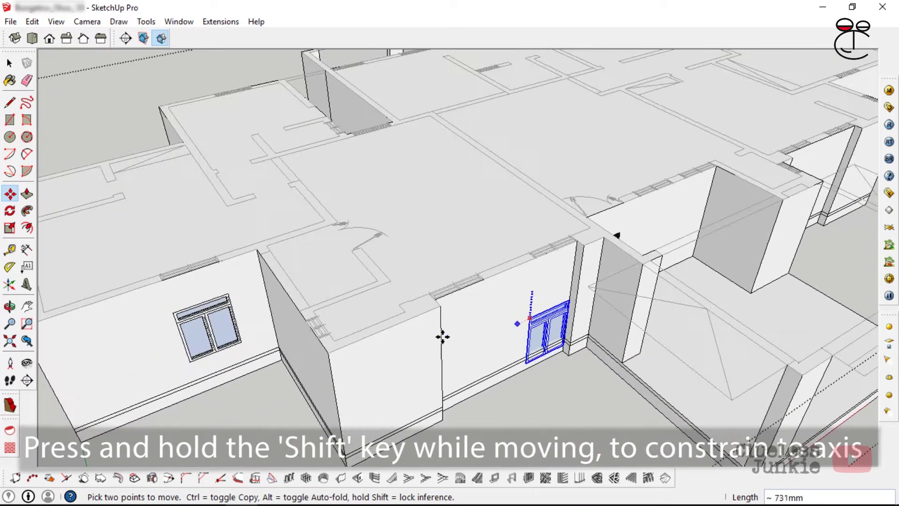
{"action": "scroll", "coordinate": [152, 296], "scroll_direction": "up", "scroll_amount": 5}
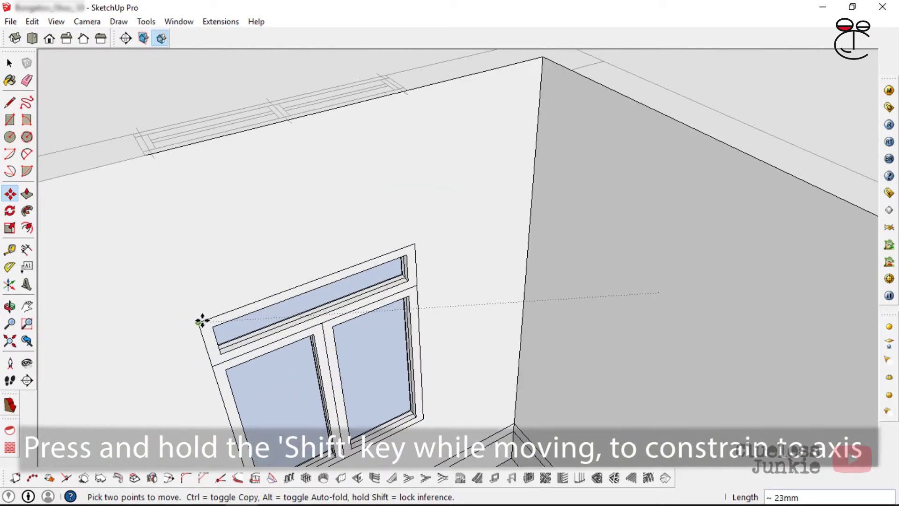
{"action": "scroll", "coordinate": [147, 318], "scroll_direction": "down", "scroll_amount": 8}
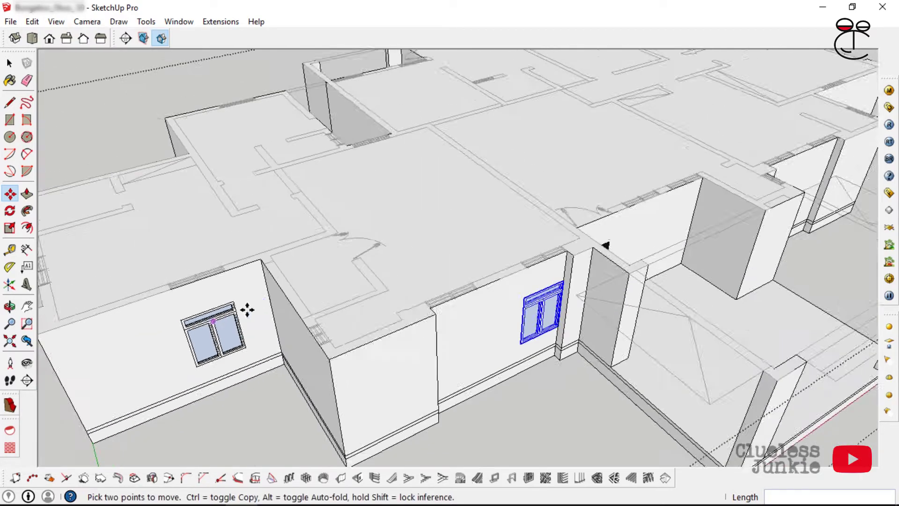
- Copy the window along the same wall to the other window mark, away from the porch
{"action": "scroll", "coordinate": [445, 277], "scroll_direction": "up", "scroll_amount": 6}
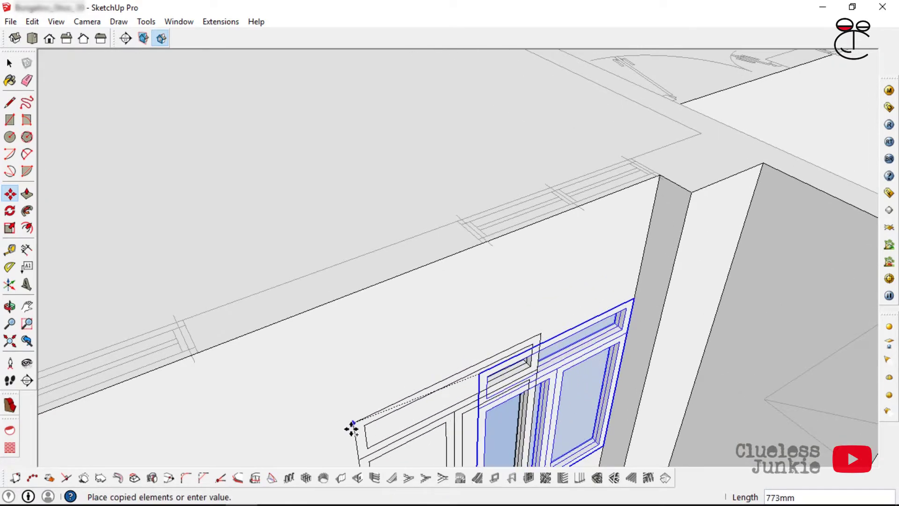
{"action": "scroll", "coordinate": [363, 435], "scroll_direction": "down", "scroll_amount": 6}
{"action": "scroll", "coordinate": [458, 342], "scroll_direction": "up", "scroll_amount": 4}
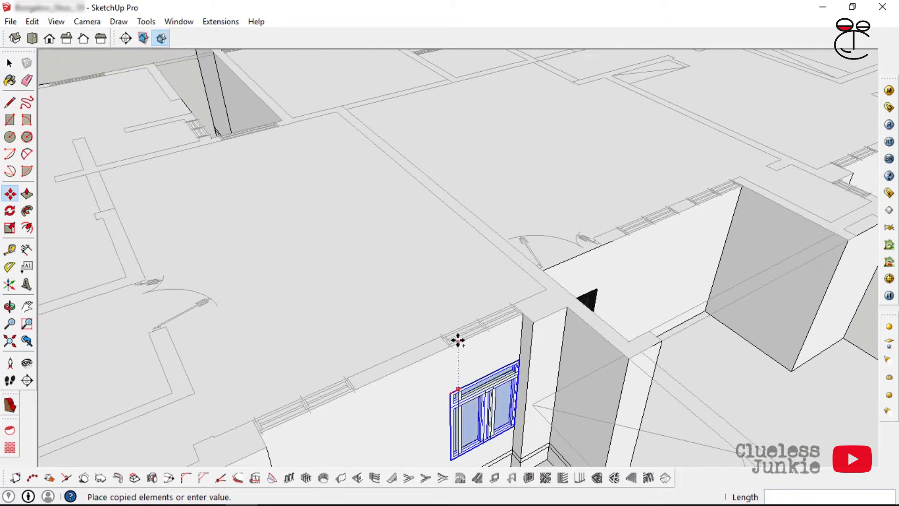
{"action": "scroll", "coordinate": [333, 414], "scroll_direction": "up", "scroll_amount": 6}
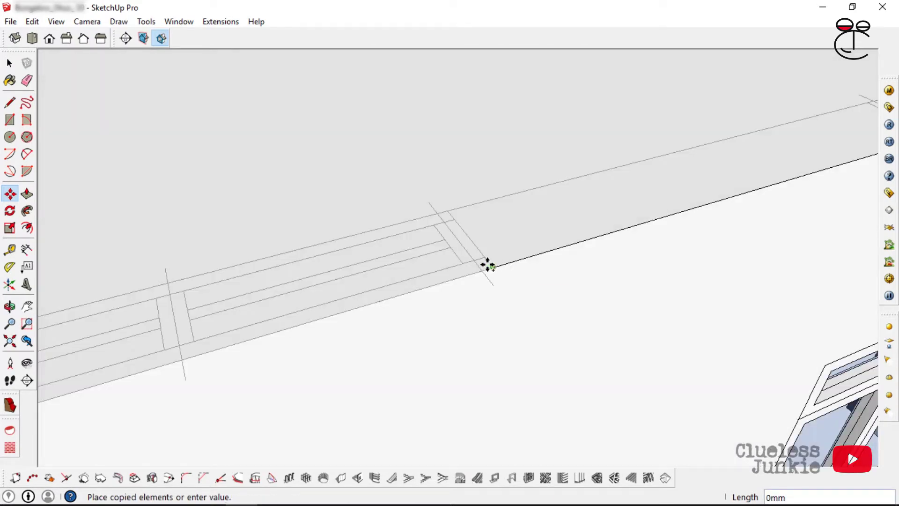
- Copy the window onto the entrance wall, aligned with the window mark beside the door
{"action": "scroll", "coordinate": [487, 265], "scroll_direction": "down", "scroll_amount": 8}
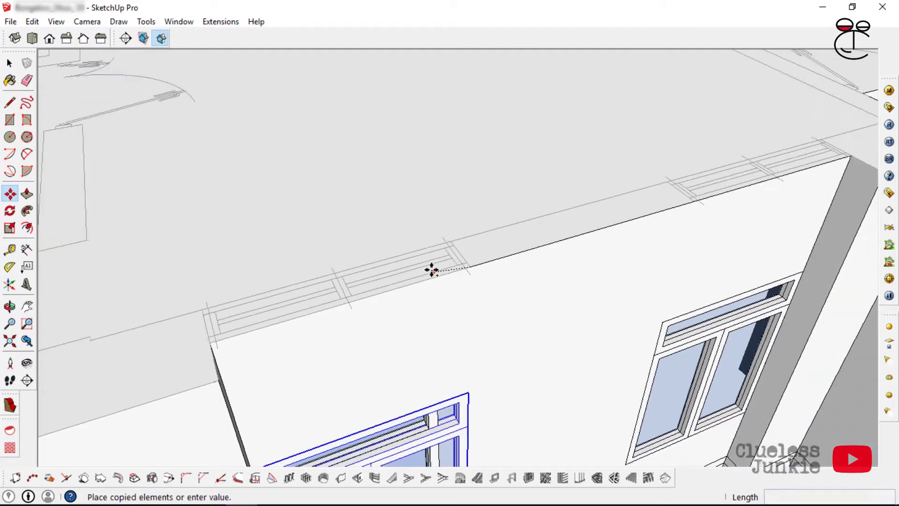
{"action": "scroll", "coordinate": [505, 251], "scroll_direction": "up", "scroll_amount": 6}
{"action": "scroll", "coordinate": [617, 263], "scroll_direction": "up", "scroll_amount": 3}
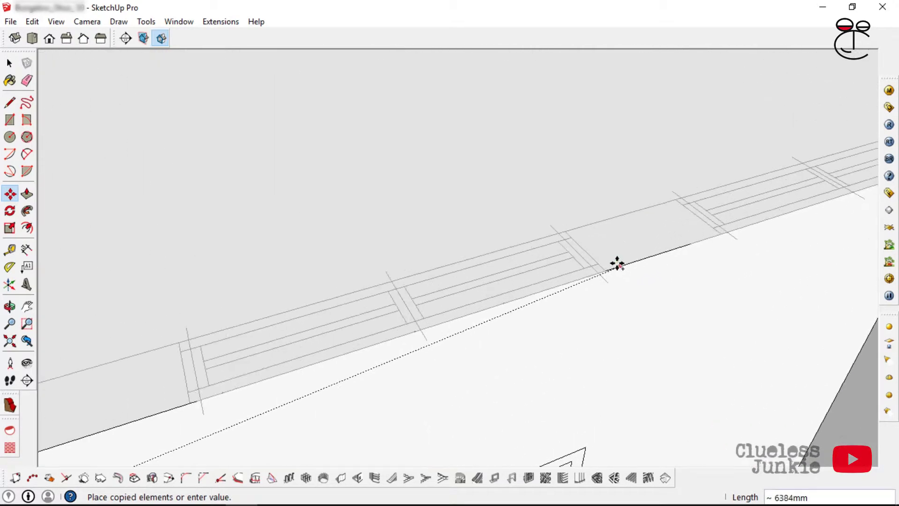
{"action": "left_click", "coordinate": [604, 273]}
- Copy the window along the entrance wall to the second mark, near the adjoining side wall
{"action": "scroll", "coordinate": [585, 225], "scroll_direction": "down", "scroll_amount": 6}
{"action": "scroll", "coordinate": [447, 286], "scroll_direction": "up", "scroll_amount": 5}
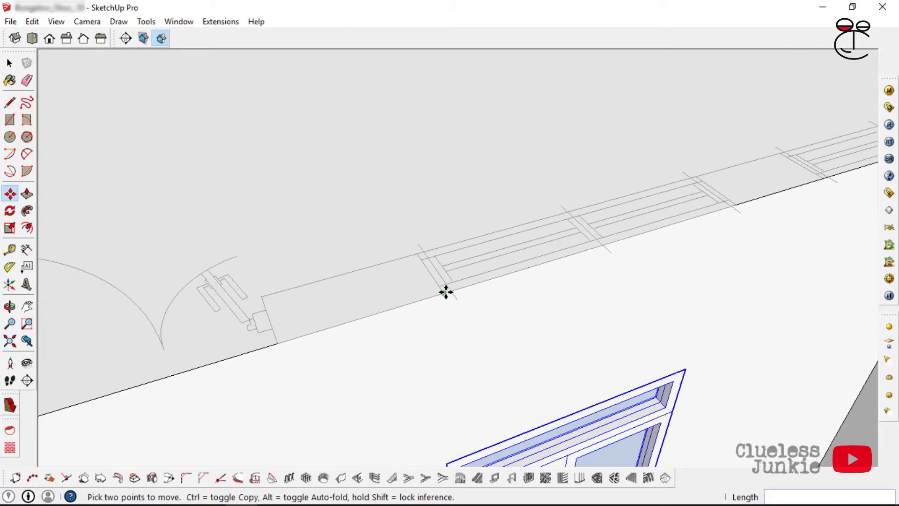
{"action": "scroll", "coordinate": [528, 269], "scroll_direction": "down", "scroll_amount": 4}
{"action": "scroll", "coordinate": [656, 223], "scroll_direction": "up", "scroll_amount": 6}
{"action": "left_click", "coordinate": [646, 232]}
- Copy the entrance wall's window nearest the door to the next recessed front wall's far window mark
{"action": "scroll", "coordinate": [596, 227], "scroll_direction": "down", "scroll_amount": 3}
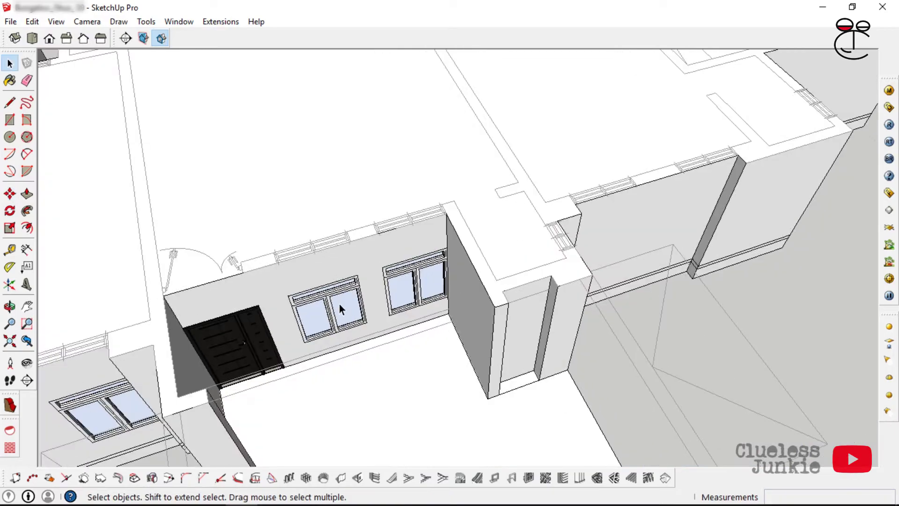
{"action": "scroll", "coordinate": [263, 211], "scroll_direction": "up", "scroll_amount": 5}
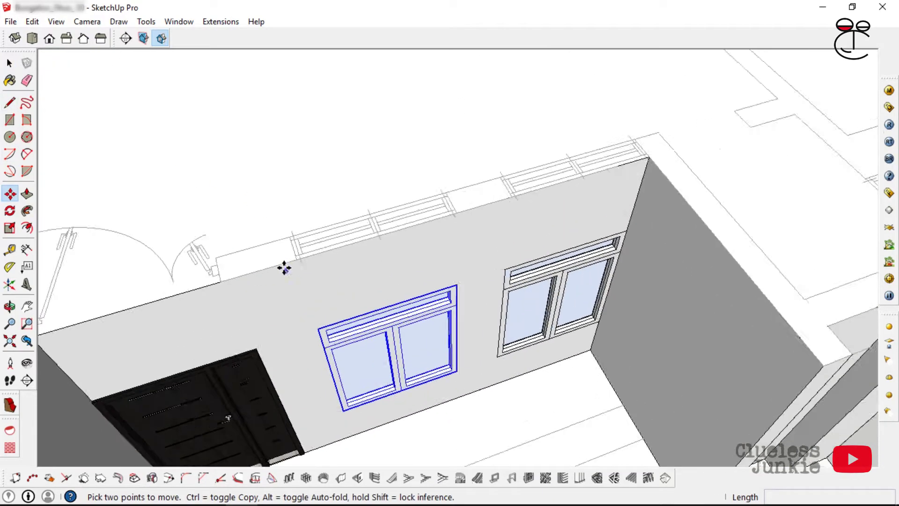
{"action": "scroll", "coordinate": [297, 195], "scroll_direction": "down", "scroll_amount": 6}
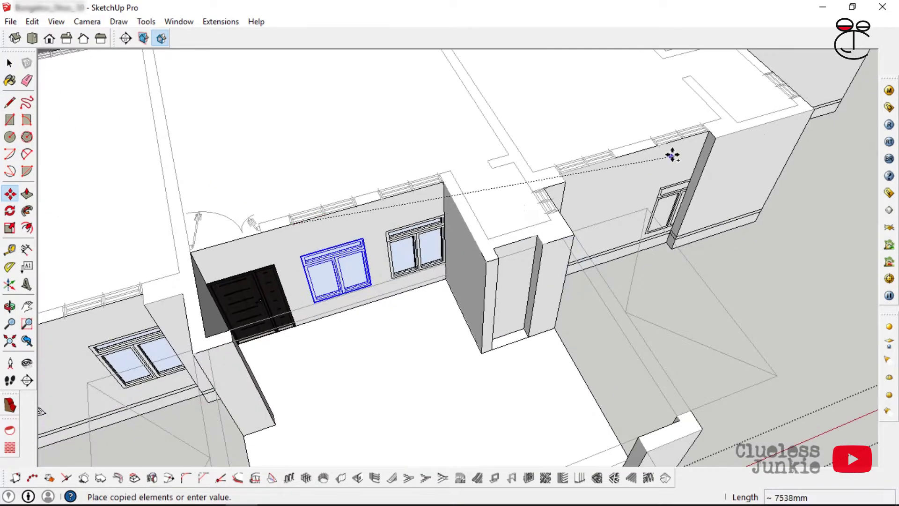
{"action": "scroll", "coordinate": [648, 136], "scroll_direction": "up", "scroll_amount": 7}
{"action": "left_click", "coordinate": [620, 124]}
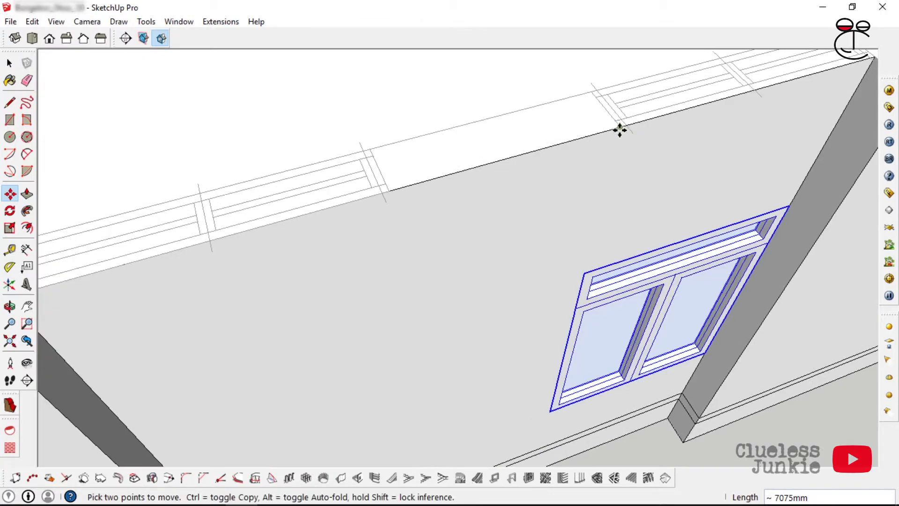
- Copy the window to the remaining mark on the same recessed front wall
{"action": "scroll", "coordinate": [548, 149], "scroll_direction": "down", "scroll_amount": 5}
{"action": "scroll", "coordinate": [305, 206], "scroll_direction": "up", "scroll_amount": 2}
{"action": "left_click", "coordinate": [331, 227]}
{"action": "scroll", "coordinate": [505, 150], "scroll_direction": "down", "scroll_amount": 8}
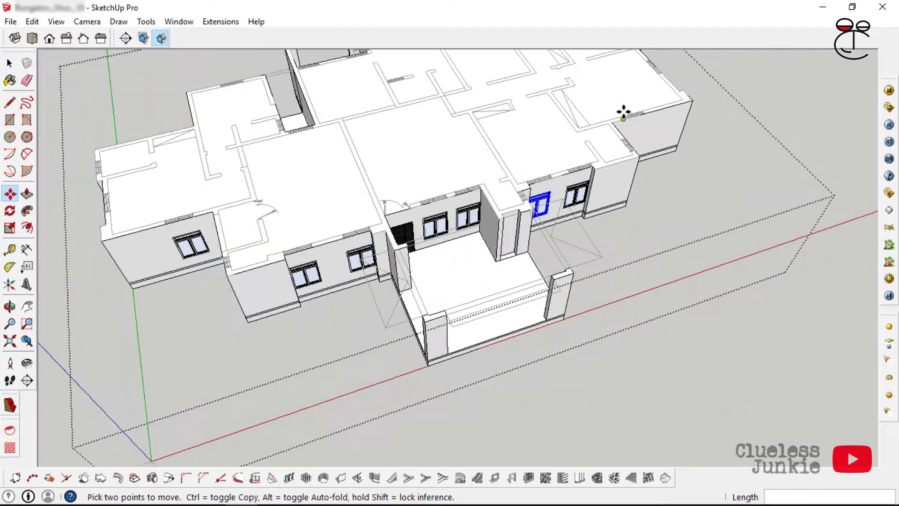
- Copy the window onto the set-back front wall at the far end of the house, at its window mark
{"action": "scroll", "coordinate": [562, 171], "scroll_direction": "up", "scroll_amount": 7}
{"action": "scroll", "coordinate": [482, 231], "scroll_direction": "up", "scroll_amount": 5}
{"action": "left_click", "coordinate": [475, 233]}
{"action": "key", "text": "ctrl"}
{"action": "scroll", "coordinate": [429, 281], "scroll_direction": "down", "scroll_amount": 10}
{"action": "scroll", "coordinate": [535, 136], "scroll_direction": "up", "scroll_amount": 9}
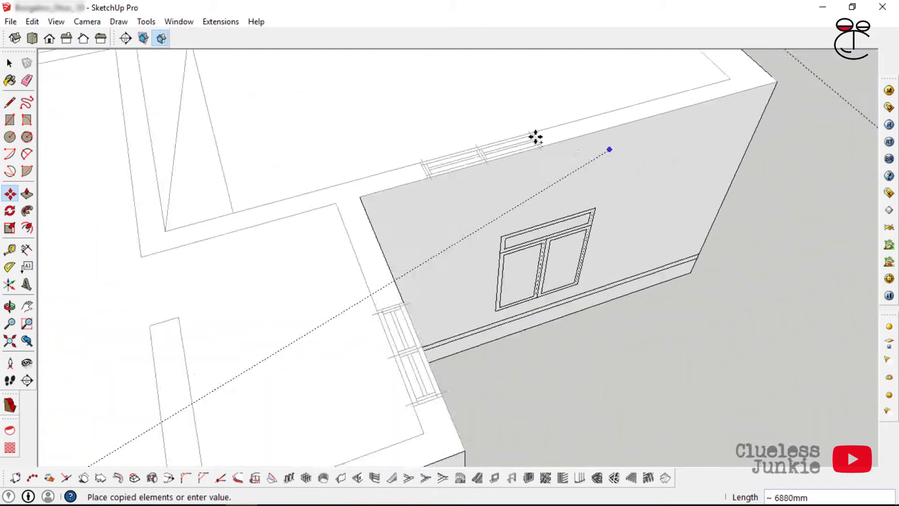
{"action": "left_click", "coordinate": [541, 151]}
- Copy the window around the house corner onto the adjoining side wall below its window mark
{"action": "scroll", "coordinate": [541, 151], "scroll_direction": "down", "scroll_amount": 5}
{"action": "middle_click_drag", "start_coordinate": [598, 114], "coordinate": [638, 165]}
{"action": "scroll", "coordinate": [642, 301], "scroll_direction": "up", "scroll_amount": 6}
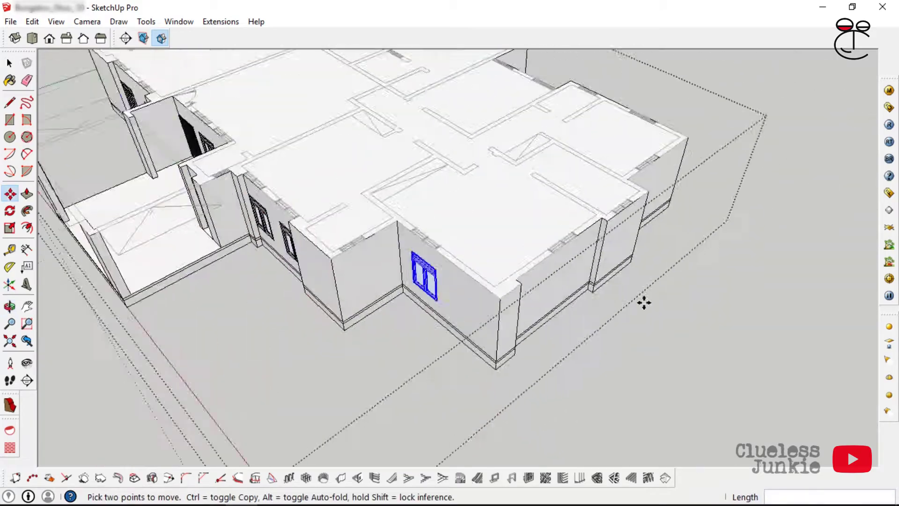
{"action": "left_click", "coordinate": [486, 264]}
{"action": "scroll", "coordinate": [369, 313], "scroll_direction": "down", "scroll_amount": 5}
{"action": "scroll", "coordinate": [445, 295], "scroll_direction": "up", "scroll_amount": 6}
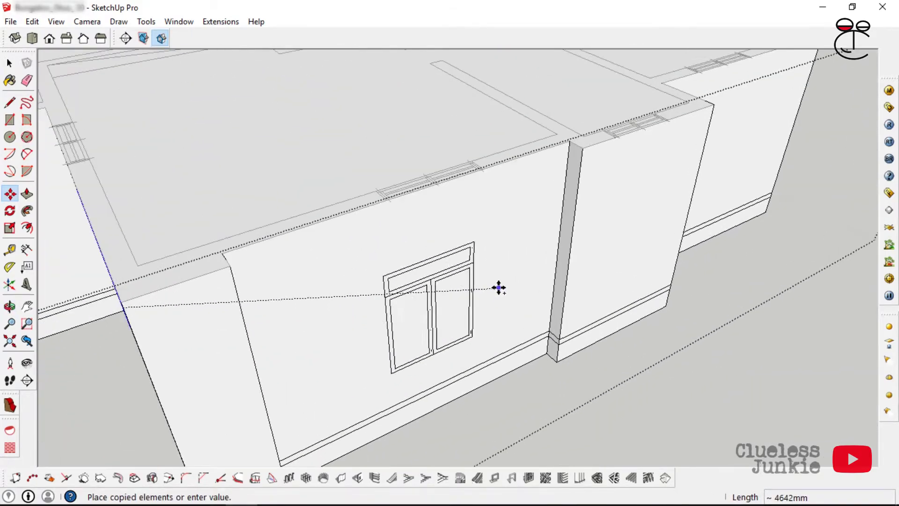
{"action": "left_click", "coordinate": [403, 273]}
- Align the side wall's window with its plan mark and match its height to the front wall's window
{"action": "left_click", "coordinate": [403, 286]}
{"action": "scroll", "coordinate": [355, 299], "scroll_direction": "down", "scroll_amount": 2}
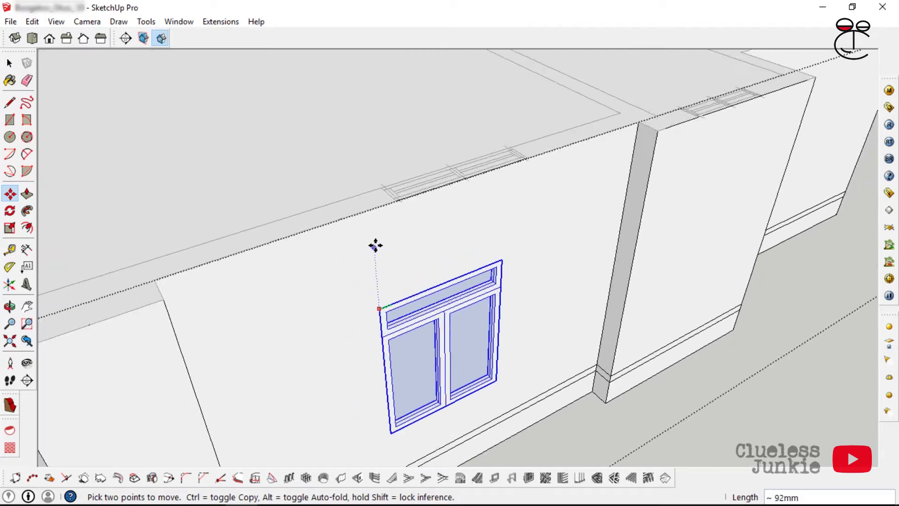
{"action": "scroll", "coordinate": [376, 245], "scroll_direction": "up", "scroll_amount": 4}
{"action": "scroll", "coordinate": [405, 253], "scroll_direction": "up", "scroll_amount": 4}
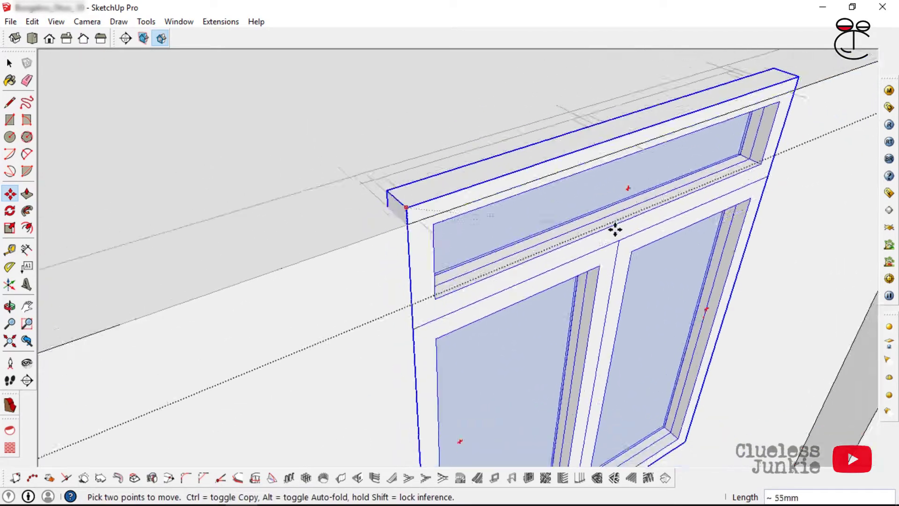
{"action": "scroll", "coordinate": [582, 263], "scroll_direction": "down", "scroll_amount": 5}
{"action": "scroll", "coordinate": [457, 261], "scroll_direction": "up", "scroll_amount": 7}
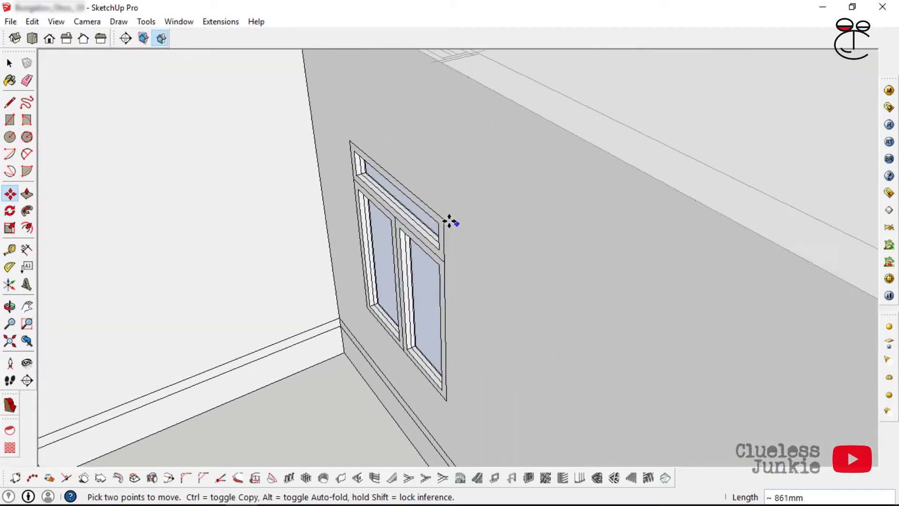
{"action": "left_click", "coordinate": [447, 220]}
- Copy the window to the window mark on the next exterior wall section
{"action": "scroll", "coordinate": [401, 293], "scroll_direction": "down", "scroll_amount": 7}
{"action": "middle_click_drag", "start_coordinate": [693, 291], "coordinate": [421, 234]}
{"action": "scroll", "coordinate": [518, 239], "scroll_direction": "up", "scroll_amount": 6}
{"action": "left_click", "coordinate": [620, 126]}
{"action": "scroll", "coordinate": [620, 127], "scroll_direction": "down", "scroll_amount": 5}
{"action": "scroll", "coordinate": [329, 233], "scroll_direction": "up", "scroll_amount": 3}
- Copy the window to the marks on the recessed rear wall, ending at the corner with the projecting section
{"action": "scroll", "coordinate": [329, 233], "scroll_direction": "down", "scroll_amount": 6}
{"action": "left_click", "coordinate": [443, 150]}
{"action": "key", "text": "ctrl"}
{"action": "scroll", "coordinate": [582, 164], "scroll_direction": "up", "scroll_amount": 8}
{"action": "left_click", "coordinate": [582, 164]}
{"action": "scroll", "coordinate": [582, 164], "scroll_direction": "down", "scroll_amount": 7}
{"action": "middle_click_drag", "start_coordinate": [582, 165], "coordinate": [407, 227]}
{"action": "left_click", "coordinate": [401, 224]}
{"action": "left_click", "coordinate": [386, 212]}
{"action": "scroll", "coordinate": [385, 213], "scroll_direction": "down", "scroll_amount": 7}
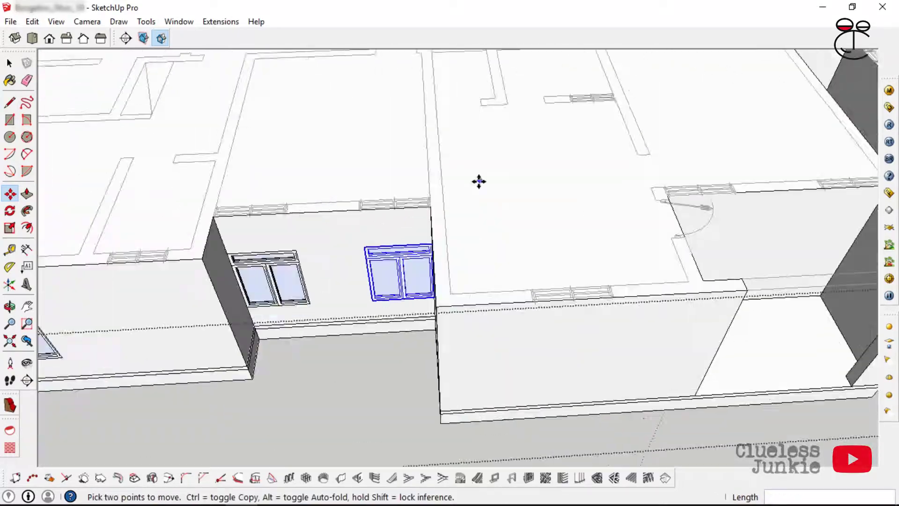
- Copy the window from the recessed rear wall to the mark on the next wall section
{"action": "scroll", "coordinate": [557, 291], "scroll_direction": "up", "scroll_amount": 7}
{"action": "left_click", "coordinate": [557, 291]}
{"action": "left_click", "coordinate": [558, 292]}
{"action": "key", "text": "ctrl"}
{"action": "scroll", "coordinate": [557, 291], "scroll_direction": "down", "scroll_amount": 6}
{"action": "scroll", "coordinate": [598, 156], "scroll_direction": "up", "scroll_amount": 6}
{"action": "left_click", "coordinate": [590, 211]}
- Copy the window around the corner onto the remaining side wall's recessed section
{"action": "scroll", "coordinate": [590, 211], "scroll_direction": "down", "scroll_amount": 7}
{"action": "middle_click_drag", "start_coordinate": [590, 212], "coordinate": [529, 185]}
{"action": "left_click", "coordinate": [529, 185]}
{"action": "key", "text": "ctrl"}
{"action": "scroll", "coordinate": [449, 184], "scroll_direction": "up", "scroll_amount": 5}
{"action": "left_click", "coordinate": [523, 270]}
- Position the window on the side wall's recessed section with a move distance of 900 mm
{"action": "scroll", "coordinate": [523, 271], "scroll_direction": "down", "scroll_amount": 8}
{"action": "scroll", "coordinate": [309, 247], "scroll_direction": "up", "scroll_amount": 6}
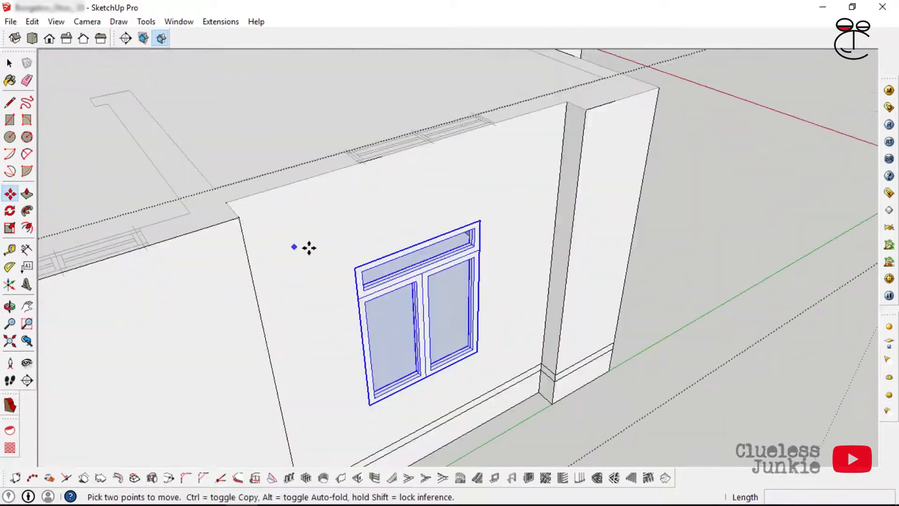
{"action": "left_click", "coordinate": [495, 215]}
{"action": "type", "text": "900"}
{"action": "key", "text": "Return"}
- Copy the window from the recessed side section to the narrower mark on the adjacent projecting wall
{"action": "middle_click_drag", "start_coordinate": [496, 215], "coordinate": [534, 264]}
{"action": "scroll", "coordinate": [535, 264], "scroll_direction": "down", "scroll_amount": 6}
{"action": "scroll", "coordinate": [662, 287], "scroll_direction": "up", "scroll_amount": 8}
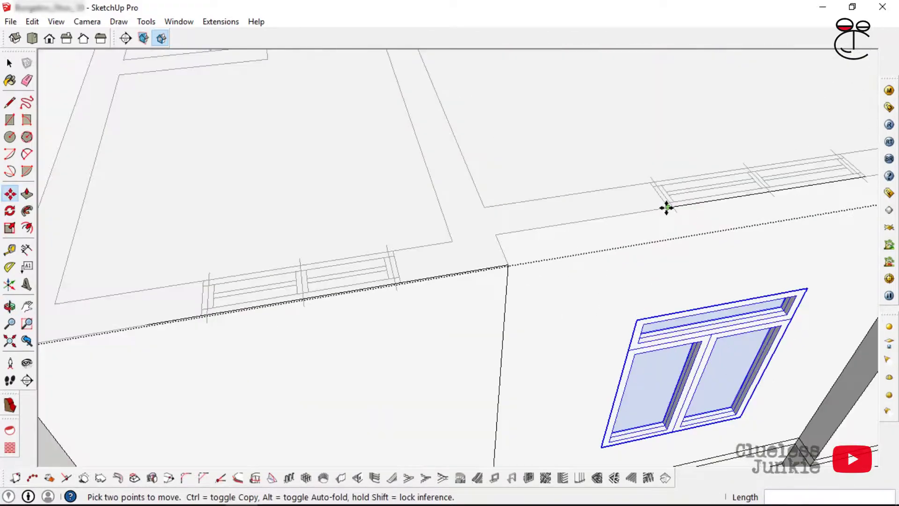
{"action": "left_click", "coordinate": [667, 205]}
{"action": "key", "text": "ctrl"}
{"action": "scroll", "coordinate": [656, 207], "scroll_direction": "down", "scroll_amount": 8}
{"action": "scroll", "coordinate": [539, 236], "scroll_direction": "up", "scroll_amount": 9}
{"action": "left_click", "coordinate": [549, 245]}
- Make the window copy on the projecting wall a unique component
{"action": "scroll", "coordinate": [529, 182], "scroll_direction": "down", "scroll_amount": 4}
{"action": "scroll", "coordinate": [529, 182], "scroll_direction": "down", "scroll_amount": 4}
{"action": "scroll", "coordinate": [541, 230], "scroll_direction": "up", "scroll_amount": 2}
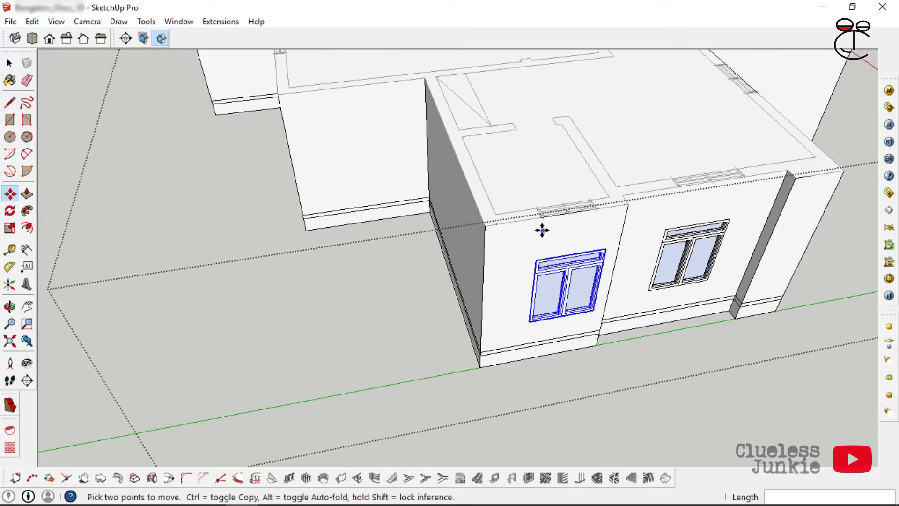
{"action": "right_click", "coordinate": [545, 280]}
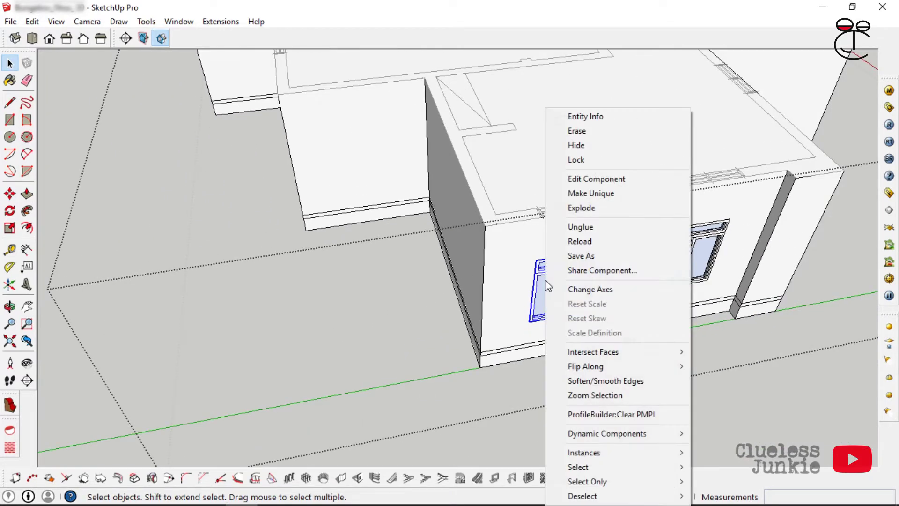
{"action": "left_click", "coordinate": [575, 193]}
- Open the unique window and the neighbouring window in turn for editing to check which instances are linked
{"action": "middle_click_drag", "start_coordinate": [576, 193], "coordinate": [649, 266]}
{"action": "scroll", "coordinate": [649, 266], "scroll_direction": "up", "scroll_amount": 2}
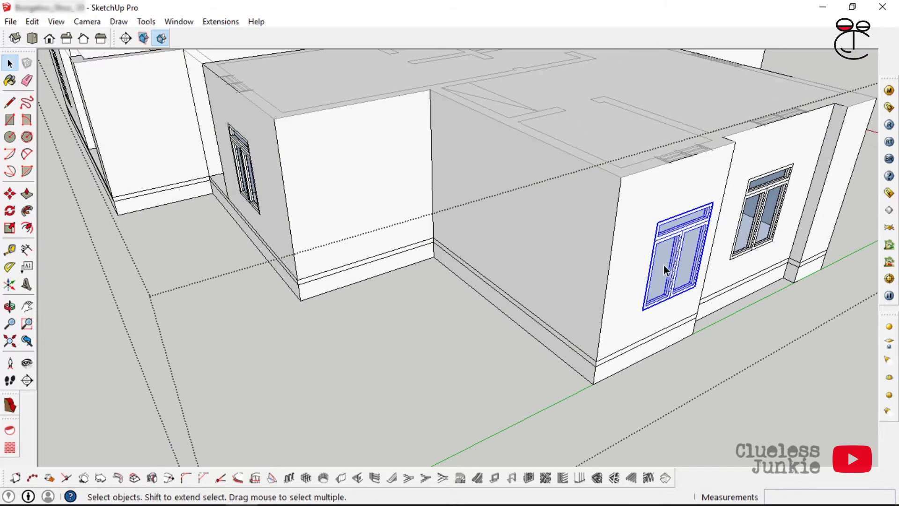
{"action": "double_click", "coordinate": [664, 265]}
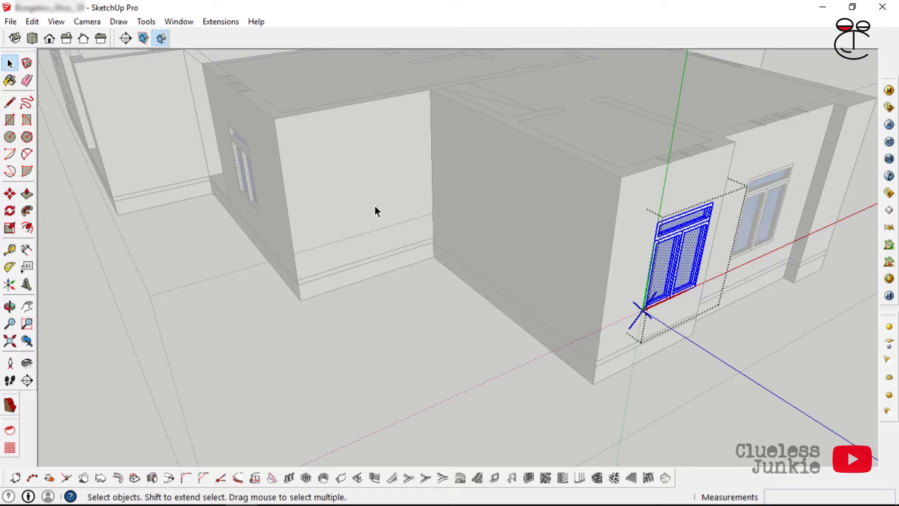
{"action": "left_click", "coordinate": [801, 199]}
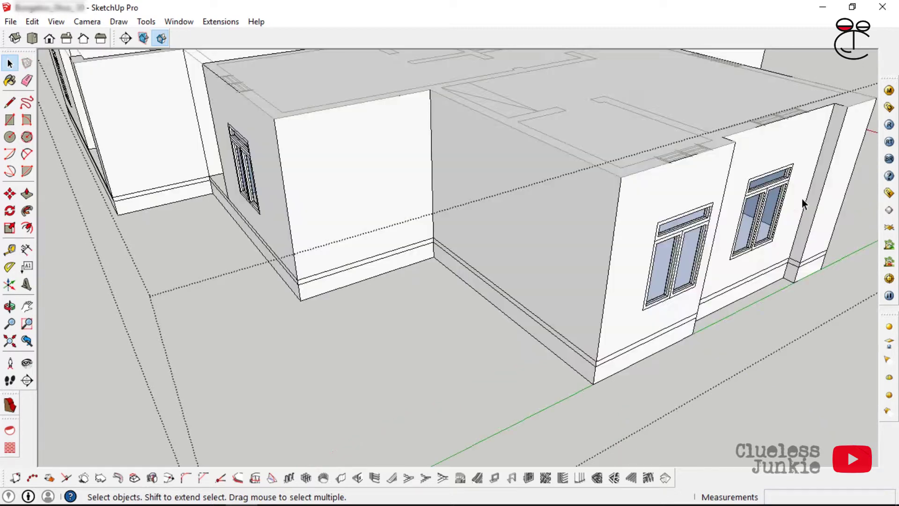
{"action": "double_click", "coordinate": [767, 206]}
{"action": "left_click", "coordinate": [765, 205]}
{"action": "scroll", "coordinate": [764, 205], "scroll_direction": "down", "scroll_amount": 2}
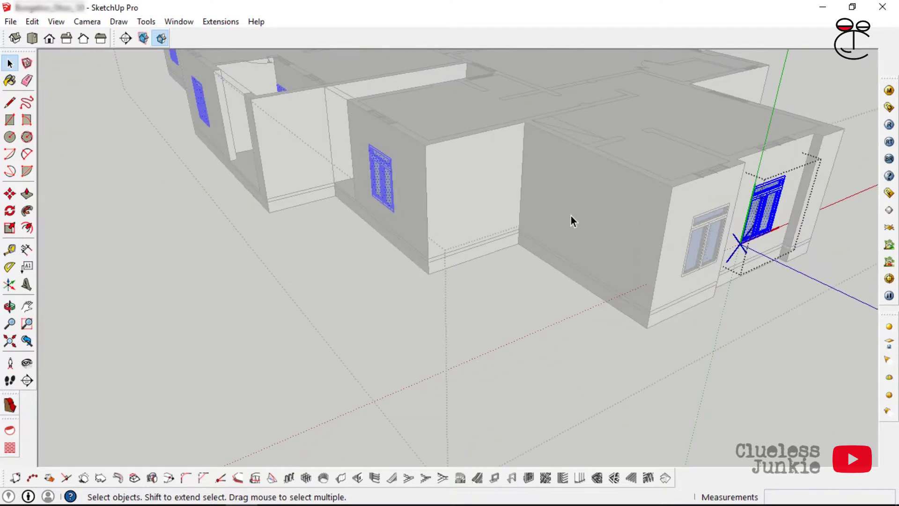
{"action": "middle_click_drag", "start_coordinate": [570, 215], "coordinate": [699, 228]}
{"action": "middle_click_drag", "start_coordinate": [487, 211], "coordinate": [646, 225]}
{"action": "middle_click_drag", "start_coordinate": [394, 210], "coordinate": [590, 222]}
{"action": "middle_click_drag", "start_coordinate": [492, 227], "coordinate": [461, 328]}
{"action": "scroll", "coordinate": [473, 369], "scroll_direction": "up", "scroll_amount": 4}
{"action": "scroll", "coordinate": [472, 369], "scroll_direction": "up", "scroll_amount": 3}
- Select the projecting wall's window and check whether it can still be made unique
{"action": "left_click", "coordinate": [423, 299]}
{"action": "scroll", "coordinate": [454, 324], "scroll_direction": "up", "scroll_amount": 3}
{"action": "right_click", "coordinate": [461, 327]}
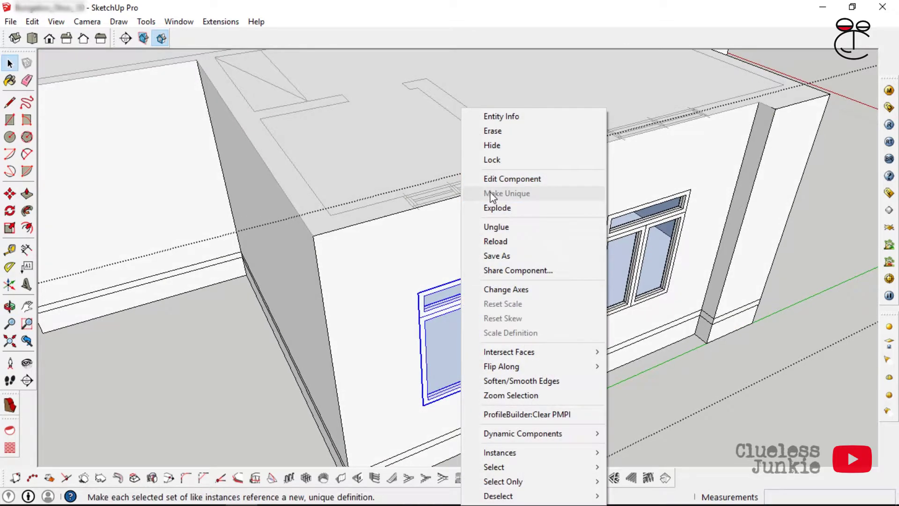
{"action": "left_click", "coordinate": [439, 303]}
{"action": "middle_click_drag", "start_coordinate": [443, 272], "coordinate": [456, 307]}
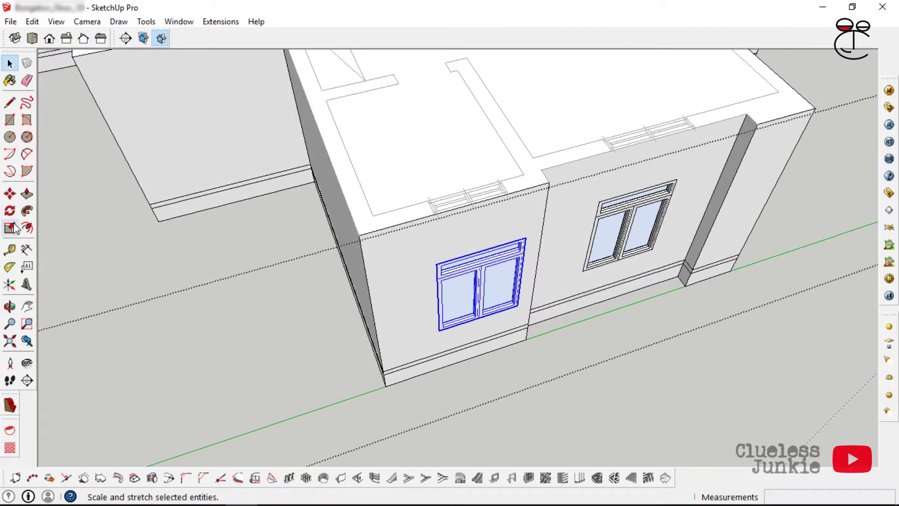
- Scale the unique window narrower along its width to fit the plan mark above it
{"action": "left_click", "coordinate": [14, 228]}
{"action": "scroll", "coordinate": [543, 271], "scroll_direction": "up", "scroll_amount": 4}
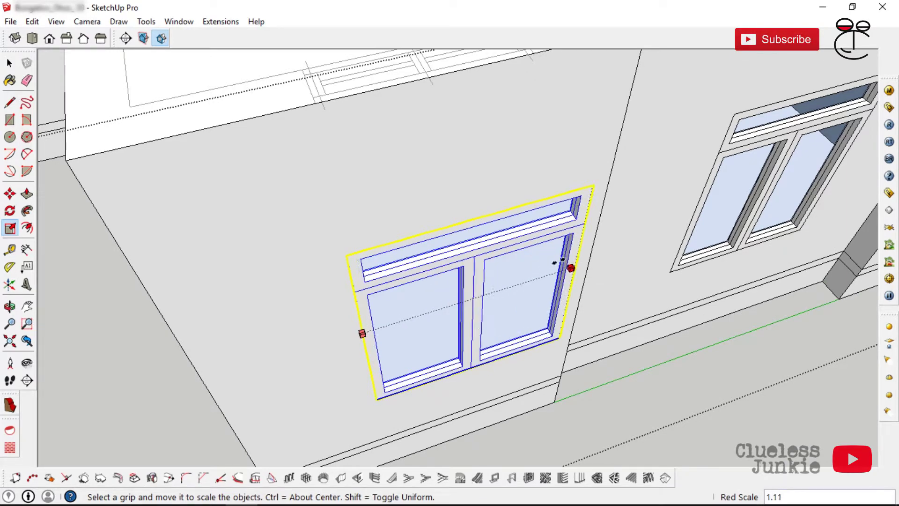
{"action": "scroll", "coordinate": [517, 277], "scroll_direction": "down", "scroll_amount": 3}
{"action": "scroll", "coordinate": [515, 150], "scroll_direction": "up", "scroll_amount": 5}
{"action": "left_click", "coordinate": [510, 149]}
{"action": "scroll", "coordinate": [505, 187], "scroll_direction": "down", "scroll_amount": 4}
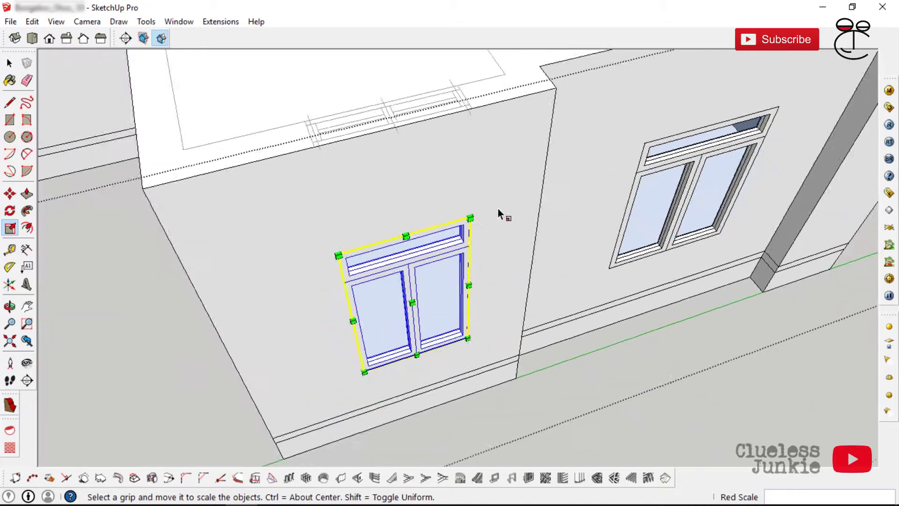
{"action": "middle_click_drag", "start_coordinate": [498, 211], "coordinate": [484, 166]}
{"action": "scroll", "coordinate": [484, 165], "scroll_direction": "down", "scroll_amount": 2}
{"action": "scroll", "coordinate": [487, 194], "scroll_direction": "up", "scroll_amount": 2}
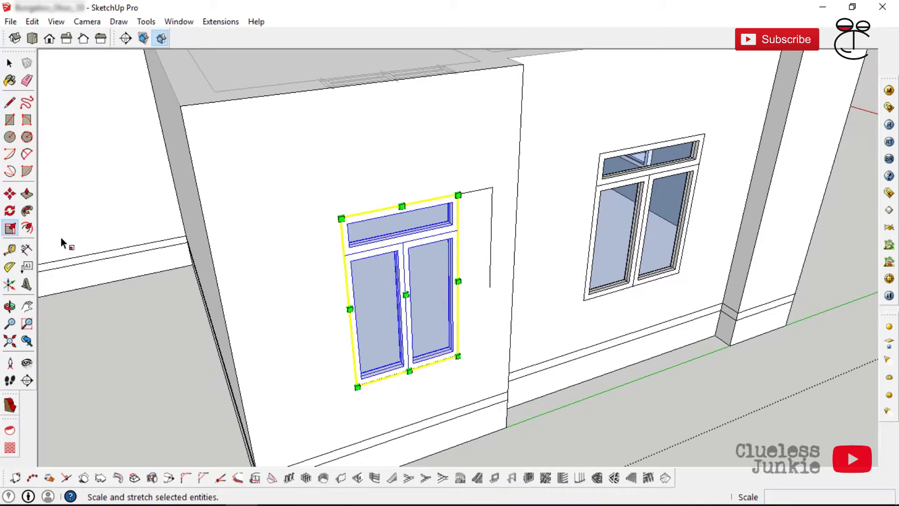
- Scale the unique window's height down to about 0.60 and clear the leftover opening edges beside it
{"action": "scroll", "coordinate": [409, 396], "scroll_direction": "down", "scroll_amount": 2}
{"action": "scroll", "coordinate": [444, 355], "scroll_direction": "up", "scroll_amount": 5}
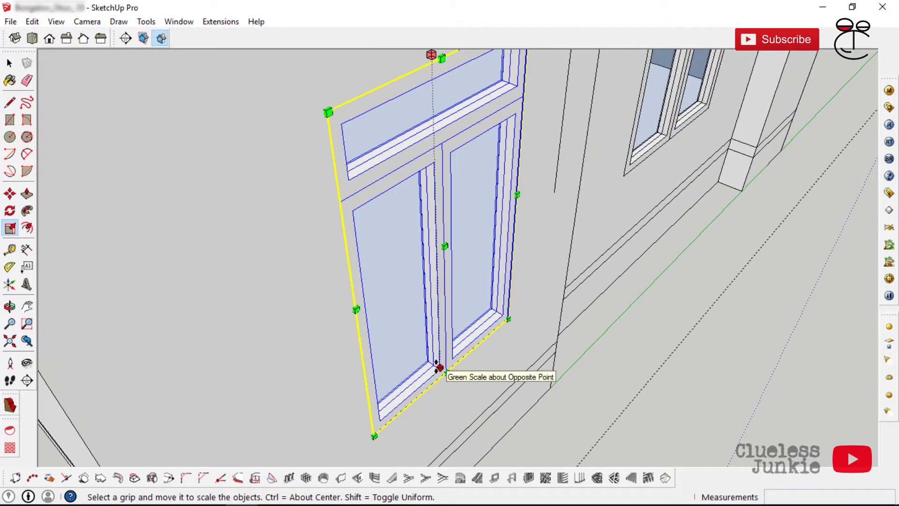
{"action": "left_click", "coordinate": [440, 367]}
{"action": "scroll", "coordinate": [432, 269], "scroll_direction": "down", "scroll_amount": 3}
{"action": "scroll", "coordinate": [486, 216], "scroll_direction": "up", "scroll_amount": 2}
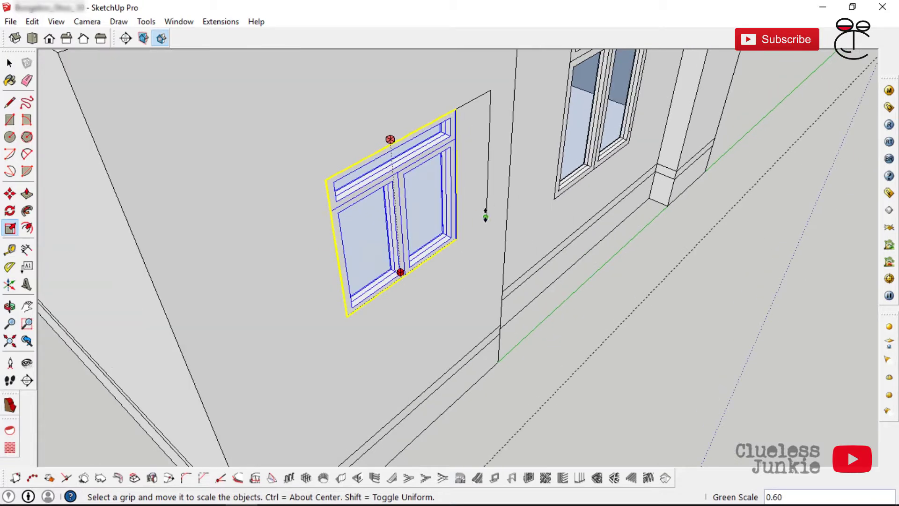
{"action": "left_click_drag", "start_coordinate": [500, 92], "coordinate": [464, 119]}
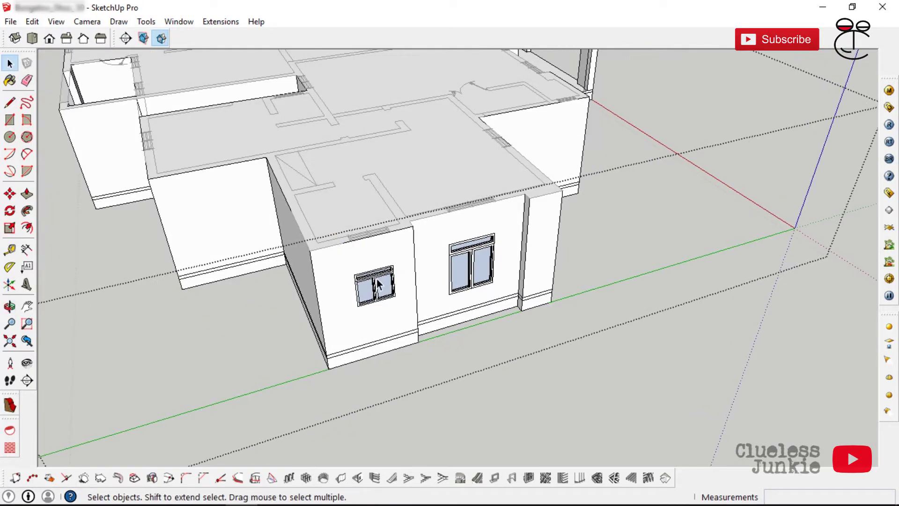
- Copy the resized window onto the end of the long wall, beside the larger window near the outer corner
{"action": "left_click", "coordinate": [376, 279]}
{"action": "scroll", "coordinate": [322, 184], "scroll_direction": "up", "scroll_amount": 2}
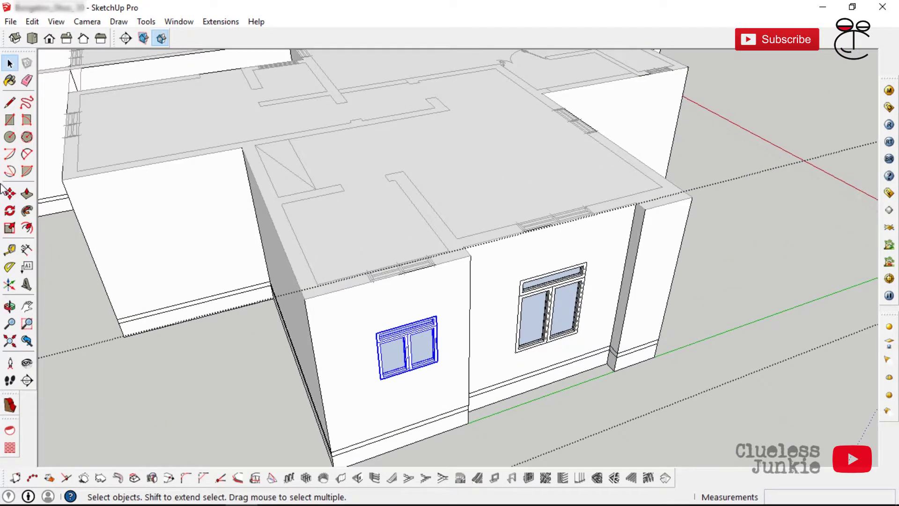
{"action": "scroll", "coordinate": [363, 293], "scroll_direction": "up", "scroll_amount": 2}
{"action": "scroll", "coordinate": [344, 317], "scroll_direction": "up", "scroll_amount": 2}
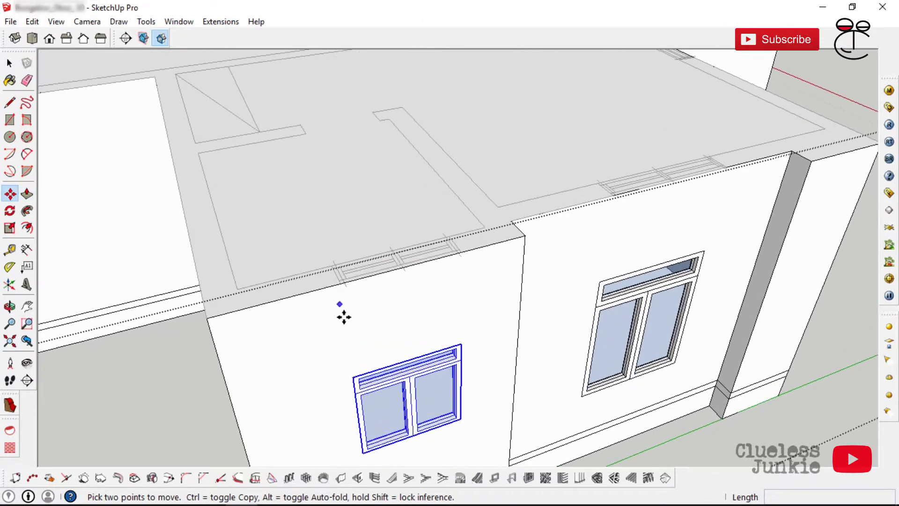
{"action": "left_click", "coordinate": [346, 348]}
{"action": "key", "text": "ctrl"}
{"action": "scroll", "coordinate": [220, 321], "scroll_direction": "down", "scroll_amount": 6}
{"action": "middle_click_drag", "start_coordinate": [224, 272], "coordinate": [417, 305]}
{"action": "middle_click_drag", "start_coordinate": [428, 376], "coordinate": [394, 290]}
{"action": "scroll", "coordinate": [387, 273], "scroll_direction": "up", "scroll_amount": 4}
{"action": "left_click", "coordinate": [396, 253]}
{"action": "scroll", "coordinate": [397, 249], "scroll_direction": "up", "scroll_amount": 2}
- Align the copied window's corner with its plan mark, then lower it vertically to match the neighbouring window's head
{"action": "middle_click_drag", "start_coordinate": [399, 234], "coordinate": [391, 286]}
{"action": "scroll", "coordinate": [396, 253], "scroll_direction": "up", "scroll_amount": 2}
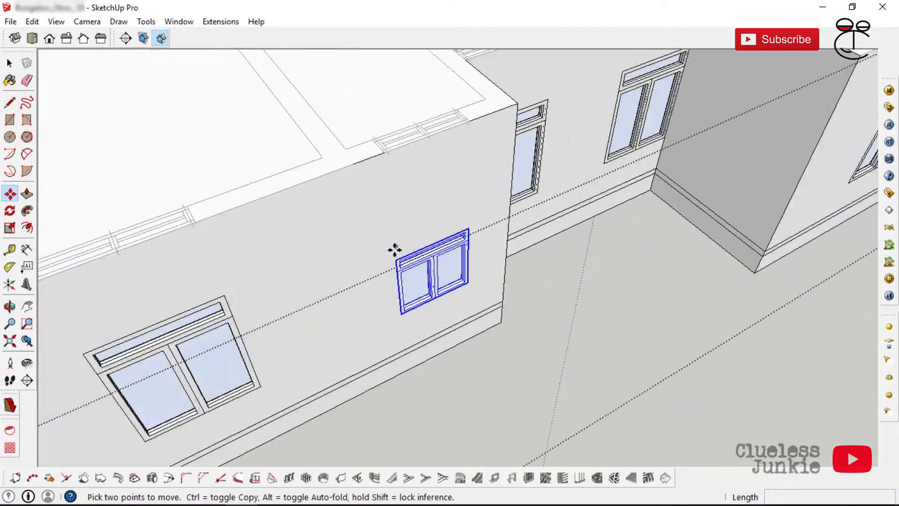
{"action": "scroll", "coordinate": [395, 253], "scroll_direction": "up", "scroll_amount": 1}
{"action": "left_click", "coordinate": [395, 264]}
{"action": "scroll", "coordinate": [373, 154], "scroll_direction": "up", "scroll_amount": 5}
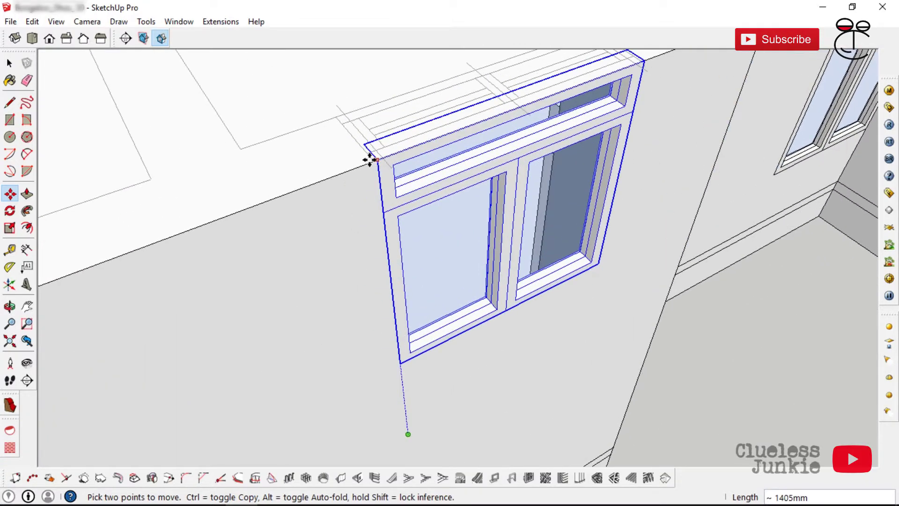
{"action": "left_click", "coordinate": [376, 162]}
{"action": "key", "text": "Up"}
{"action": "scroll", "coordinate": [391, 215], "scroll_direction": "down", "scroll_amount": 8}
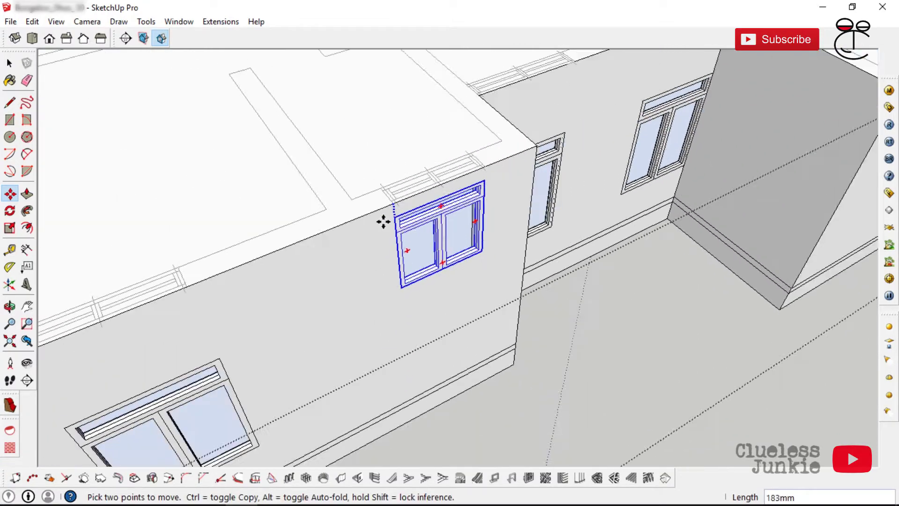
{"action": "scroll", "coordinate": [159, 415], "scroll_direction": "up", "scroll_amount": 3}
{"action": "left_click", "coordinate": [246, 342]}
- Copy the small window onto the projecting wall between the two walls with larger windows
{"action": "scroll", "coordinate": [432, 212], "scroll_direction": "down", "scroll_amount": 1}
{"action": "scroll", "coordinate": [432, 211], "scroll_direction": "down", "scroll_amount": 3}
{"action": "key", "text": "ctrl"}
{"action": "left_click", "coordinate": [585, 266]}
{"action": "scroll", "coordinate": [654, 254], "scroll_direction": "down", "scroll_amount": 5}
{"action": "middle_click_drag", "start_coordinate": [655, 255], "coordinate": [682, 201]}
{"action": "scroll", "coordinate": [643, 234], "scroll_direction": "up", "scroll_amount": 4}
{"action": "left_click", "coordinate": [630, 257]}
{"action": "scroll", "coordinate": [631, 257], "scroll_direction": "down", "scroll_amount": 2}
{"action": "middle_click_drag", "start_coordinate": [749, 194], "coordinate": [716, 175]}
{"action": "scroll", "coordinate": [539, 180], "scroll_direction": "up", "scroll_amount": 4}
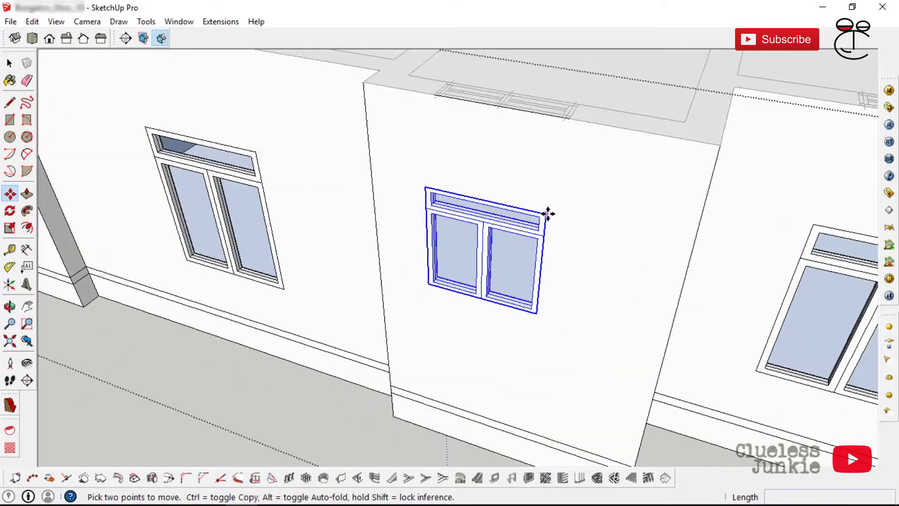
- Align the window on the projecting wall with the plan mark above it and the neighbouring window's head height
{"action": "scroll", "coordinate": [548, 250], "scroll_direction": "down", "scroll_amount": 4}
{"action": "middle_click_drag", "start_coordinate": [528, 263], "coordinate": [580, 268]}
{"action": "scroll", "coordinate": [579, 269], "scroll_direction": "up", "scroll_amount": 3}
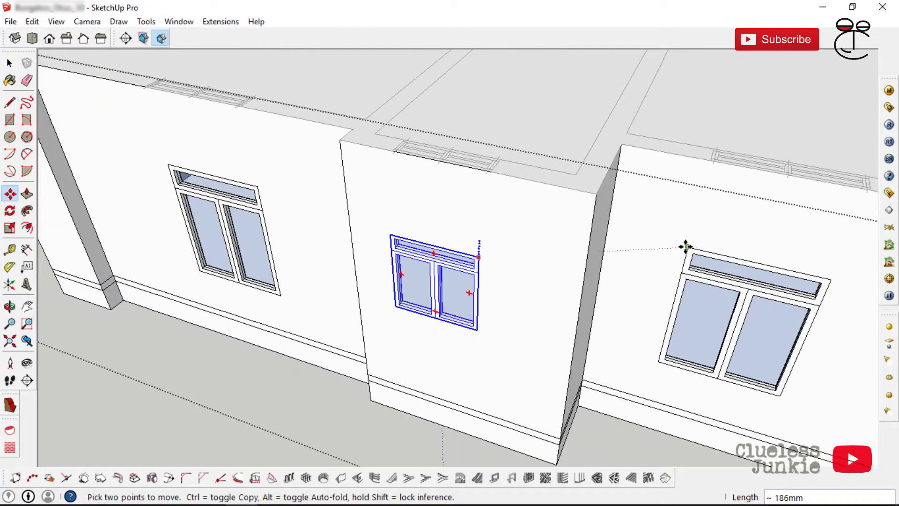
{"action": "left_click", "coordinate": [632, 246]}
{"action": "scroll", "coordinate": [498, 269], "scroll_direction": "up", "scroll_amount": 3}
{"action": "scroll", "coordinate": [475, 266], "scroll_direction": "down", "scroll_amount": 2}
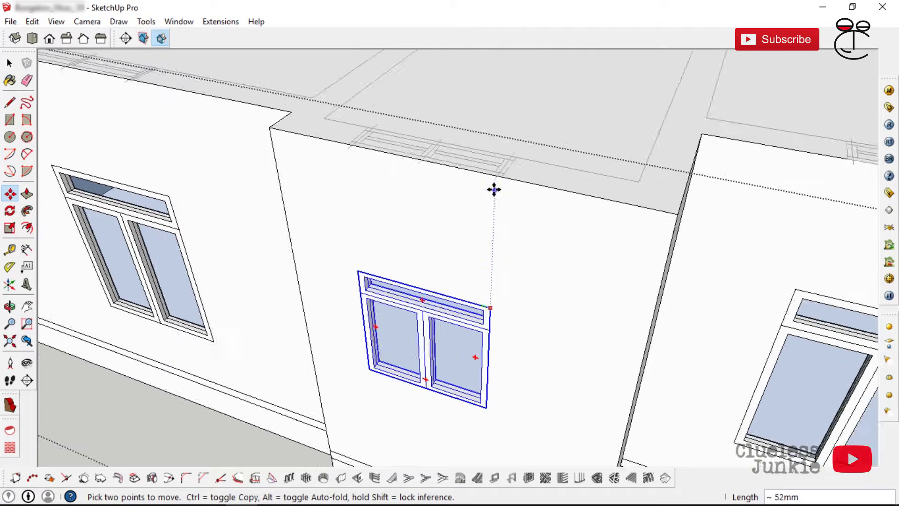
{"action": "scroll", "coordinate": [494, 188], "scroll_direction": "up", "scroll_amount": 3}
{"action": "left_click", "coordinate": [504, 173]}
{"action": "scroll", "coordinate": [659, 203], "scroll_direction": "down", "scroll_amount": 6}
- Copy the small window onto the short side wall of the front projection
{"action": "middle_click_drag", "start_coordinate": [468, 235], "coordinate": [576, 225]}
{"action": "left_click", "coordinate": [599, 242]}
{"action": "key", "text": "ctrl"}
{"action": "scroll", "coordinate": [599, 242], "scroll_direction": "down", "scroll_amount": 4}
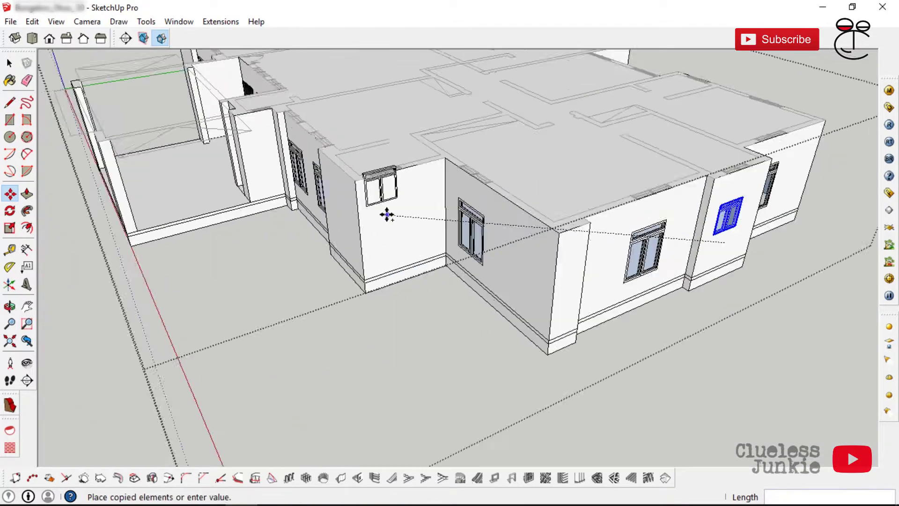
{"action": "scroll", "coordinate": [391, 231], "scroll_direction": "up", "scroll_amount": 4}
{"action": "left_click", "coordinate": [391, 247]}
- Align the side wall's window copy with its plan mark and lower it to the adjacent window's head height
{"action": "middle_click_drag", "start_coordinate": [372, 131], "coordinate": [369, 215]}
{"action": "scroll", "coordinate": [368, 216], "scroll_direction": "up", "scroll_amount": 6}
{"action": "left_click", "coordinate": [359, 250]}
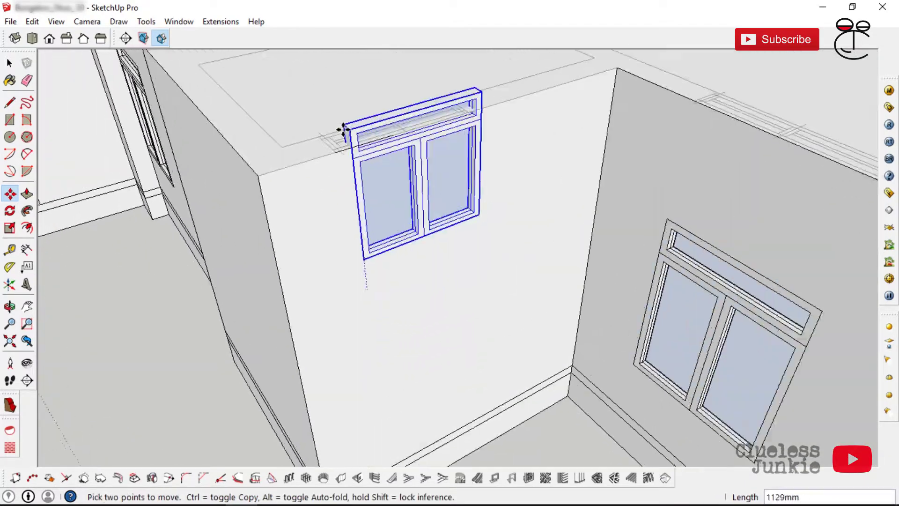
{"action": "scroll", "coordinate": [335, 161], "scroll_direction": "up", "scroll_amount": 3}
{"action": "left_click", "coordinate": [331, 167]}
{"action": "left_click", "coordinate": [331, 166]}
{"action": "scroll", "coordinate": [339, 243], "scroll_direction": "down", "scroll_amount": 5}
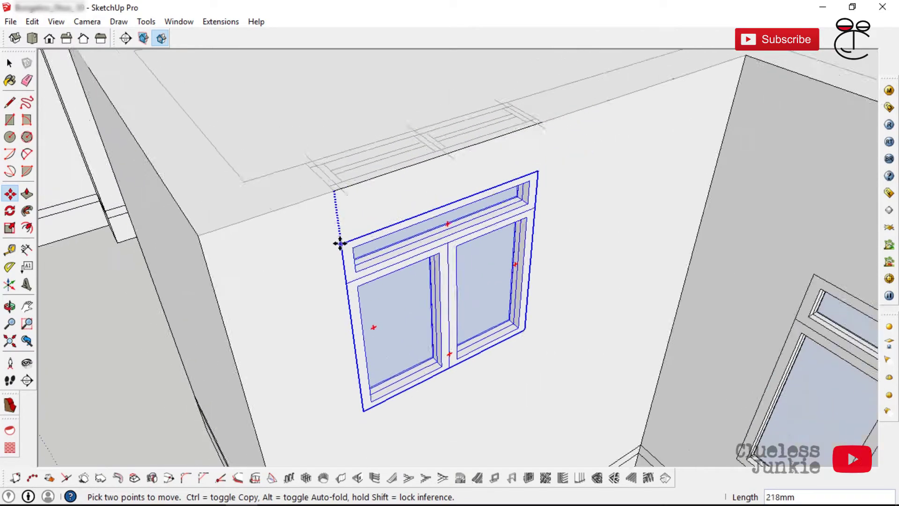
{"action": "key", "text": "shift"}
{"action": "scroll", "coordinate": [590, 272], "scroll_direction": "up", "scroll_amount": 2}
{"action": "left_click", "coordinate": [610, 265]}
- Copy the front entrance's double-leaf door onto the back wall of the other recessed porch
{"action": "scroll", "coordinate": [626, 243], "scroll_direction": "down", "scroll_amount": 4}
{"action": "middle_click_drag", "start_coordinate": [506, 224], "coordinate": [606, 180]}
{"action": "scroll", "coordinate": [606, 181], "scroll_direction": "down", "scroll_amount": 2}
{"action": "middle_click_drag", "start_coordinate": [463, 203], "coordinate": [604, 174]}
{"action": "scroll", "coordinate": [406, 204], "scroll_direction": "down", "scroll_amount": 3}
{"action": "middle_click_drag", "start_coordinate": [406, 205], "coordinate": [328, 257]}
{"action": "scroll", "coordinate": [540, 241], "scroll_direction": "up", "scroll_amount": 5}
{"action": "key", "text": "space"}
{"action": "left_click", "coordinate": [540, 240]}
{"action": "scroll", "coordinate": [541, 241], "scroll_direction": "down", "scroll_amount": 1}
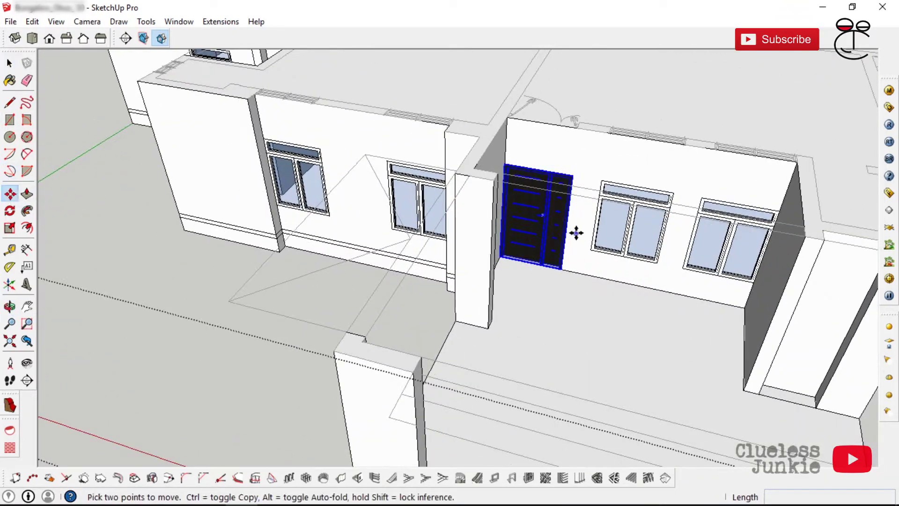
{"action": "scroll", "coordinate": [575, 229], "scroll_direction": "up", "scroll_amount": 2}
{"action": "scroll", "coordinate": [602, 243], "scroll_direction": "down", "scroll_amount": 3}
{"action": "left_click", "coordinate": [594, 237]}
{"action": "key", "text": "ctrl"}
{"action": "middle_click_drag", "start_coordinate": [454, 245], "coordinate": [716, 194]}
{"action": "scroll", "coordinate": [417, 239], "scroll_direction": "down", "scroll_amount": 4}
{"action": "middle_click_drag", "start_coordinate": [417, 238], "coordinate": [353, 217]}
{"action": "scroll", "coordinate": [398, 234], "scroll_direction": "up", "scroll_amount": 6}
{"action": "left_click", "coordinate": [424, 249]}
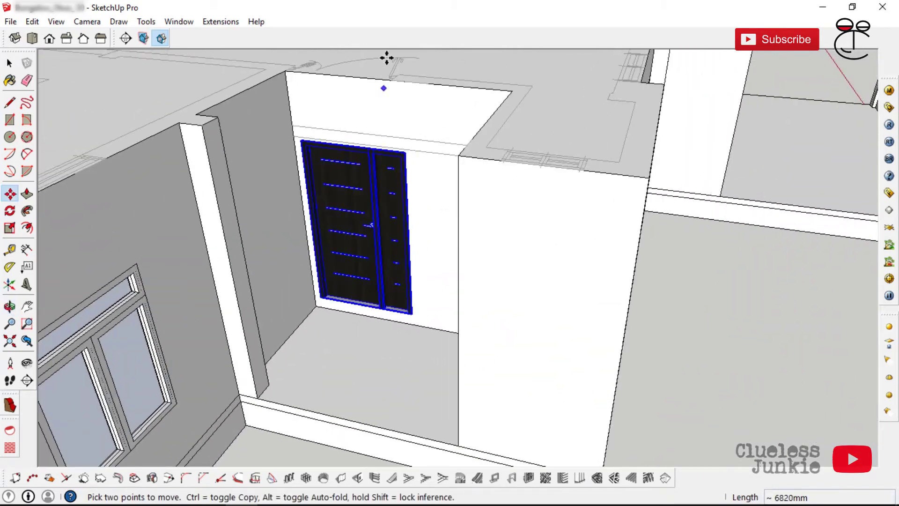
- Align the door copy's edge with the door mark on the plan and lower it vertically to floor level
{"action": "scroll", "coordinate": [411, 219], "scroll_direction": "up", "scroll_amount": 5}
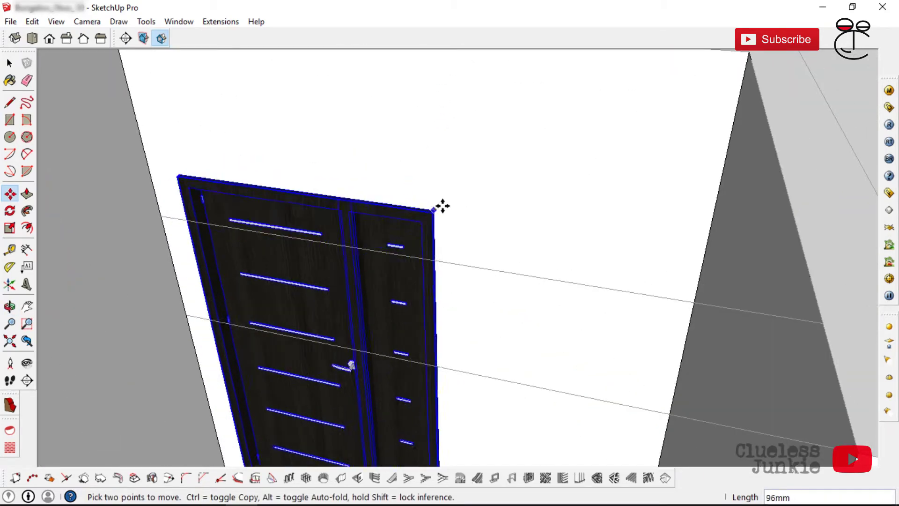
{"action": "scroll", "coordinate": [473, 139], "scroll_direction": "down", "scroll_amount": 3}
{"action": "scroll", "coordinate": [464, 131], "scroll_direction": "up", "scroll_amount": 3}
{"action": "left_click", "coordinate": [463, 132]}
{"action": "scroll", "coordinate": [463, 135], "scroll_direction": "down", "scroll_amount": 2}
{"action": "scroll", "coordinate": [458, 270], "scroll_direction": "up", "scroll_amount": 4}
{"action": "left_click", "coordinate": [455, 260]}
{"action": "scroll", "coordinate": [452, 303], "scroll_direction": "down", "scroll_amount": 2}
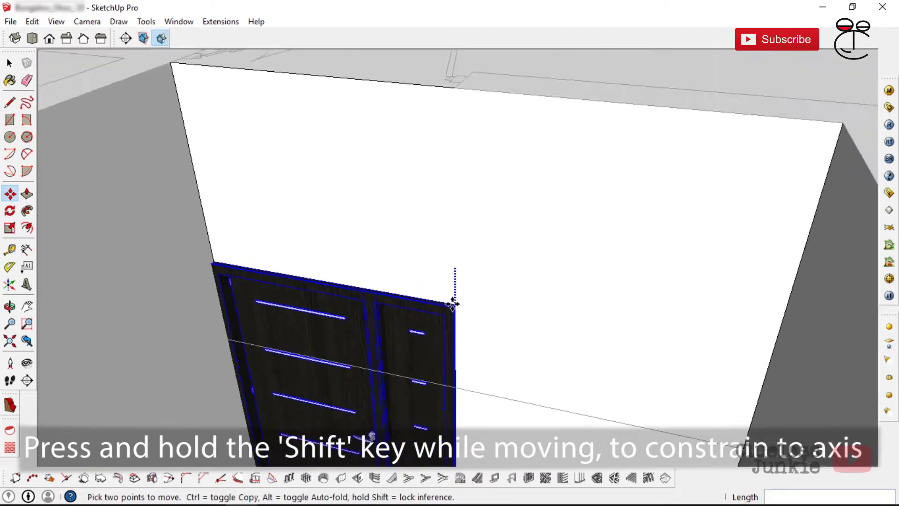
{"action": "scroll", "coordinate": [453, 303], "scroll_direction": "down", "scroll_amount": 5}
{"action": "scroll", "coordinate": [345, 370], "scroll_direction": "up", "scroll_amount": 5}
{"action": "left_click", "coordinate": [341, 364]}
- Flip the door copy along its red axis to match the leaf arrangement on the plan
{"action": "scroll", "coordinate": [423, 345], "scroll_direction": "down", "scroll_amount": 1}
{"action": "middle_click_drag", "start_coordinate": [423, 345], "coordinate": [528, 148]}
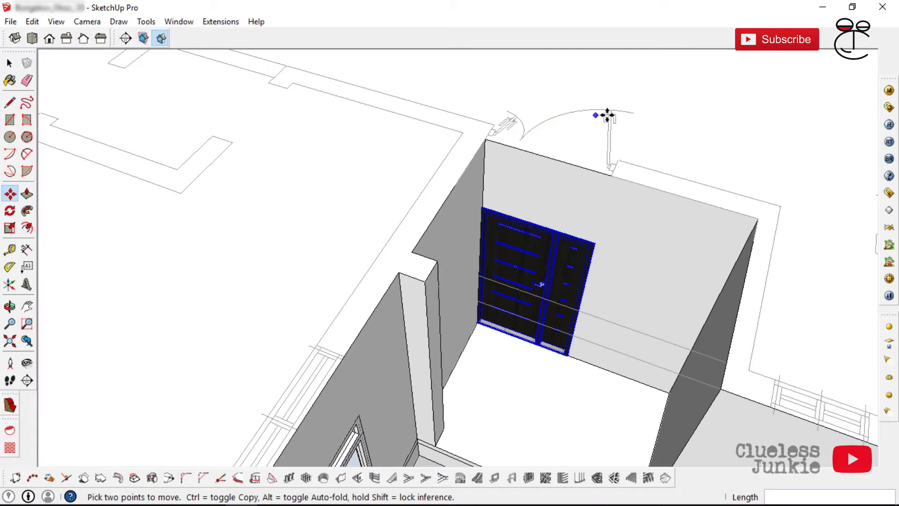
{"action": "left_click", "coordinate": [557, 275]}
{"action": "key", "text": "space"}
{"action": "scroll", "coordinate": [535, 273], "scroll_direction": "up", "scroll_amount": 2}
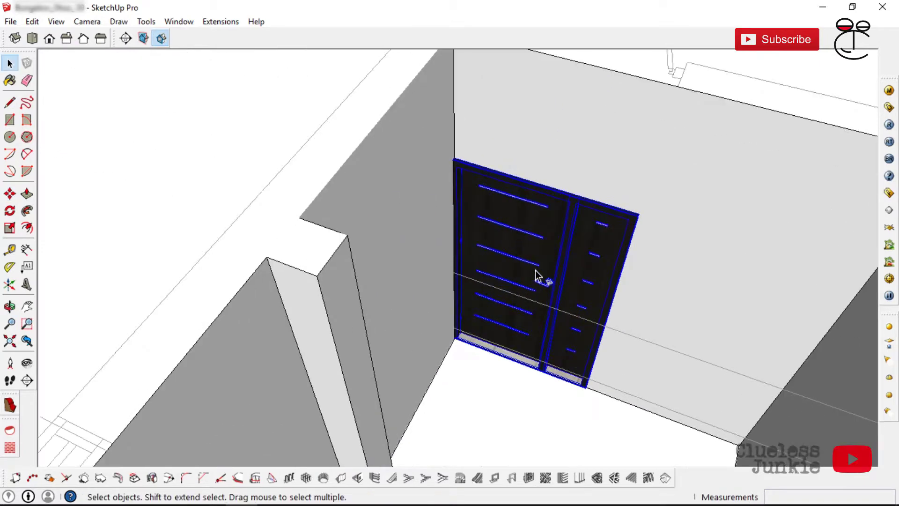
{"action": "right_click", "coordinate": [545, 250]}
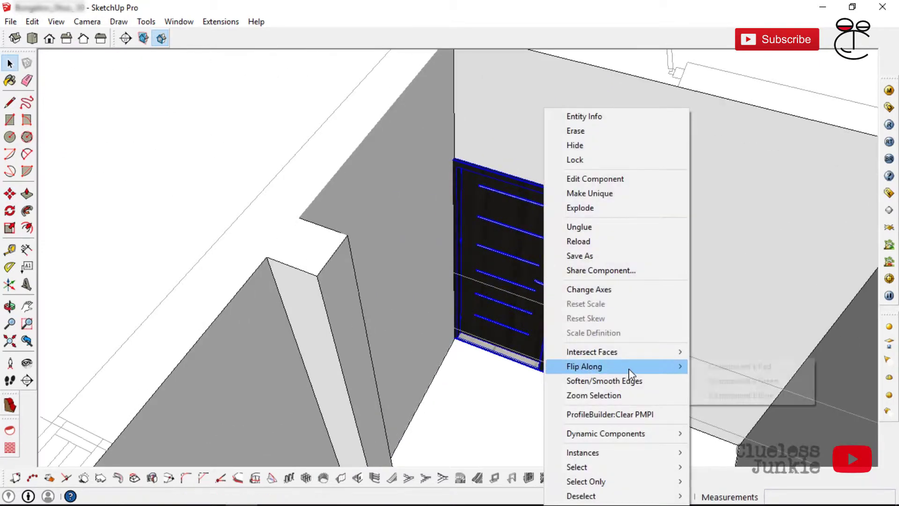
{"action": "left_click", "coordinate": [729, 371]}
{"action": "scroll", "coordinate": [498, 333], "scroll_direction": "down", "scroll_amount": 3}
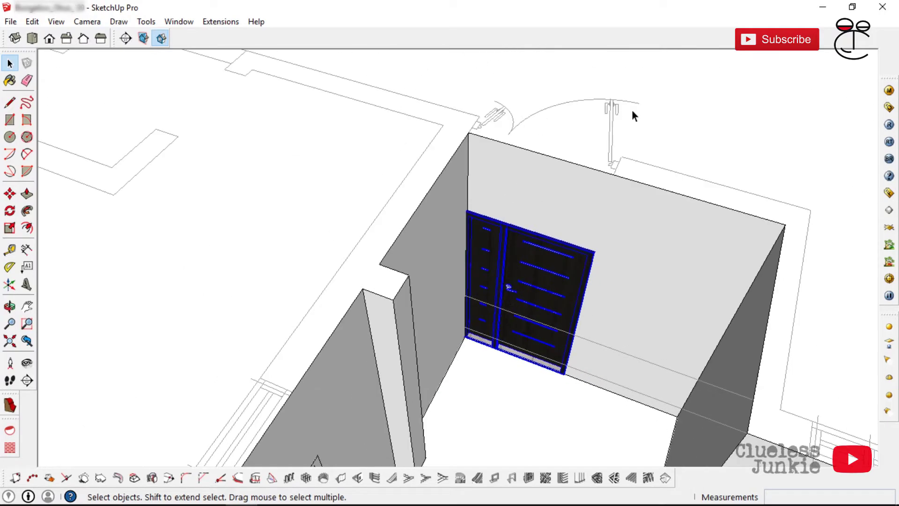
- Copy the small window from the short side wall onto the narrow projecting wall nearer the front porch
{"action": "scroll", "coordinate": [591, 199], "scroll_direction": "down", "scroll_amount": 7}
{"action": "middle_click_drag", "start_coordinate": [473, 243], "coordinate": [412, 220]}
{"action": "scroll", "coordinate": [762, 269], "scroll_direction": "up", "scroll_amount": 1}
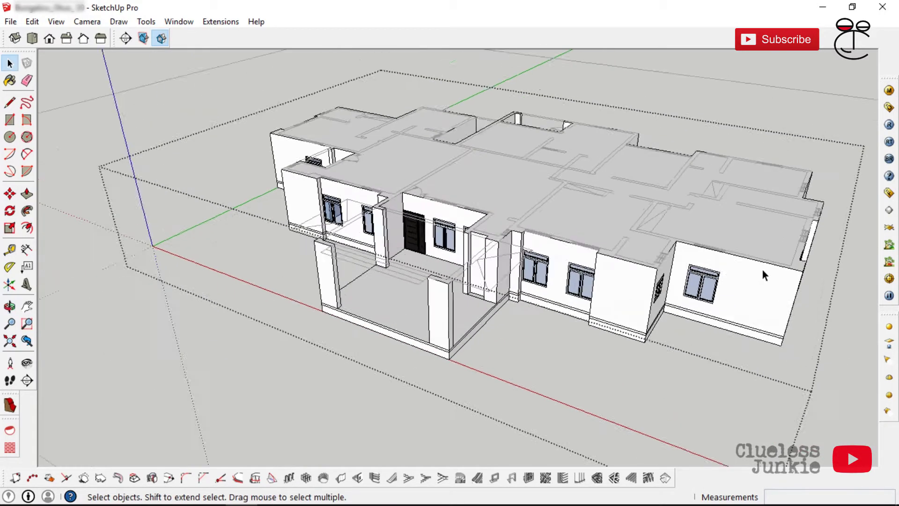
{"action": "middle_click_drag", "start_coordinate": [763, 270], "coordinate": [543, 304]}
{"action": "scroll", "coordinate": [448, 327], "scroll_direction": "up", "scroll_amount": 3}
{"action": "left_click", "coordinate": [455, 364]}
{"action": "scroll", "coordinate": [354, 243], "scroll_direction": "down", "scroll_amount": 2}
{"action": "left_click", "coordinate": [9, 194]}
{"action": "scroll", "coordinate": [429, 339], "scroll_direction": "up", "scroll_amount": 3}
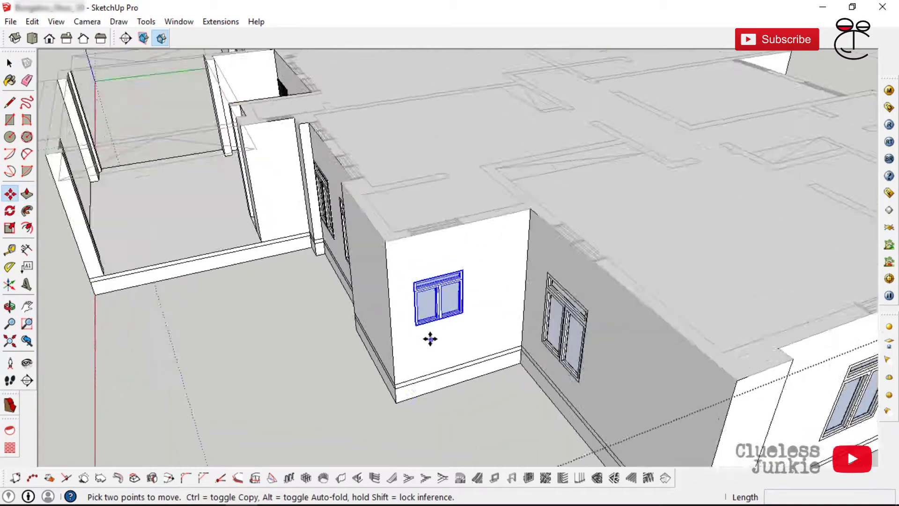
{"action": "key", "text": "ctrl"}
{"action": "left_click", "coordinate": [429, 339]}
{"action": "scroll", "coordinate": [604, 329], "scroll_direction": "down", "scroll_amount": 2}
{"action": "scroll", "coordinate": [293, 129], "scroll_direction": "up", "scroll_amount": 2}
{"action": "middle_click_drag", "start_coordinate": [293, 128], "coordinate": [482, 263], "text": "shift"}
{"action": "scroll", "coordinate": [503, 314], "scroll_direction": "up", "scroll_amount": 3}
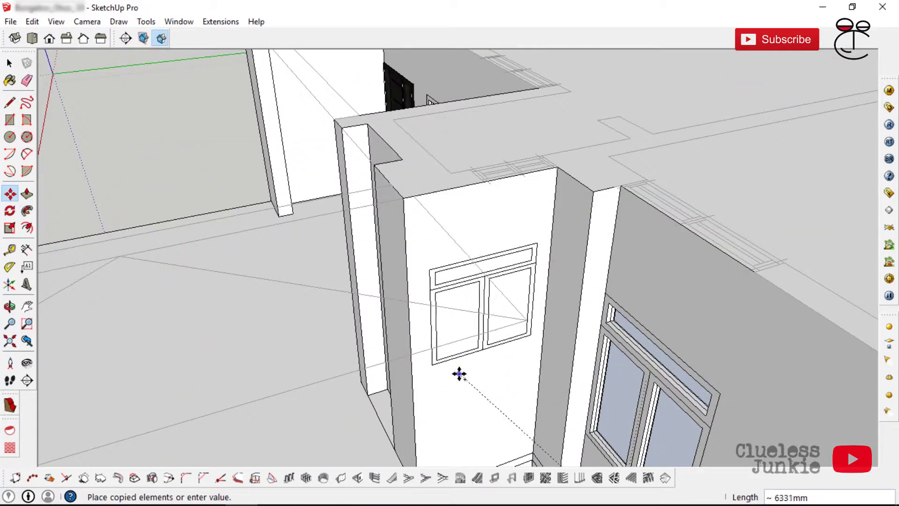
{"action": "left_click", "coordinate": [459, 373]}
- Align the new window copy with the narrow wall's plan mark and the adjacent larger window's head height
{"action": "scroll", "coordinate": [490, 203], "scroll_direction": "up", "scroll_amount": 2}
{"action": "scroll", "coordinate": [552, 279], "scroll_direction": "up", "scroll_amount": 3}
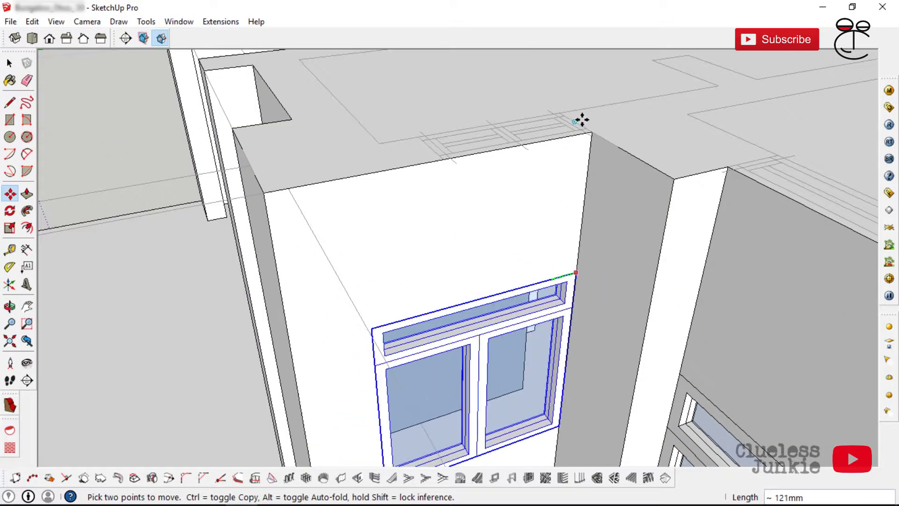
{"action": "scroll", "coordinate": [581, 120], "scroll_direction": "up", "scroll_amount": 3}
{"action": "scroll", "coordinate": [497, 106], "scroll_direction": "down", "scroll_amount": 3}
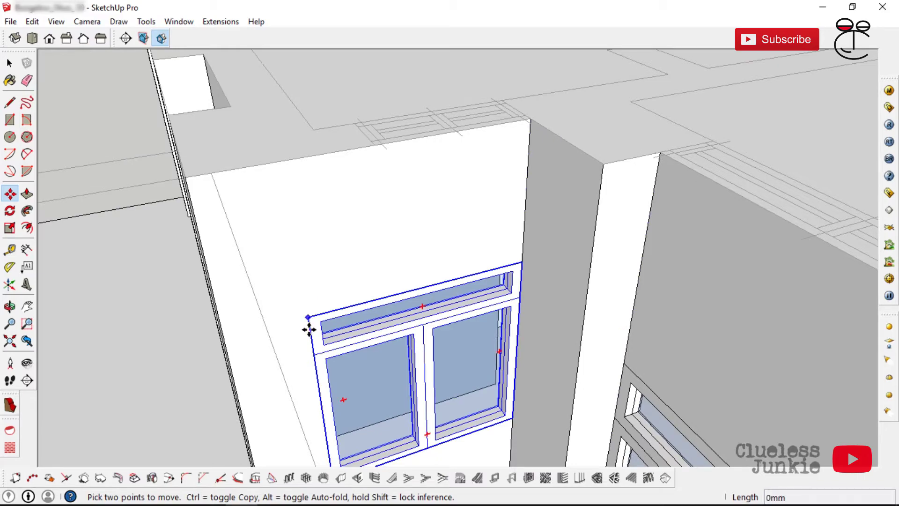
{"action": "left_click", "coordinate": [309, 329]}
{"action": "scroll", "coordinate": [315, 367], "scroll_direction": "down", "scroll_amount": 2}
{"action": "scroll", "coordinate": [507, 363], "scroll_direction": "up", "scroll_amount": 5}
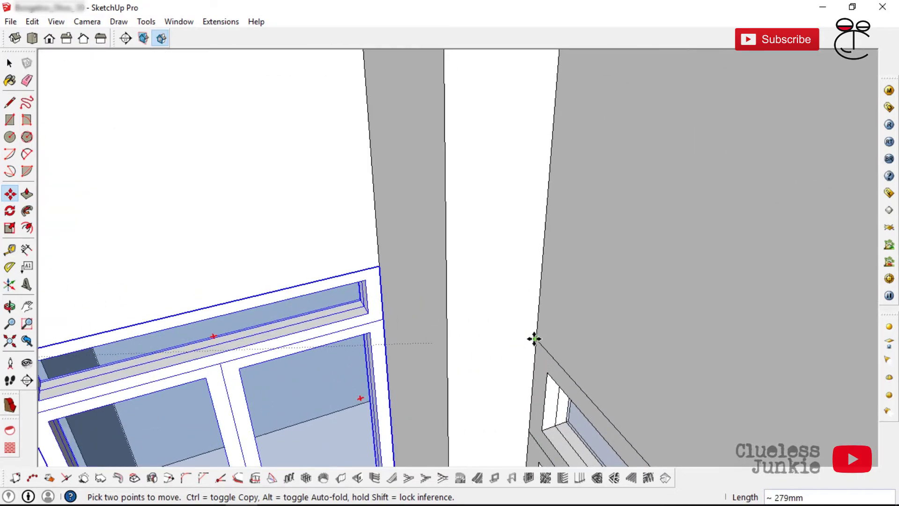
{"action": "left_click", "coordinate": [540, 337]}
{"action": "scroll", "coordinate": [540, 338], "scroll_direction": "down", "scroll_amount": 4}
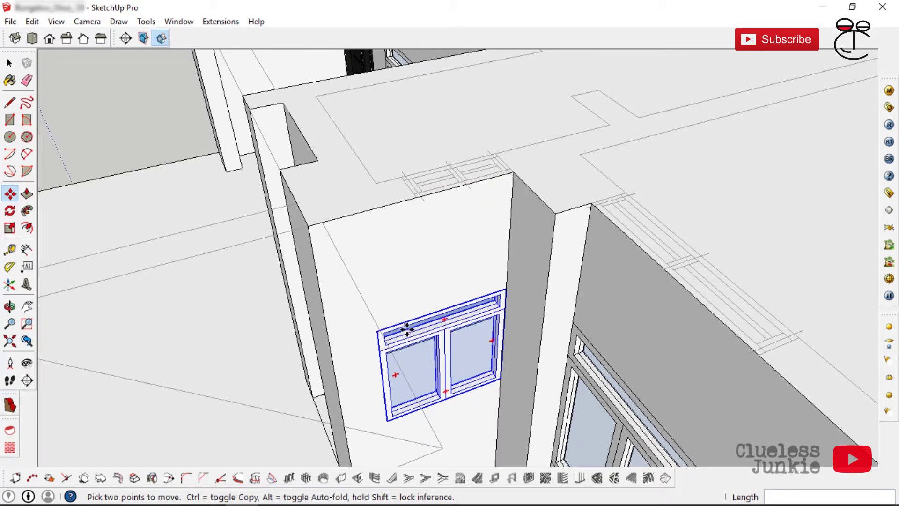
- Make the narrow wall's window a unique component and scale its width down to fit the plan mark
{"action": "right_click", "coordinate": [464, 359]}
{"action": "left_click", "coordinate": [498, 193]}
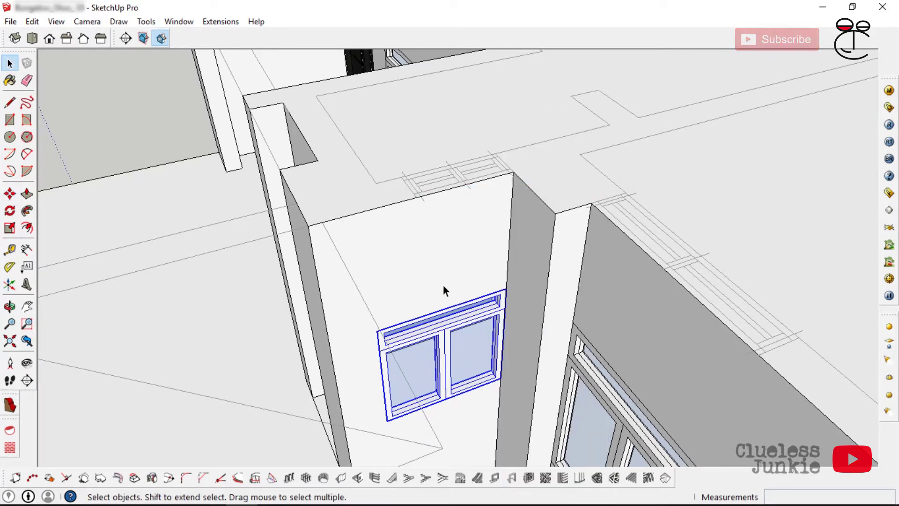
{"action": "scroll", "coordinate": [446, 284], "scroll_direction": "down", "scroll_amount": 4}
{"action": "scroll", "coordinate": [454, 273], "scroll_direction": "up", "scroll_amount": 3}
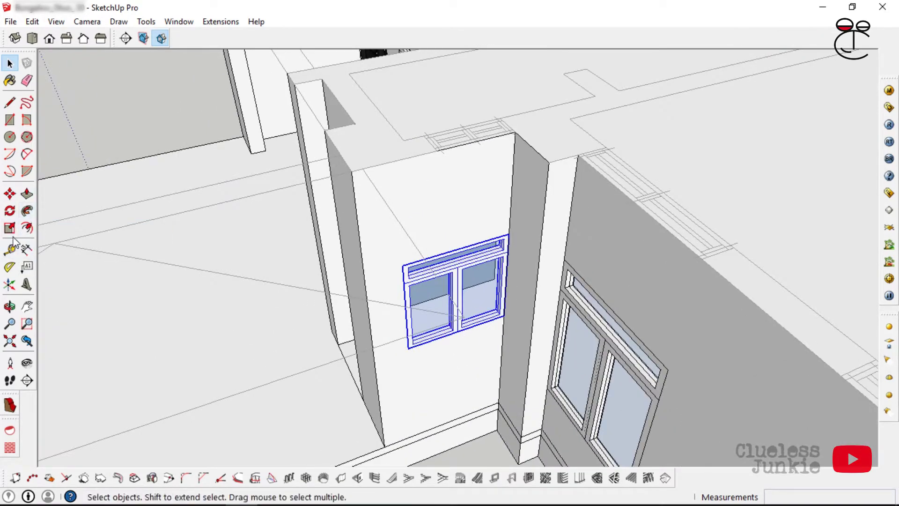
{"action": "scroll", "coordinate": [384, 312], "scroll_direction": "up", "scroll_amount": 3}
{"action": "left_click", "coordinate": [416, 324]}
{"action": "scroll", "coordinate": [466, 234], "scroll_direction": "down", "scroll_amount": 2}
{"action": "scroll", "coordinate": [481, 106], "scroll_direction": "up", "scroll_amount": 4}
{"action": "left_click", "coordinate": [457, 144]}
{"action": "scroll", "coordinate": [463, 201], "scroll_direction": "down", "scroll_amount": 3}
{"action": "scroll", "coordinate": [497, 222], "scroll_direction": "down", "scroll_amount": 2}
{"action": "key", "text": "space"}
{"action": "left_click", "coordinate": [498, 224]}
- Copy the narrowed window onto the wall beside the recessed porch that holds the flipped door
{"action": "middle_click_drag", "start_coordinate": [500, 230], "coordinate": [548, 206]}
{"action": "left_click", "coordinate": [588, 295]}
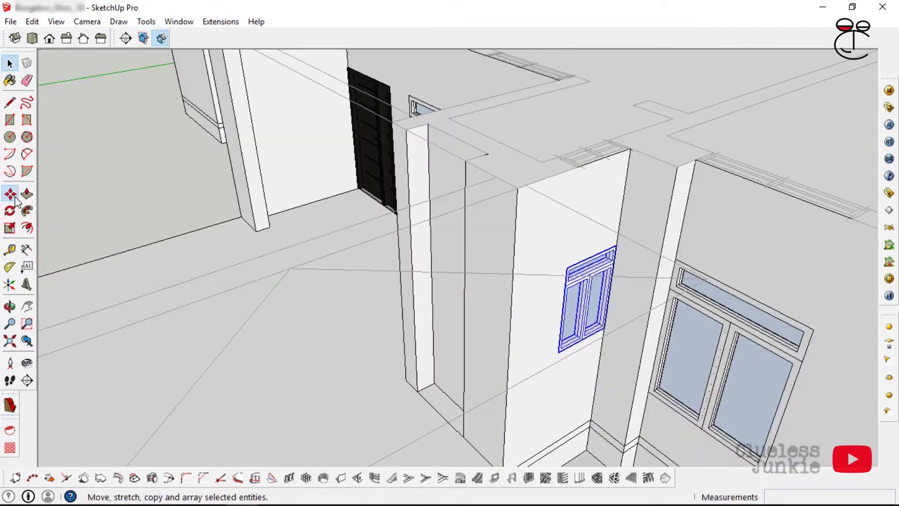
{"action": "left_click", "coordinate": [10, 193]}
{"action": "scroll", "coordinate": [557, 349], "scroll_direction": "up", "scroll_amount": 3}
{"action": "left_click", "coordinate": [556, 345]}
{"action": "key", "text": "ctrl"}
{"action": "scroll", "coordinate": [569, 330], "scroll_direction": "down", "scroll_amount": 5}
{"action": "middle_click_drag", "start_coordinate": [259, 189], "coordinate": [538, 295]}
{"action": "scroll", "coordinate": [411, 227], "scroll_direction": "down", "scroll_amount": 4}
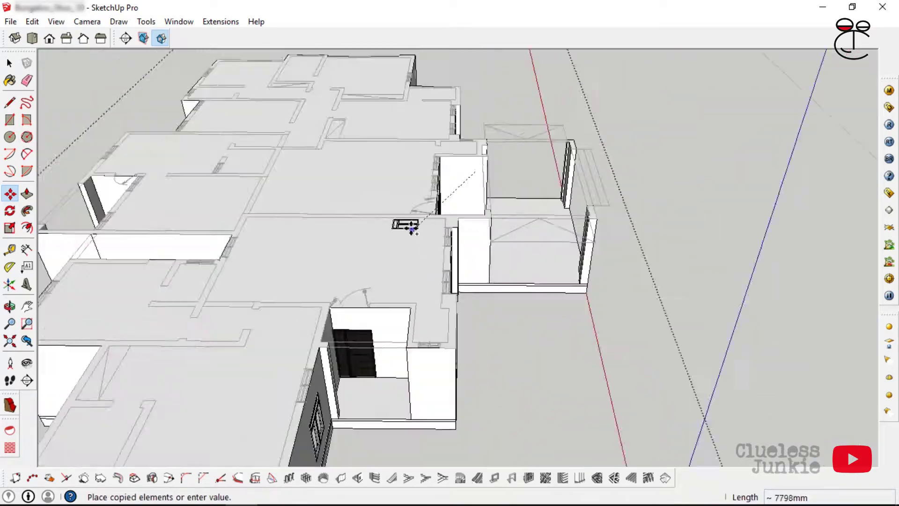
{"action": "scroll", "coordinate": [430, 337], "scroll_direction": "up", "scroll_amount": 7}
{"action": "left_click", "coordinate": [415, 339]}
- Align the copied window with its plan mark on the wall and lower it vertically to the neighbouring opening's head height
{"action": "scroll", "coordinate": [421, 255], "scroll_direction": "up", "scroll_amount": 3}
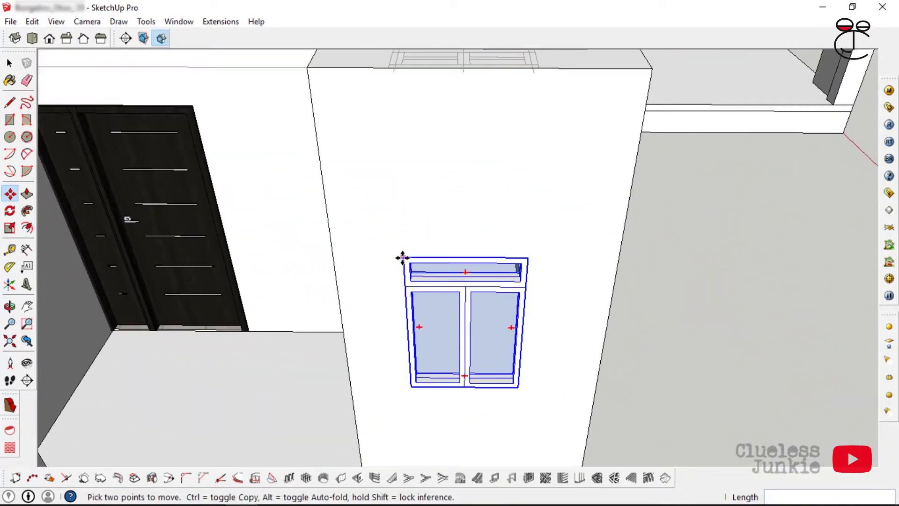
{"action": "scroll", "coordinate": [402, 258], "scroll_direction": "down", "scroll_amount": 8}
{"action": "scroll", "coordinate": [395, 206], "scroll_direction": "up", "scroll_amount": 8}
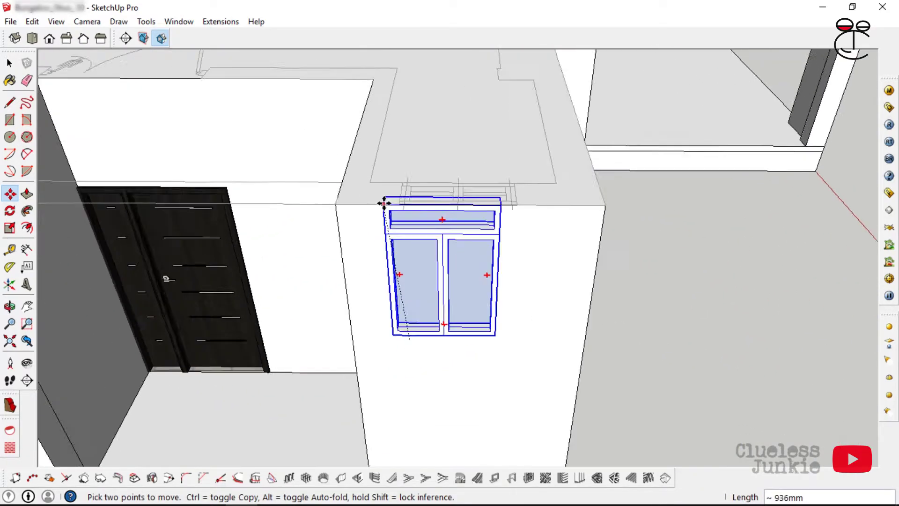
{"action": "left_click", "coordinate": [394, 194]}
{"action": "key", "text": "Up"}
{"action": "scroll", "coordinate": [383, 251], "scroll_direction": "down", "scroll_amount": 8}
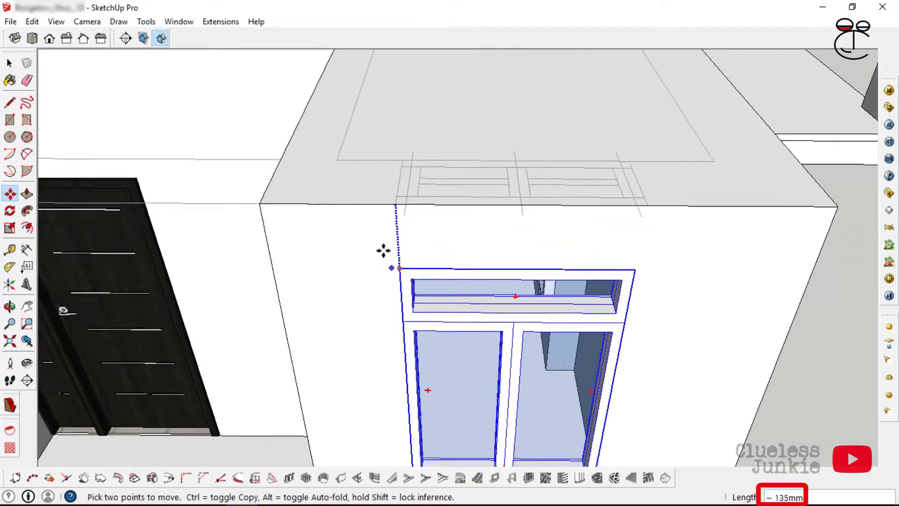
{"action": "scroll", "coordinate": [203, 283], "scroll_direction": "up", "scroll_amount": 5}
{"action": "left_click", "coordinate": [206, 313]}
- Copy the top edge of the front porch's corner column 750 mm down its inner side face
{"action": "scroll", "coordinate": [207, 314], "scroll_direction": "down", "scroll_amount": 4}
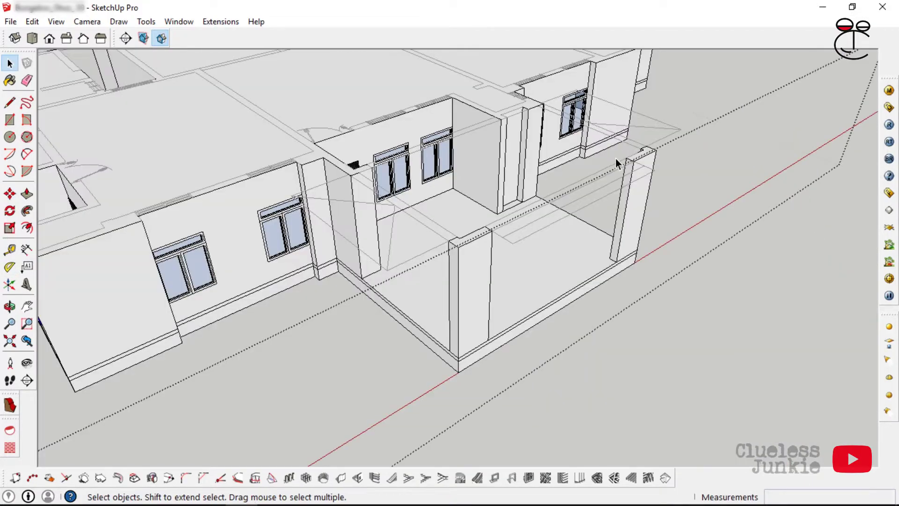
{"action": "scroll", "coordinate": [615, 158], "scroll_direction": "up", "scroll_amount": 5}
{"action": "left_click", "coordinate": [647, 163]}
{"action": "scroll", "coordinate": [468, 152], "scroll_direction": "down", "scroll_amount": 6}
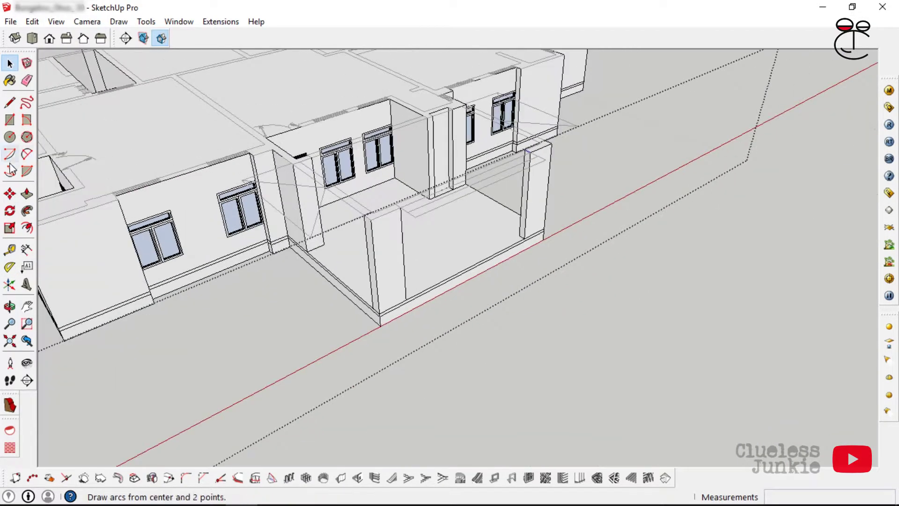
{"action": "left_click", "coordinate": [10, 193]}
{"action": "scroll", "coordinate": [226, 147], "scroll_direction": "up", "scroll_amount": 2}
{"action": "scroll", "coordinate": [486, 160], "scroll_direction": "up", "scroll_amount": 5}
{"action": "left_click", "coordinate": [500, 159]}
{"action": "key", "text": "ctrl"}
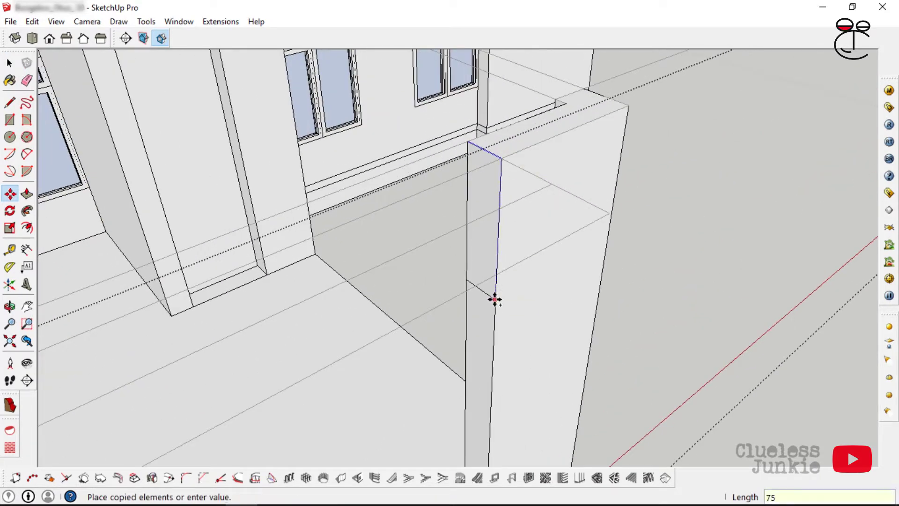
{"action": "key", "text": "Return"}
{"action": "scroll", "coordinate": [494, 307], "scroll_direction": "up", "scroll_amount": 2}
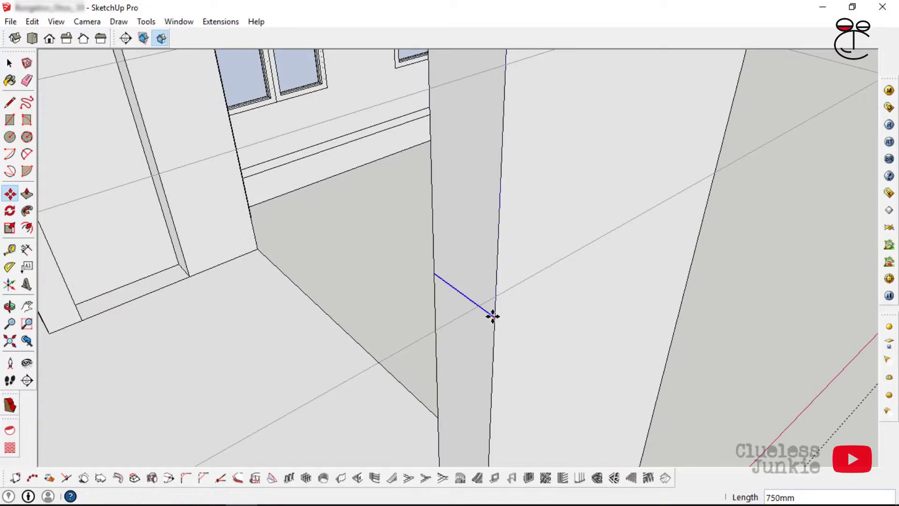
- Extrude the column's upper inner face 4511 mm across to the opposite corner column to form the porch's front beam
{"action": "scroll", "coordinate": [492, 316], "scroll_direction": "down", "scroll_amount": 5}
{"action": "middle_click_drag", "start_coordinate": [541, 191], "coordinate": [623, 227]}
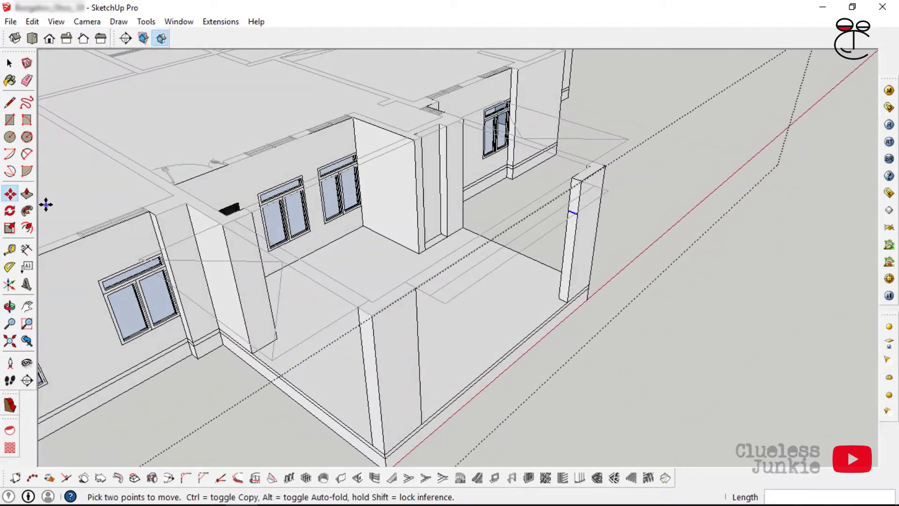
{"action": "left_click", "coordinate": [29, 194]}
{"action": "scroll", "coordinate": [572, 209], "scroll_direction": "up", "scroll_amount": 2}
{"action": "left_click", "coordinate": [572, 208]}
{"action": "scroll", "coordinate": [424, 267], "scroll_direction": "down", "scroll_amount": 2}
{"action": "scroll", "coordinate": [337, 302], "scroll_direction": "up", "scroll_amount": 2}
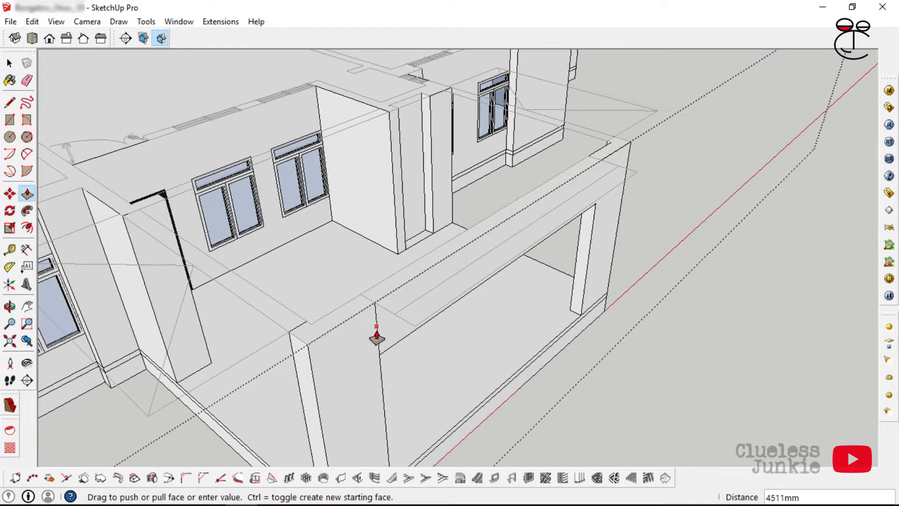
{"action": "left_click", "coordinate": [375, 323]}
{"action": "scroll", "coordinate": [374, 324], "scroll_direction": "down", "scroll_amount": 1}
{"action": "mouse_move", "coordinate": [373, 327]}
{"action": "middle_mouse_down"}
{"action": "mouse_move", "coordinate": [369, 333]}
{"action": "mouse_move", "coordinate": [379, 305]}
{"action": "mouse_move", "coordinate": [375, 325]}
{"action": "mouse_move", "coordinate": [406, 307]}
{"action": "mouse_move", "coordinate": [339, 300]}
{"action": "mouse_move", "coordinate": [357, 291]}
{"action": "middle_mouse_up"}
- Erase the leftover edges where the new front beam meets the two corner columns
{"action": "left_click", "coordinate": [26, 81]}
{"action": "scroll", "coordinate": [302, 333], "scroll_direction": "up", "scroll_amount": 2}
{"action": "scroll", "coordinate": [423, 363], "scroll_direction": "up", "scroll_amount": 1}
{"action": "left_click", "coordinate": [414, 314]}
{"action": "scroll", "coordinate": [422, 330], "scroll_direction": "down", "scroll_amount": 2}
{"action": "scroll", "coordinate": [357, 291], "scroll_direction": "down", "scroll_amount": 1}
{"action": "scroll", "coordinate": [656, 266], "scroll_direction": "up", "scroll_amount": 2}
{"action": "left_click", "coordinate": [657, 267]}
{"action": "middle_click_drag", "start_coordinate": [675, 252], "coordinate": [511, 313]}
{"action": "scroll", "coordinate": [661, 358], "scroll_direction": "up", "scroll_amount": 1}
{"action": "scroll", "coordinate": [646, 242], "scroll_direction": "down", "scroll_amount": 3}
{"action": "middle_click_drag", "start_coordinate": [651, 242], "coordinate": [758, 277]}
- Copy the house-facing top edges of both front corner columns down to the front beam's underside level
{"action": "key", "text": "space"}
{"action": "scroll", "coordinate": [796, 221], "scroll_direction": "up", "scroll_amount": 2}
{"action": "double_click", "coordinate": [770, 221]}
{"action": "scroll", "coordinate": [759, 276], "scroll_direction": "down", "scroll_amount": 1}
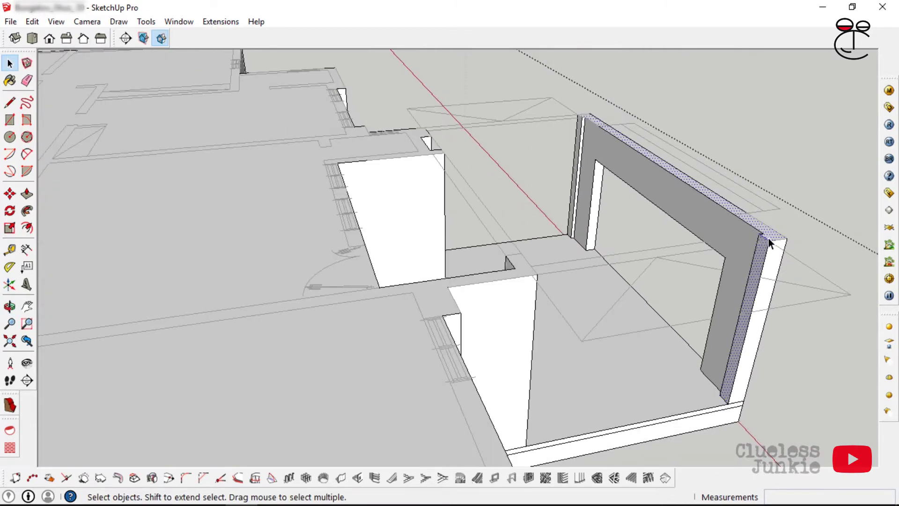
{"action": "scroll", "coordinate": [766, 243], "scroll_direction": "up", "scroll_amount": 1}
{"action": "left_click", "coordinate": [766, 240]}
{"action": "scroll", "coordinate": [766, 241], "scroll_direction": "down", "scroll_amount": 2}
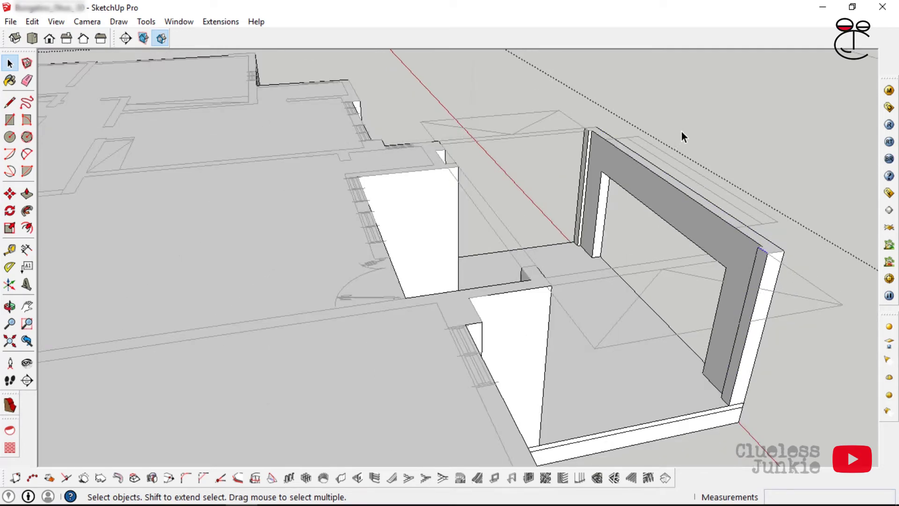
{"action": "scroll", "coordinate": [567, 120], "scroll_direction": "up", "scroll_amount": 4}
{"action": "scroll", "coordinate": [588, 152], "scroll_direction": "up", "scroll_amount": 2}
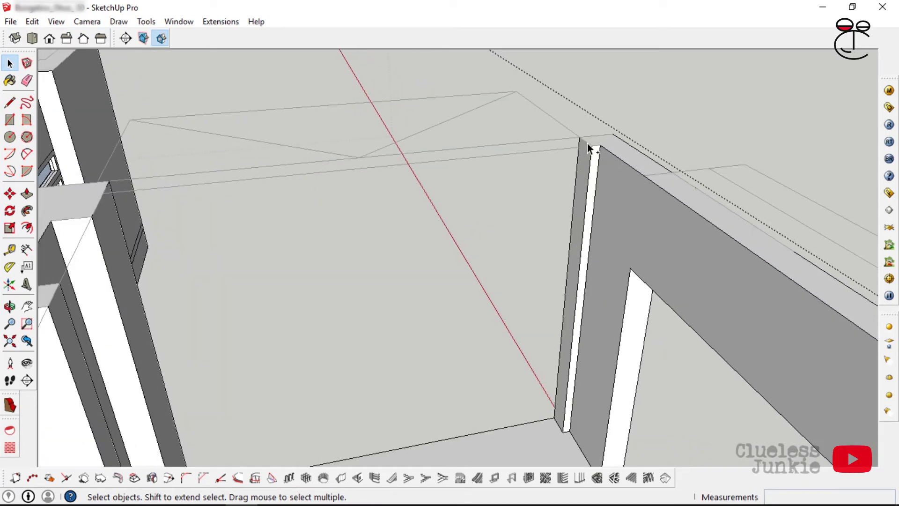
{"action": "scroll", "coordinate": [541, 139], "scroll_direction": "down", "scroll_amount": 6}
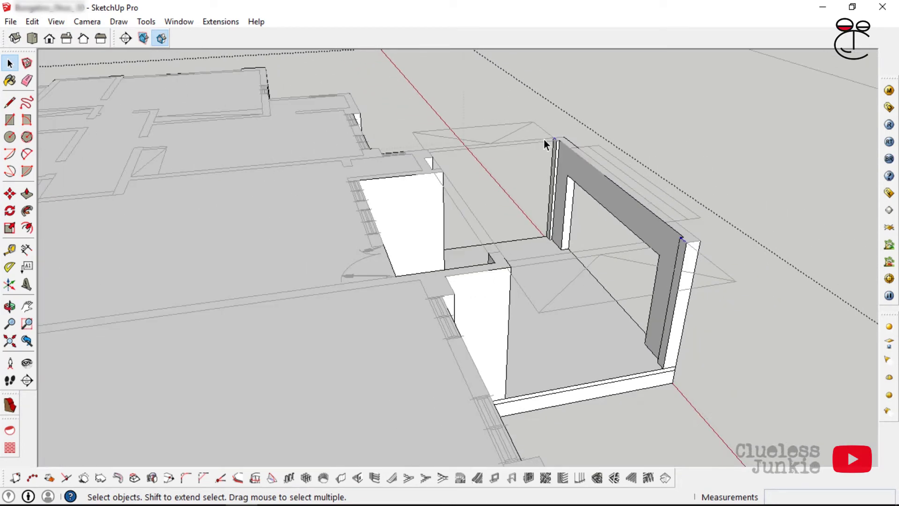
{"action": "scroll", "coordinate": [694, 237], "scroll_direction": "up", "scroll_amount": 5}
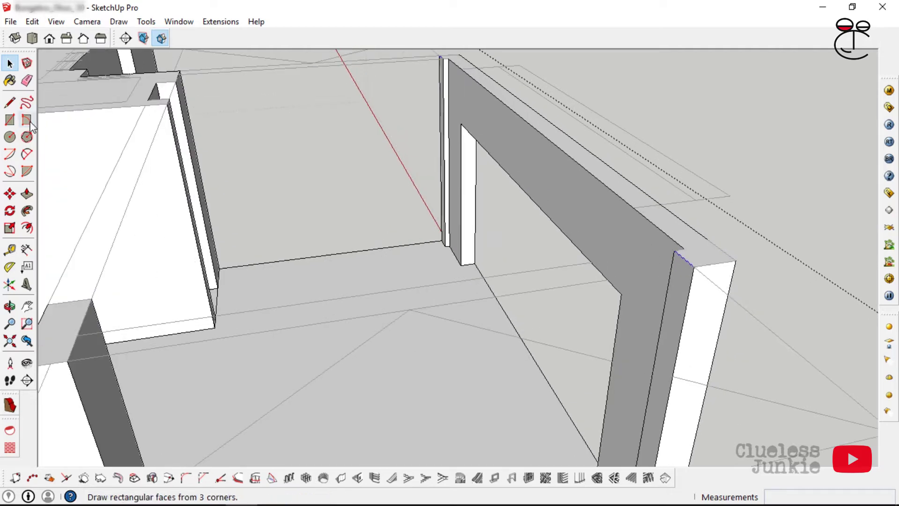
{"action": "scroll", "coordinate": [693, 260], "scroll_direction": "up", "scroll_amount": 3}
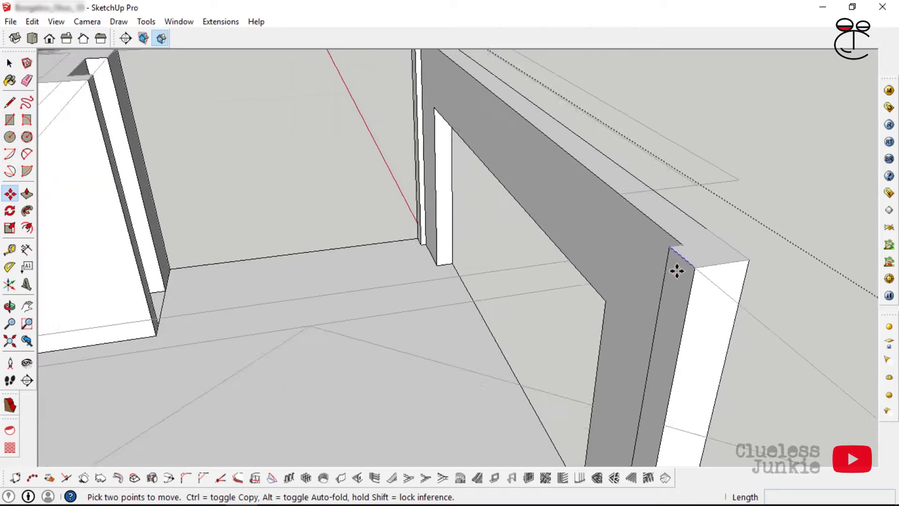
{"action": "key", "text": "ctrl"}
{"action": "left_click", "coordinate": [697, 267]}
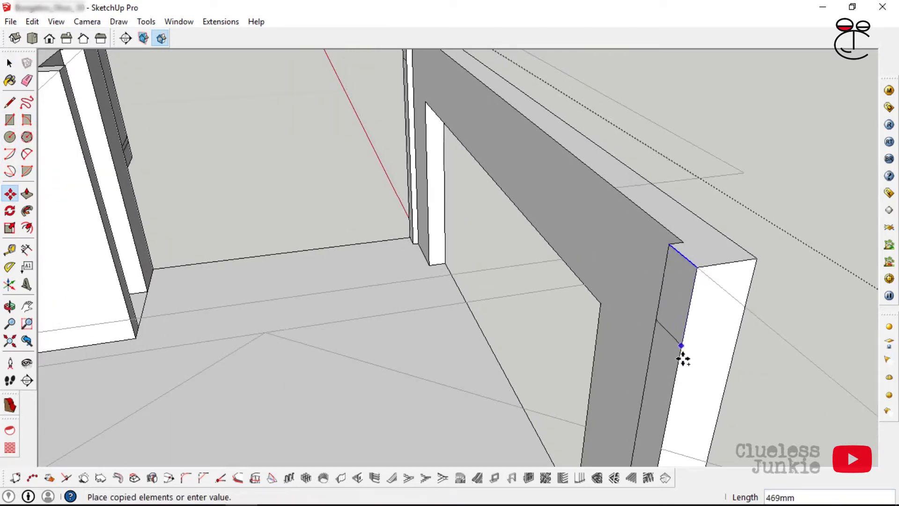
{"action": "left_click", "coordinate": [668, 400]}
{"action": "scroll", "coordinate": [628, 225], "scroll_direction": "down", "scroll_amount": 3}
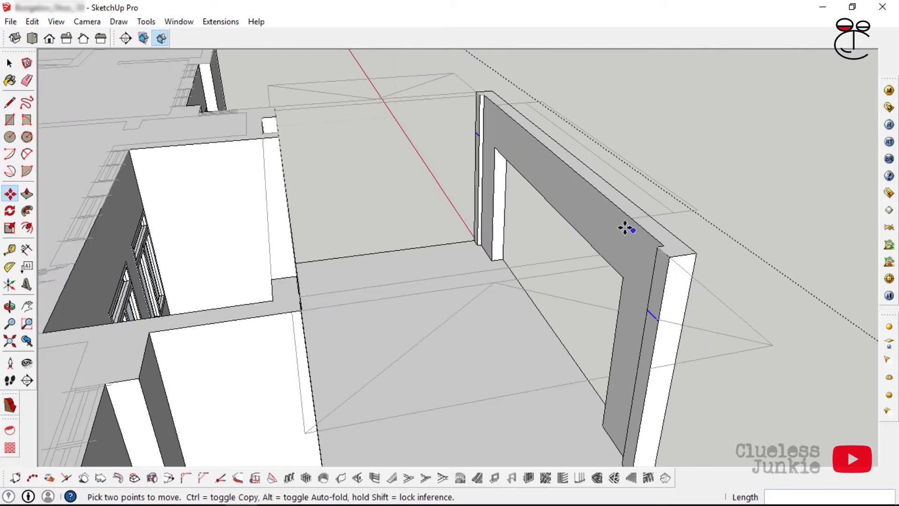
- Extrude the upper faces of both corner columns back to the house walls to form the porch's two side beams
{"action": "left_click", "coordinate": [27, 193]}
{"action": "left_click", "coordinate": [662, 301]}
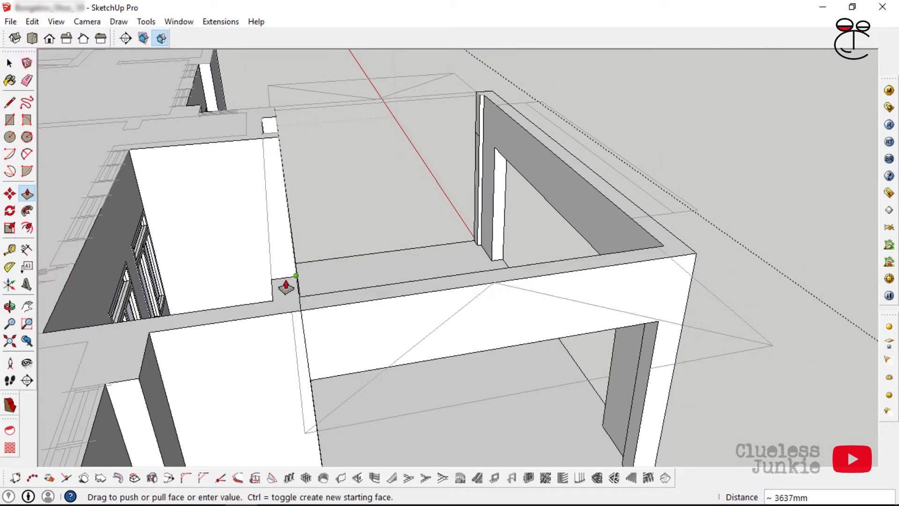
{"action": "scroll", "coordinate": [295, 309], "scroll_direction": "up", "scroll_amount": 2}
{"action": "left_click", "coordinate": [324, 321]}
{"action": "middle_click_drag", "start_coordinate": [324, 321], "coordinate": [608, 283]}
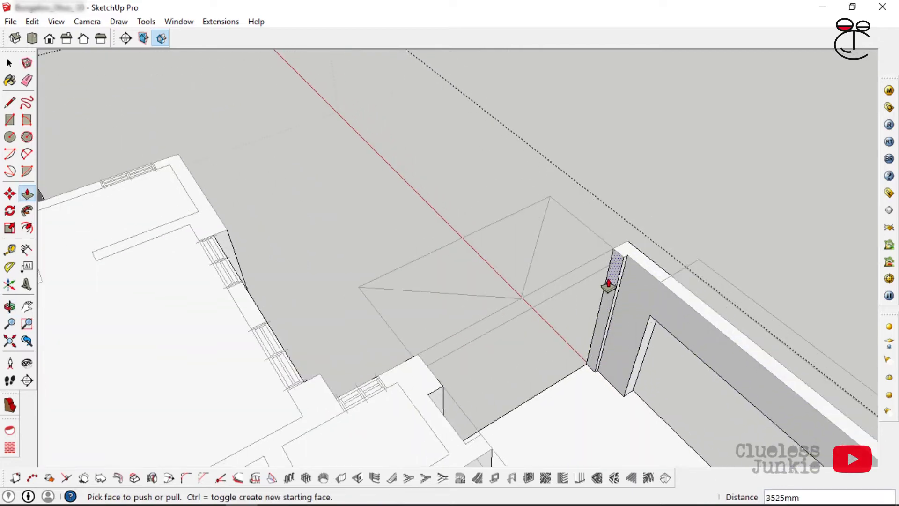
{"action": "left_click", "coordinate": [614, 282]}
{"action": "scroll", "coordinate": [407, 372], "scroll_direction": "up", "scroll_amount": 2}
{"action": "left_click", "coordinate": [422, 356]}
{"action": "scroll", "coordinate": [385, 297], "scroll_direction": "down", "scroll_amount": 4}
{"action": "middle_click_drag", "start_coordinate": [385, 297], "coordinate": [372, 200]}
{"action": "scroll", "coordinate": [391, 220], "scroll_direction": "up", "scroll_amount": 3}
- Copy the top edge of the wall pillar beside the entrance door down to the side beam's underside
{"action": "key", "text": "space"}
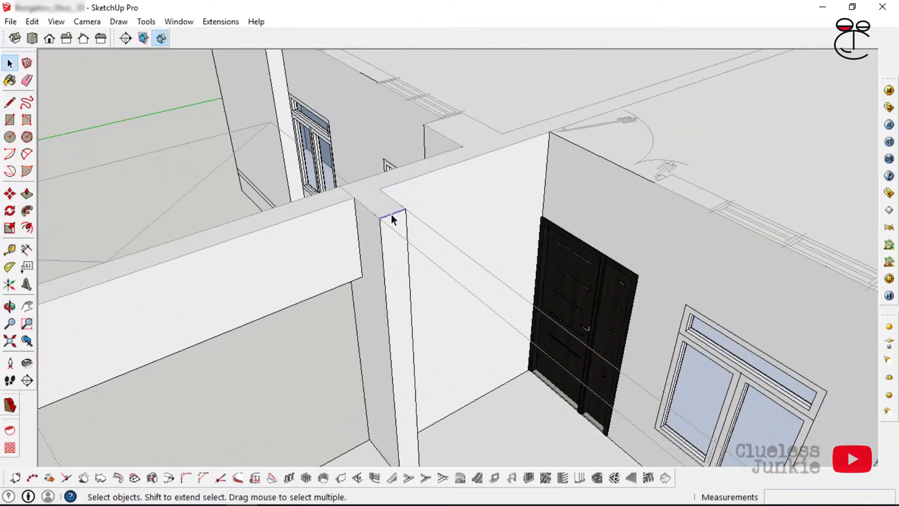
{"action": "key", "text": "m"}
{"action": "scroll", "coordinate": [393, 225], "scroll_direction": "up", "scroll_amount": 2}
{"action": "left_click", "coordinate": [361, 215]}
{"action": "key", "text": "ctrl"}
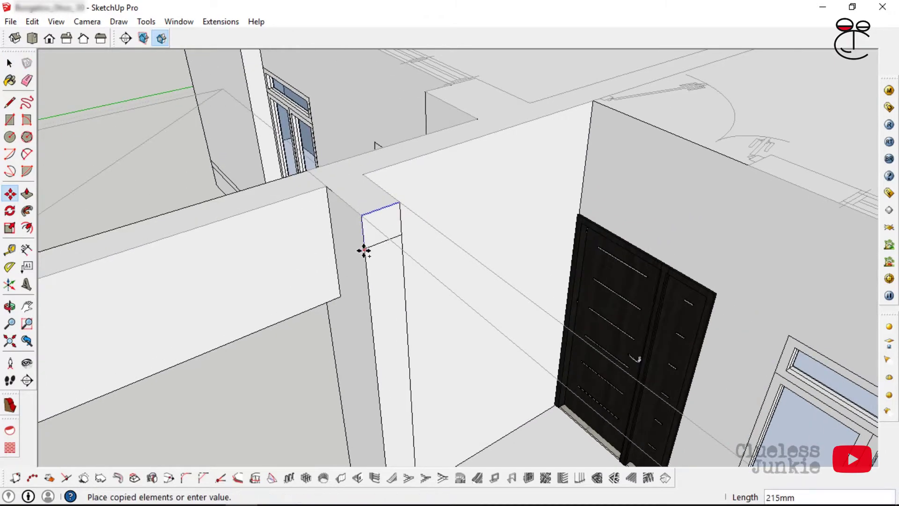
{"action": "left_click", "coordinate": [339, 297]}
{"action": "scroll", "coordinate": [353, 181], "scroll_direction": "down", "scroll_amount": 5}
{"action": "middle_click_drag", "start_coordinate": [358, 175], "coordinate": [335, 193]}
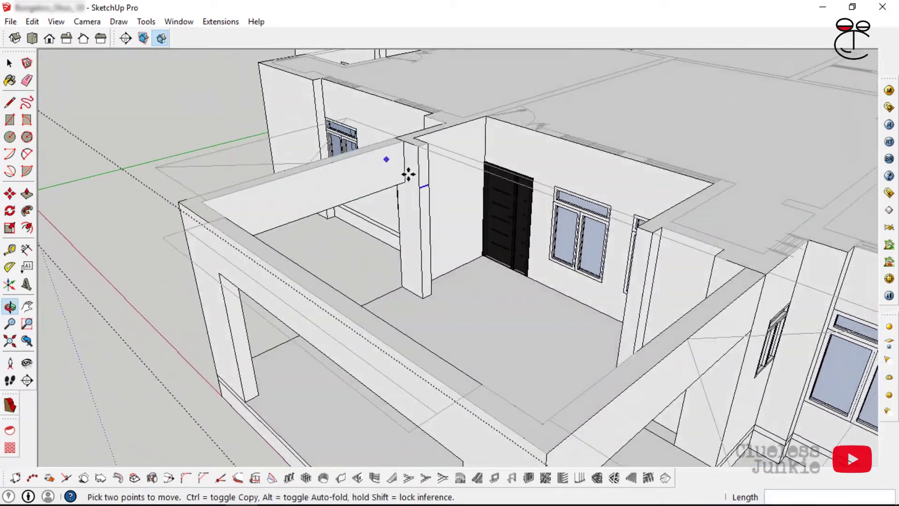
- Extrude the pillar's upper face 4200 mm across the porch to the opposite pillar to form an inner beam
{"action": "key", "text": "p"}
{"action": "left_click", "coordinate": [398, 175]}
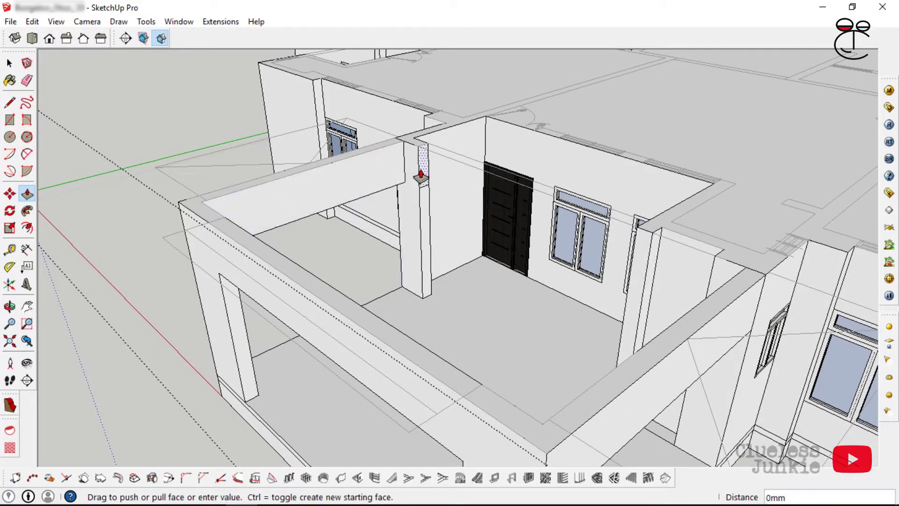
{"action": "left_click", "coordinate": [638, 233]}
{"action": "middle_click_drag", "start_coordinate": [639, 235], "coordinate": [35, 150]}
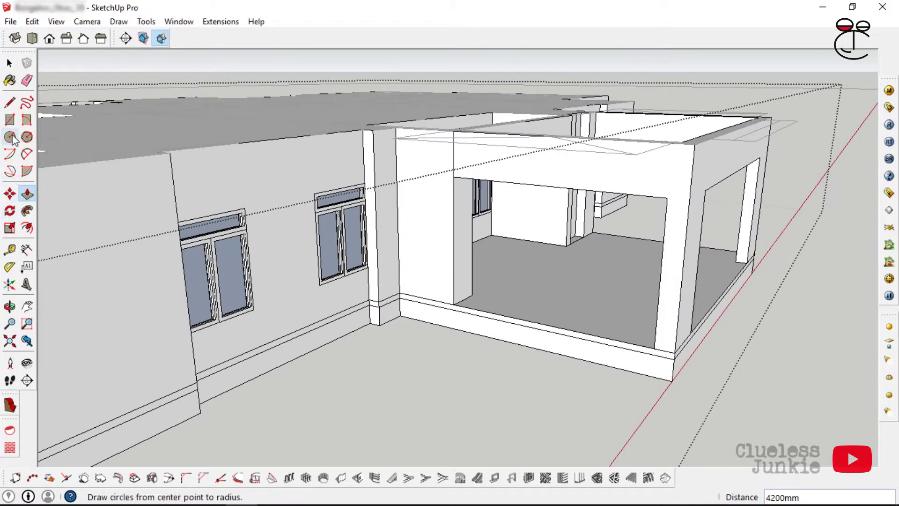
- Erase the leftover edges where the new porch beams meet the house walls
{"action": "left_click", "coordinate": [29, 85]}
{"action": "scroll", "coordinate": [466, 141], "scroll_direction": "up", "scroll_amount": 4}
{"action": "scroll", "coordinate": [432, 181], "scroll_direction": "down", "scroll_amount": 4}
{"action": "mouse_move", "coordinate": [431, 181]}
{"action": "middle_mouse_down"}
{"action": "mouse_move", "coordinate": [582, 168]}
{"action": "mouse_move", "coordinate": [709, 225]}
{"action": "mouse_move", "coordinate": [243, 164]}
{"action": "middle_mouse_up"}
{"action": "scroll", "coordinate": [709, 225], "scroll_direction": "down", "scroll_amount": 3}
{"action": "scroll", "coordinate": [256, 176], "scroll_direction": "up", "scroll_amount": 5}
{"action": "scroll", "coordinate": [294, 184], "scroll_direction": "down", "scroll_amount": 2}
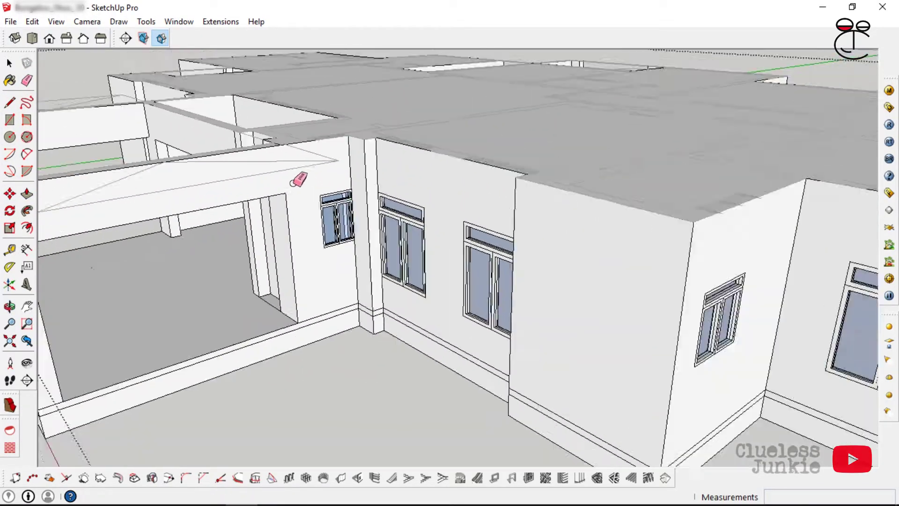
- Draw lines outlining a beam's end face at the top of the wall beside the narrow open gap
{"action": "middle_click_drag", "start_coordinate": [294, 184], "coordinate": [194, 258]}
{"action": "left_click", "coordinate": [10, 102]}
{"action": "scroll", "coordinate": [243, 250], "scroll_direction": "up", "scroll_amount": 2}
{"action": "left_click", "coordinate": [240, 253]}
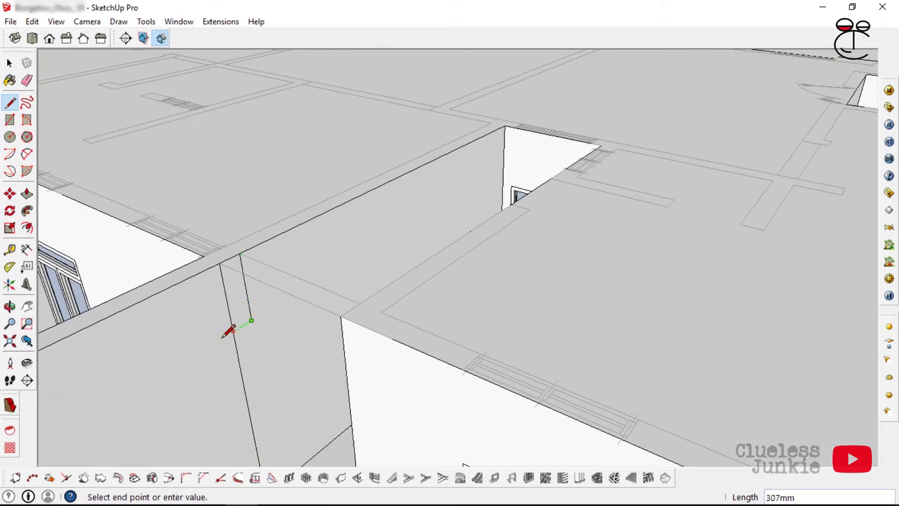
{"action": "left_click", "coordinate": [224, 283]}
{"action": "scroll", "coordinate": [248, 318], "scroll_direction": "down", "scroll_amount": 3}
- Extrude the outlined beam face 1500 mm across the gap to the opposite wall
{"action": "left_click", "coordinate": [26, 193]}
{"action": "left_click", "coordinate": [240, 315]}
{"action": "scroll", "coordinate": [314, 323], "scroll_direction": "up", "scroll_amount": 2}
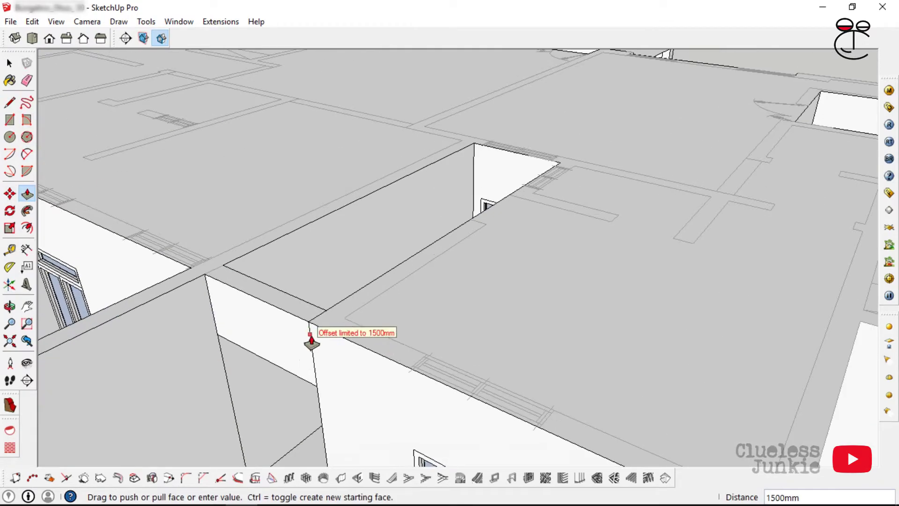
{"action": "left_click", "coordinate": [311, 337]}
{"action": "scroll", "coordinate": [313, 328], "scroll_direction": "down", "scroll_amount": 3}
- Erase the leftover edges around the new short beam
{"action": "left_click", "coordinate": [26, 81]}
{"action": "scroll", "coordinate": [269, 354], "scroll_direction": "down", "scroll_amount": 5}
{"action": "mouse_move", "coordinate": [269, 354]}
{"action": "middle_mouse_down"}
{"action": "mouse_move", "coordinate": [674, 299]}
{"action": "mouse_move", "coordinate": [663, 313]}
{"action": "middle_mouse_up"}
{"action": "scroll", "coordinate": [674, 301], "scroll_direction": "up", "scroll_amount": 5}
{"action": "mouse_move", "coordinate": [603, 194]}
{"action": "middle_mouse_down"}
{"action": "mouse_move", "coordinate": [636, 249]}
{"action": "mouse_move", "coordinate": [662, 251]}
{"action": "mouse_move", "coordinate": [557, 183]}
{"action": "middle_mouse_up"}
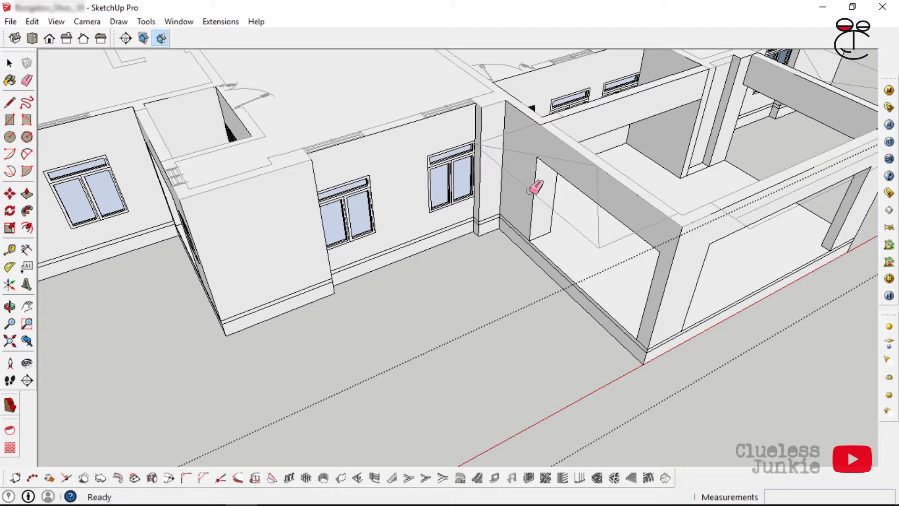
- Draw a triangular ramp profile from the plinth at the inner corner of the porch's side opening out to the ground
{"action": "scroll", "coordinate": [510, 136], "scroll_direction": "down", "scroll_amount": 2}
{"action": "scroll", "coordinate": [471, 195], "scroll_direction": "up", "scroll_amount": 3}
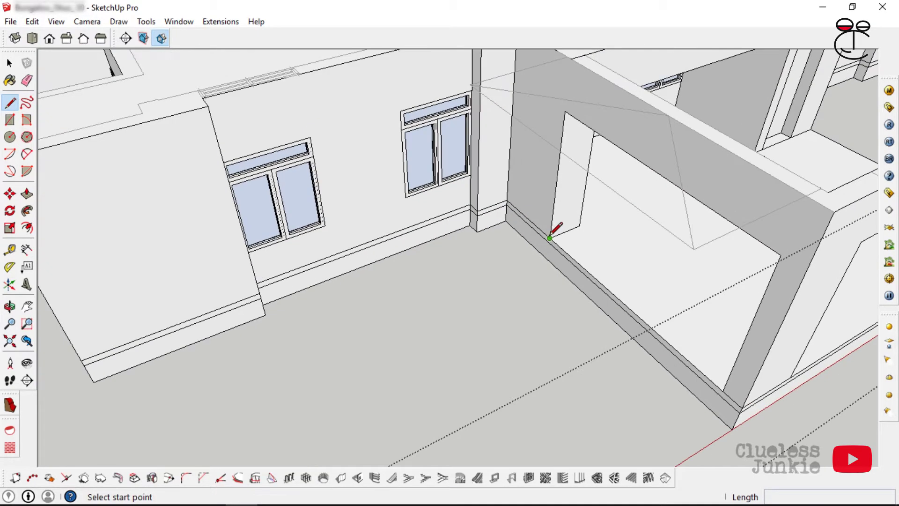
{"action": "left_click", "coordinate": [550, 239]}
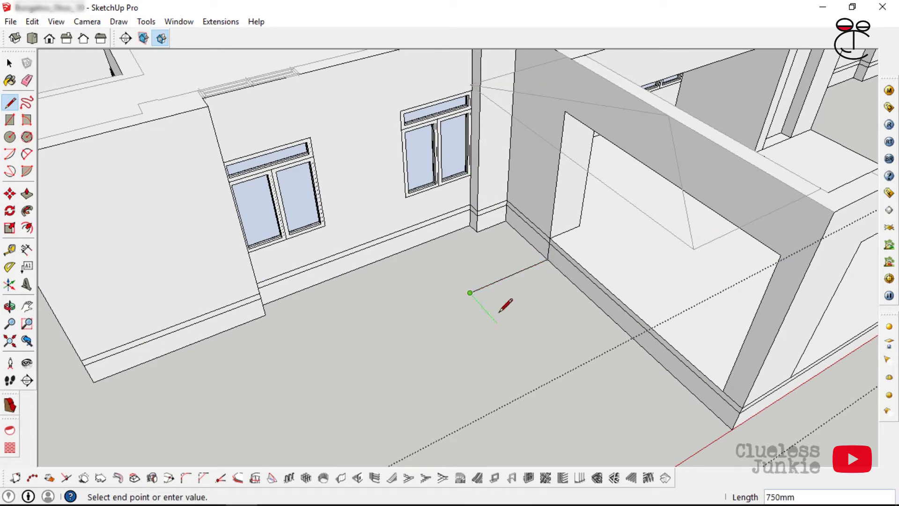
{"action": "scroll", "coordinate": [508, 293], "scroll_direction": "down", "scroll_amount": 2}
{"action": "scroll", "coordinate": [524, 264], "scroll_direction": "up", "scroll_amount": 4}
{"action": "left_click", "coordinate": [572, 240]}
{"action": "scroll", "coordinate": [433, 253], "scroll_direction": "down", "scroll_amount": 3}
{"action": "scroll", "coordinate": [479, 274], "scroll_direction": "up", "scroll_amount": 1}
- Group the triangular ramp face together with its edges
{"action": "key", "text": "space"}
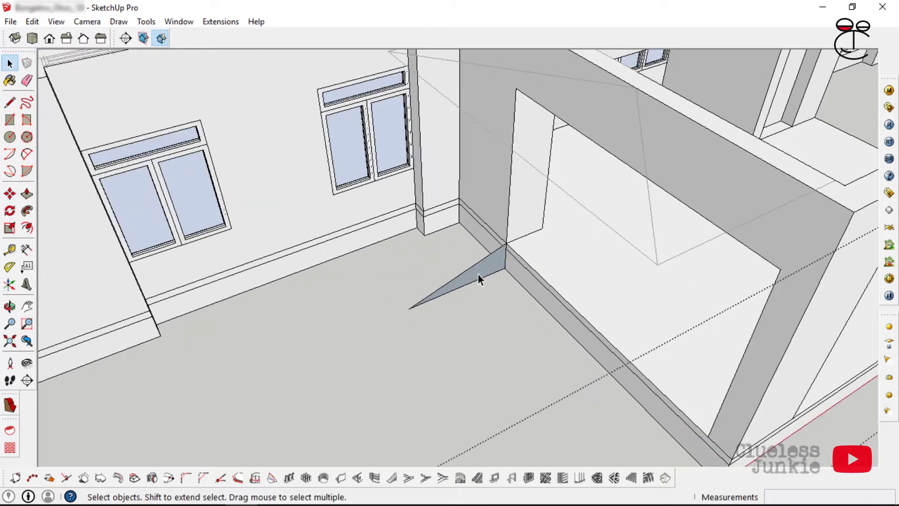
{"action": "double_click", "coordinate": [478, 274]}
{"action": "scroll", "coordinate": [482, 270], "scroll_direction": "up", "scroll_amount": 2}
{"action": "right_click", "coordinate": [482, 270]}
{"action": "left_click", "coordinate": [515, 114]}
{"action": "scroll", "coordinate": [363, 271], "scroll_direction": "down", "scroll_amount": 3}
{"action": "scroll", "coordinate": [386, 274], "scroll_direction": "up", "scroll_amount": 1}
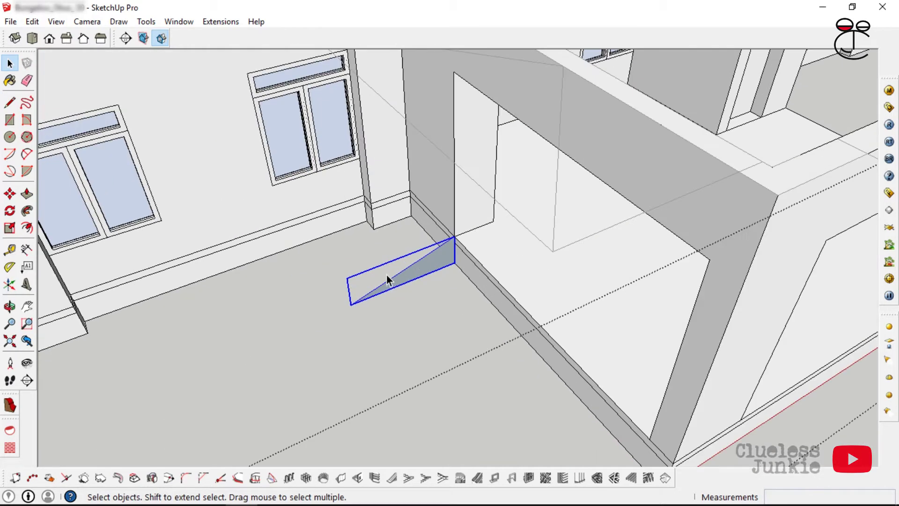
- Extrude the ramp profile inside its group 3525 mm along the full width of the porch's side opening
{"action": "double_click", "coordinate": [421, 270]}
{"action": "left_click", "coordinate": [27, 194]}
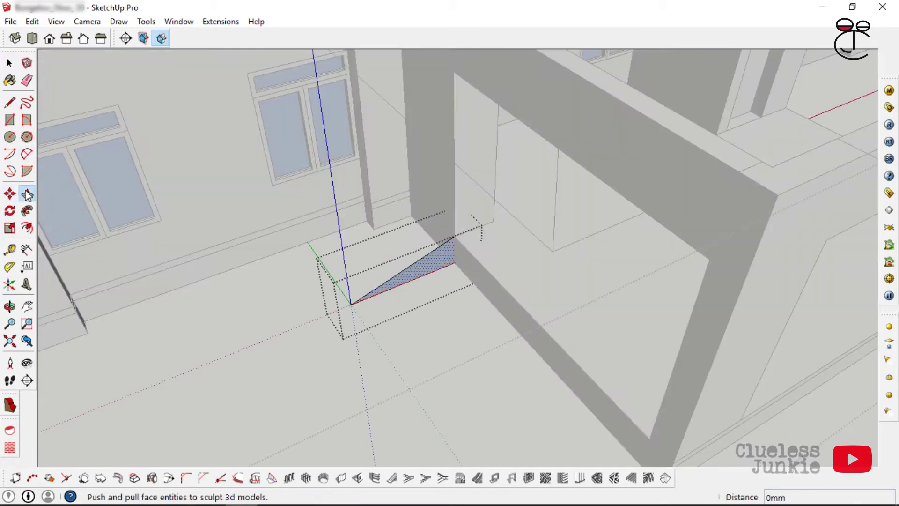
{"action": "scroll", "coordinate": [234, 220], "scroll_direction": "down", "scroll_amount": 2}
{"action": "scroll", "coordinate": [387, 253], "scroll_direction": "up", "scroll_amount": 2}
{"action": "left_click", "coordinate": [388, 253]}
{"action": "scroll", "coordinate": [408, 269], "scroll_direction": "down", "scroll_amount": 3}
{"action": "left_click", "coordinate": [506, 351]}
{"action": "scroll", "coordinate": [351, 286], "scroll_direction": "down", "scroll_amount": 3}
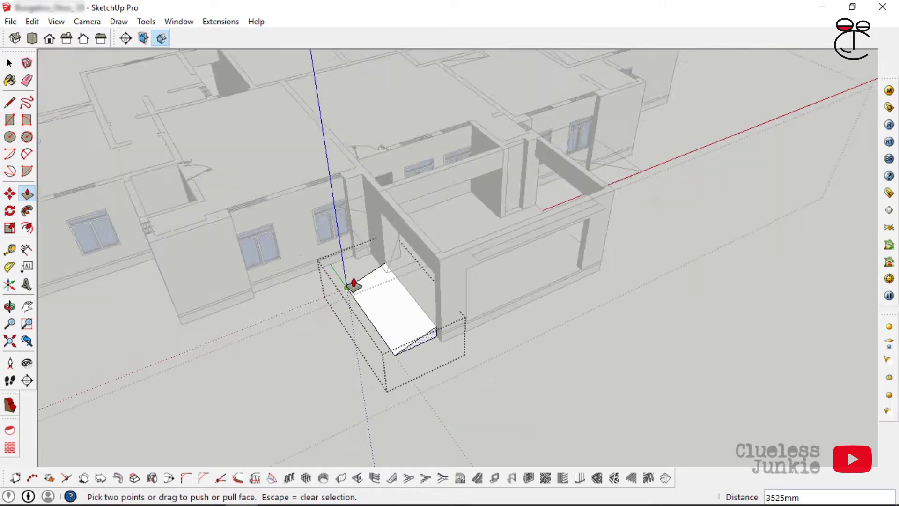
{"action": "key", "text": "space"}
{"action": "scroll", "coordinate": [375, 311], "scroll_direction": "up", "scroll_amount": 2}
{"action": "left_click", "coordinate": [566, 318]}
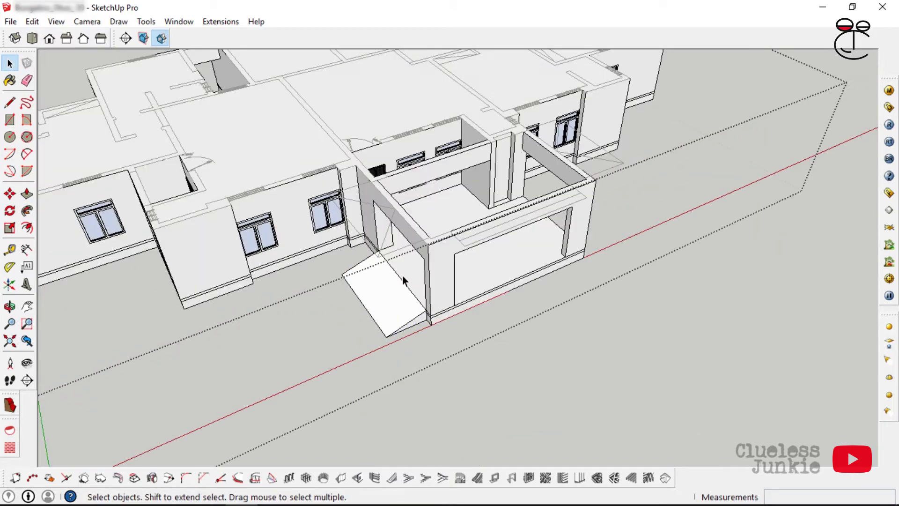
- Copy the ramp group across the porch to its opposite side opening, aligned with the plinth's outer corner
{"action": "scroll", "coordinate": [262, 254], "scroll_direction": "down", "scroll_amount": 2}
{"action": "left_click", "coordinate": [10, 193]}
{"action": "scroll", "coordinate": [366, 301], "scroll_direction": "up", "scroll_amount": 4}
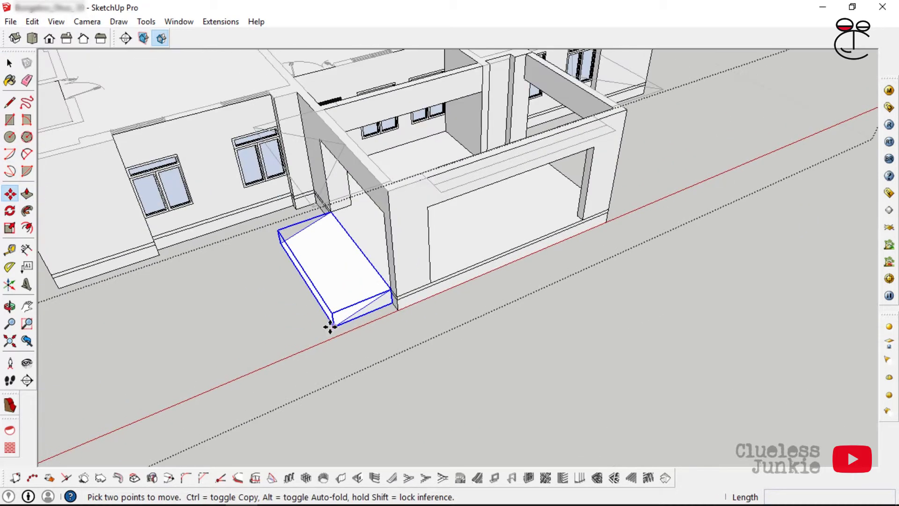
{"action": "left_click", "coordinate": [330, 327]}
{"action": "scroll", "coordinate": [283, 338], "scroll_direction": "down", "scroll_amount": 1}
{"action": "key", "text": "ctrl"}
{"action": "middle_click_drag", "start_coordinate": [251, 353], "coordinate": [500, 290]}
{"action": "scroll", "coordinate": [437, 253], "scroll_direction": "up", "scroll_amount": 3}
{"action": "left_click", "coordinate": [431, 253]}
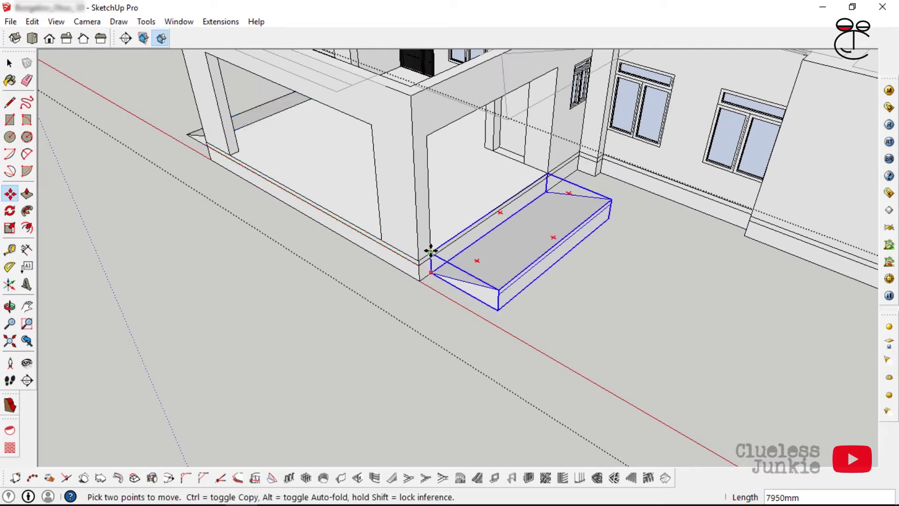
{"action": "scroll", "coordinate": [470, 272], "scroll_direction": "up", "scroll_amount": 3}
{"action": "scroll", "coordinate": [469, 272], "scroll_direction": "up", "scroll_amount": 2}
- Flip the copied ramp along the group's red axis so it slopes away from the porch
{"action": "key", "text": "space"}
{"action": "right_click", "coordinate": [496, 249]}
{"action": "mouse_move", "coordinate": [579, 379]}
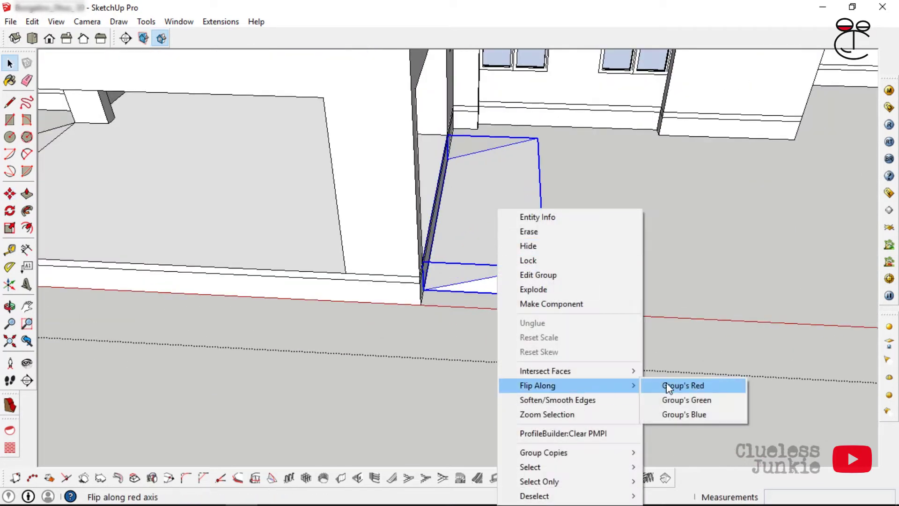
{"action": "left_click", "coordinate": [682, 383]}
{"action": "scroll", "coordinate": [558, 302], "scroll_direction": "down", "scroll_amount": 5}
{"action": "middle_click_drag", "start_coordinate": [559, 302], "coordinate": [678, 288]}
{"action": "scroll", "coordinate": [679, 288], "scroll_direction": "up", "scroll_amount": 2}
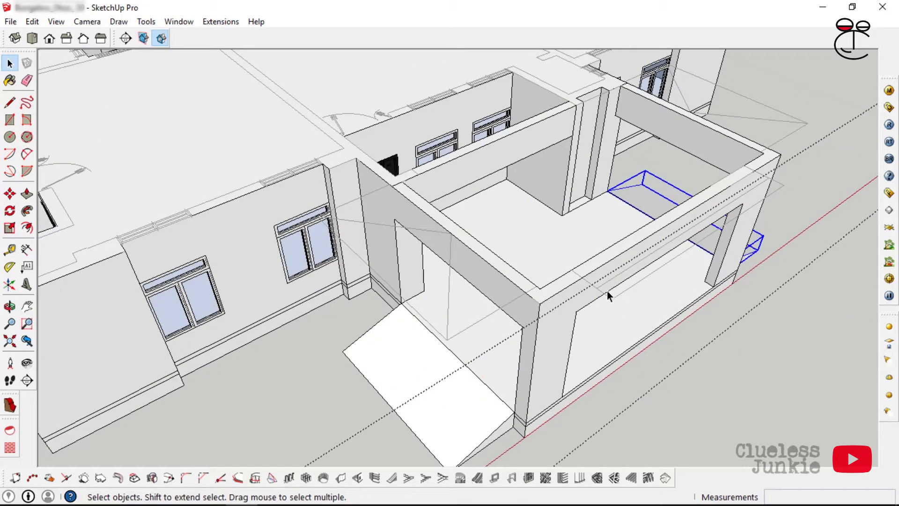
{"action": "scroll", "coordinate": [754, 174], "scroll_direction": "down", "scroll_amount": 3}
{"action": "middle_click_drag", "start_coordinate": [755, 174], "coordinate": [710, 261]}
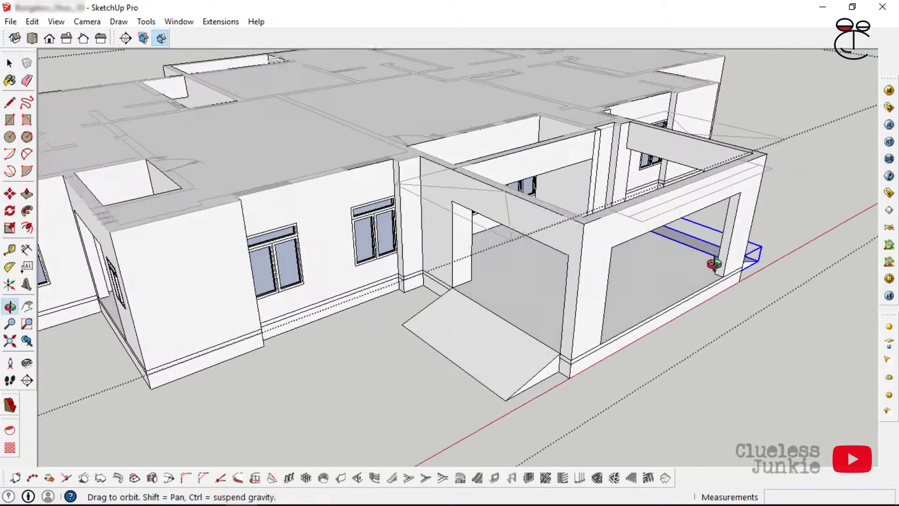
- Draw a 450 mm line down the plinth at the porch front opening's corner, then a 600 mm ground line straight outward
{"action": "scroll", "coordinate": [615, 344], "scroll_direction": "up", "scroll_amount": 3}
{"action": "left_click", "coordinate": [10, 102]}
{"action": "scroll", "coordinate": [596, 291], "scroll_direction": "up", "scroll_amount": 3}
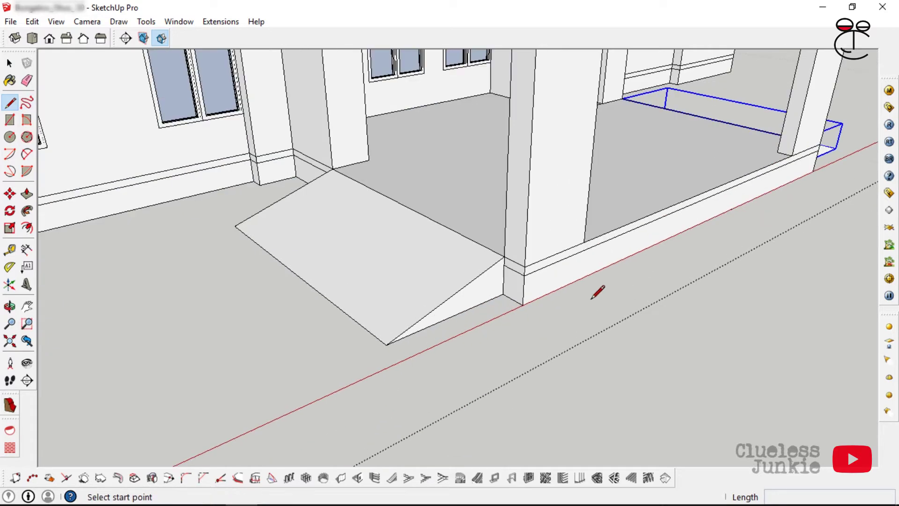
{"action": "left_click", "coordinate": [583, 242]}
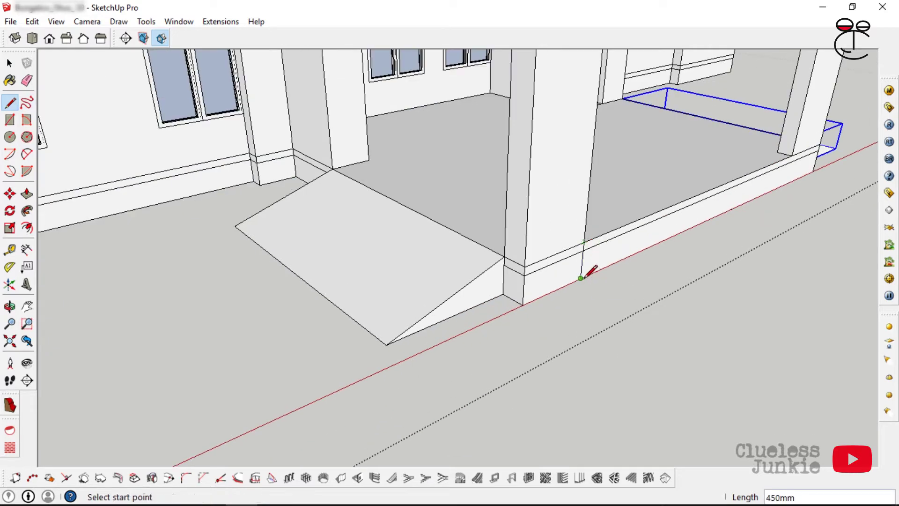
{"action": "left_click", "coordinate": [581, 279]}
{"action": "scroll", "coordinate": [608, 300], "scroll_direction": "down", "scroll_amount": 1}
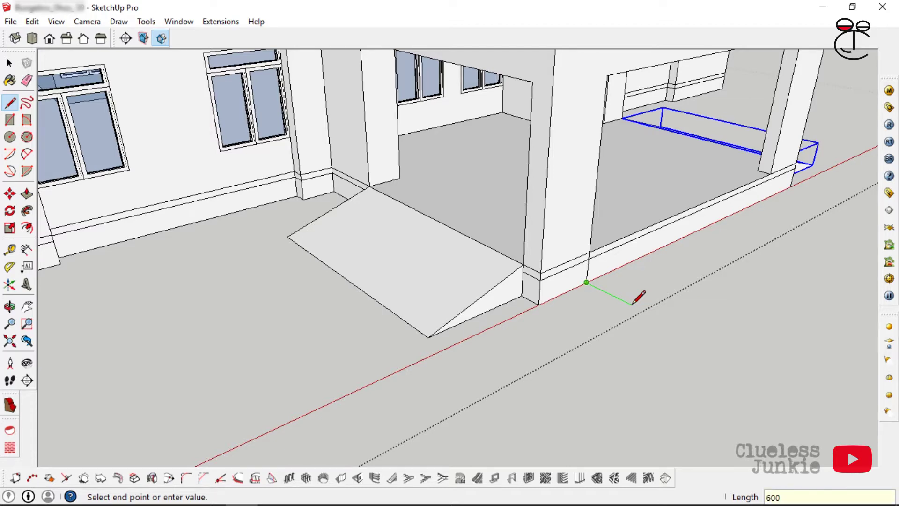
{"action": "mouse_move", "coordinate": [620, 285]}
{"action": "middle_mouse_down"}
{"action": "mouse_move", "coordinate": [648, 295]}
{"action": "mouse_move", "coordinate": [628, 273]}
{"action": "middle_mouse_up"}
- Complete the two-step stair profile back to the plinth line, giving the upper riser a height of 150 mm
{"action": "scroll", "coordinate": [616, 270], "scroll_direction": "up", "scroll_amount": 5}
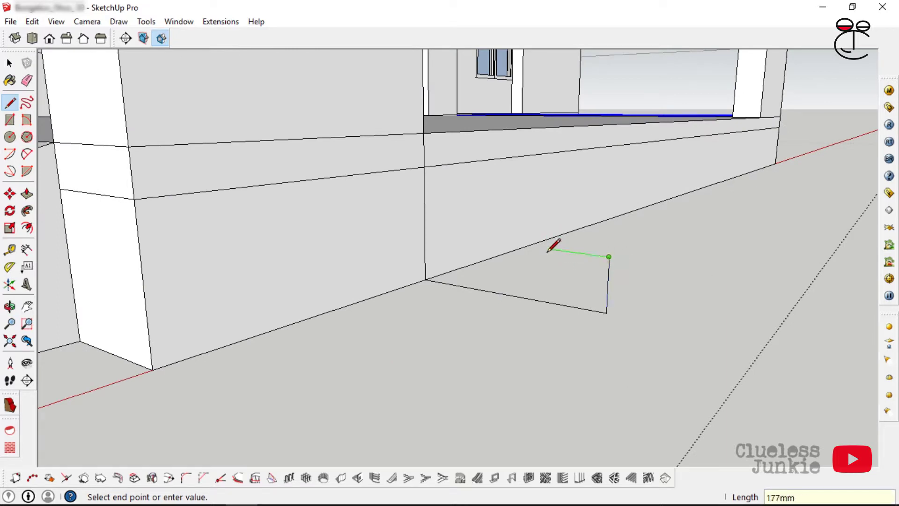
{"action": "scroll", "coordinate": [548, 251], "scroll_direction": "up", "scroll_amount": 3}
{"action": "middle_click_drag", "start_coordinate": [522, 267], "coordinate": [507, 266]}
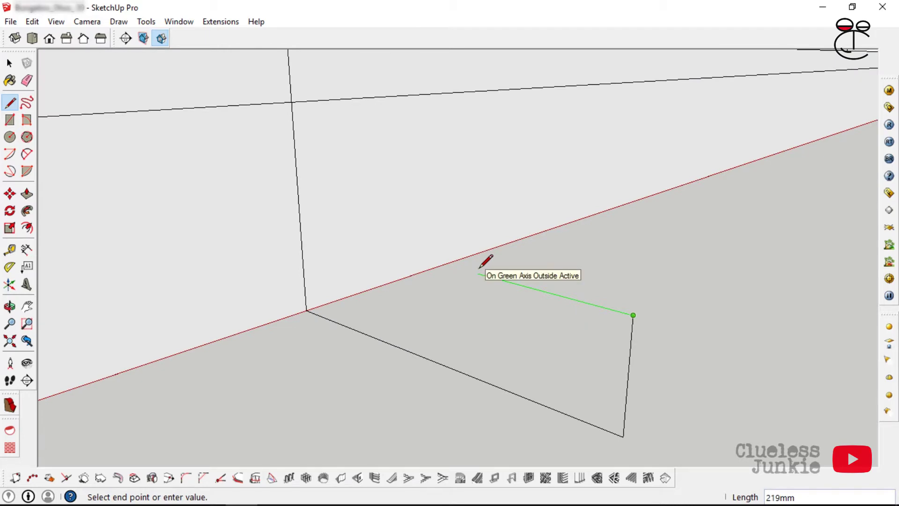
{"action": "key", "text": "Return"}
{"action": "scroll", "coordinate": [501, 265], "scroll_direction": "down", "scroll_amount": 6}
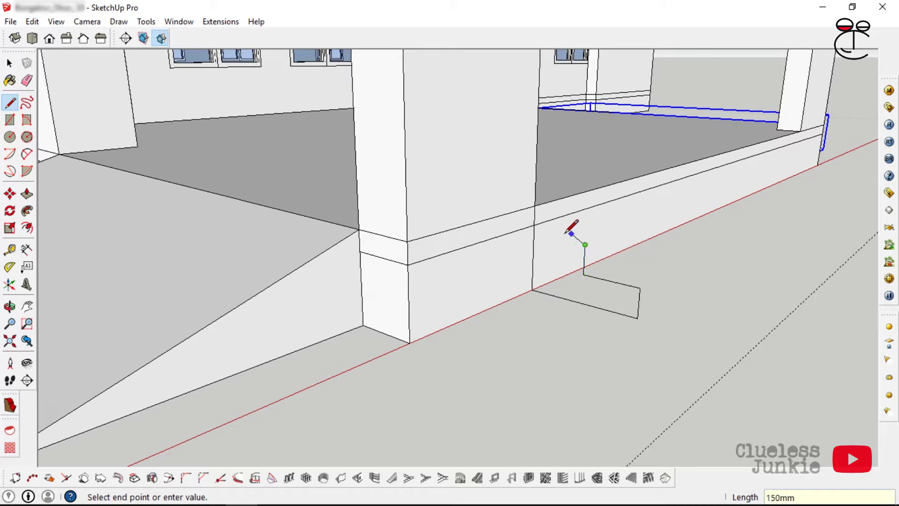
{"action": "key", "text": "Return"}
{"action": "scroll", "coordinate": [543, 235], "scroll_direction": "down", "scroll_amount": 3}
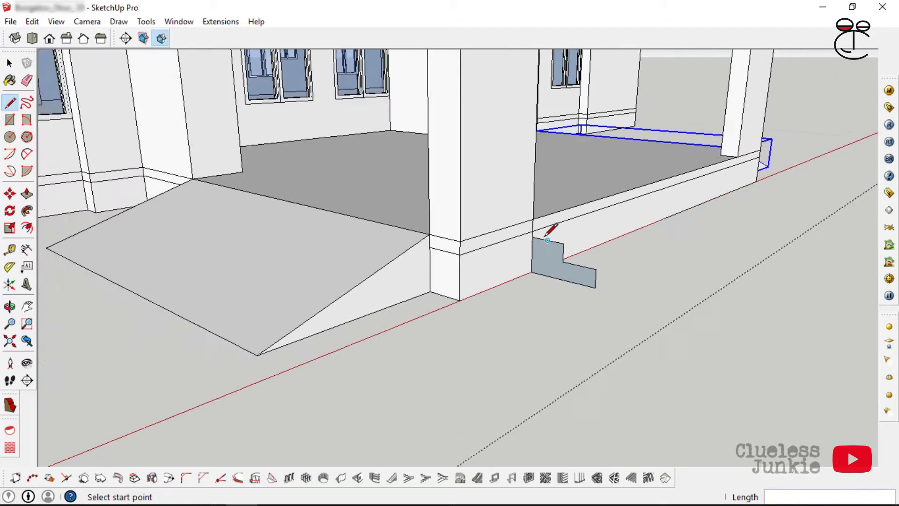
- Draw a small 25 mm nosing outline projecting from the top outer corner of the lower step
{"action": "scroll", "coordinate": [544, 236], "scroll_direction": "up", "scroll_amount": 3}
{"action": "scroll", "coordinate": [541, 225], "scroll_direction": "up", "scroll_amount": 1}
{"action": "middle_click_drag", "start_coordinate": [542, 218], "coordinate": [648, 158]}
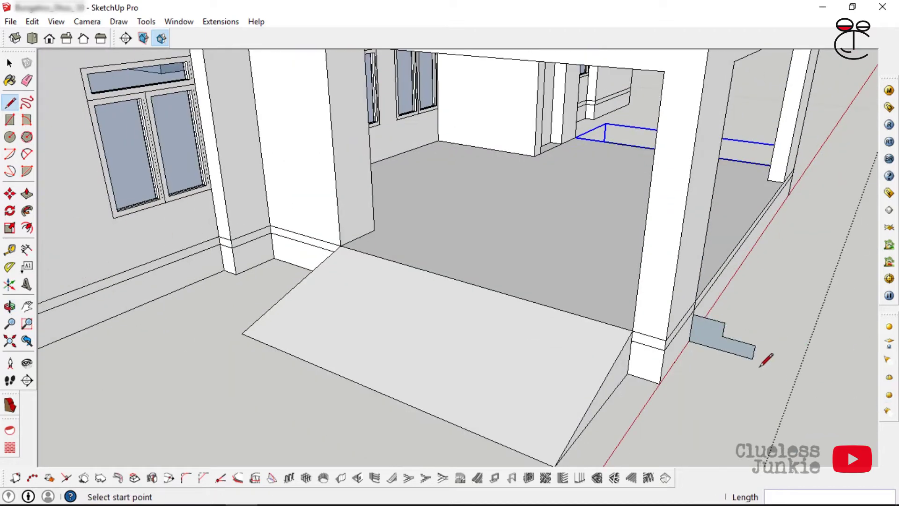
{"action": "scroll", "coordinate": [763, 351], "scroll_direction": "up", "scroll_amount": 4}
{"action": "left_click", "coordinate": [763, 332]}
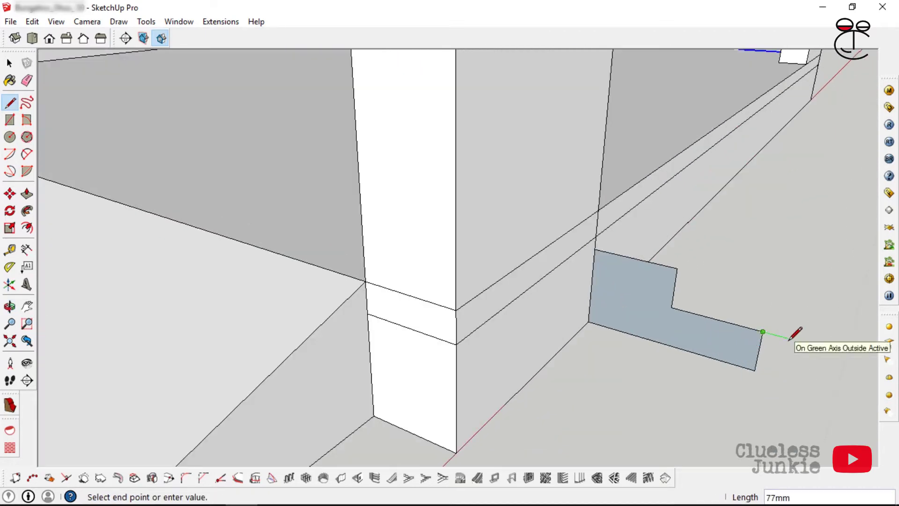
{"action": "scroll", "coordinate": [781, 351], "scroll_direction": "up", "scroll_amount": 2}
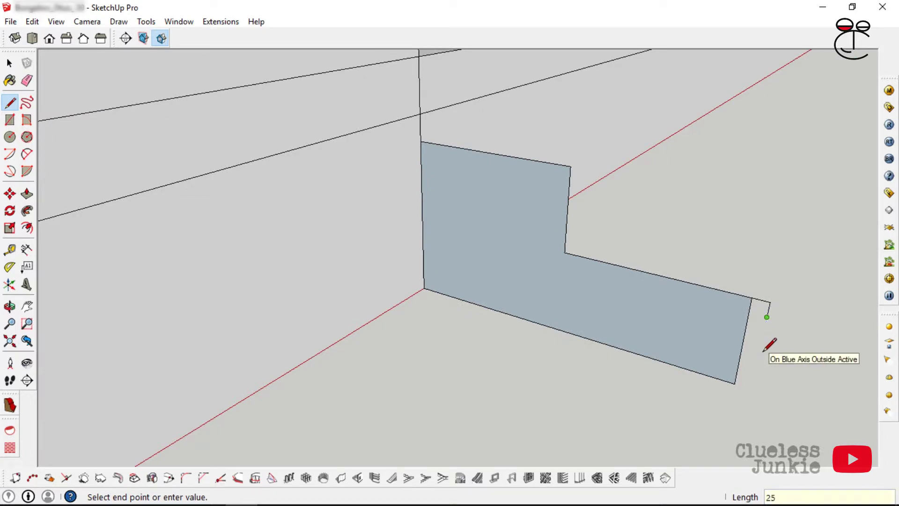
{"action": "left_click", "coordinate": [748, 313]}
{"action": "scroll", "coordinate": [758, 307], "scroll_direction": "down", "scroll_amount": 1}
{"action": "scroll", "coordinate": [759, 307], "scroll_direction": "up", "scroll_amount": 2}
{"action": "key", "text": "space"}
- Copy the nosing face with its edges to the top outer corner of the upper step
{"action": "double_click", "coordinate": [759, 307]}
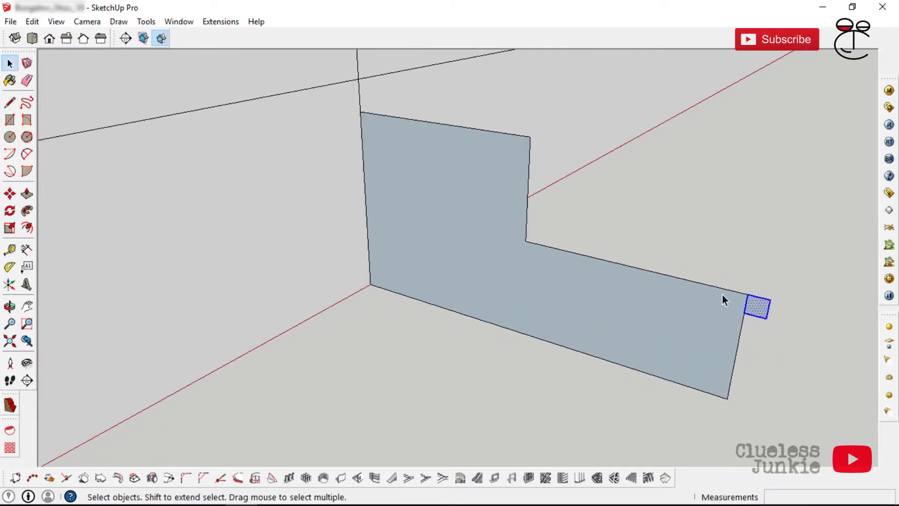
{"action": "left_click", "coordinate": [10, 193]}
{"action": "key", "text": "ctrl"}
{"action": "left_click", "coordinate": [747, 295]}
{"action": "left_click", "coordinate": [527, 137]}
- Group the stair profile together with its two nosing faces
{"action": "key", "text": "space"}
{"action": "double_click", "coordinate": [497, 173]}
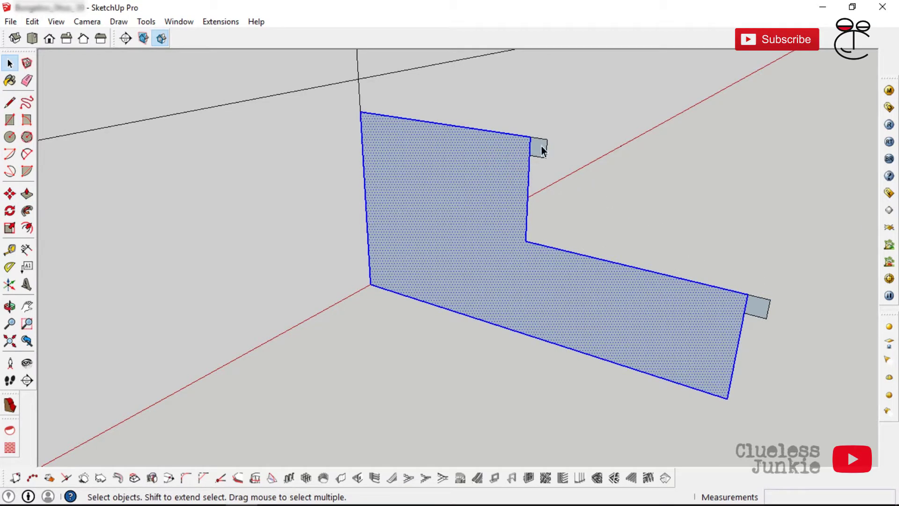
{"action": "right_click", "coordinate": [639, 298]}
{"action": "left_click", "coordinate": [648, 132]}
- Inside the stair group, copy the upper nosing face to the plinth's top edge at porch floor level
{"action": "scroll", "coordinate": [530, 258], "scroll_direction": "down", "scroll_amount": 2}
{"action": "double_click", "coordinate": [529, 265]}
{"action": "scroll", "coordinate": [539, 178], "scroll_direction": "up", "scroll_amount": 3}
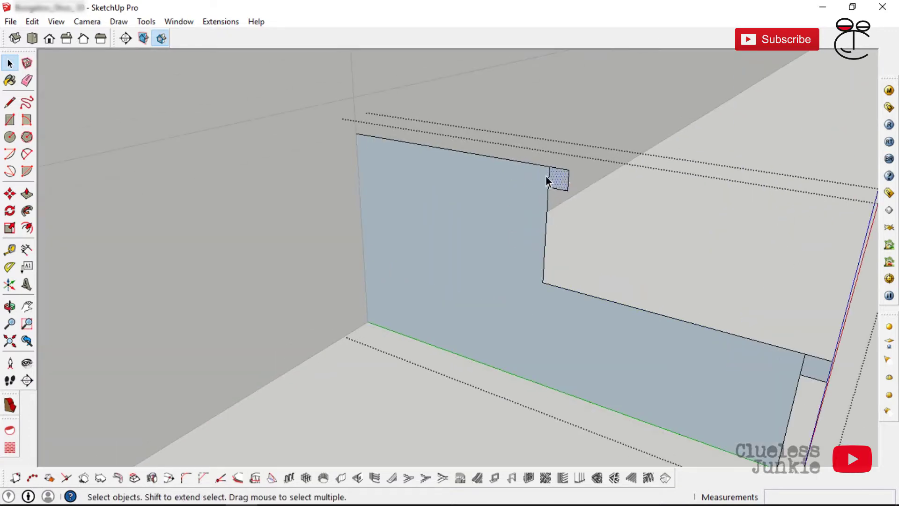
{"action": "left_click", "coordinate": [5, 198]}
{"action": "scroll", "coordinate": [541, 192], "scroll_direction": "up", "scroll_amount": 2}
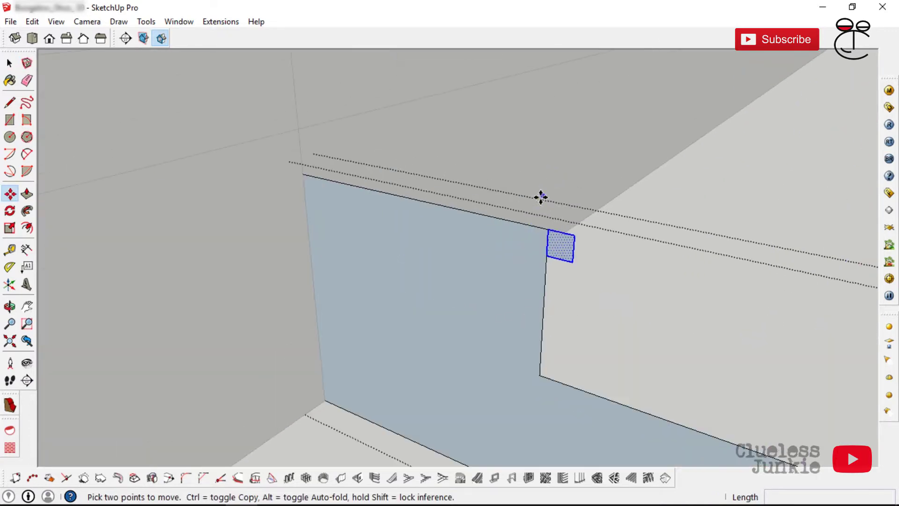
{"action": "left_click", "coordinate": [547, 230]}
{"action": "key", "text": "ctrl"}
{"action": "scroll", "coordinate": [574, 241], "scroll_direction": "down", "scroll_amount": 5}
{"action": "scroll", "coordinate": [566, 241], "scroll_direction": "up", "scroll_amount": 5}
{"action": "left_click", "coordinate": [520, 181]}
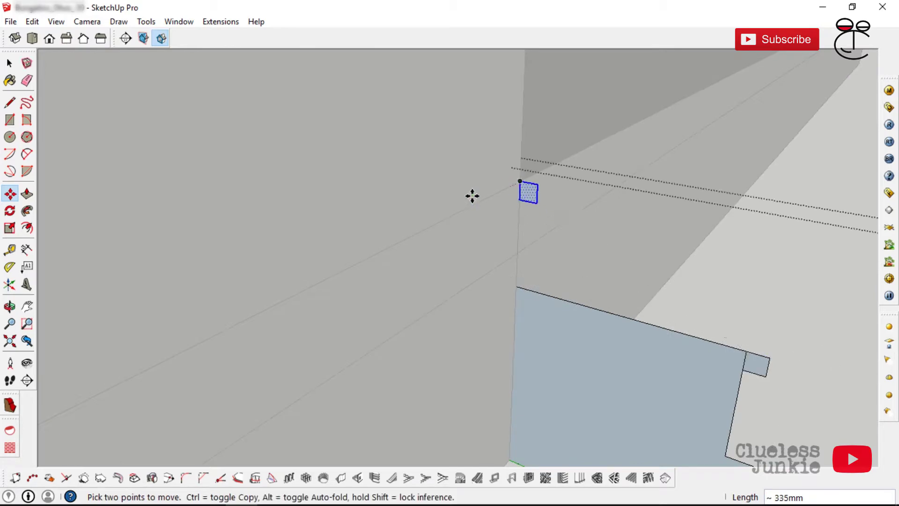
- Erase the edges separating the two step nosings from the stair profile
{"action": "scroll", "coordinate": [472, 195], "scroll_direction": "down", "scroll_amount": 3}
{"action": "scroll", "coordinate": [618, 275], "scroll_direction": "up", "scroll_amount": 5}
{"action": "key", "text": "space"}
{"action": "scroll", "coordinate": [617, 275], "scroll_direction": "down", "scroll_amount": 6}
{"action": "scroll", "coordinate": [524, 261], "scroll_direction": "up", "scroll_amount": 4}
{"action": "left_click", "coordinate": [534, 254]}
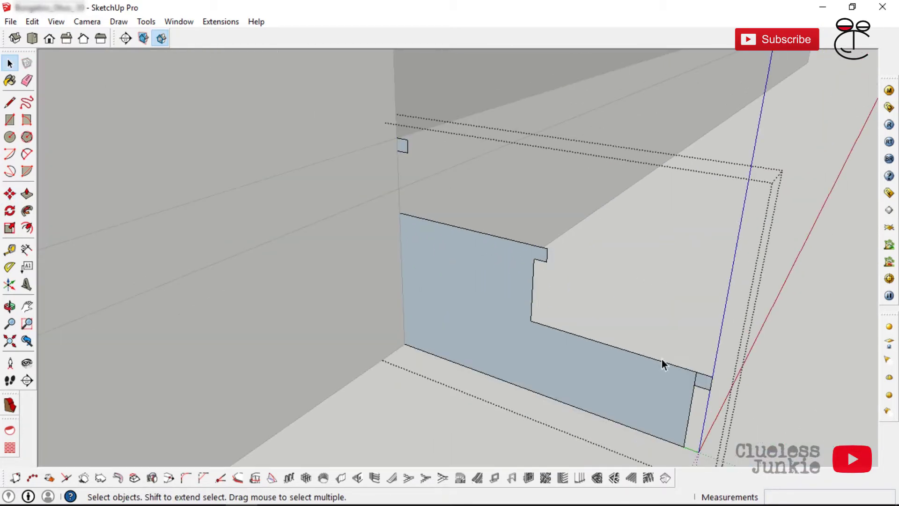
{"action": "scroll", "coordinate": [661, 359], "scroll_direction": "down", "scroll_amount": 2}
{"action": "scroll", "coordinate": [563, 341], "scroll_direction": "up", "scroll_amount": 1}
{"action": "scroll", "coordinate": [596, 356], "scroll_direction": "down", "scroll_amount": 3}
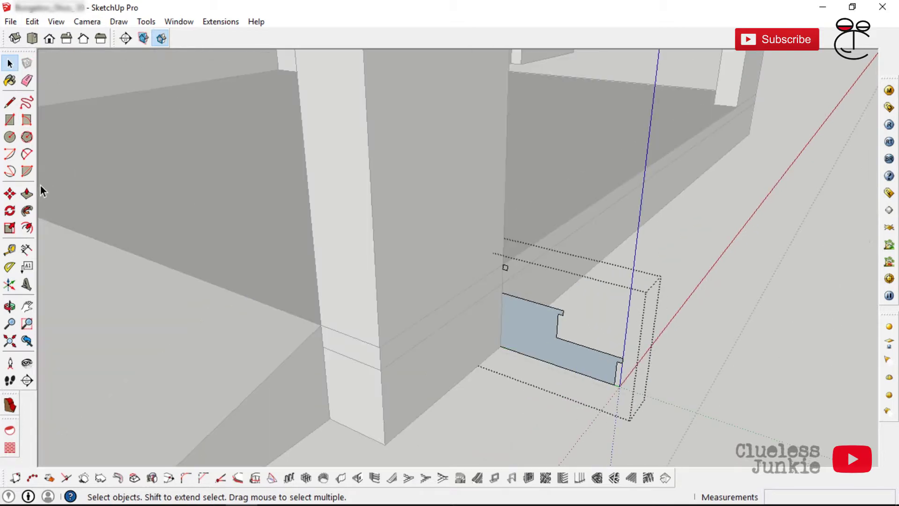
- Extrude the stair profile 4650 mm along the porch's front opening and the floor-level nosing by the same distance
{"action": "left_click", "coordinate": [27, 194]}
{"action": "left_click", "coordinate": [570, 351]}
{"action": "scroll", "coordinate": [712, 181], "scroll_direction": "up", "scroll_amount": 3}
{"action": "scroll", "coordinate": [697, 127], "scroll_direction": "up", "scroll_amount": 2}
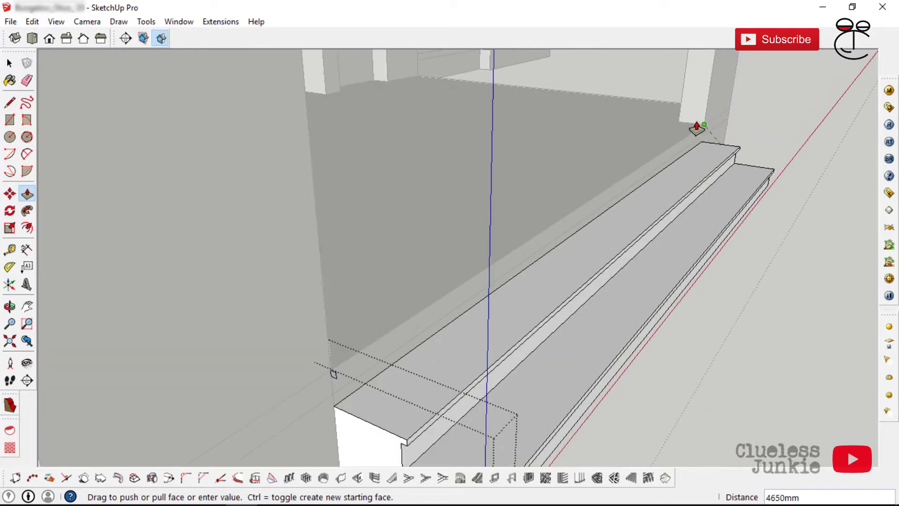
{"action": "left_click", "coordinate": [696, 128]}
{"action": "scroll", "coordinate": [336, 378], "scroll_direction": "up", "scroll_amount": 2}
{"action": "double_click", "coordinate": [332, 378]}
{"action": "scroll", "coordinate": [468, 309], "scroll_direction": "down", "scroll_amount": 3}
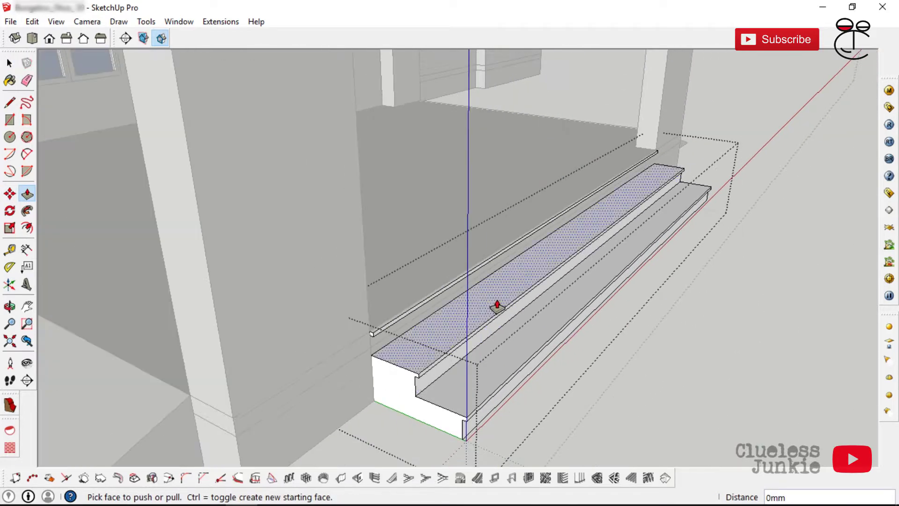
{"action": "scroll", "coordinate": [498, 306], "scroll_direction": "down", "scroll_amount": 6}
{"action": "middle_click_drag", "start_coordinate": [497, 307], "coordinate": [450, 300]}
{"action": "key", "text": "space"}
{"action": "left_click", "coordinate": [515, 256]}
- Copy the porch steps group to the ground in front of the recessed entrance
{"action": "scroll", "coordinate": [515, 255], "scroll_direction": "up", "scroll_amount": 1}
{"action": "middle_click_drag", "start_coordinate": [515, 256], "coordinate": [530, 266]}
{"action": "left_click", "coordinate": [664, 296]}
{"action": "scroll", "coordinate": [680, 274], "scroll_direction": "down", "scroll_amount": 1}
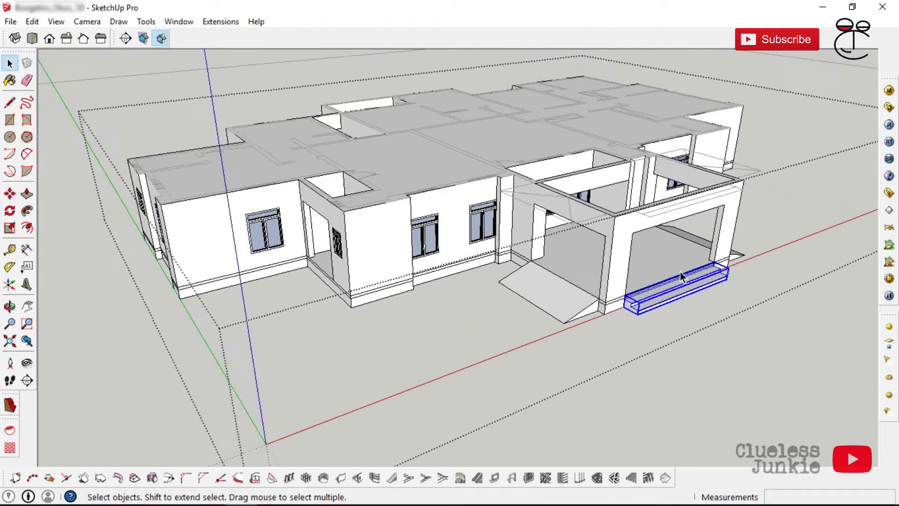
{"action": "scroll", "coordinate": [681, 276], "scroll_direction": "down", "scroll_amount": 2}
{"action": "key", "text": "m"}
{"action": "scroll", "coordinate": [618, 298], "scroll_direction": "up", "scroll_amount": 1}
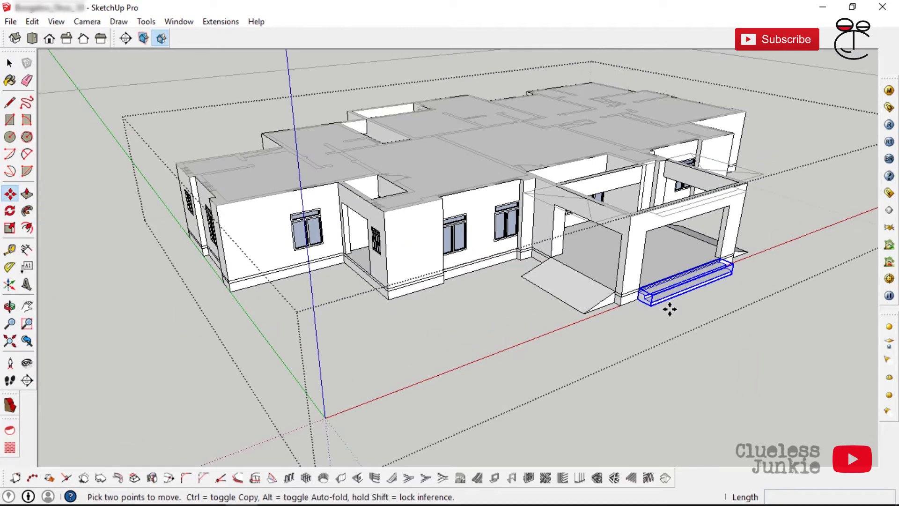
{"action": "key", "text": "ctrl"}
{"action": "left_click", "coordinate": [625, 293]}
{"action": "scroll", "coordinate": [364, 337], "scroll_direction": "up", "scroll_amount": 4}
{"action": "left_click", "coordinate": [386, 358]}
{"action": "scroll", "coordinate": [332, 323], "scroll_direction": "up", "scroll_amount": 2}
{"action": "middle_click_drag", "start_coordinate": [333, 322], "coordinate": [510, 332]}
{"action": "scroll", "coordinate": [510, 332], "scroll_direction": "down", "scroll_amount": 3}
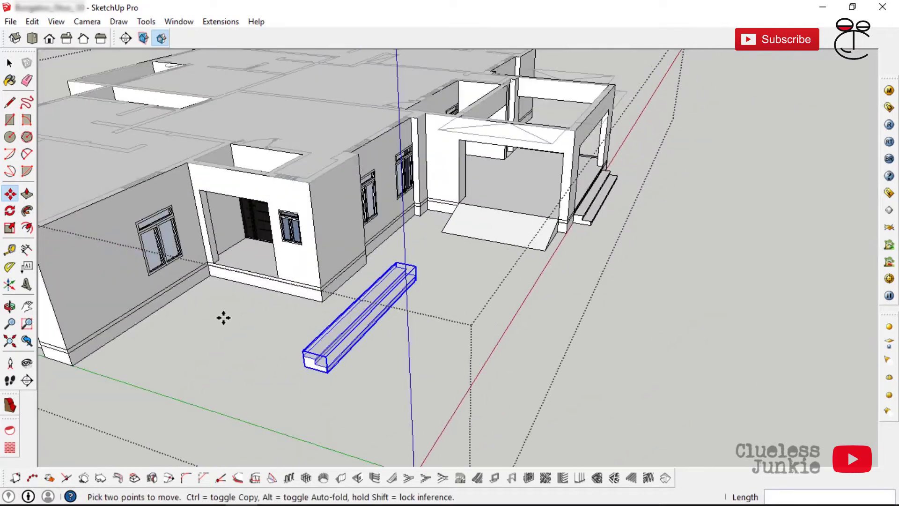
- Move the copied steps so their inner bottom corner meets the plinth's outer bottom corner at the recessed entrance
{"action": "scroll", "coordinate": [321, 373], "scroll_direction": "up", "scroll_amount": 5}
{"action": "left_click", "coordinate": [363, 385]}
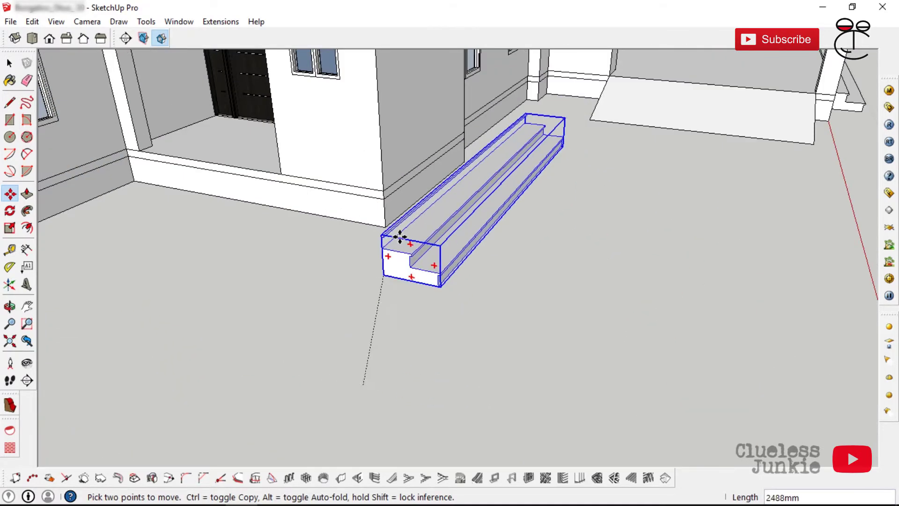
{"action": "scroll", "coordinate": [386, 271], "scroll_direction": "up", "scroll_amount": 2}
{"action": "left_click", "coordinate": [372, 230]}
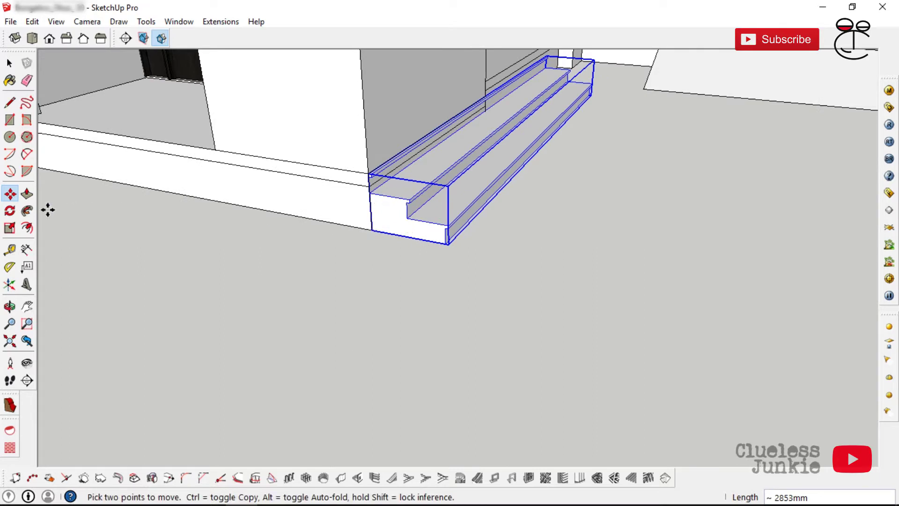
- Rotate the copied steps about the plinth corner until they run parallel to the recessed entrance's front
{"action": "left_click", "coordinate": [10, 210]}
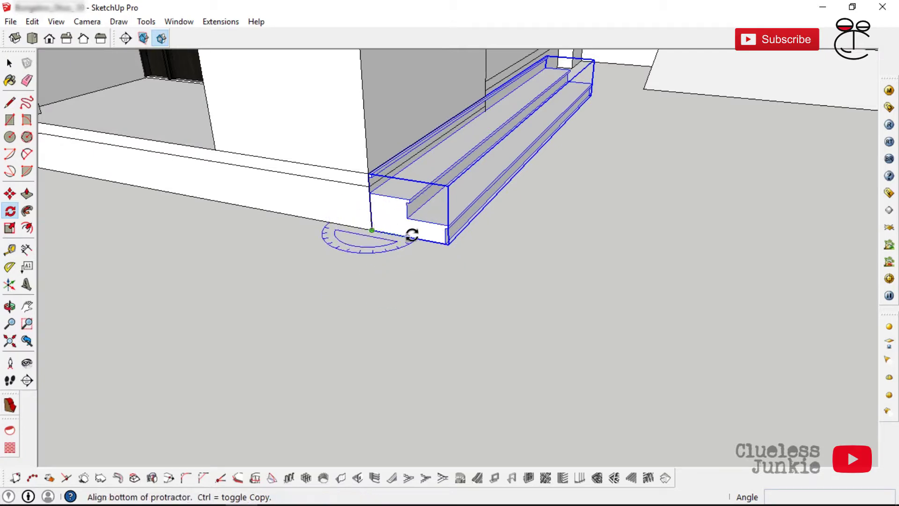
{"action": "left_click", "coordinate": [313, 276]}
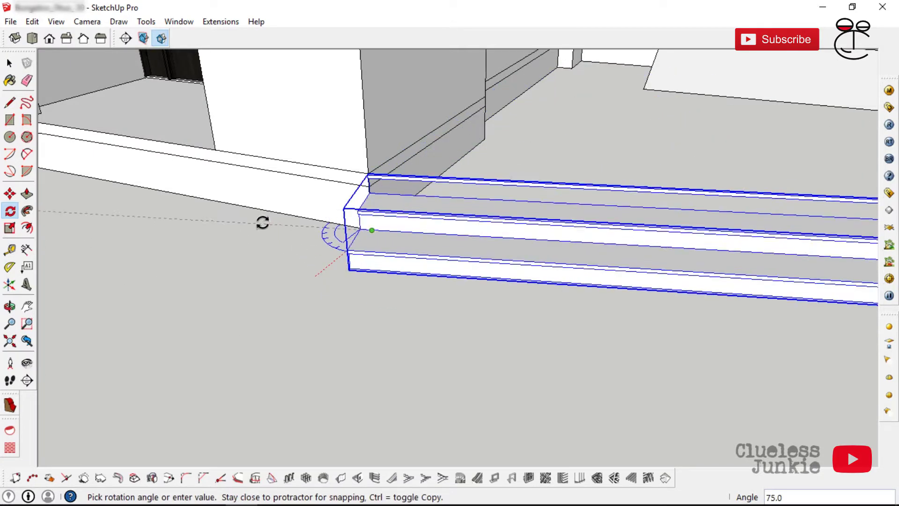
{"action": "left_click", "coordinate": [255, 206]}
{"action": "scroll", "coordinate": [322, 257], "scroll_direction": "down", "scroll_amount": 5}
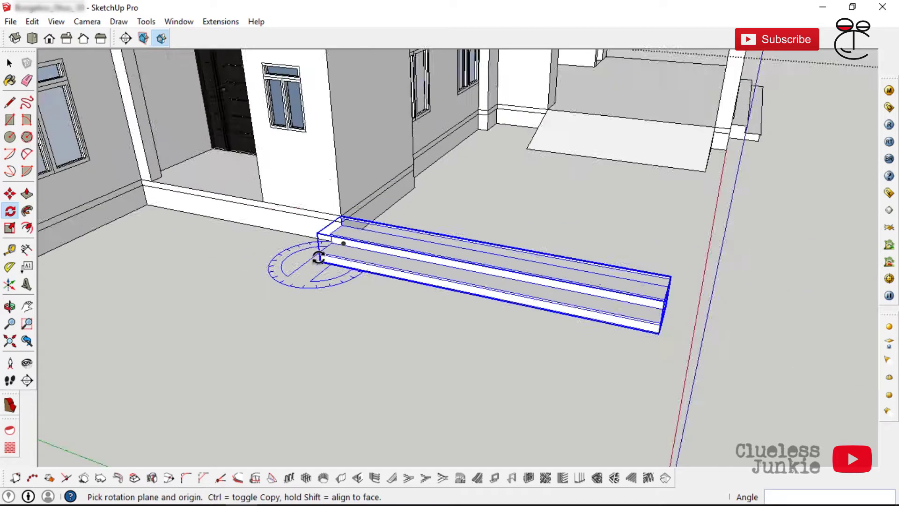
- Move the copied steps along the front of the recessed entrance until their end meets the inner side wall
{"action": "scroll", "coordinate": [321, 251], "scroll_direction": "up", "scroll_amount": 2}
{"action": "scroll", "coordinate": [356, 262], "scroll_direction": "up", "scroll_amount": 3}
{"action": "scroll", "coordinate": [424, 323], "scroll_direction": "down", "scroll_amount": 5}
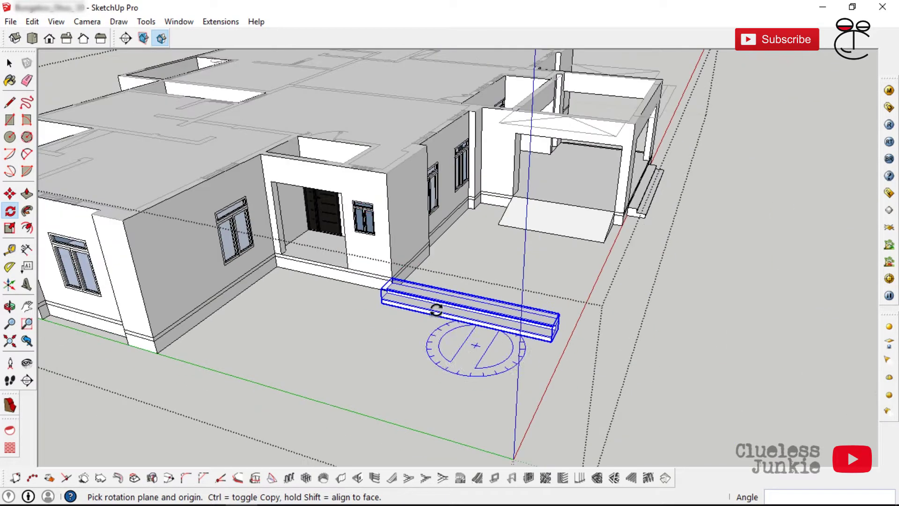
{"action": "scroll", "coordinate": [381, 292], "scroll_direction": "up", "scroll_amount": 6}
{"action": "scroll", "coordinate": [383, 371], "scroll_direction": "up", "scroll_amount": 3}
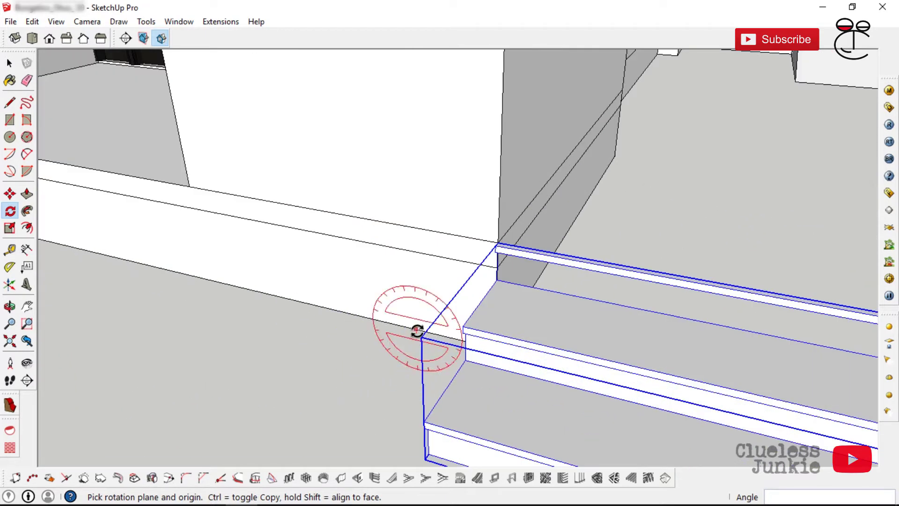
{"action": "scroll", "coordinate": [454, 327], "scroll_direction": "up", "scroll_amount": 4}
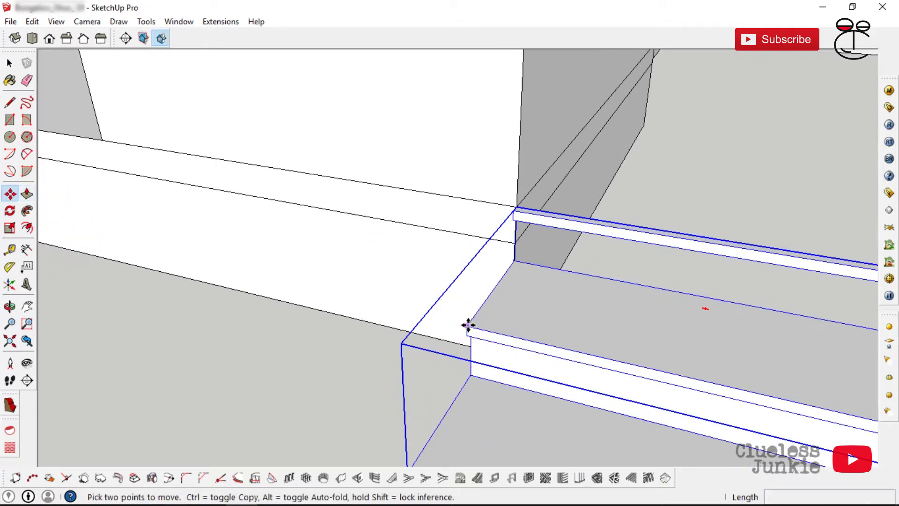
{"action": "left_click", "coordinate": [466, 326]}
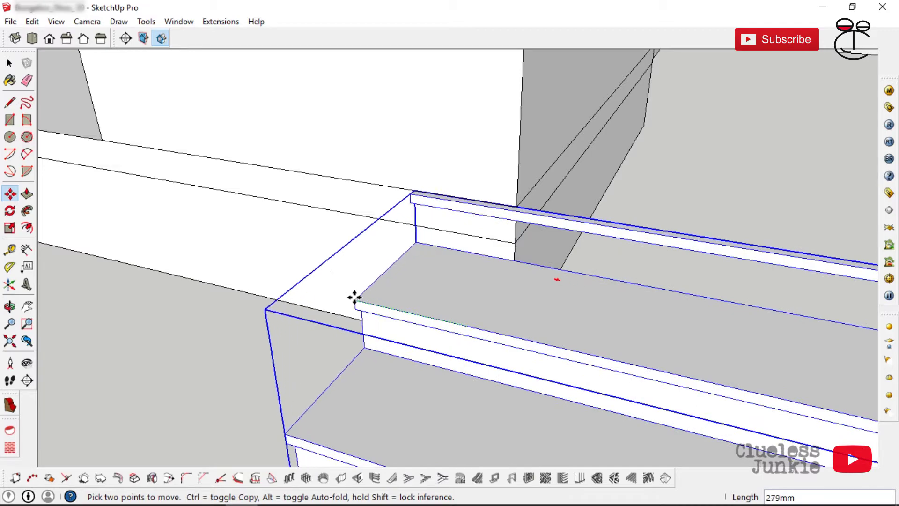
{"action": "scroll", "coordinate": [338, 281], "scroll_direction": "down", "scroll_amount": 1}
{"action": "scroll", "coordinate": [338, 280], "scroll_direction": "down", "scroll_amount": 8}
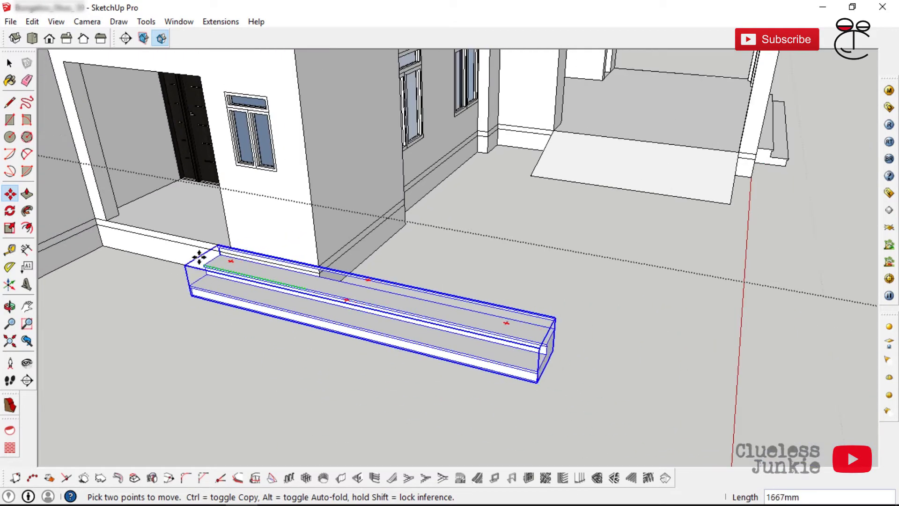
{"action": "scroll", "coordinate": [69, 249], "scroll_direction": "up", "scroll_amount": 5}
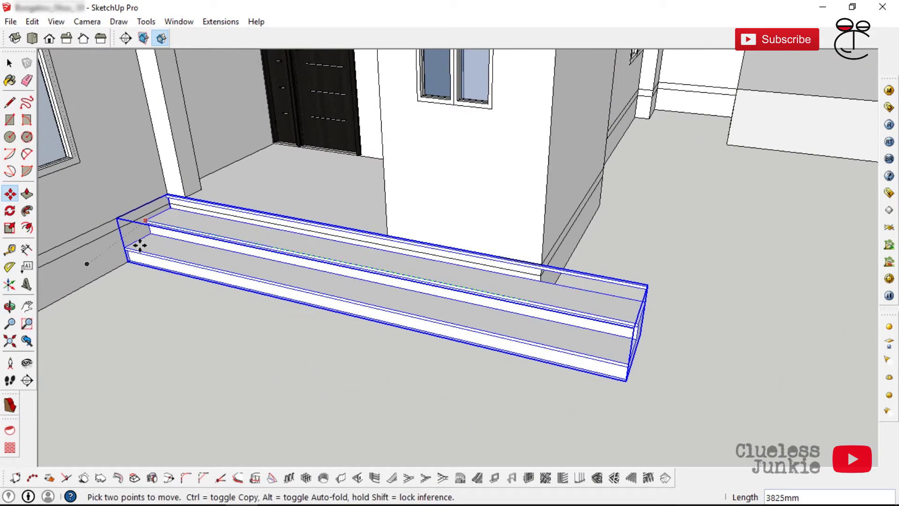
{"action": "scroll", "coordinate": [140, 245], "scroll_direction": "down", "scroll_amount": 3}
{"action": "middle_click_drag", "start_coordinate": [231, 210], "coordinate": [395, 208]}
{"action": "scroll", "coordinate": [407, 223], "scroll_direction": "up", "scroll_amount": 2}
{"action": "key", "text": "space"}
- Open the copied steps group and push the stair's free end face back 2200 mm to the entrance opening's edge
{"action": "scroll", "coordinate": [481, 289], "scroll_direction": "down", "scroll_amount": 5}
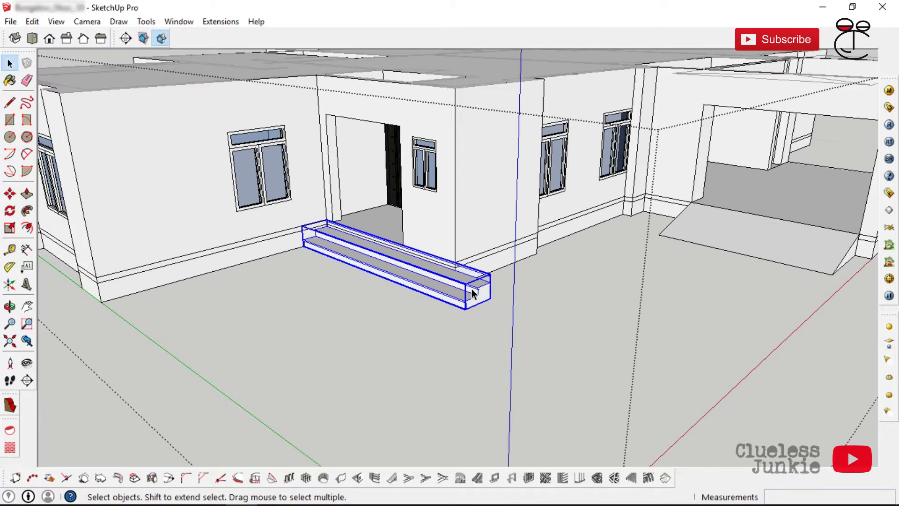
{"action": "middle_click_drag", "start_coordinate": [486, 282], "coordinate": [494, 302]}
{"action": "scroll", "coordinate": [470, 262], "scroll_direction": "up", "scroll_amount": 5}
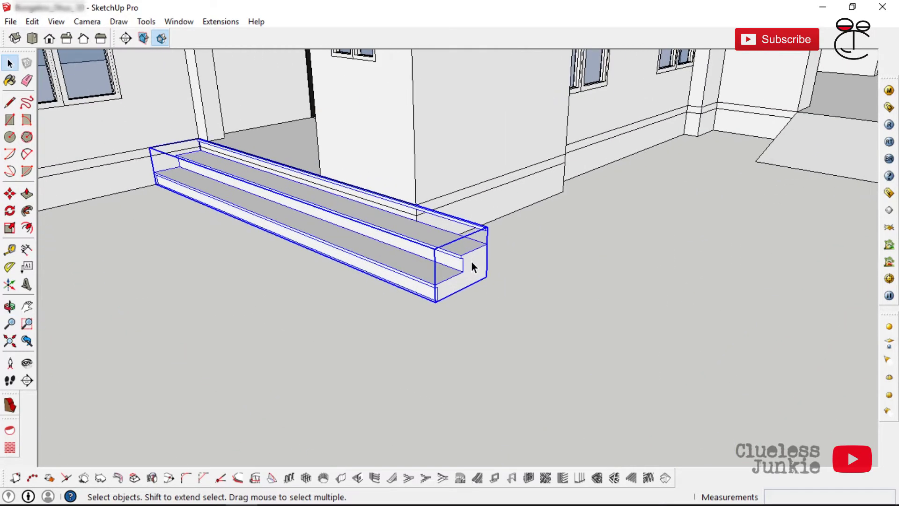
{"action": "double_click", "coordinate": [471, 261]}
{"action": "triple_click", "coordinate": [471, 262]}
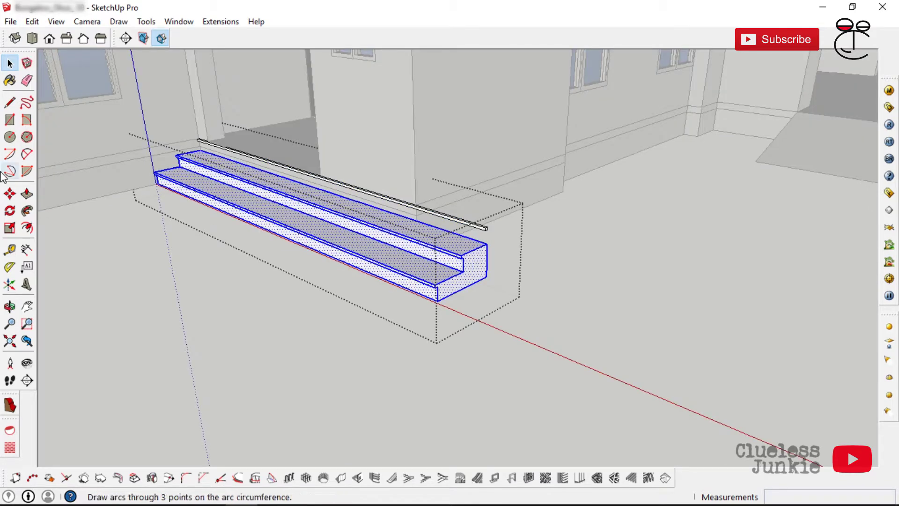
{"action": "left_click", "coordinate": [31, 195]}
{"action": "mouse_move", "coordinate": [476, 267]}
{"action": "left_mouse_down"}
{"action": "mouse_move", "coordinate": [305, 169]}
{"action": "mouse_move", "coordinate": [329, 182]}
{"action": "mouse_move", "coordinate": [318, 170]}
{"action": "left_mouse_up"}
- Shorten the floor-level nosing to match the shortened stair and close the steps group
{"action": "scroll", "coordinate": [309, 172], "scroll_direction": "up", "scroll_amount": 3}
{"action": "scroll", "coordinate": [608, 290], "scroll_direction": "up", "scroll_amount": 3}
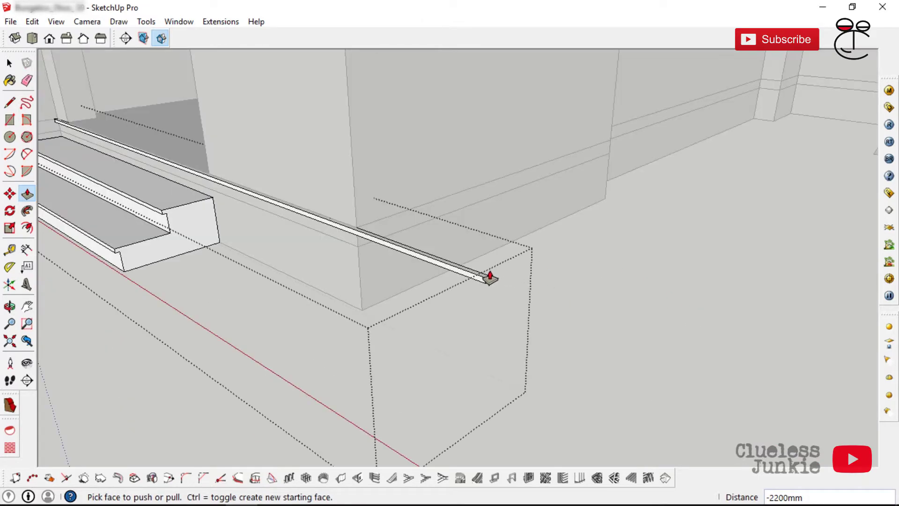
{"action": "scroll", "coordinate": [486, 292], "scroll_direction": "up", "scroll_amount": 3}
{"action": "scroll", "coordinate": [470, 302], "scroll_direction": "down", "scroll_amount": 3}
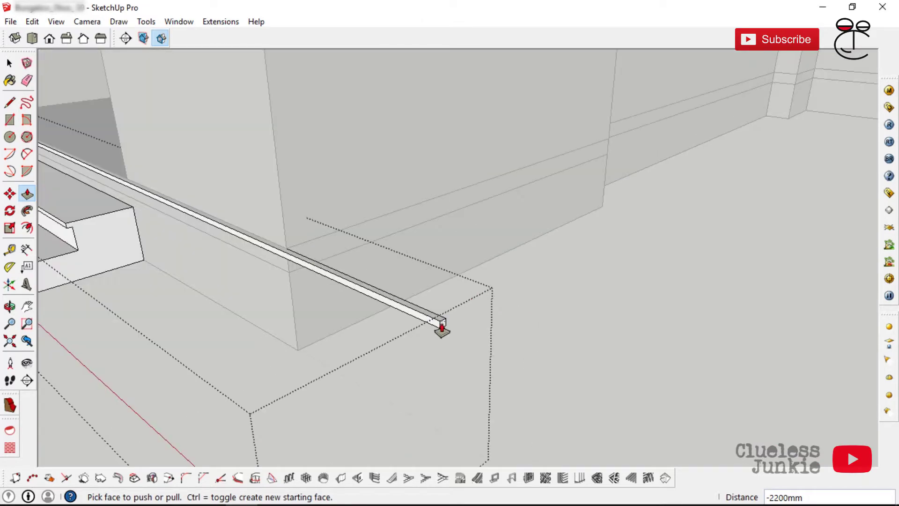
{"action": "scroll", "coordinate": [441, 328], "scroll_direction": "down", "scroll_amount": 8}
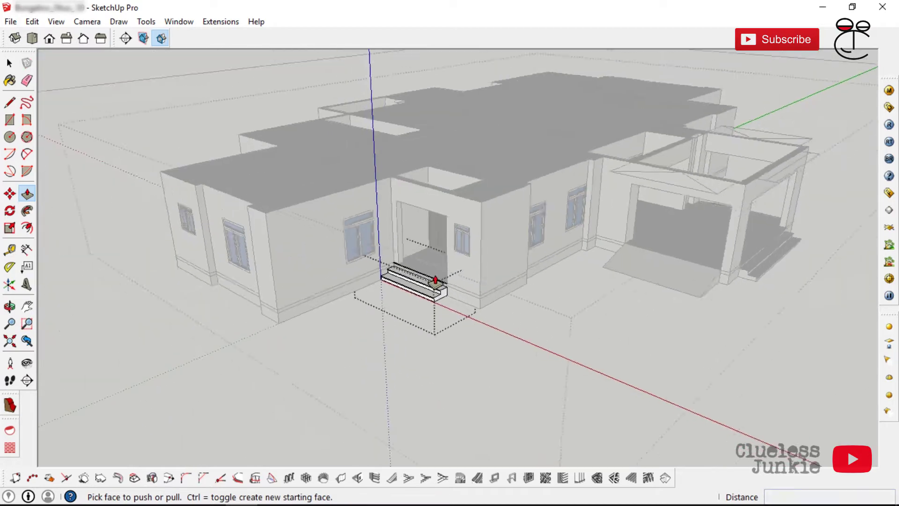
{"action": "key", "text": "space"}
{"action": "middle_click_drag", "start_coordinate": [440, 282], "coordinate": [486, 324]}
{"action": "left_click", "coordinate": [589, 308]}
{"action": "middle_click_drag", "start_coordinate": [437, 292], "coordinate": [485, 271]}
- Copy the shortened steps group to the ground beside the next entrance opening
{"action": "scroll", "coordinate": [498, 304], "scroll_direction": "up", "scroll_amount": 2}
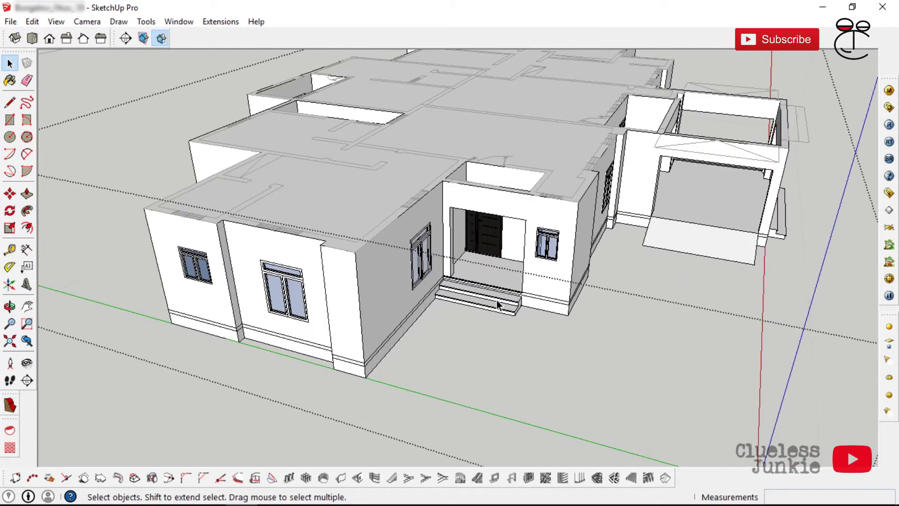
{"action": "left_click", "coordinate": [9, 194]}
{"action": "scroll", "coordinate": [523, 327], "scroll_direction": "down", "scroll_amount": 3}
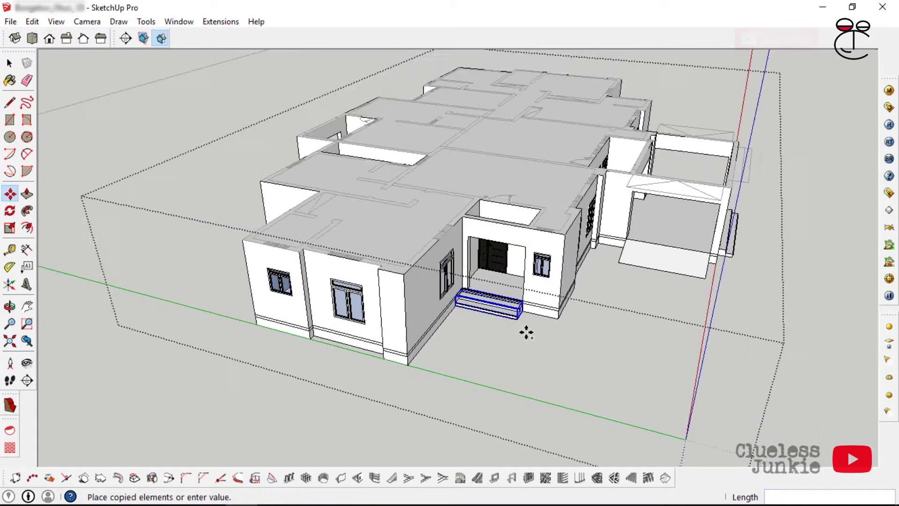
{"action": "middle_click_drag", "start_coordinate": [526, 331], "coordinate": [721, 344]}
{"action": "scroll", "coordinate": [453, 285], "scroll_direction": "up", "scroll_amount": 6}
{"action": "left_click", "coordinate": [530, 317]}
- Move the new steps copy so its inner bottom corner meets the plinth's bottom corner beside that opening
{"action": "middle_click_drag", "start_coordinate": [436, 286], "coordinate": [539, 276]}
{"action": "scroll", "coordinate": [543, 237], "scroll_direction": "up", "scroll_amount": 3}
{"action": "left_click", "coordinate": [605, 285]}
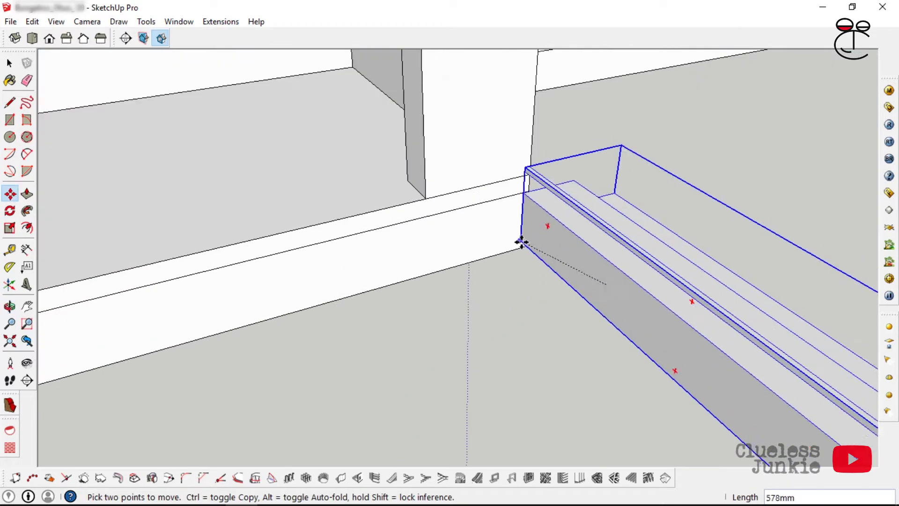
{"action": "left_click", "coordinate": [526, 245]}
- Rotate the steps copy 90 degrees about the plinth corner so it runs along the entrance front
{"action": "left_click", "coordinate": [10, 211]}
{"action": "left_click", "coordinate": [525, 247]}
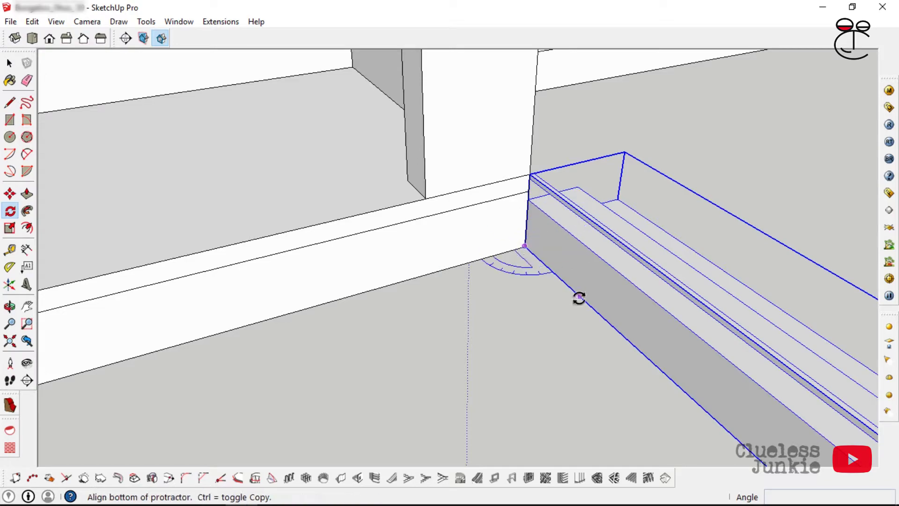
{"action": "left_click", "coordinate": [578, 295]}
{"action": "type", "text": "90"}
{"action": "key", "text": "Return"}
- Move the steps along the plinth from the outer corner until their end lines up with the entrance opening's edge
{"action": "scroll", "coordinate": [445, 181], "scroll_direction": "down", "scroll_amount": 5}
{"action": "middle_click_drag", "start_coordinate": [445, 180], "coordinate": [390, 164]}
{"action": "left_click", "coordinate": [10, 193]}
{"action": "scroll", "coordinate": [524, 211], "scroll_direction": "up", "scroll_amount": 3}
{"action": "middle_click_drag", "start_coordinate": [632, 216], "coordinate": [507, 231]}
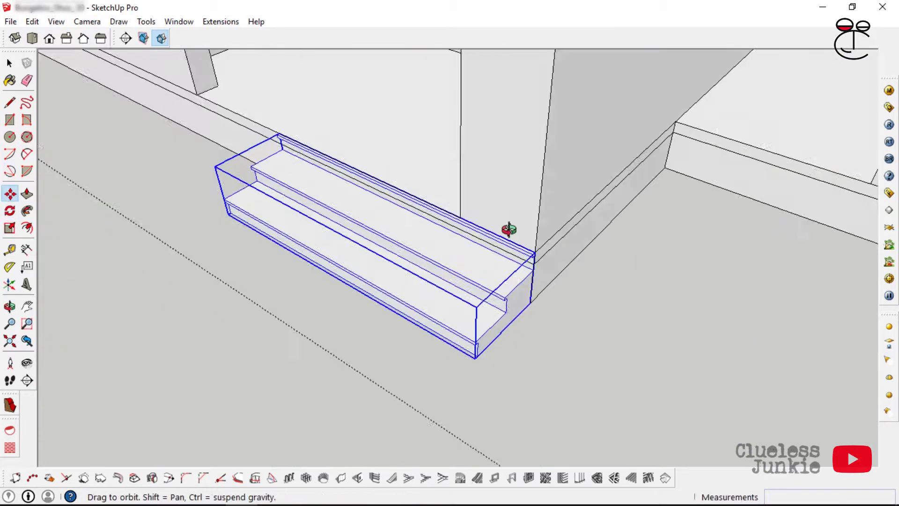
{"action": "scroll", "coordinate": [536, 253], "scroll_direction": "up", "scroll_amount": 3}
{"action": "left_click", "coordinate": [540, 252]}
{"action": "left_click", "coordinate": [430, 180]}
- Extend the stair's other end face to the opposite edge of the entrance opening
{"action": "scroll", "coordinate": [429, 180], "scroll_direction": "down", "scroll_amount": 6}
{"action": "middle_click_drag", "start_coordinate": [398, 155], "coordinate": [504, 121]}
{"action": "scroll", "coordinate": [436, 210], "scroll_direction": "up", "scroll_amount": 4}
{"action": "middle_click_drag", "start_coordinate": [398, 244], "coordinate": [472, 257]}
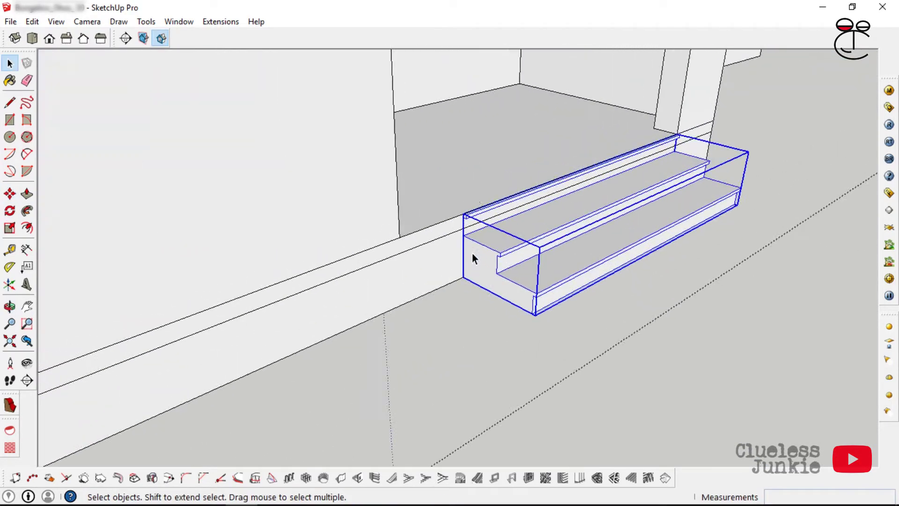
{"action": "triple_click", "coordinate": [471, 257]}
{"action": "left_click", "coordinate": [26, 194]}
{"action": "left_click", "coordinate": [475, 262]}
{"action": "left_click", "coordinate": [388, 237]}
- Extend the floor-level nosing to the same opening edge and close the steps group
{"action": "scroll", "coordinate": [469, 214], "scroll_direction": "up", "scroll_amount": 6}
{"action": "left_click", "coordinate": [449, 221]}
{"action": "left_click", "coordinate": [209, 383]}
{"action": "scroll", "coordinate": [374, 262], "scroll_direction": "down", "scroll_amount": 8}
{"action": "left_click", "coordinate": [9, 63]}
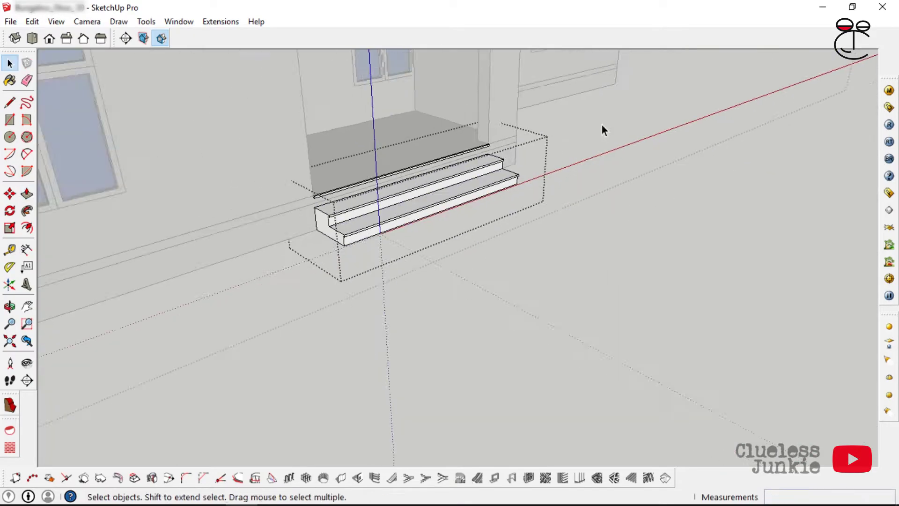
{"action": "left_click", "coordinate": [602, 129]}
- Copy the fitted steps group across the ground to the remaining recessed entrance
{"action": "middle_click_drag", "start_coordinate": [421, 155], "coordinate": [227, 171]}
{"action": "left_click", "coordinate": [365, 305]}
{"action": "left_click", "coordinate": [10, 193]}
{"action": "scroll", "coordinate": [265, 351], "scroll_direction": "up", "scroll_amount": 3}
{"action": "left_click", "coordinate": [270, 340]}
{"action": "key", "text": "ctrl"}
{"action": "scroll", "coordinate": [300, 319], "scroll_direction": "down", "scroll_amount": 6}
{"action": "middle_click_drag", "start_coordinate": [421, 196], "coordinate": [227, 183]}
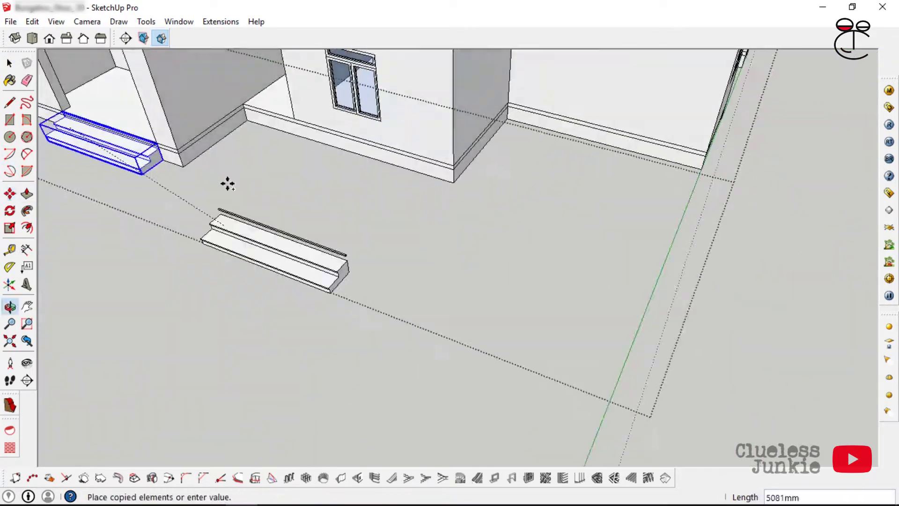
{"action": "scroll", "coordinate": [244, 117], "scroll_direction": "up", "scroll_amount": 6}
{"action": "middle_click_drag", "start_coordinate": [539, 216], "coordinate": [480, 159]}
{"action": "left_click", "coordinate": [523, 200]}
- Move the copied steps against the plinth so their end sits in the inner corner at the recessed entrance
{"action": "left_click", "coordinate": [523, 200]}
{"action": "scroll", "coordinate": [523, 200], "scroll_direction": "down", "scroll_amount": 6}
{"action": "scroll", "coordinate": [178, 239], "scroll_direction": "up", "scroll_amount": 4}
{"action": "left_click", "coordinate": [159, 406]}
{"action": "scroll", "coordinate": [159, 405], "scroll_direction": "down", "scroll_amount": 2}
{"action": "key", "text": "space"}
{"action": "scroll", "coordinate": [434, 273], "scroll_direction": "up", "scroll_amount": 2}
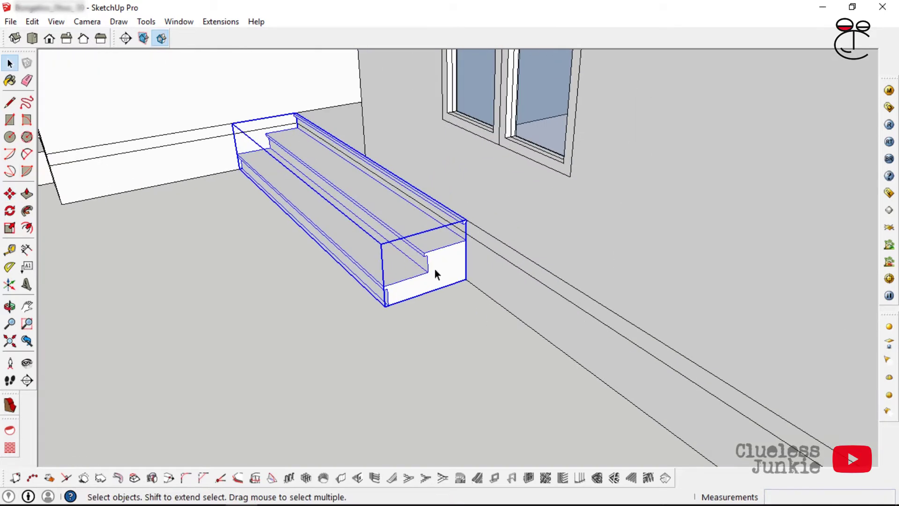
- Push the stair's free end back 1450 mm to the opening's edge, shorten the nosing to match and close the group
{"action": "left_click", "coordinate": [26, 197]}
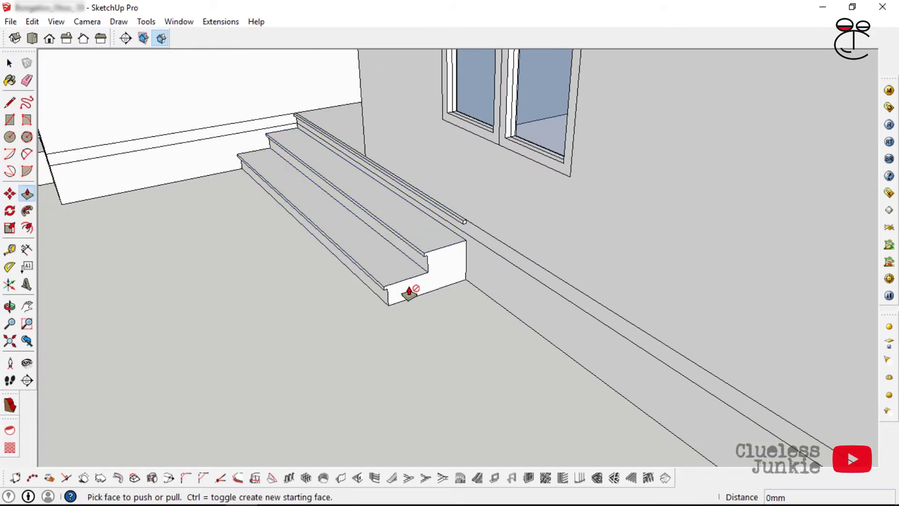
{"action": "key", "text": "space"}
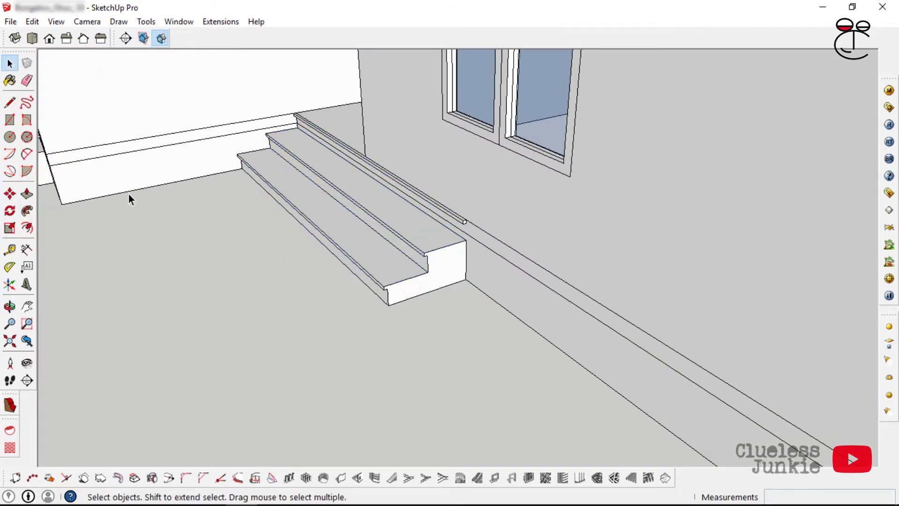
{"action": "double_click", "coordinate": [443, 274]}
{"action": "left_click", "coordinate": [437, 271]}
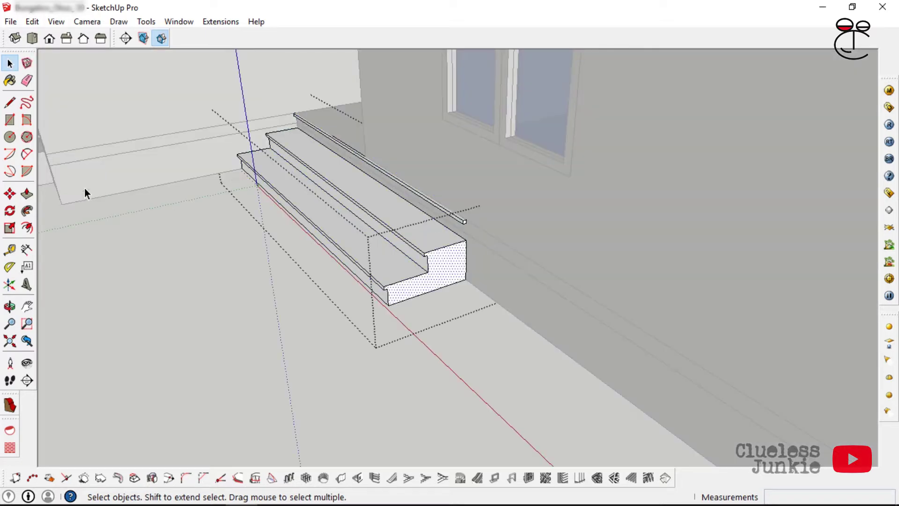
{"action": "left_click", "coordinate": [440, 277]}
{"action": "middle_click_drag", "start_coordinate": [364, 201], "coordinate": [345, 191]}
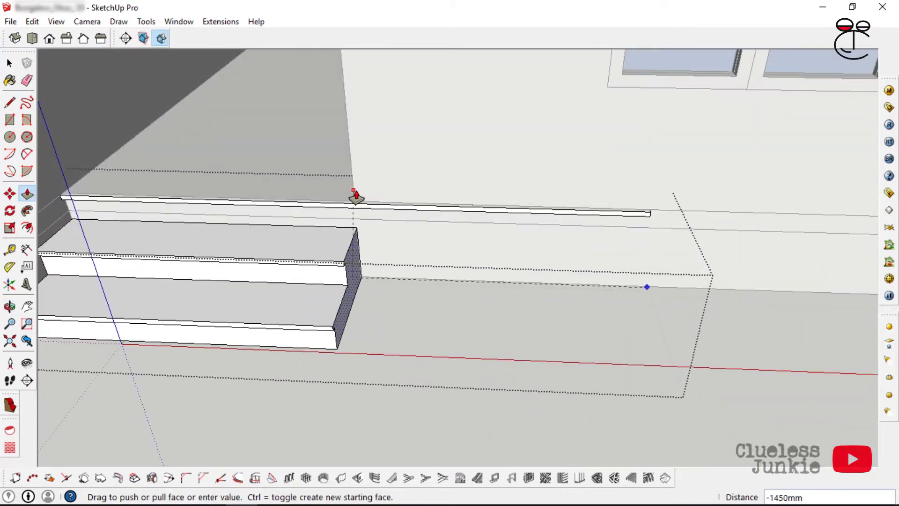
{"action": "middle_click_drag", "start_coordinate": [411, 205], "coordinate": [668, 330]}
{"action": "left_click", "coordinate": [661, 331]}
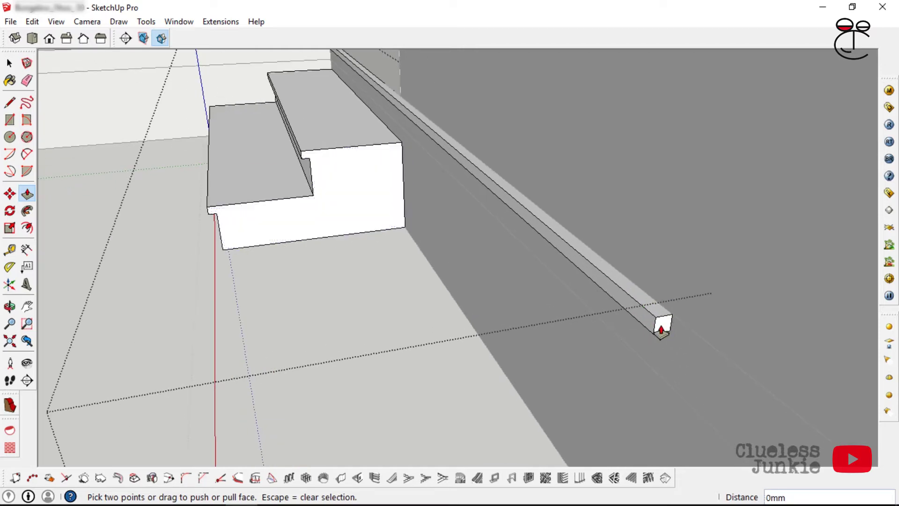
{"action": "middle_click_drag", "start_coordinate": [624, 277], "coordinate": [468, 249]}
{"action": "scroll", "coordinate": [470, 261], "scroll_direction": "down", "scroll_amount": 6}
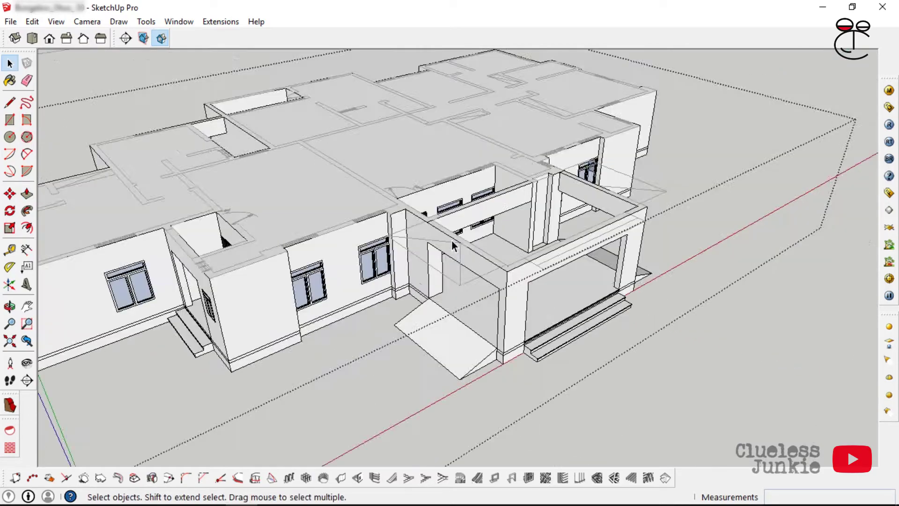
- Copy the top edge of the recessed entrance's back wall 50 mm downward to outline a thin strip
{"action": "scroll", "coordinate": [451, 239], "scroll_direction": "up", "scroll_amount": 2}
{"action": "scroll", "coordinate": [427, 173], "scroll_direction": "up", "scroll_amount": 3}
{"action": "left_click", "coordinate": [427, 173]}
{"action": "scroll", "coordinate": [623, 93], "scroll_direction": "up", "scroll_amount": 2}
{"action": "scroll", "coordinate": [623, 98], "scroll_direction": "up", "scroll_amount": 3}
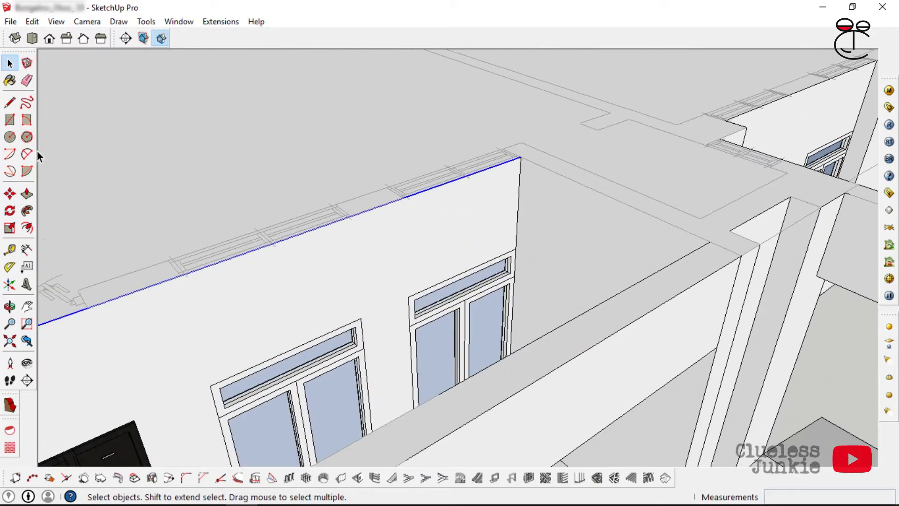
{"action": "left_click", "coordinate": [10, 193]}
{"action": "scroll", "coordinate": [538, 168], "scroll_direction": "up", "scroll_amount": 5}
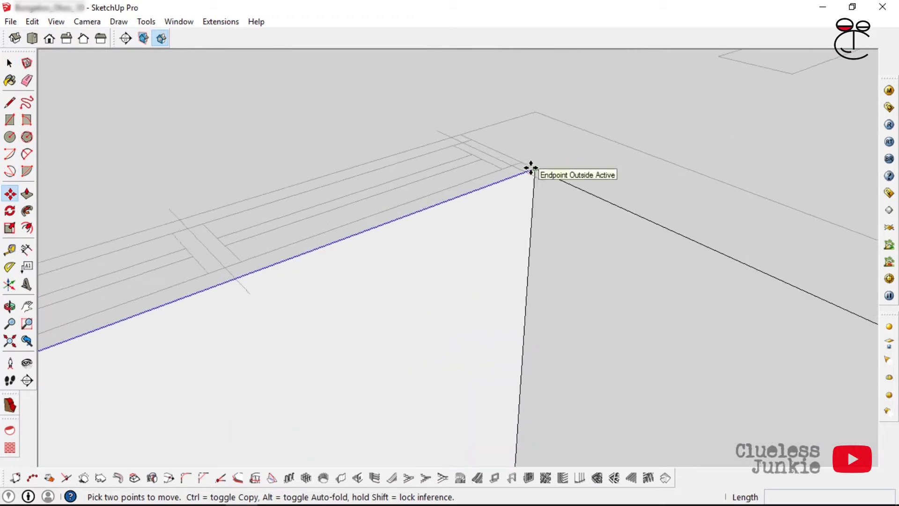
{"action": "left_click", "coordinate": [534, 168]}
{"action": "key", "text": "ctrl"}
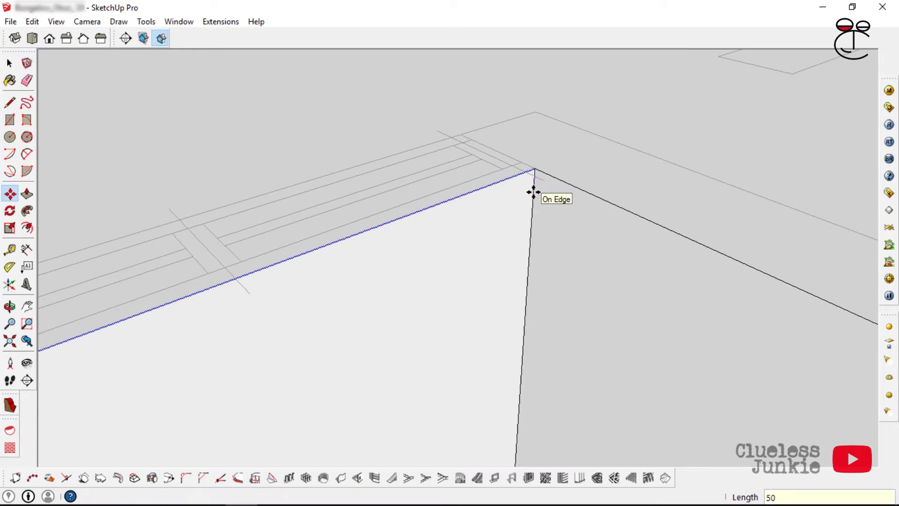
{"action": "left_click", "coordinate": [533, 171]}
{"action": "key", "text": "ctrl"}
{"action": "left_click", "coordinate": [534, 187]}
{"action": "scroll", "coordinate": [421, 162], "scroll_direction": "down", "scroll_amount": 3}
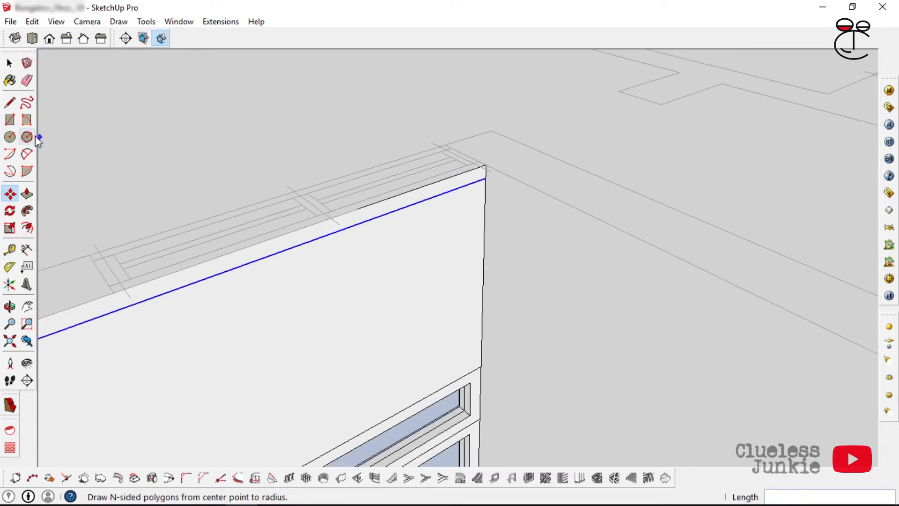
- Extrude the 50 mm strip outward to form a slab covering the recessed entrance area
{"action": "left_click", "coordinate": [26, 194]}
{"action": "left_click", "coordinate": [357, 227]}
{"action": "scroll", "coordinate": [373, 226], "scroll_direction": "down", "scroll_amount": 3}
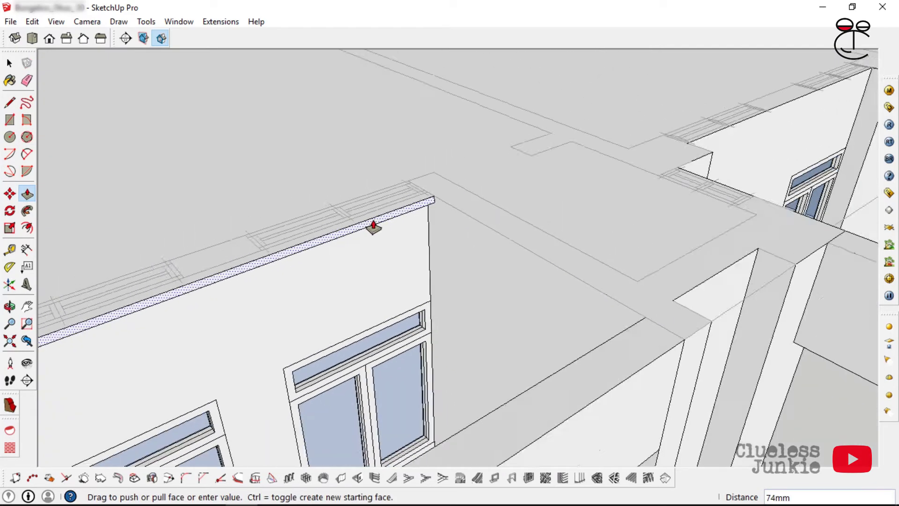
{"action": "left_click", "coordinate": [558, 297]}
{"action": "scroll", "coordinate": [510, 197], "scroll_direction": "up", "scroll_amount": 3}
{"action": "scroll", "coordinate": [515, 174], "scroll_direction": "down", "scroll_amount": 3}
{"action": "key", "text": "space"}
- Copy the top edge of the short house wall beside the porch column 50 mm downward
{"action": "middle_click_drag", "start_coordinate": [482, 235], "coordinate": [187, 174]}
{"action": "scroll", "coordinate": [526, 231], "scroll_direction": "up", "scroll_amount": 2}
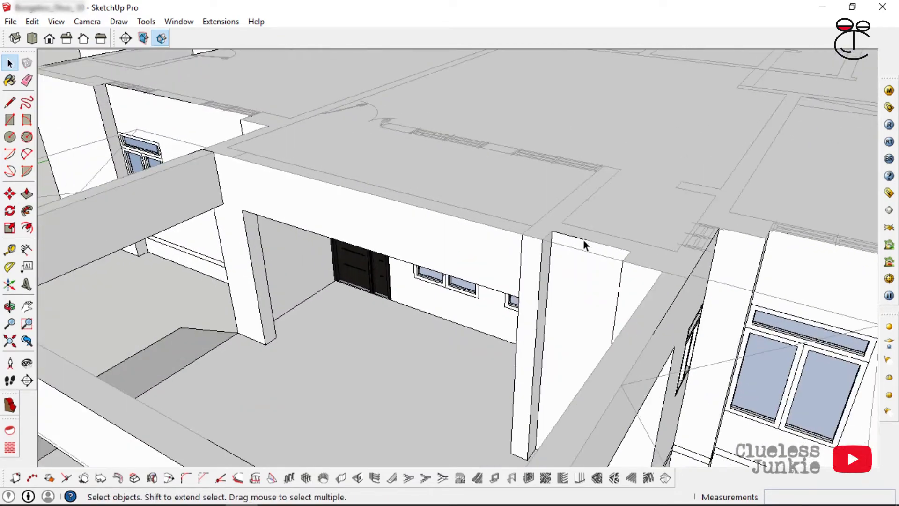
{"action": "left_click", "coordinate": [584, 241]}
{"action": "key", "text": "m"}
{"action": "scroll", "coordinate": [536, 231], "scroll_direction": "up", "scroll_amount": 5}
{"action": "key", "text": "ctrl"}
{"action": "left_click", "coordinate": [538, 228]}
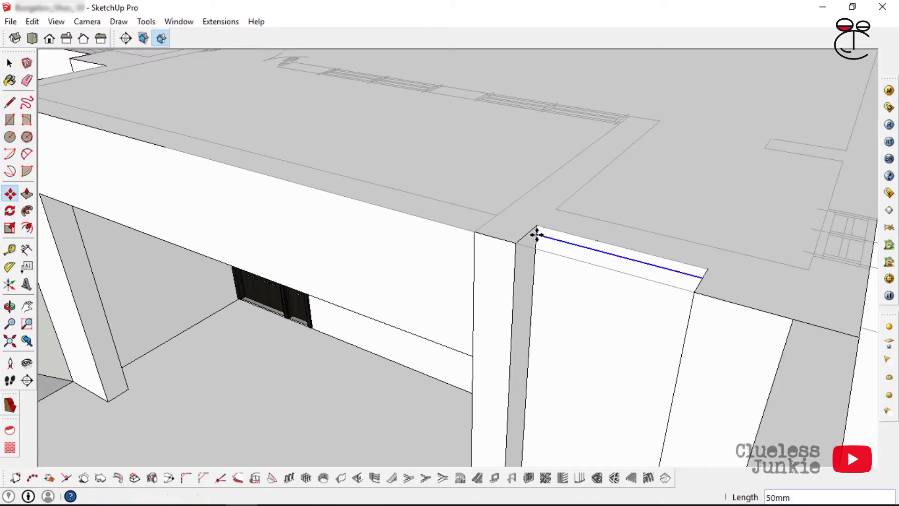
- Extrude the thin strip beside the porch column outward to the front beam to start the porch ceiling slab
{"action": "key", "text": "p"}
{"action": "scroll", "coordinate": [675, 180], "scroll_direction": "down", "scroll_amount": 2}
{"action": "left_click", "coordinate": [613, 250]}
{"action": "left_click", "coordinate": [534, 241]}
{"action": "scroll", "coordinate": [538, 145], "scroll_direction": "down", "scroll_amount": 3}
{"action": "left_click", "coordinate": [598, 226]}
{"action": "scroll", "coordinate": [445, 276], "scroll_direction": "down", "scroll_amount": 4}
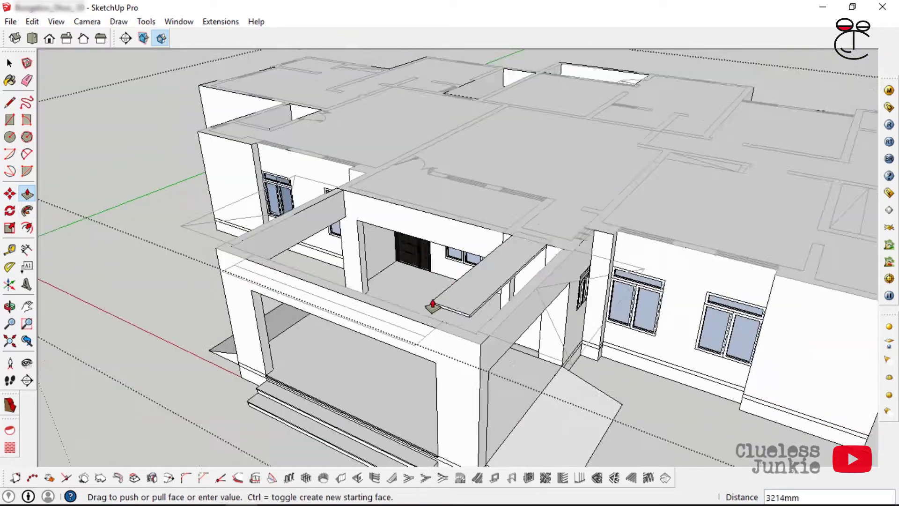
{"action": "left_click", "coordinate": [428, 321]}
- Widen the porch ceiling slab 375 mm toward the nearer side beam
{"action": "scroll", "coordinate": [428, 319], "scroll_direction": "up", "scroll_amount": 2}
{"action": "scroll", "coordinate": [562, 295], "scroll_direction": "up", "scroll_amount": 1}
{"action": "left_click", "coordinate": [520, 281]}
{"action": "left_click", "coordinate": [483, 364]}
{"action": "middle_click_drag", "start_coordinate": [454, 300], "coordinate": [772, 274]}
{"action": "scroll", "coordinate": [615, 295], "scroll_direction": "up", "scroll_amount": 1}
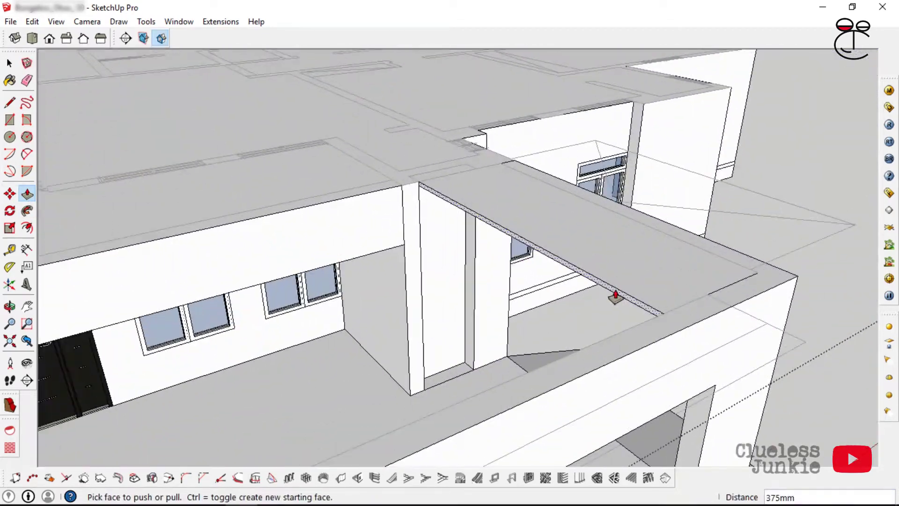
- Extend the opposite side face of the porch slab 4575 mm across to cover the whole porch
{"action": "left_click", "coordinate": [616, 296]}
{"action": "scroll", "coordinate": [518, 281], "scroll_direction": "down", "scroll_amount": 4}
{"action": "left_click", "coordinate": [226, 301]}
{"action": "scroll", "coordinate": [395, 309], "scroll_direction": "up", "scroll_amount": 3}
{"action": "left_click", "coordinate": [661, 278]}
{"action": "scroll", "coordinate": [327, 375], "scroll_direction": "down", "scroll_amount": 1}
{"action": "left_click", "coordinate": [231, 417]}
{"action": "scroll", "coordinate": [491, 213], "scroll_direction": "down", "scroll_amount": 4}
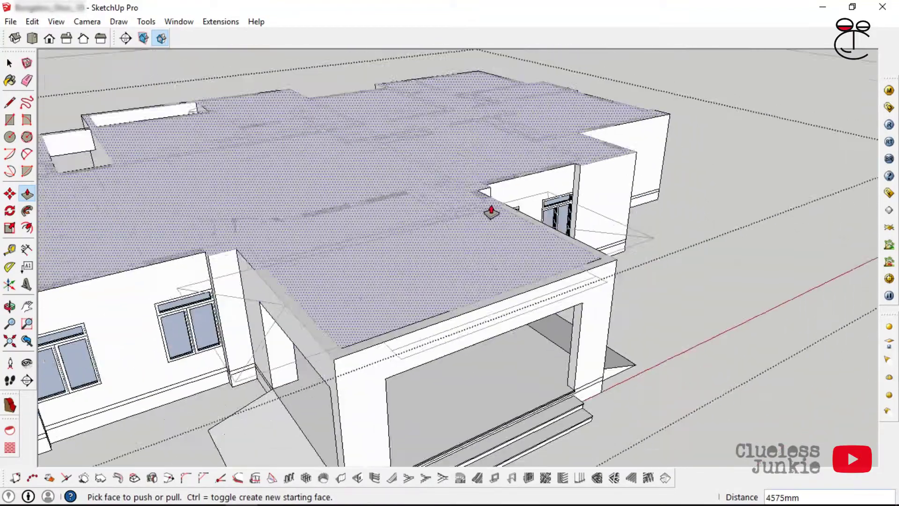
- Copy the top edge of the uncovered recess's windowed back wall downward to outline a thin strip
{"action": "scroll", "coordinate": [491, 213], "scroll_direction": "down", "scroll_amount": 2}
{"action": "middle_click_drag", "start_coordinate": [362, 305], "coordinate": [391, 336]}
{"action": "key", "text": "space"}
{"action": "scroll", "coordinate": [321, 275], "scroll_direction": "up", "scroll_amount": 2}
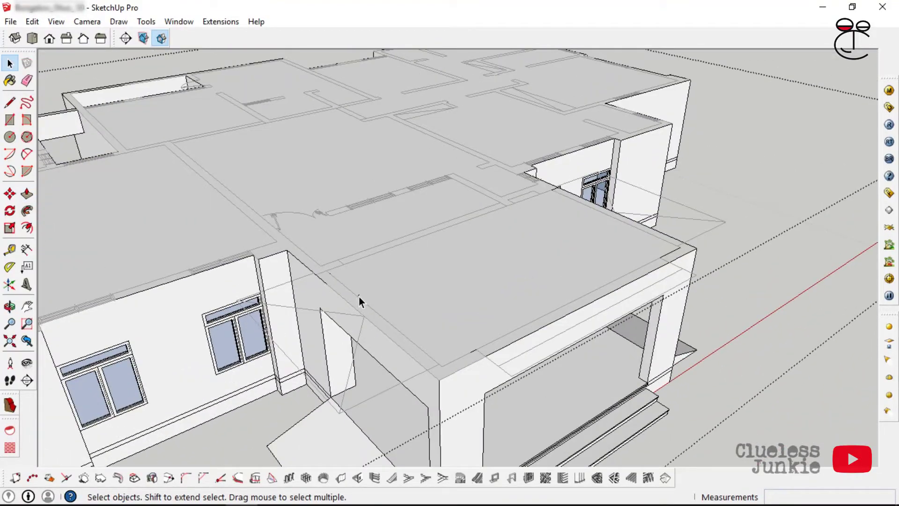
{"action": "left_click", "coordinate": [578, 279]}
{"action": "middle_click_drag", "start_coordinate": [578, 279], "coordinate": [265, 236]}
{"action": "scroll", "coordinate": [264, 245], "scroll_direction": "up", "scroll_amount": 4}
{"action": "left_click", "coordinate": [280, 239]}
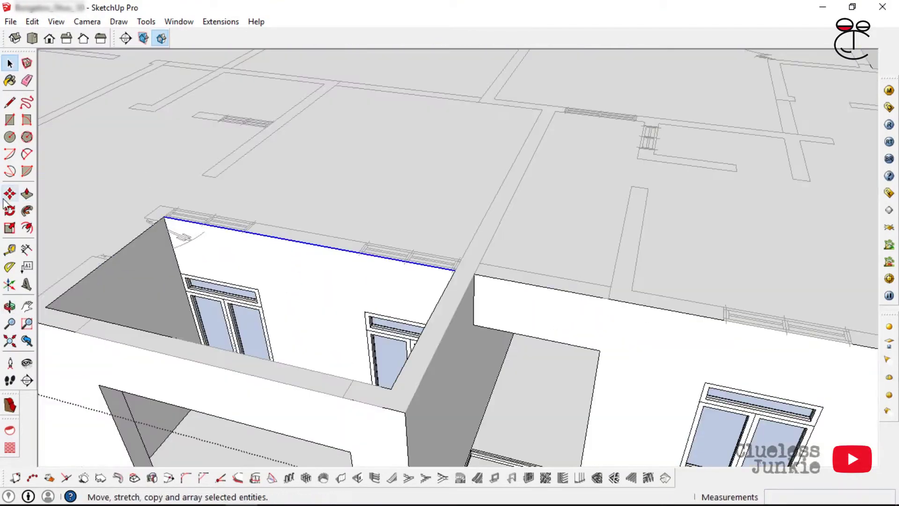
{"action": "left_click", "coordinate": [10, 193]}
{"action": "key", "text": "ctrl"}
{"action": "scroll", "coordinate": [160, 220], "scroll_direction": "up", "scroll_amount": 4}
{"action": "left_click", "coordinate": [159, 220]}
{"action": "left_click", "coordinate": [164, 214]}
- Extrude the thin strip outward to form a slab covering the recess
{"action": "left_click", "coordinate": [27, 194]}
{"action": "left_click", "coordinate": [368, 196]}
{"action": "left_click", "coordinate": [398, 316]}
{"action": "scroll", "coordinate": [436, 229], "scroll_direction": "down", "scroll_amount": 5}
- Select the perimeter edges of the main roof surface and copy them 450 mm down the walls
{"action": "key", "text": "space"}
{"action": "middle_click_drag", "start_coordinate": [586, 206], "coordinate": [412, 173]}
{"action": "double_click", "coordinate": [501, 240]}
{"action": "middle_click_drag", "start_coordinate": [557, 173], "coordinate": [693, 217]}
{"action": "scroll", "coordinate": [771, 343], "scroll_direction": "up", "scroll_amount": 2}
{"action": "left_click", "coordinate": [693, 316], "text": "shift"}
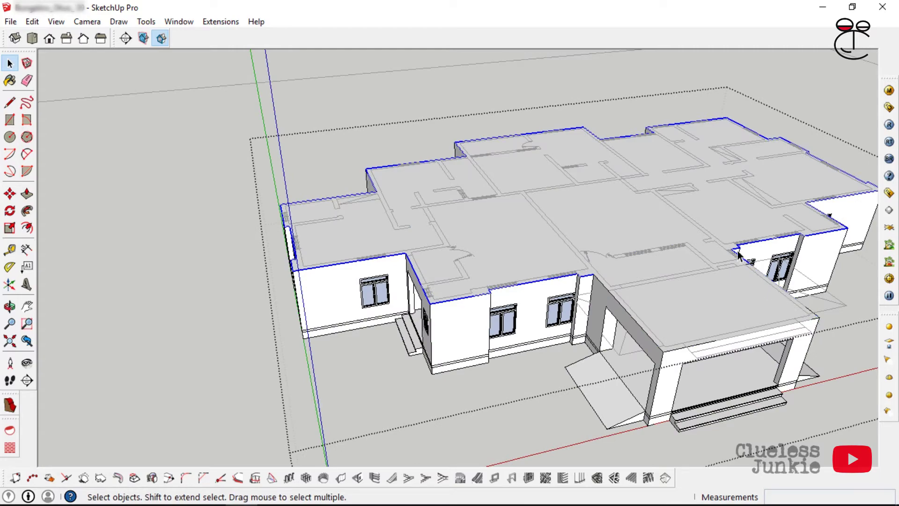
{"action": "middle_click_drag", "start_coordinate": [449, 270], "coordinate": [573, 215]}
{"action": "left_click", "coordinate": [10, 194]}
{"action": "key", "text": "ctrl"}
{"action": "scroll", "coordinate": [428, 237], "scroll_direction": "up", "scroll_amount": 2}
{"action": "scroll", "coordinate": [599, 216], "scroll_direction": "up", "scroll_amount": 3}
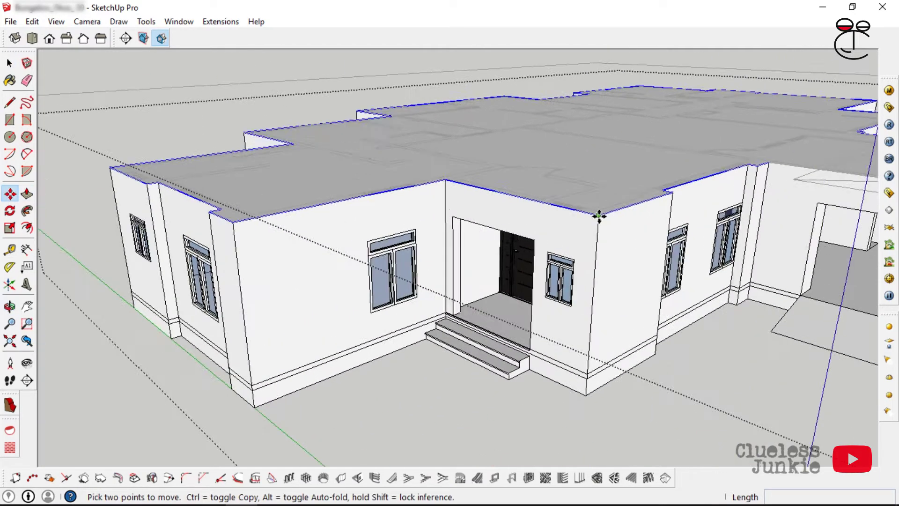
{"action": "left_click", "coordinate": [598, 216]}
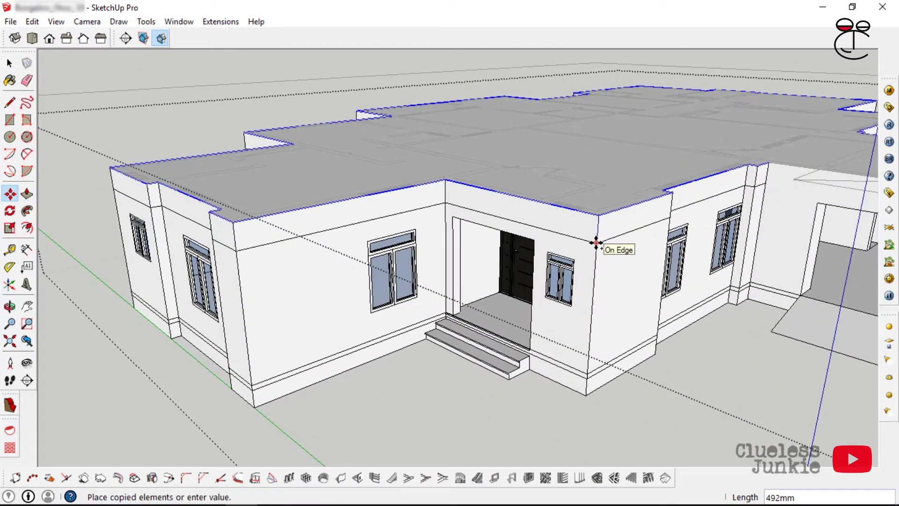
{"action": "type", "text": "450"}
{"action": "key", "text": "Return"}
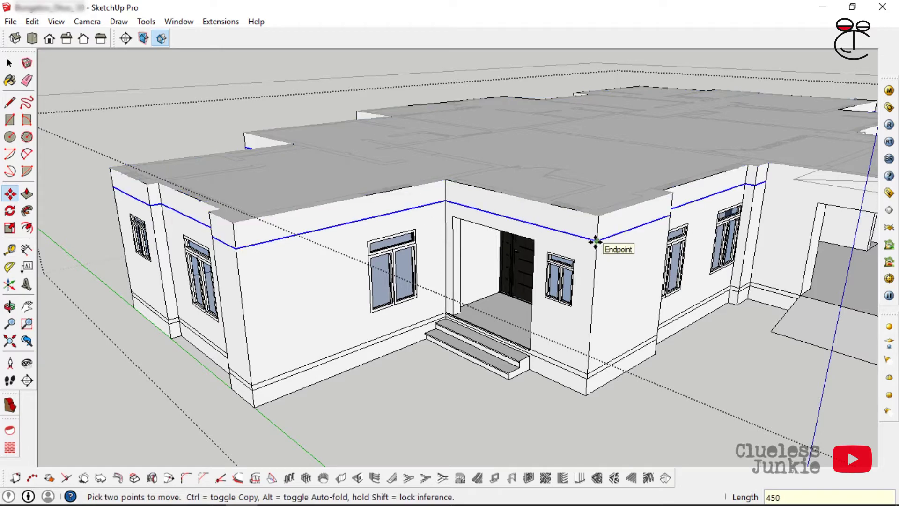
- Copy the lowered perimeter line 100 mm upward to outline a band around the walls
{"action": "key", "text": "ctrl"}
{"action": "left_click", "coordinate": [595, 241]}
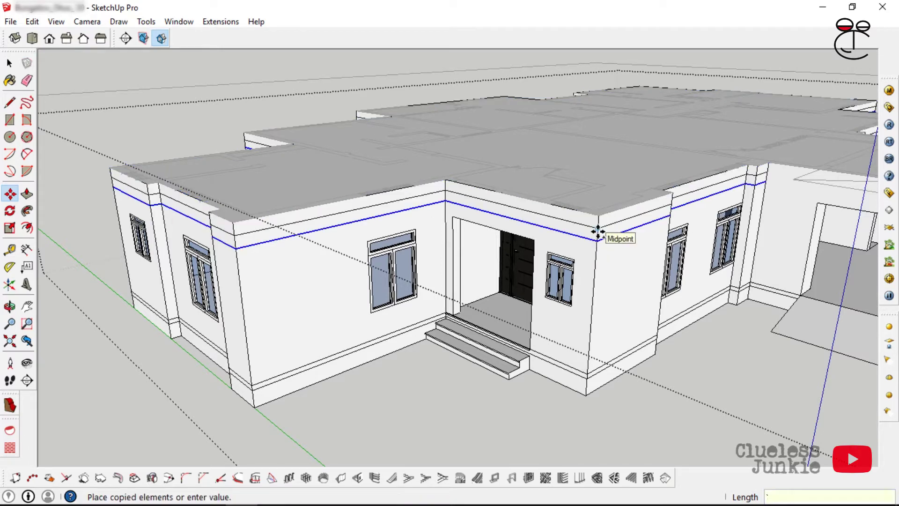
{"action": "type", "text": "100"}
{"action": "key", "text": "Return"}
{"action": "middle_click_drag", "start_coordinate": [601, 214], "coordinate": [579, 146]}
{"action": "scroll", "coordinate": [339, 211], "scroll_direction": "up", "scroll_amount": 3}
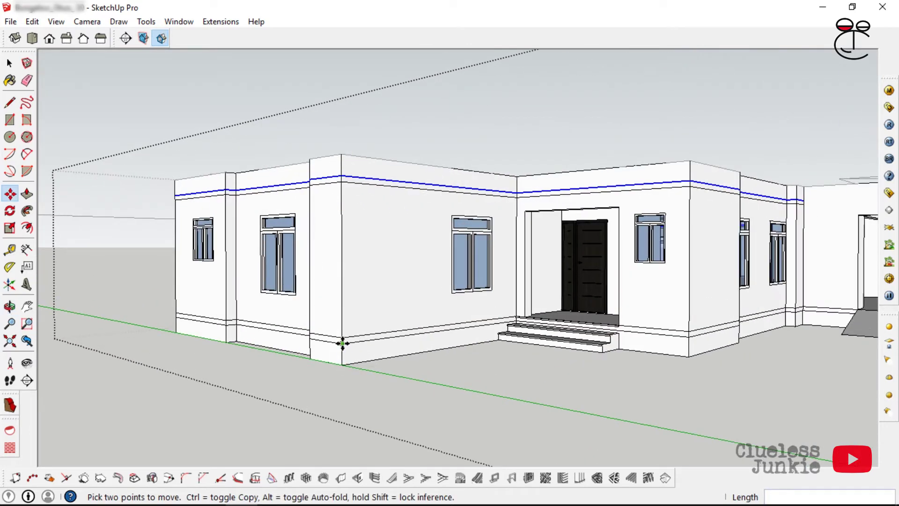
- Offset the side and top edges of the recessed entrance opening 100 mm outward to outline a frame
{"action": "key", "text": "space"}
{"action": "scroll", "coordinate": [343, 343], "scroll_direction": "down", "scroll_amount": 3}
{"action": "middle_click_drag", "start_coordinate": [409, 344], "coordinate": [374, 380]}
{"action": "scroll", "coordinate": [482, 278], "scroll_direction": "up", "scroll_amount": 4}
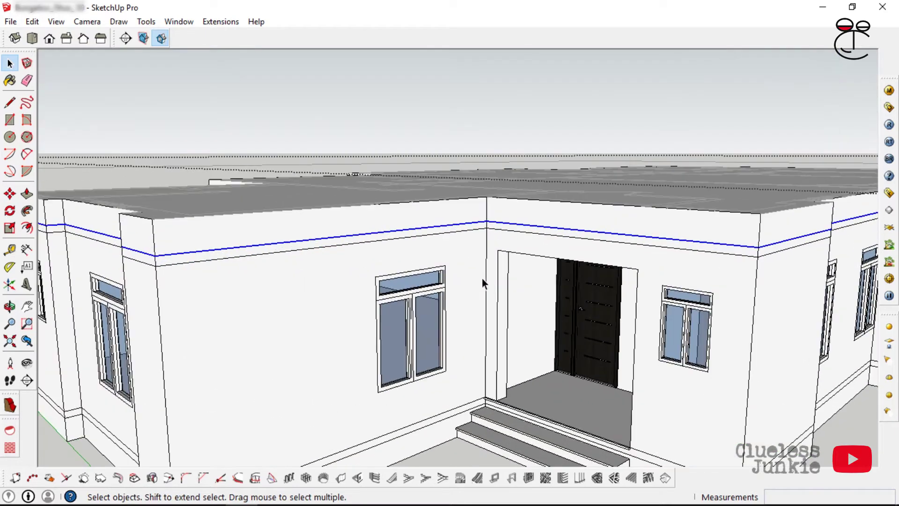
{"action": "left_click", "coordinate": [497, 288]}
{"action": "left_click", "coordinate": [534, 255], "text": "shift"}
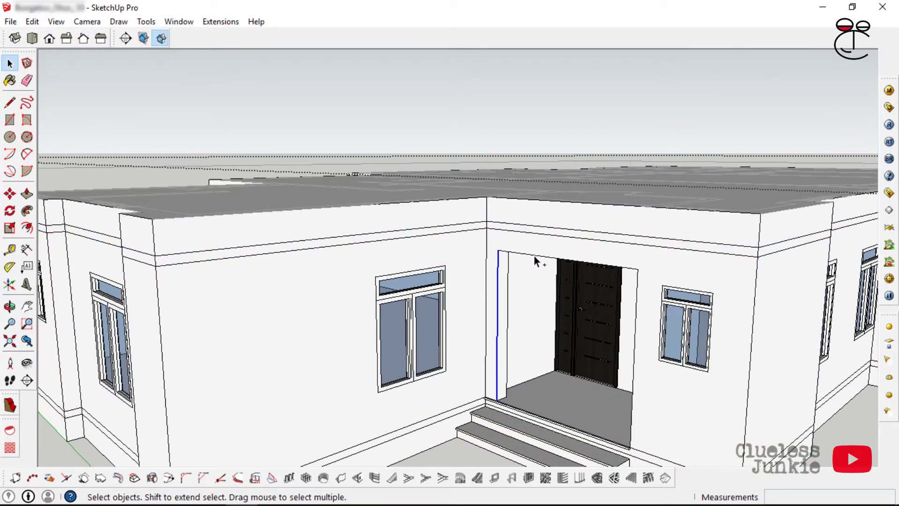
{"action": "left_click", "coordinate": [633, 393], "text": "shift"}
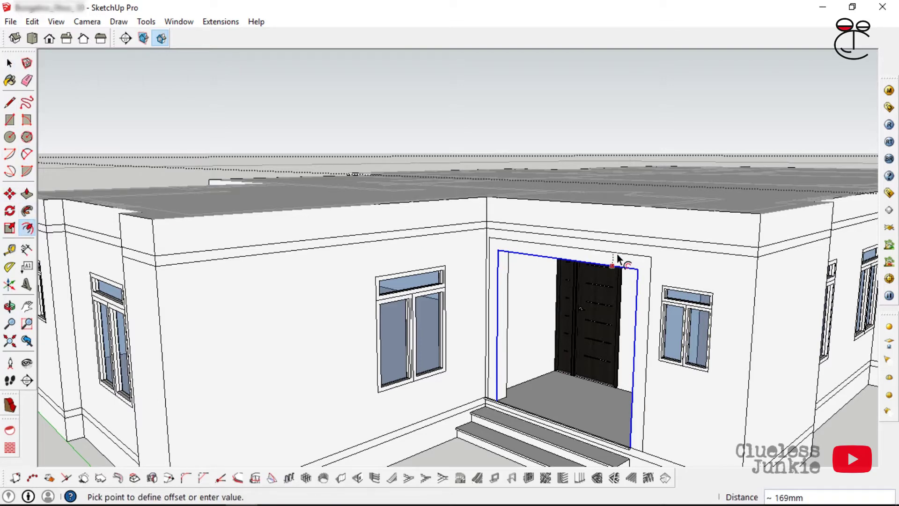
{"action": "key", "text": "Return"}
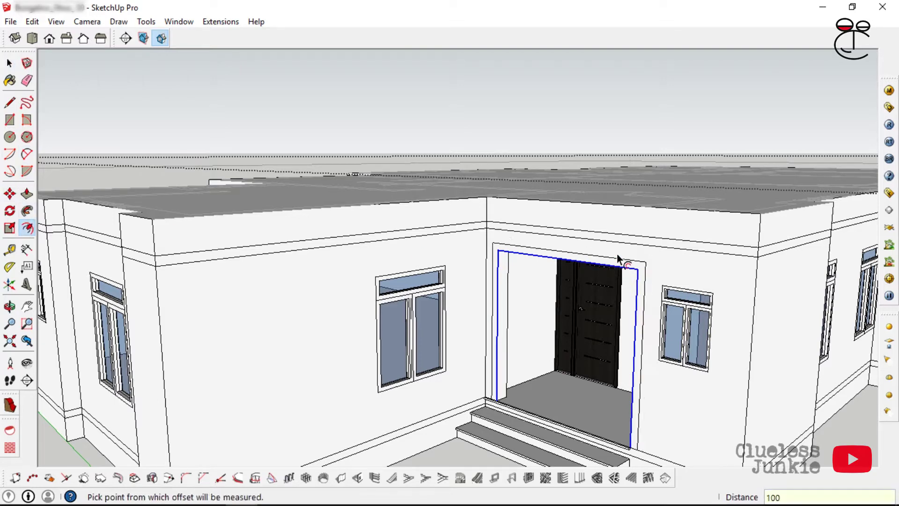
- Draw a short vertical line upward from an upper corner of the front porch opening
{"action": "scroll", "coordinate": [448, 247], "scroll_direction": "down", "scroll_amount": 3}
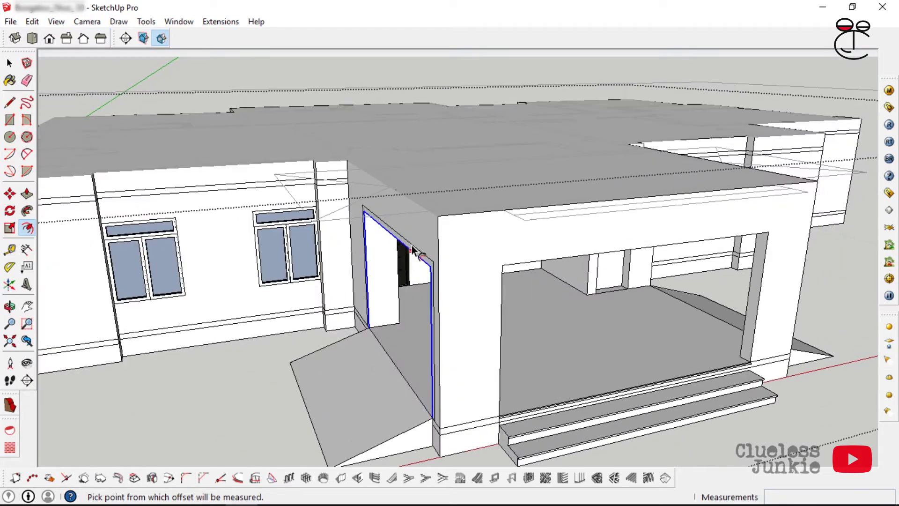
{"action": "scroll", "coordinate": [539, 241], "scroll_direction": "up", "scroll_amount": 3}
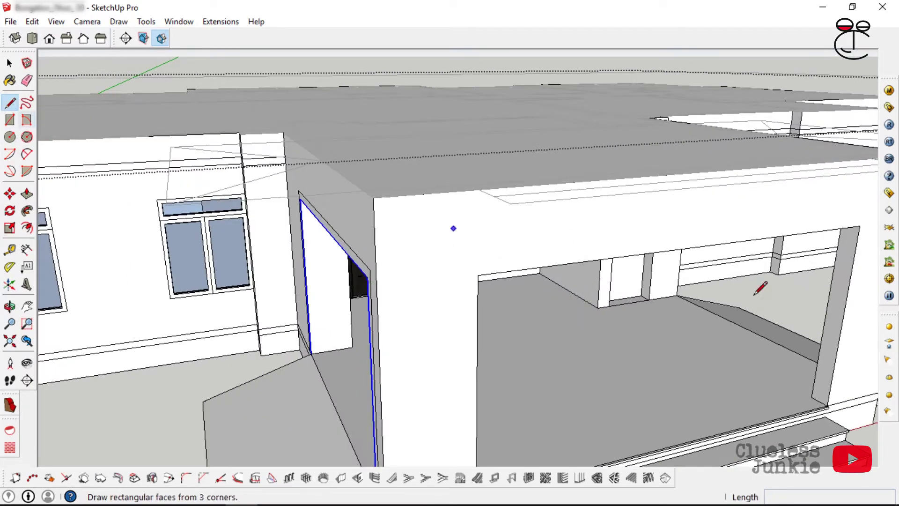
{"action": "scroll", "coordinate": [478, 276], "scroll_direction": "up", "scroll_amount": 2}
{"action": "left_click", "coordinate": [477, 277]}
{"action": "key", "text": "space"}
- Copy the short vertical line 200 mm inward along the front opening's top edge
{"action": "scroll", "coordinate": [479, 265], "scroll_direction": "up", "scroll_amount": 1}
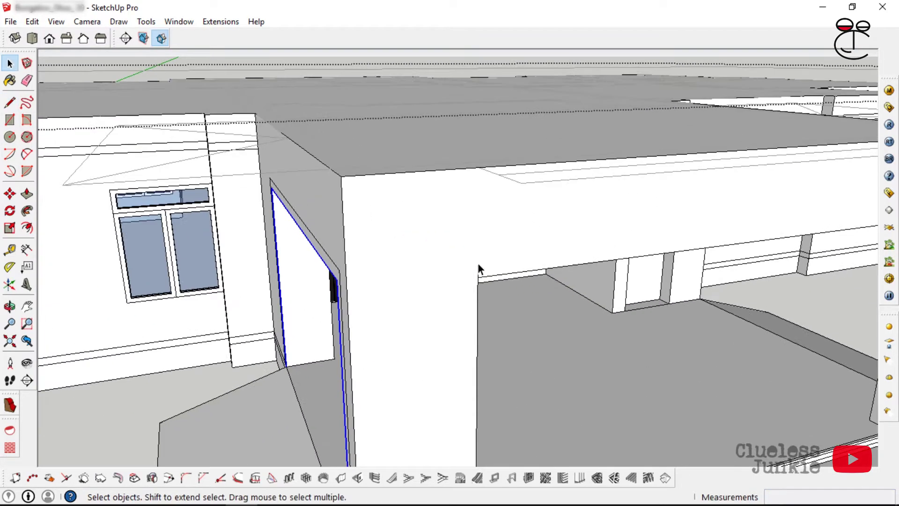
{"action": "left_click", "coordinate": [10, 193]}
{"action": "left_click", "coordinate": [478, 277]}
{"action": "key", "text": "ctrl"}
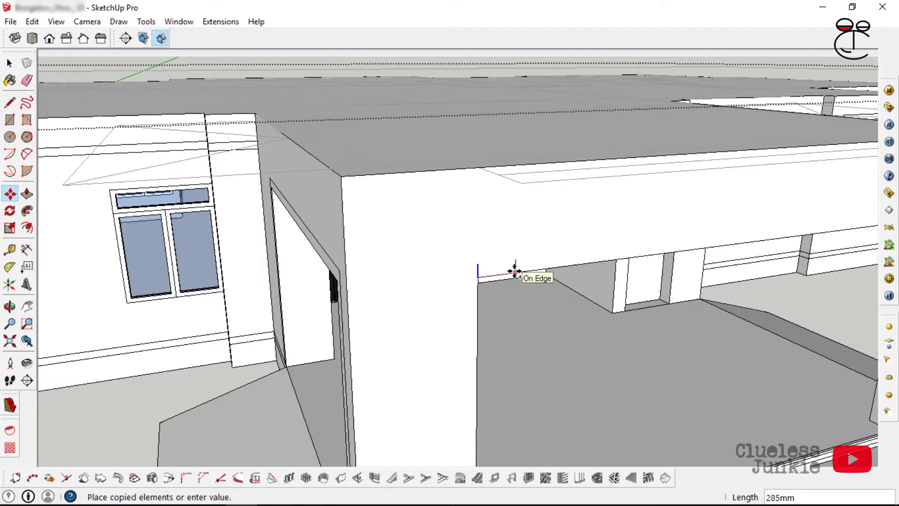
{"action": "type", "text": "200"}
{"action": "key", "text": "Return"}
{"action": "key", "text": "space"}
- Copy the short line to the matching inset position at the other end of the front opening's top edge
{"action": "key", "text": "m"}
{"action": "left_click", "coordinate": [497, 271]}
{"action": "key", "text": "ctrl"}
{"action": "scroll", "coordinate": [497, 270], "scroll_direction": "down", "scroll_amount": 3}
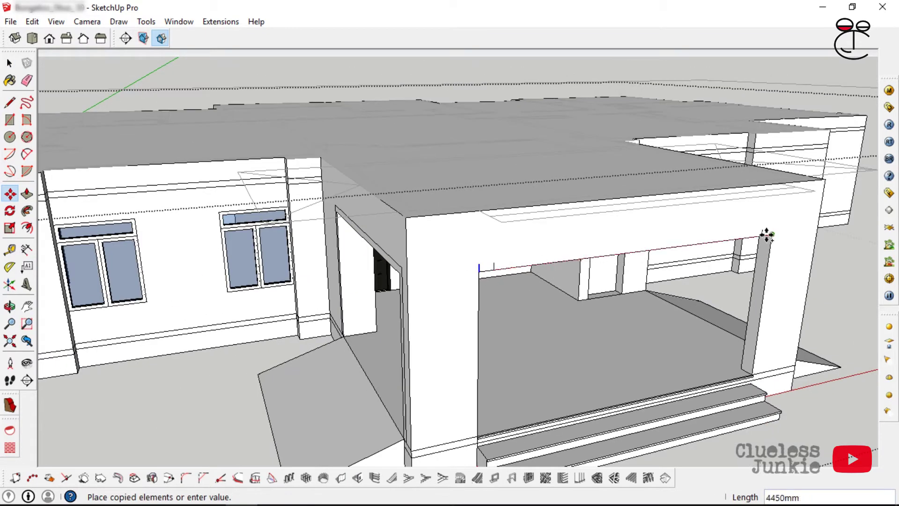
{"action": "scroll", "coordinate": [769, 235], "scroll_direction": "up", "scroll_amount": 2}
{"action": "left_click", "coordinate": [770, 234]}
{"action": "scroll", "coordinate": [769, 235], "scroll_direction": "down", "scroll_amount": 2}
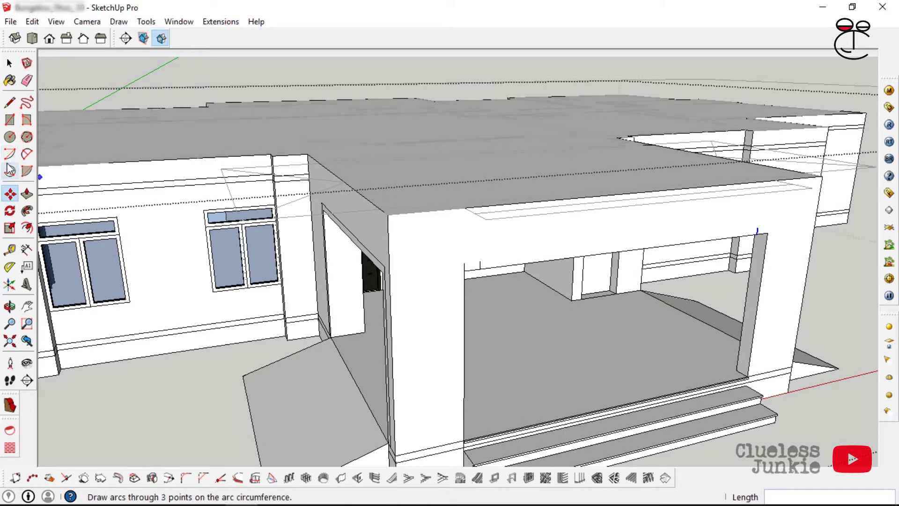
- Draw an arc with a 200 mm bulge between the two inset lines and push the area below it 225 mm through the front beam
{"action": "left_click", "coordinate": [26, 155]}
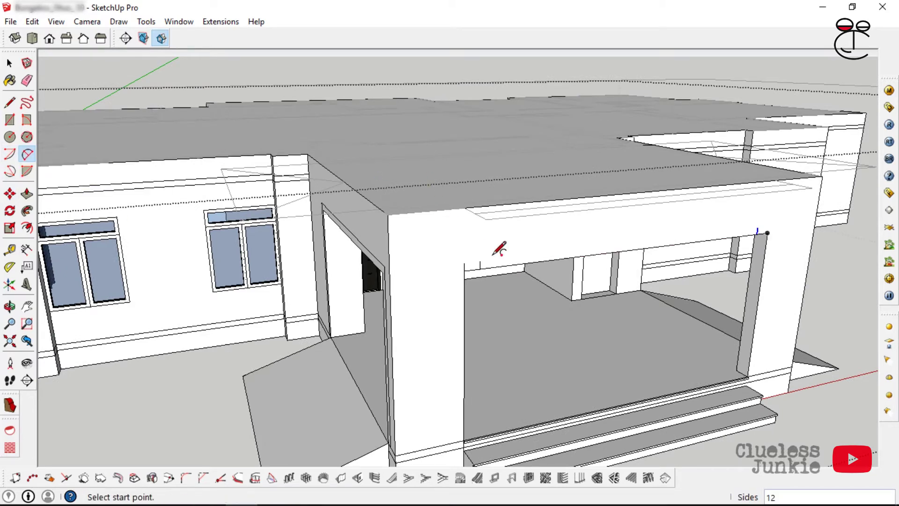
{"action": "left_click", "coordinate": [479, 260]}
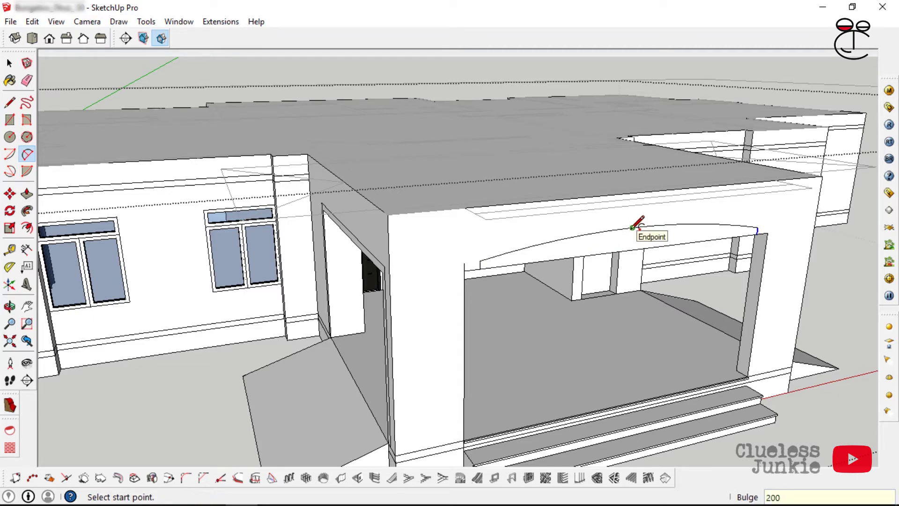
{"action": "key", "text": "p"}
{"action": "left_click", "coordinate": [627, 251]}
{"action": "left_click", "coordinate": [616, 245]}
{"action": "middle_click_drag", "start_coordinate": [707, 208], "coordinate": [698, 159]}
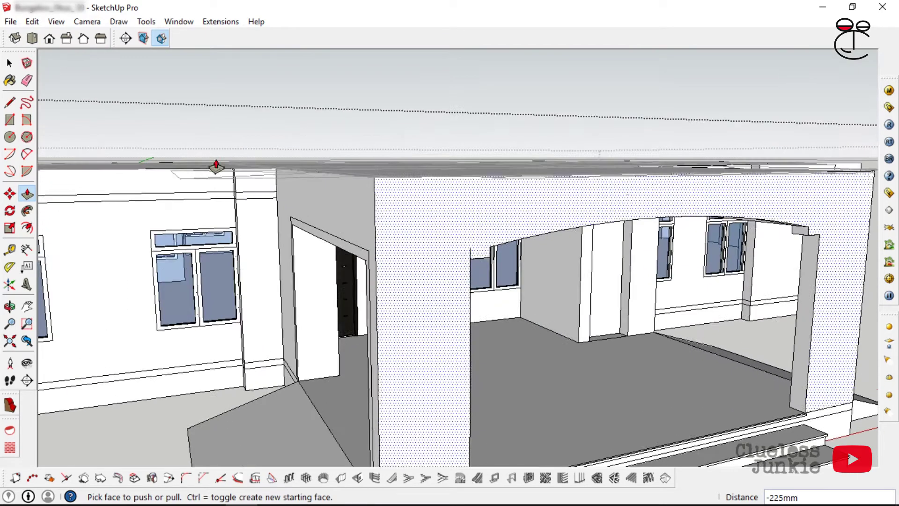
- Erase the leftover corner line and offset the arched front opening's edges outward, repeating the last offset distance
{"action": "key", "text": "e"}
{"action": "scroll", "coordinate": [482, 248], "scroll_direction": "up", "scroll_amount": 1}
{"action": "scroll", "coordinate": [464, 255], "scroll_direction": "down", "scroll_amount": 2}
{"action": "key", "text": "space"}
{"action": "left_click", "coordinate": [465, 256]}
{"action": "left_click", "coordinate": [466, 257]}
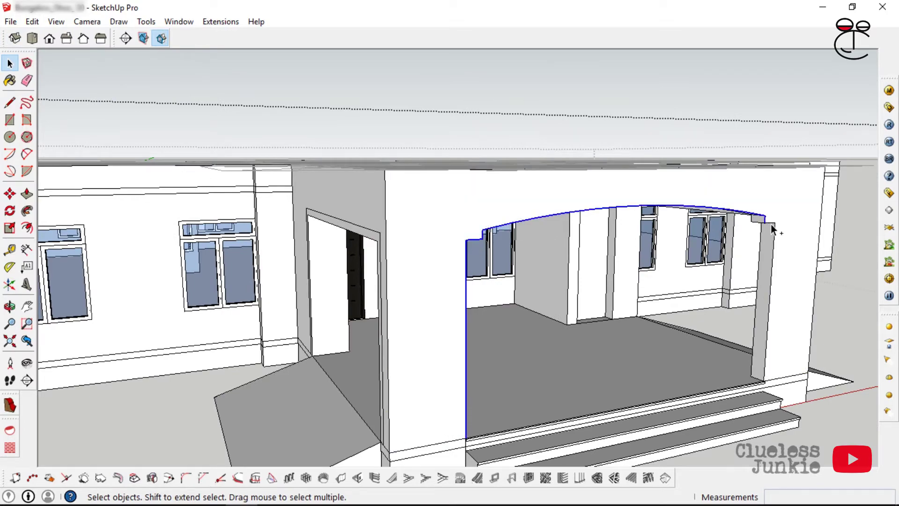
{"action": "middle_click_drag", "start_coordinate": [777, 258], "coordinate": [459, 315]}
{"action": "key", "text": "f"}
{"action": "scroll", "coordinate": [725, 292], "scroll_direction": "up", "scroll_amount": 2}
{"action": "double_click", "coordinate": [725, 292]}
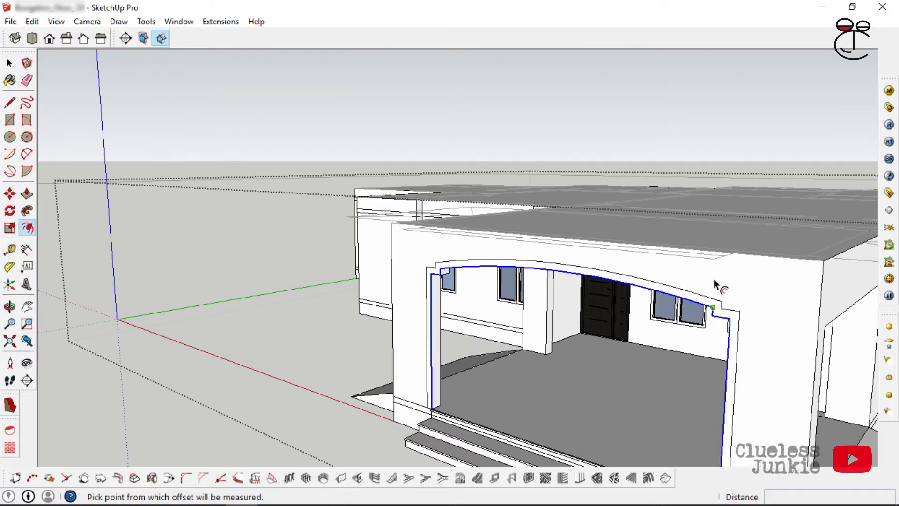
- Draw a short vertical line above the side porch opening's corner and copy it inward near both ends of the top edge
{"action": "scroll", "coordinate": [713, 287], "scroll_direction": "down", "scroll_amount": 3}
{"action": "middle_click_drag", "start_coordinate": [712, 288], "coordinate": [684, 262]}
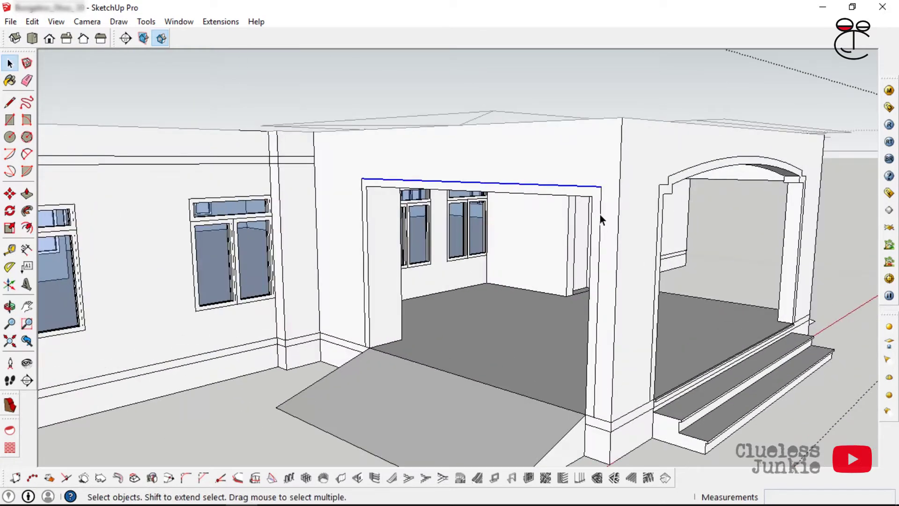
{"action": "key", "text": "l"}
{"action": "scroll", "coordinate": [360, 190], "scroll_direction": "up", "scroll_amount": 3}
{"action": "left_click", "coordinate": [359, 193]}
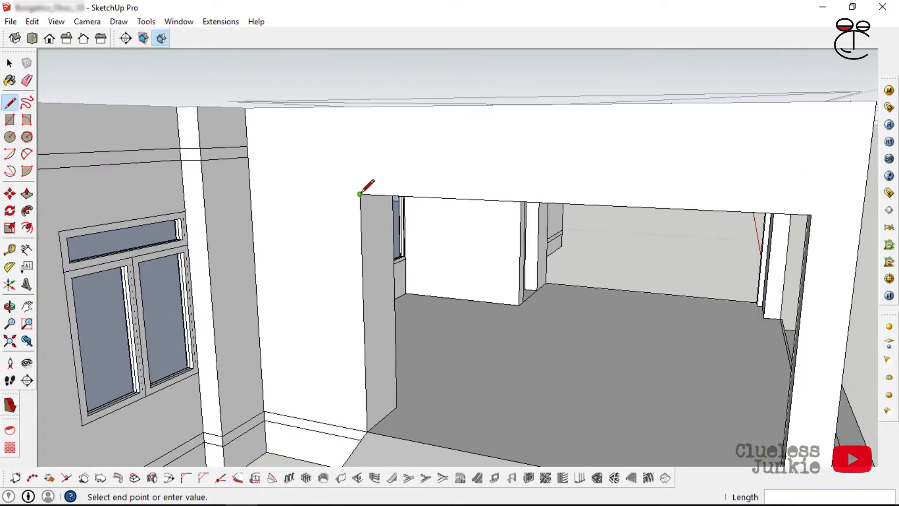
{"action": "key", "text": "Return"}
{"action": "key", "text": "m"}
{"action": "left_click", "coordinate": [366, 194]}
- Draw an arc between the two inset lines above the side porch opening and erase the leftover corner line
{"action": "key", "text": "a"}
{"action": "left_click", "coordinate": [322, 184]}
{"action": "left_click", "coordinate": [705, 199]}
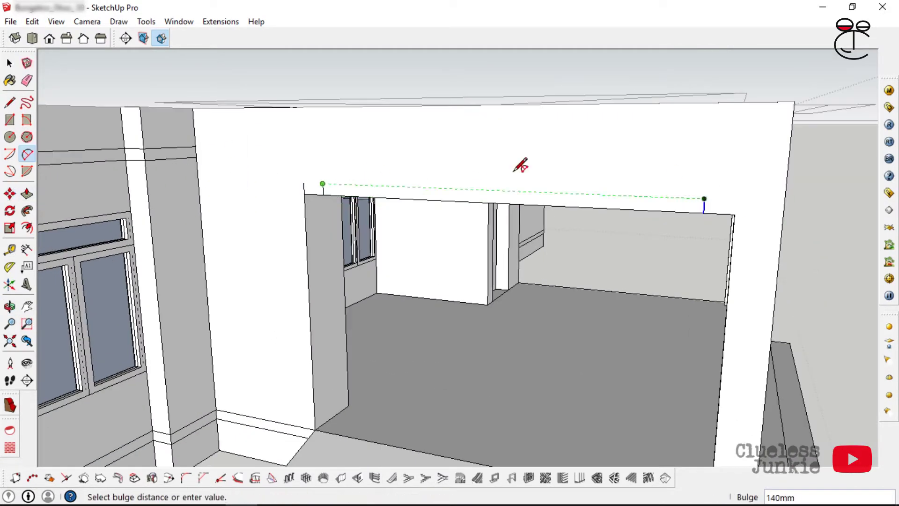
{"action": "key", "text": "Return"}
{"action": "key", "text": "e"}
- Copy the arc with its short end lines onto the beam above the opposite side porch opening
{"action": "key", "text": "space"}
{"action": "left_click", "coordinate": [506, 171]}
{"action": "left_click", "coordinate": [10, 193]}
{"action": "left_click", "coordinate": [395, 191]}
{"action": "scroll", "coordinate": [404, 161], "scroll_direction": "down", "scroll_amount": 8}
{"action": "left_click", "coordinate": [417, 184]}
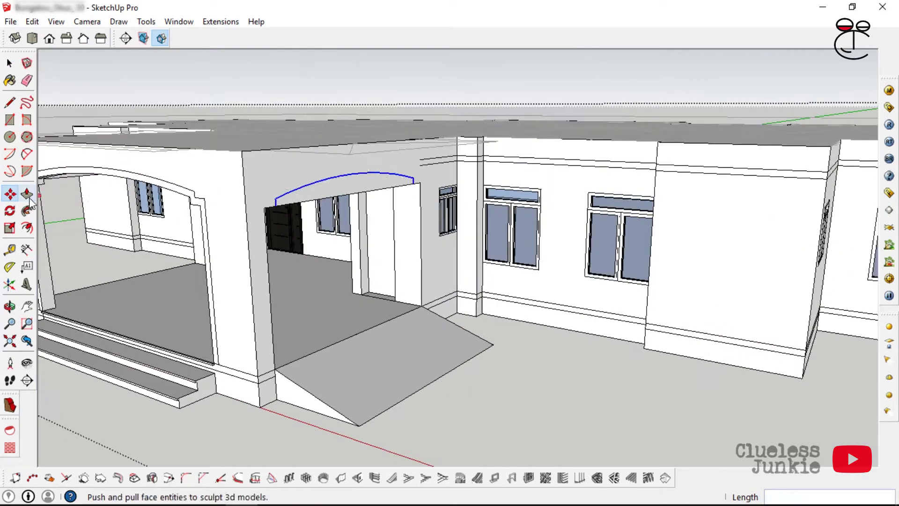
- Push the area beneath the arc through the side beam to cut the arched opening
{"action": "left_click", "coordinate": [27, 194]}
{"action": "left_click", "coordinate": [628, 189]}
{"action": "scroll", "coordinate": [674, 139], "scroll_direction": "down", "scroll_amount": 5}
- Select the side, step and arc edges of an arched side opening and offset them 100 mm outward
{"action": "key", "text": "space"}
{"action": "scroll", "coordinate": [539, 157], "scroll_direction": "up", "scroll_amount": 8}
{"action": "left_click", "coordinate": [519, 160], "text": "shift"}
{"action": "left_click", "coordinate": [679, 150], "text": "shift"}
{"action": "left_click", "coordinate": [694, 187], "text": "shift"}
{"action": "key", "text": "f"}
{"action": "left_click", "coordinate": [653, 133]}
{"action": "type", "text": "100"}
{"action": "key", "text": "Return"}
- Offset the edges of the remaining arched side opening outward to outline a matching frame
{"action": "key", "text": "space"}
{"action": "scroll", "coordinate": [344, 202], "scroll_direction": "up", "scroll_amount": 5}
{"action": "left_click", "coordinate": [592, 188], "text": "shift"}
{"action": "key", "text": "f"}
{"action": "key", "text": "e"}
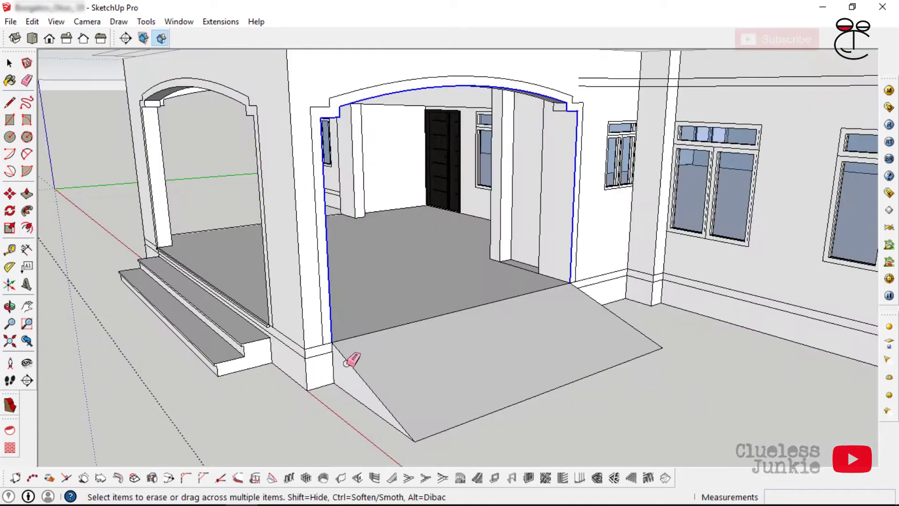
- Place a guide on the recessed window wall beside the porch and draw a short end line for its arc
{"action": "scroll", "coordinate": [351, 361], "scroll_direction": "down", "scroll_amount": 4}
{"action": "middle_click_drag", "start_coordinate": [629, 173], "coordinate": [501, 243]}
{"action": "key", "text": "t"}
{"action": "scroll", "coordinate": [501, 243], "scroll_direction": "up", "scroll_amount": 1}
{"action": "left_click", "coordinate": [488, 255]}
{"action": "scroll", "coordinate": [490, 279], "scroll_direction": "down", "scroll_amount": 2}
{"action": "left_click", "coordinate": [784, 266]}
{"action": "middle_click_drag", "start_coordinate": [627, 300], "coordinate": [119, 218]}
{"action": "scroll", "coordinate": [610, 258], "scroll_direction": "up", "scroll_amount": 3}
{"action": "key", "text": "l"}
{"action": "scroll", "coordinate": [630, 263], "scroll_direction": "up", "scroll_amount": 3}
{"action": "left_click", "coordinate": [630, 264]}
{"action": "scroll", "coordinate": [119, 218], "scroll_direction": "up", "scroll_amount": 2}
{"action": "key", "text": "Return"}
- Delete the leftover construction lines around the new end lines on the recessed wall
{"action": "middle_click_drag", "start_coordinate": [331, 266], "coordinate": [510, 271]}
{"action": "key", "text": "space"}
{"action": "left_click", "coordinate": [510, 271]}
{"action": "key", "text": "Delete"}
{"action": "left_click", "coordinate": [488, 232]}
{"action": "key", "text": "Delete"}
- Draw an arc with a 250 mm bulge between the two short end lines on the recessed wall
{"action": "mouse_move", "coordinate": [519, 218]}
{"action": "middle_mouse_down"}
{"action": "mouse_move", "coordinate": [451, 189]}
{"action": "mouse_move", "coordinate": [548, 209]}
{"action": "mouse_move", "coordinate": [472, 206]}
{"action": "mouse_move", "coordinate": [453, 167]}
{"action": "mouse_move", "coordinate": [562, 152]}
{"action": "middle_mouse_up"}
{"action": "left_click", "coordinate": [24, 155]}
{"action": "scroll", "coordinate": [322, 242], "scroll_direction": "up", "scroll_amount": 2}
{"action": "left_click", "coordinate": [316, 244]}
{"action": "left_click", "coordinate": [623, 224]}
{"action": "type", "text": "250"}
{"action": "key", "text": "Return"}
- Erase the upper band lines running above the two windows of the recessed wall beside the porch
{"action": "key", "text": "e"}
{"action": "scroll", "coordinate": [259, 173], "scroll_direction": "up", "scroll_amount": 3}
{"action": "left_click", "coordinate": [254, 176]}
{"action": "left_click", "coordinate": [294, 192]}
{"action": "left_click", "coordinate": [324, 173]}
{"action": "scroll", "coordinate": [326, 176], "scroll_direction": "down", "scroll_amount": 3}
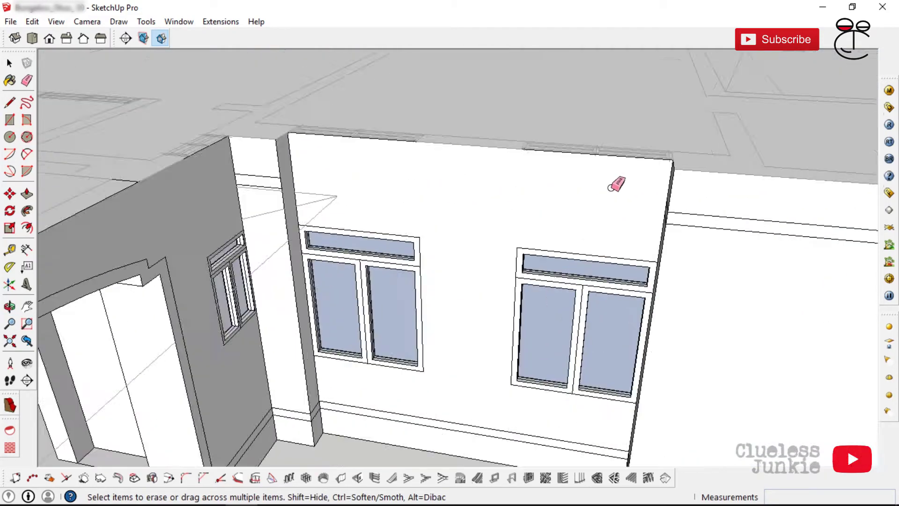
- Place a guide 750 mm below the top edge of the recessed two-window wall
{"action": "middle_click_drag", "start_coordinate": [610, 186], "coordinate": [529, 180]}
{"action": "scroll", "coordinate": [643, 166], "scroll_direction": "up", "scroll_amount": 3}
{"action": "middle_click_drag", "start_coordinate": [509, 210], "coordinate": [595, 201]}
{"action": "left_click", "coordinate": [9, 249]}
{"action": "scroll", "coordinate": [503, 166], "scroll_direction": "up", "scroll_amount": 3}
{"action": "left_click", "coordinate": [517, 167]}
{"action": "scroll", "coordinate": [468, 309], "scroll_direction": "down", "scroll_amount": 1}
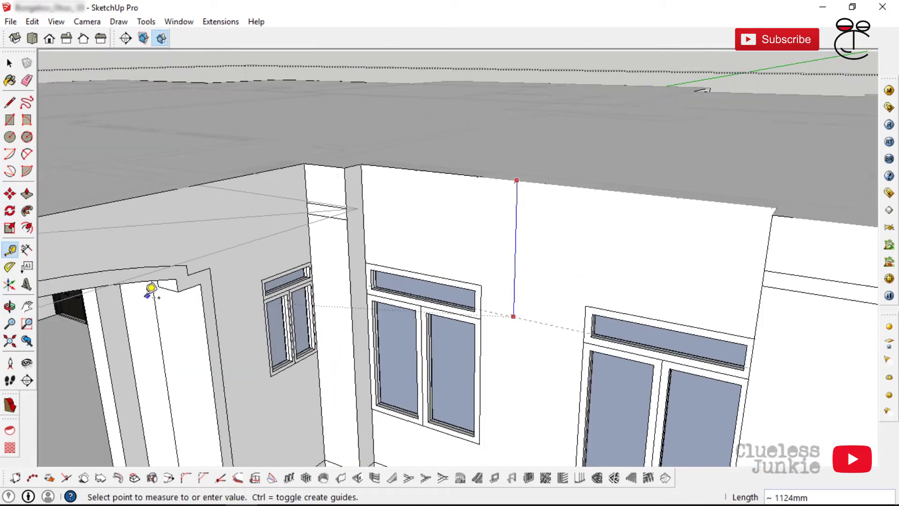
{"action": "type", "text": "750"}
{"action": "key", "text": "Return"}
- Draw 200 mm horizontal end lines at both ends of the guide above the windows and delete the guide
{"action": "left_click", "coordinate": [10, 102]}
{"action": "scroll", "coordinate": [415, 241], "scroll_direction": "up", "scroll_amount": 4}
{"action": "left_click", "coordinate": [322, 256]}
{"action": "scroll", "coordinate": [373, 257], "scroll_direction": "down", "scroll_amount": 2}
{"action": "middle_click_drag", "start_coordinate": [160, 209], "coordinate": [296, 199]}
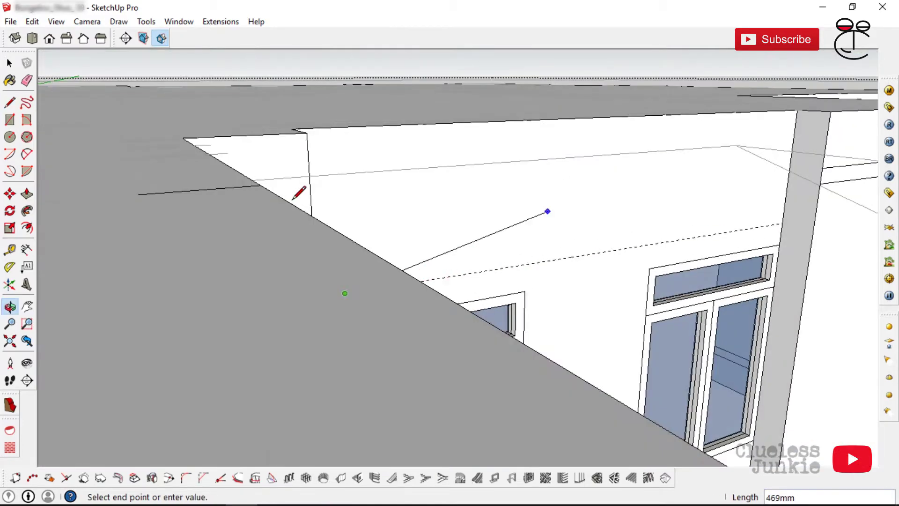
{"action": "key", "text": "Escape"}
{"action": "scroll", "coordinate": [794, 218], "scroll_direction": "up", "scroll_amount": 3}
{"action": "type", "text": "200"}
{"action": "key", "text": "Return"}
{"action": "key", "text": "space"}
{"action": "left_click", "coordinate": [604, 252]}
{"action": "key", "text": "Delete"}
- Draw an arc between the two short end lines above the pair of windows
{"action": "key", "text": "a"}
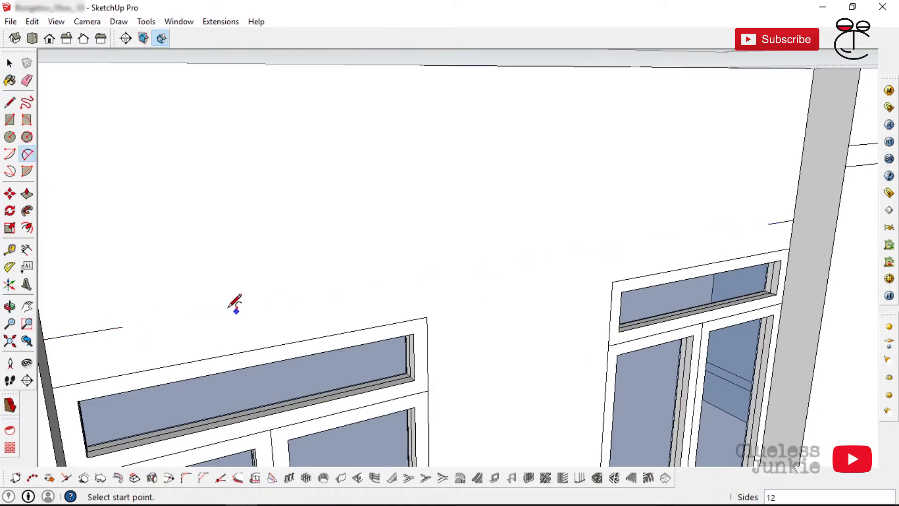
{"action": "left_click", "coordinate": [767, 224]}
{"action": "left_click", "coordinate": [449, 165]}
{"action": "scroll", "coordinate": [311, 202], "scroll_direction": "down", "scroll_amount": 5}
- Pull the wall area above the arc outward by 150 mm
{"action": "key", "text": "p"}
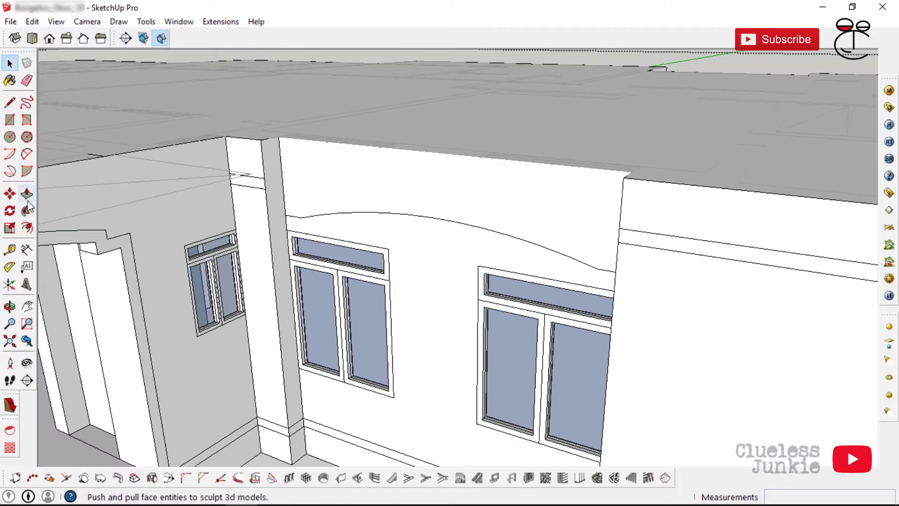
{"action": "left_click", "coordinate": [315, 188]}
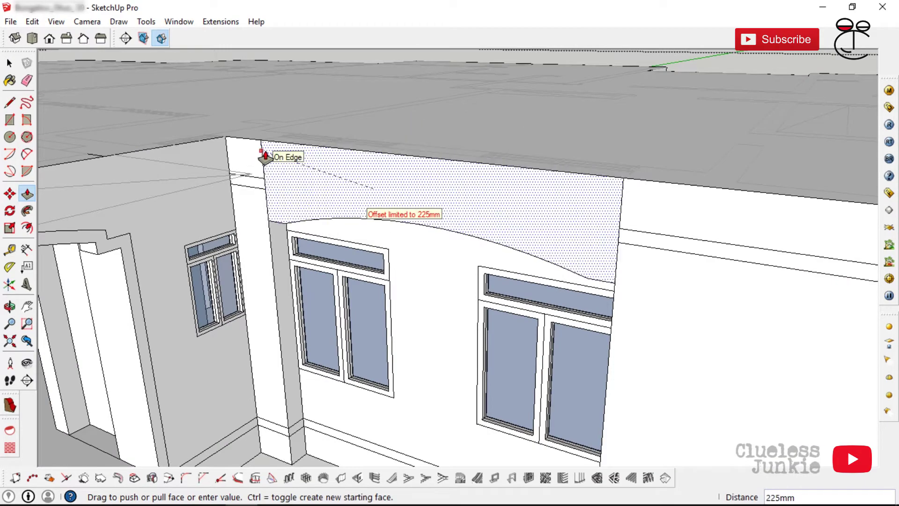
{"action": "type", "text": "150"}
{"action": "key", "text": "Return"}
{"action": "middle_click_drag", "start_coordinate": [317, 193], "coordinate": [538, 197]}
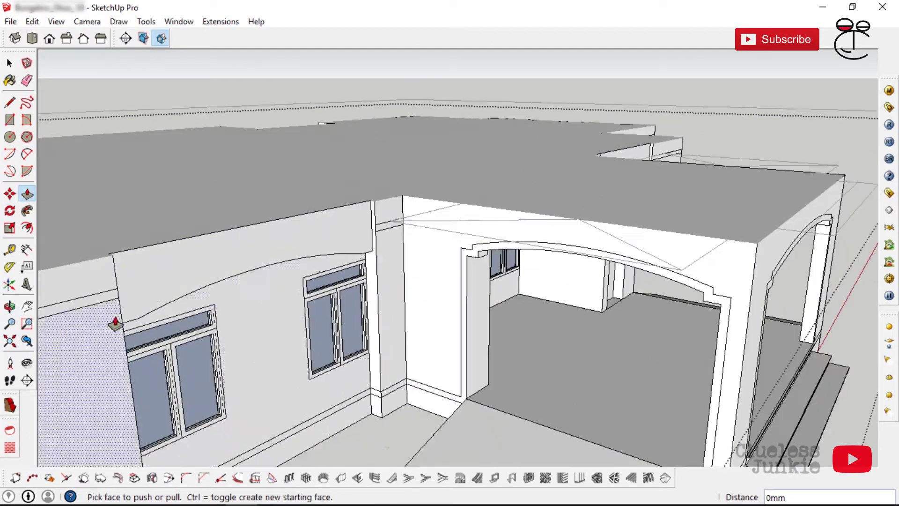
- Select the arc and its end lines on the recessed wall across the porch and offset them 100 mm
{"action": "scroll", "coordinate": [114, 321], "scroll_direction": "up", "scroll_amount": 3}
{"action": "key", "text": "space"}
{"action": "left_click", "coordinate": [129, 320]}
{"action": "left_click", "coordinate": [161, 307], "text": "ctrl"}
{"action": "scroll", "coordinate": [438, 246], "scroll_direction": "up", "scroll_amount": 2}
{"action": "key", "text": "f"}
{"action": "left_click", "coordinate": [300, 220]}
{"action": "type", "text": "100"}
{"action": "key", "text": "Return"}
{"action": "key", "text": "space"}
{"action": "scroll", "coordinate": [429, 230], "scroll_direction": "up", "scroll_amount": 1}
- Pull the offset arched band outward by 75 mm
{"action": "left_click", "coordinate": [26, 194]}
{"action": "left_click", "coordinate": [411, 229]}
{"action": "type", "text": "75"}
{"action": "key", "text": "Return"}
{"action": "scroll", "coordinate": [403, 177], "scroll_direction": "down", "scroll_amount": 5}
- Offset the arc and end lines on the opposite recessed wall upward and pull the resulting band outward to match
{"action": "middle_click_drag", "start_coordinate": [599, 225], "coordinate": [328, 206]}
{"action": "key", "text": "space"}
{"action": "left_click", "coordinate": [419, 219]}
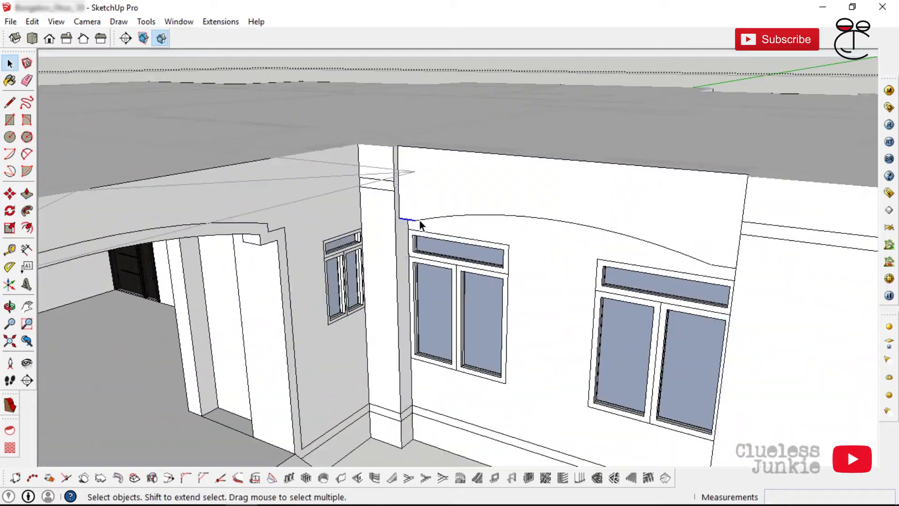
{"action": "left_click", "coordinate": [461, 216], "text": "ctrl"}
{"action": "left_click", "coordinate": [248, 177]}
{"action": "left_click", "coordinate": [256, 149]}
{"action": "key", "text": "p"}
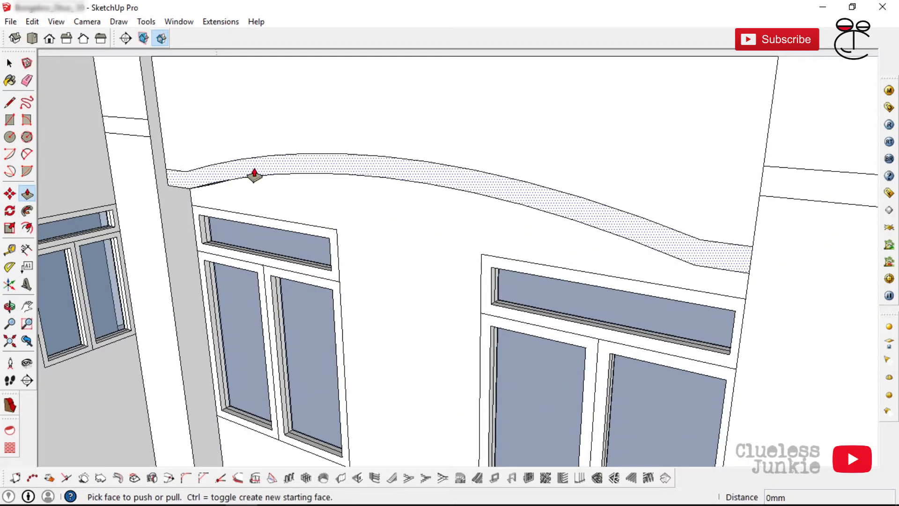
- Select the base band's upper edges on the front porch columns and copy them upward twice to outline a mid-height band
{"action": "scroll", "coordinate": [253, 177], "scroll_direction": "down", "scroll_amount": 5}
{"action": "middle_click_drag", "start_coordinate": [352, 160], "coordinate": [361, 276]}
{"action": "scroll", "coordinate": [526, 315], "scroll_direction": "up", "scroll_amount": 3}
{"action": "left_click", "coordinate": [531, 321]}
{"action": "scroll", "coordinate": [493, 281], "scroll_direction": "down", "scroll_amount": 3}
{"action": "scroll", "coordinate": [361, 277], "scroll_direction": "up", "scroll_amount": 2}
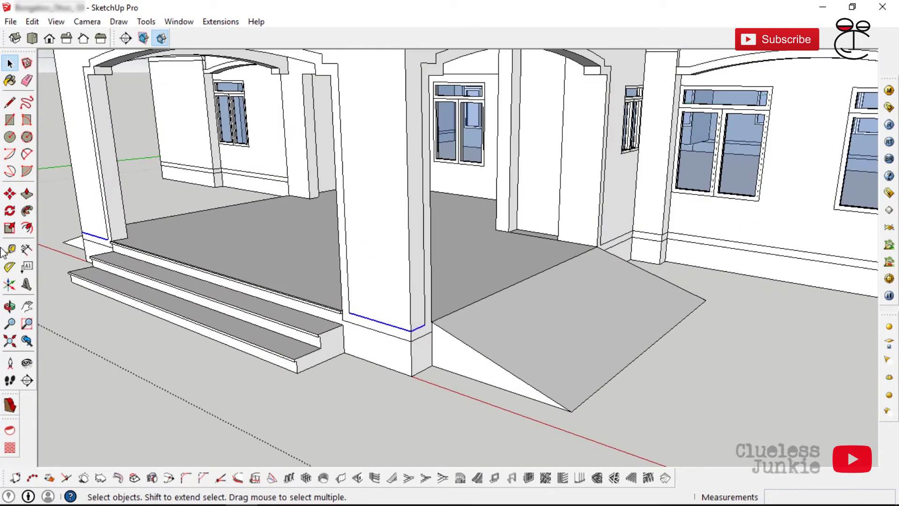
{"action": "left_click", "coordinate": [9, 194]}
{"action": "key", "text": "ctrl"}
{"action": "left_click", "coordinate": [411, 331]}
{"action": "scroll", "coordinate": [411, 327], "scroll_direction": "down", "scroll_amount": 3}
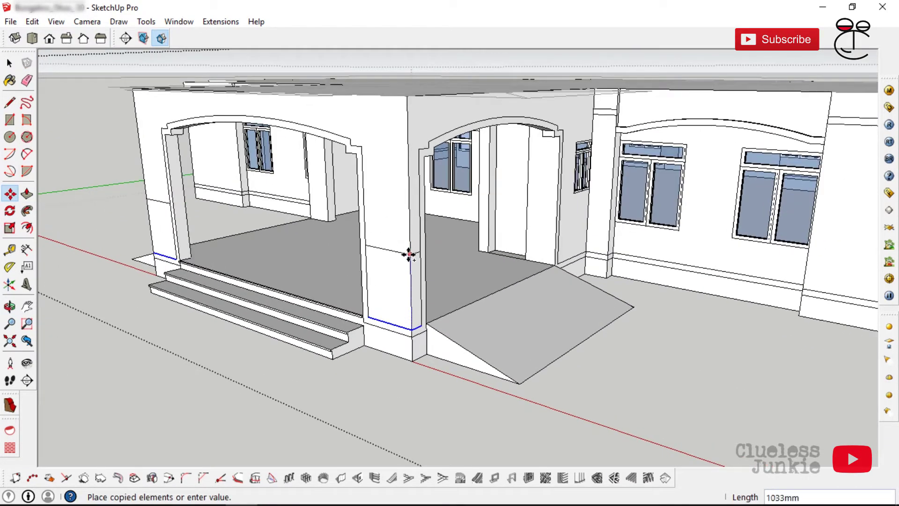
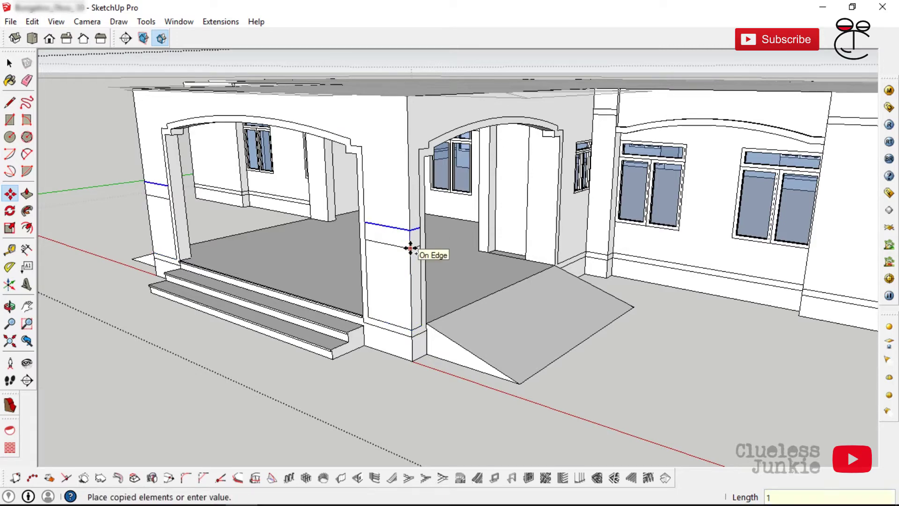
{"action": "left_click", "coordinate": [410, 248]}
{"action": "scroll", "coordinate": [410, 248], "scroll_direction": "up", "scroll_amount": 2}
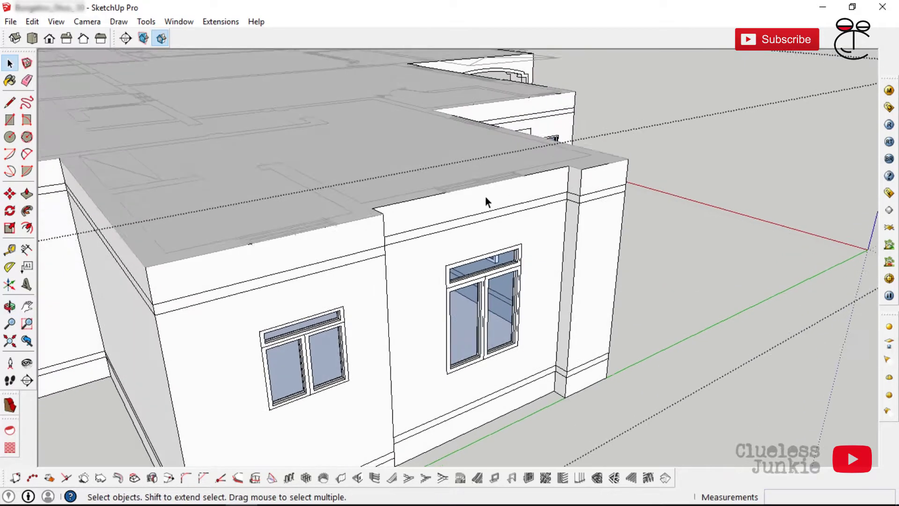
- Pull the upper wall face above the large window on the recessed end wall outward
{"action": "left_click", "coordinate": [26, 193]}
{"action": "left_click", "coordinate": [578, 186]}
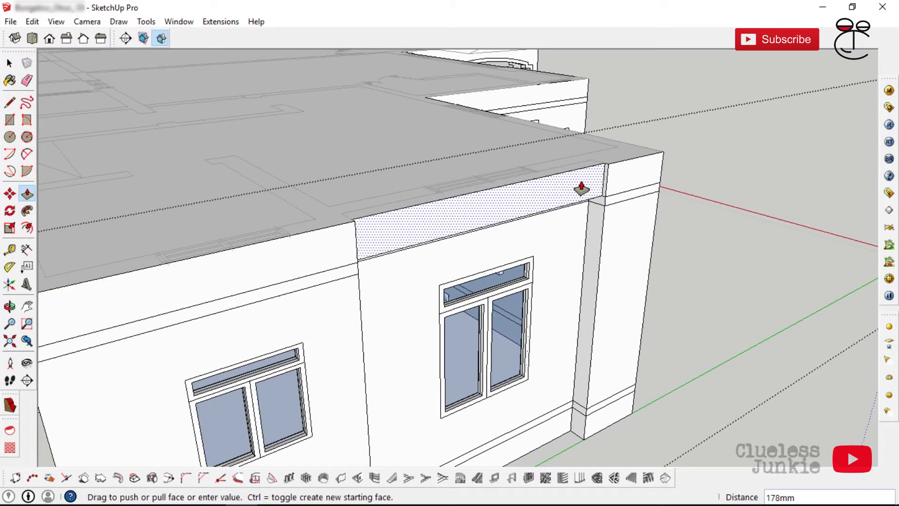
{"action": "key", "text": "Return"}
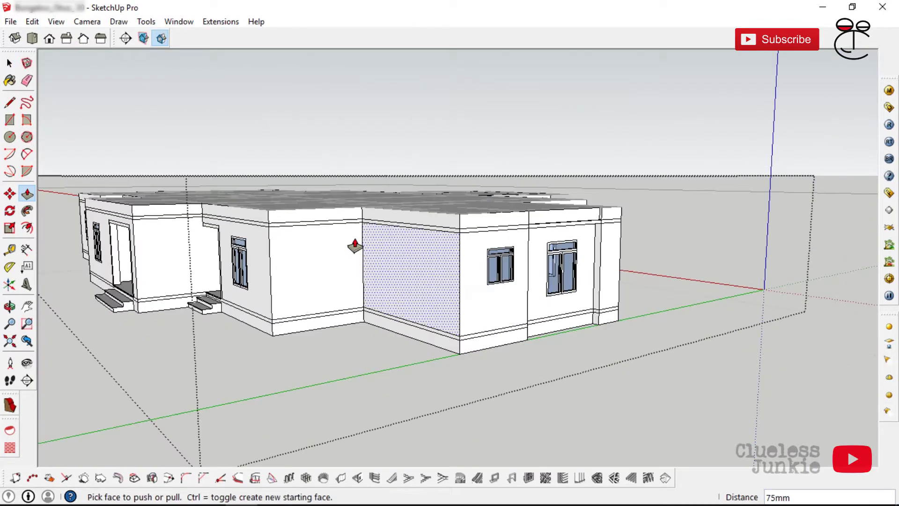
- Pull the upper face of the recessed window wall at the building's far end outward by 150 mm and repeat on the adjoining band
{"action": "scroll", "coordinate": [355, 246], "scroll_direction": "down", "scroll_amount": 4}
{"action": "middle_click_drag", "start_coordinate": [354, 246], "coordinate": [616, 263]}
{"action": "middle_click_drag", "start_coordinate": [299, 323], "coordinate": [637, 325]}
{"action": "scroll", "coordinate": [637, 325], "scroll_direction": "up", "scroll_amount": 6}
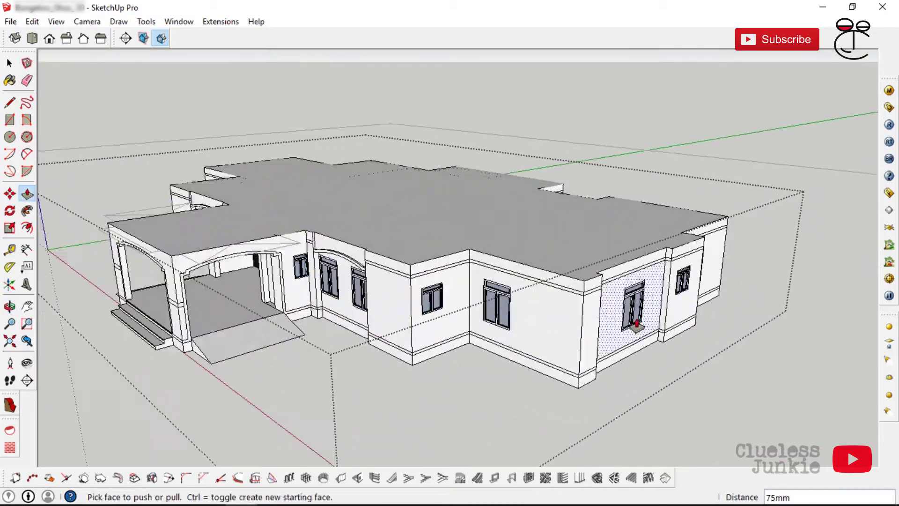
{"action": "scroll", "coordinate": [666, 260], "scroll_direction": "up", "scroll_amount": 2}
{"action": "left_click", "coordinate": [667, 251]}
{"action": "type", "text": "150"}
{"action": "key", "text": "Return"}
{"action": "middle_click_drag", "start_coordinate": [682, 267], "coordinate": [665, 220]}
{"action": "scroll", "coordinate": [656, 273], "scroll_direction": "up", "scroll_amount": 4}
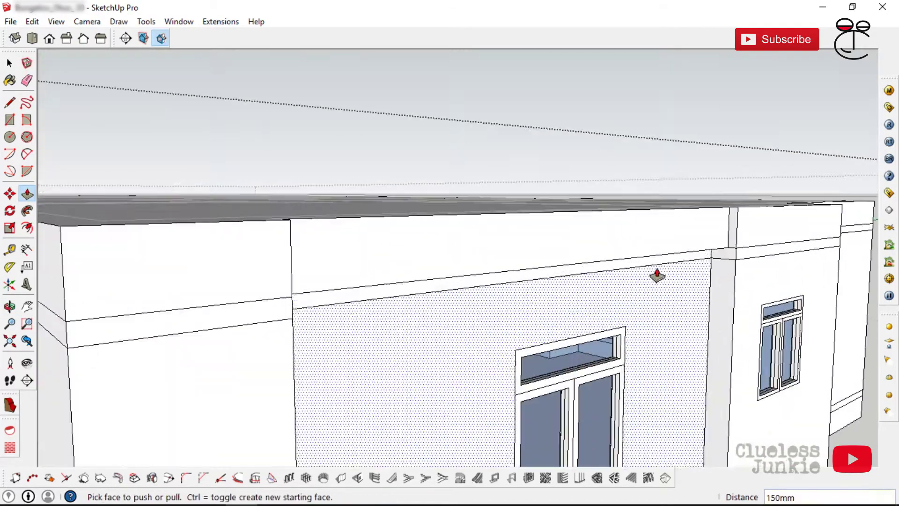
{"action": "double_click", "coordinate": [658, 269]}
{"action": "scroll", "coordinate": [660, 274], "scroll_direction": "up", "scroll_amount": 2}
{"action": "scroll", "coordinate": [717, 260], "scroll_direction": "down", "scroll_amount": 10}
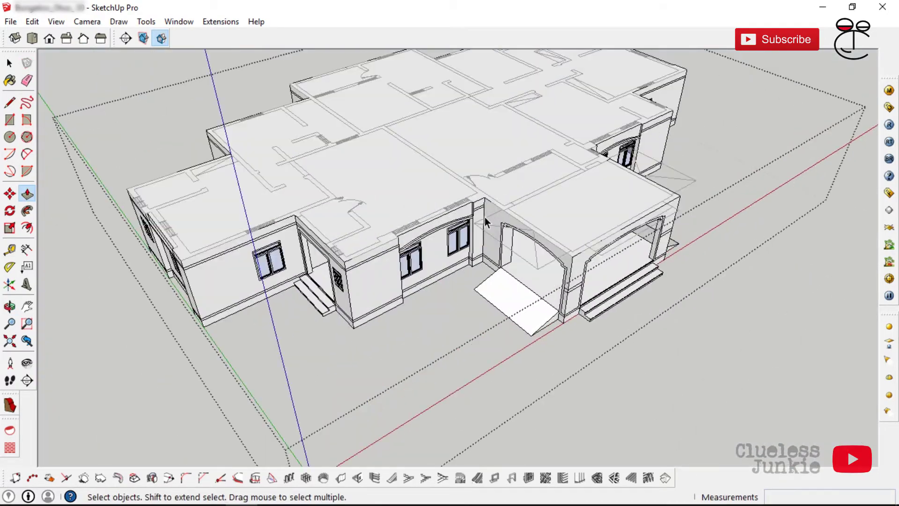
- Copy the building's top slab face with all its edges to the empty ground beside the house
{"action": "triple_click", "coordinate": [476, 155]}
{"action": "key", "text": "m"}
{"action": "left_click", "coordinate": [359, 150]}
{"action": "key", "text": "ctrl"}
{"action": "scroll", "coordinate": [358, 150], "scroll_direction": "down", "scroll_amount": 5}
{"action": "left_click", "coordinate": [672, 267]}
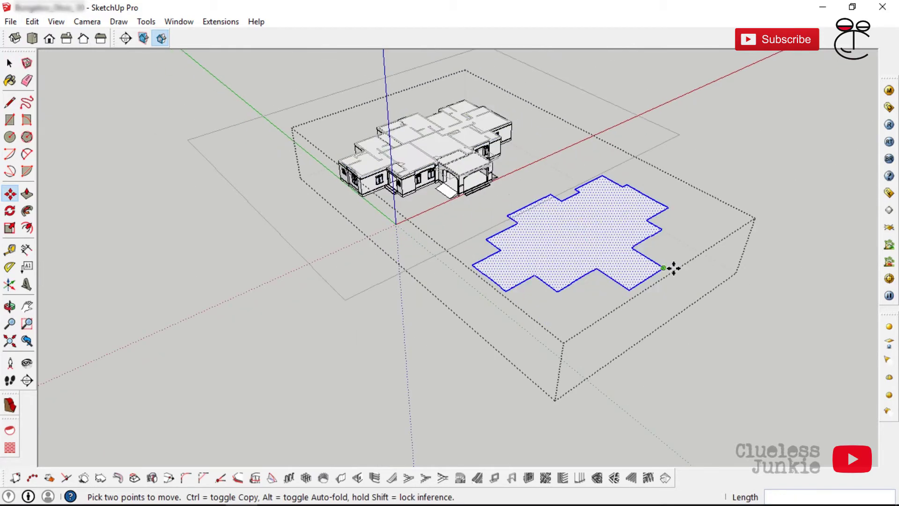
- Remove the small notched edges from one recessed side of the copied outline and bridge its corners with a straight line
{"action": "scroll", "coordinate": [554, 280], "scroll_direction": "up", "scroll_amount": 5}
{"action": "key", "text": "space"}
{"action": "scroll", "coordinate": [554, 281], "scroll_direction": "up", "scroll_amount": 6}
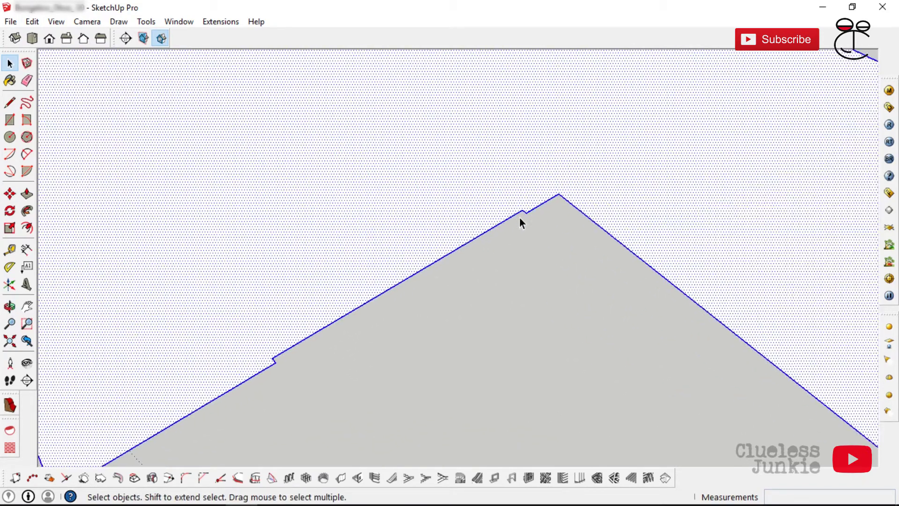
{"action": "left_click", "coordinate": [517, 227]}
{"action": "left_click", "coordinate": [518, 225]}
{"action": "key", "text": "Delete"}
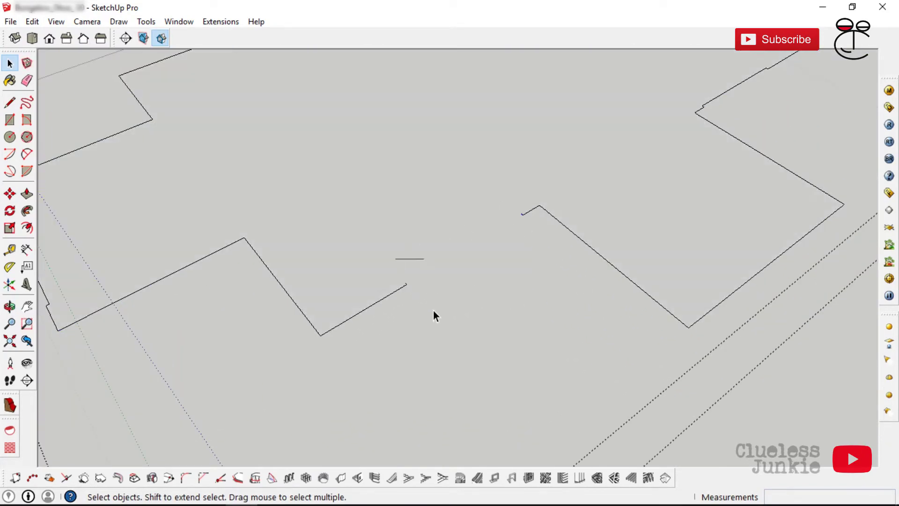
{"action": "key", "text": "l"}
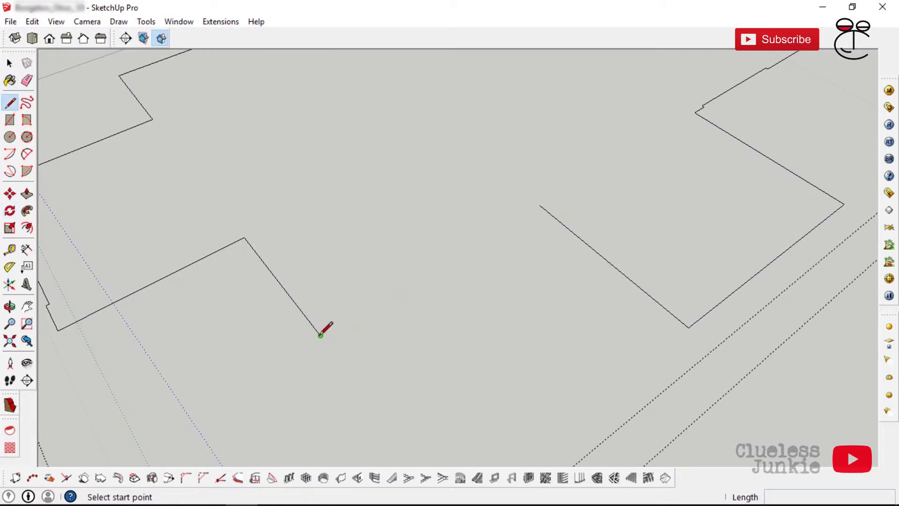
{"action": "left_click", "coordinate": [320, 335]}
{"action": "left_click", "coordinate": [539, 206]}
{"action": "key", "text": "space"}
- Replace the notched edge on the opposite recessed side of the outline with one straight line between its corners
{"action": "scroll", "coordinate": [496, 325], "scroll_direction": "down", "scroll_amount": 5}
{"action": "scroll", "coordinate": [614, 201], "scroll_direction": "up", "scroll_amount": 5}
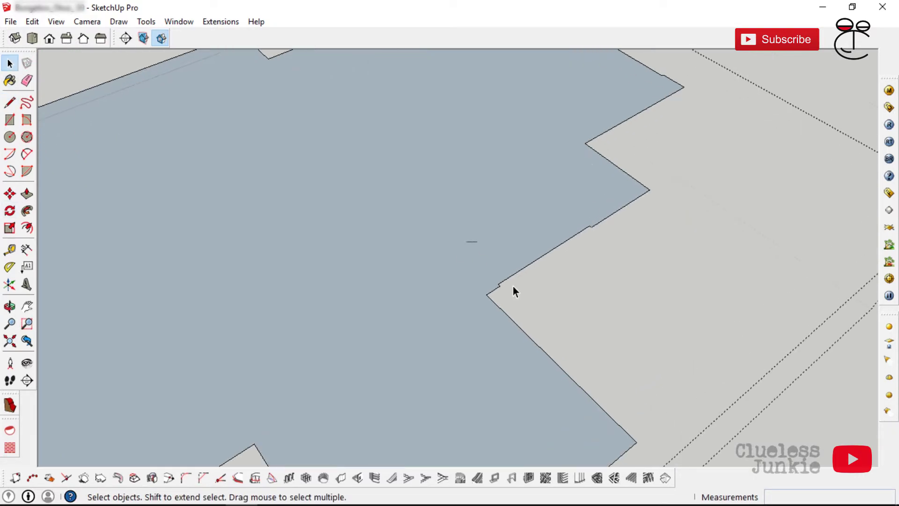
{"action": "key", "text": "Delete"}
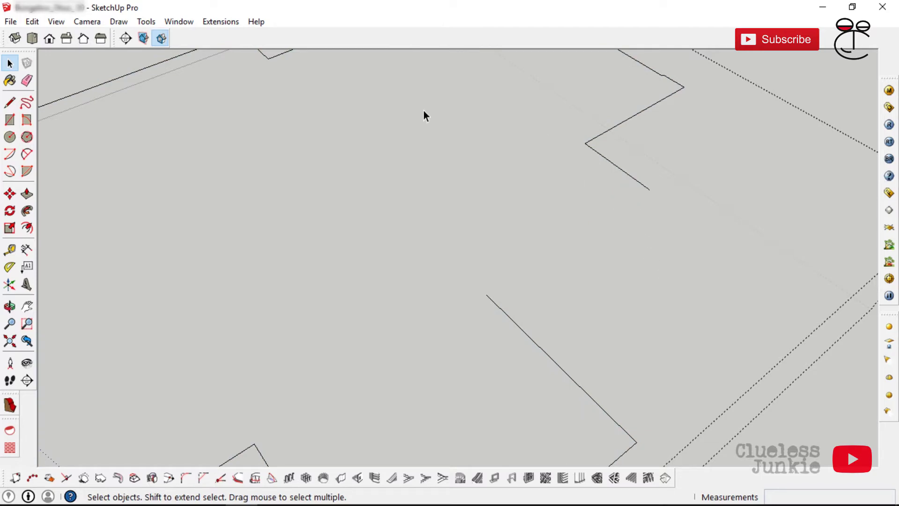
{"action": "key", "text": "l"}
{"action": "left_click", "coordinate": [650, 189]}
{"action": "left_click", "coordinate": [487, 295]}
{"action": "scroll", "coordinate": [547, 217], "scroll_direction": "down", "scroll_amount": 3}
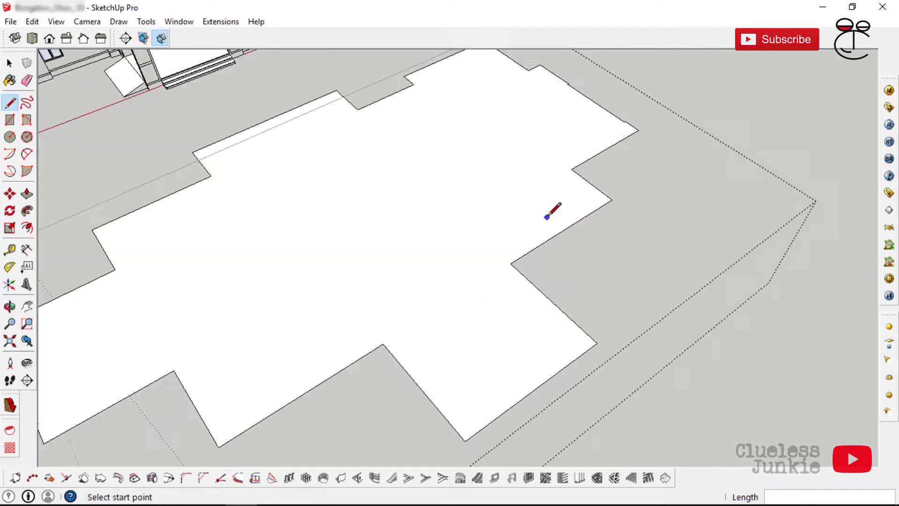
- Copy the cleaned outline face and its edges about 39.9 m along the red axis
{"action": "scroll", "coordinate": [547, 217], "scroll_direction": "down", "scroll_amount": 4}
{"action": "key", "text": "space"}
{"action": "double_click", "coordinate": [433, 196]}
{"action": "left_click", "coordinate": [10, 194]}
{"action": "left_click", "coordinate": [442, 202]}
{"action": "scroll", "coordinate": [443, 201], "scroll_direction": "down", "scroll_amount": 3}
{"action": "key", "text": "ctrl"}
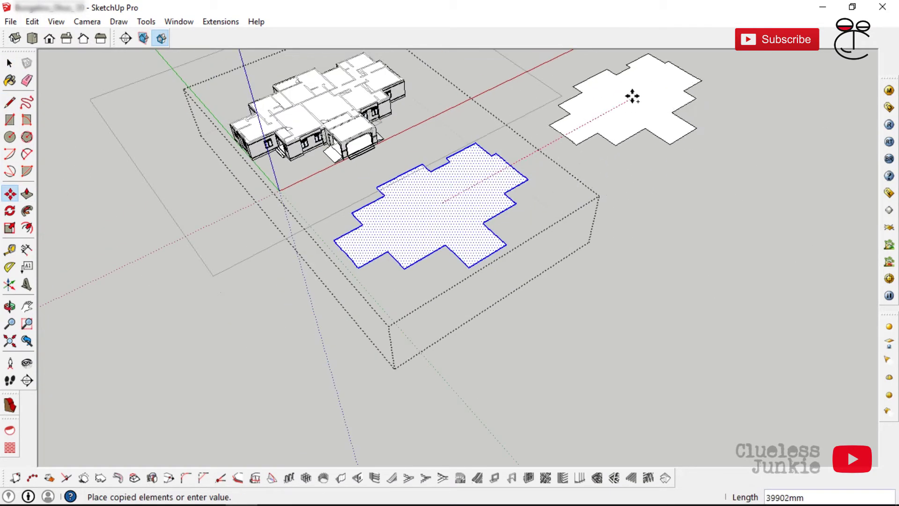
{"action": "left_click", "coordinate": [627, 108]}
{"action": "scroll", "coordinate": [421, 229], "scroll_direction": "up", "scroll_amount": 5}
{"action": "key", "text": "space"}
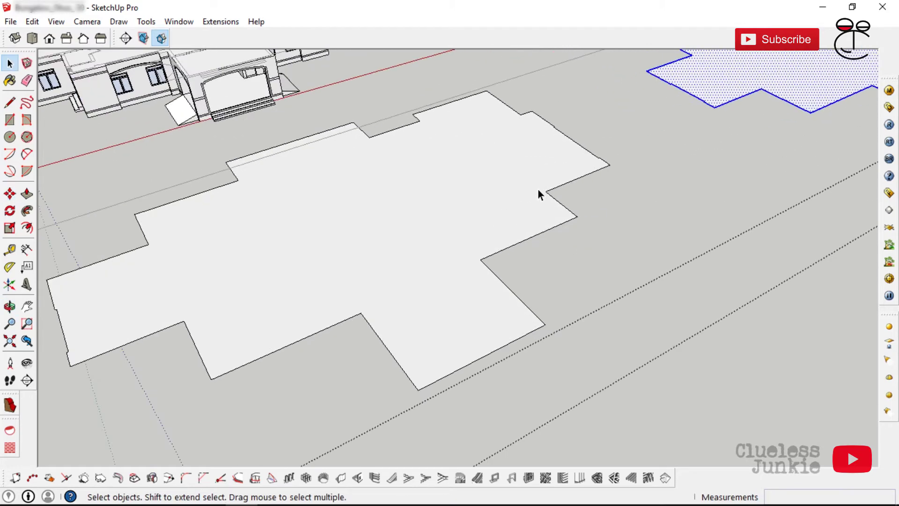
- Draw the eave profile's upright and top edges, 600 mm each, on the outline's side edge, with two small steps at the outer end
{"action": "key", "text": "l"}
{"action": "scroll", "coordinate": [572, 194], "scroll_direction": "up", "scroll_amount": 5}
{"action": "left_click", "coordinate": [557, 239]}
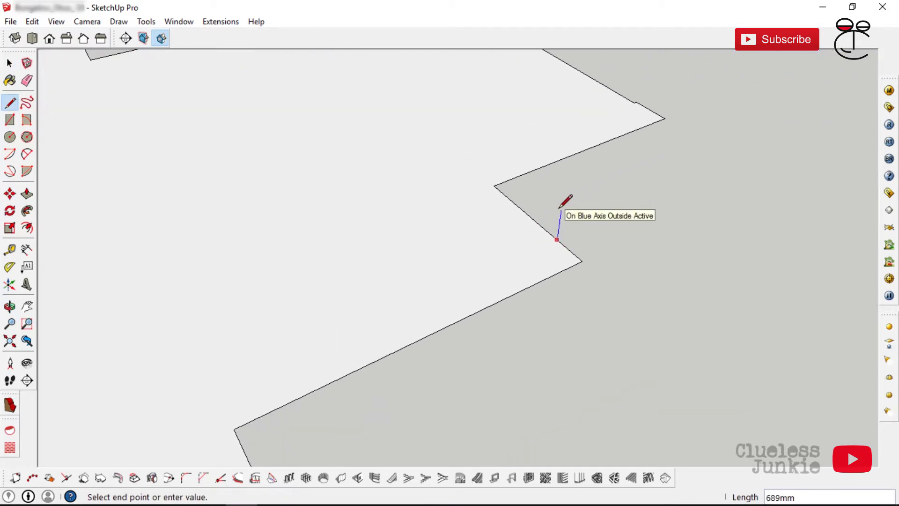
{"action": "type", "text": "600"}
{"action": "key", "text": "Return"}
{"action": "type", "text": "600"}
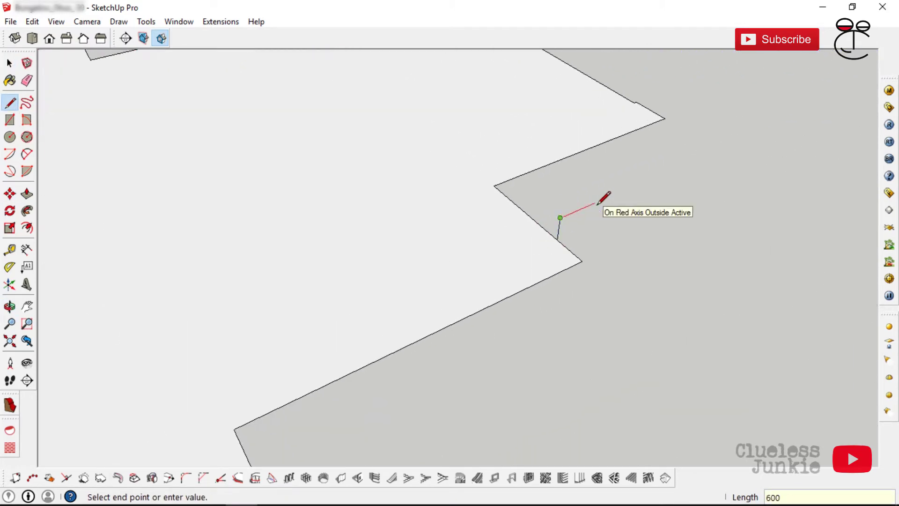
{"action": "key", "text": "Return"}
{"action": "scroll", "coordinate": [598, 204], "scroll_direction": "up", "scroll_amount": 4}
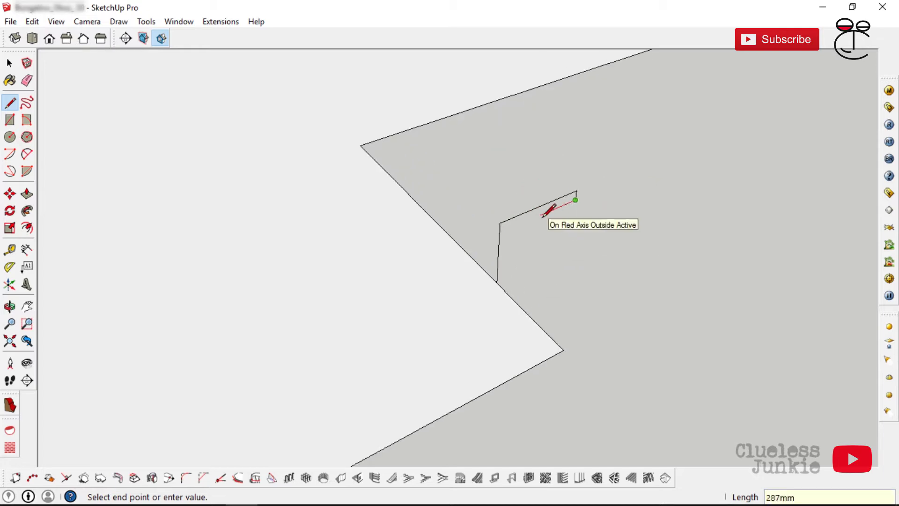
{"action": "middle_click_drag", "start_coordinate": [548, 211], "coordinate": [755, 67]}
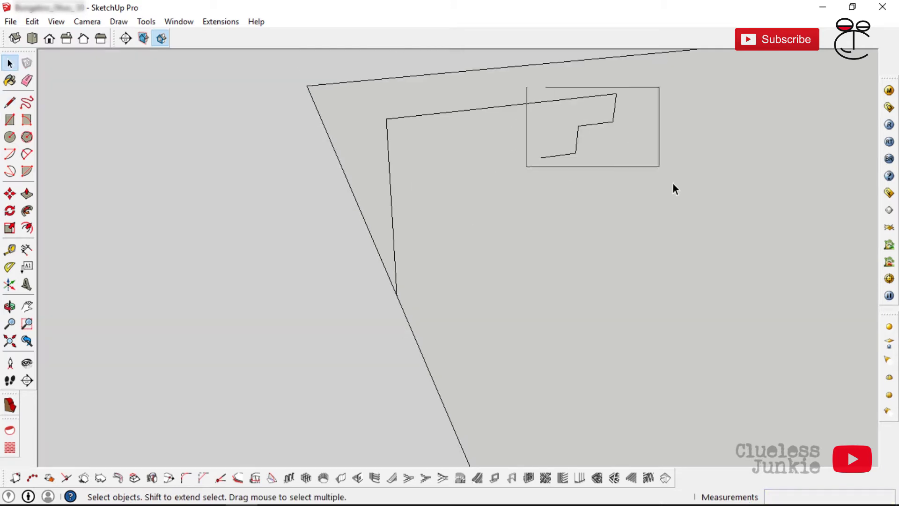
- Copy the stepped edges from the profile's outer end to its lower corner on the outline
{"action": "left_click", "coordinate": [10, 193]}
{"action": "key", "text": "ctrl"}
{"action": "left_click", "coordinate": [541, 157]}
{"action": "left_click", "coordinate": [397, 295]}
- Close the eave profile with a concave 200 mm radius arc between the ends of the two stepped parts
{"action": "left_click", "coordinate": [26, 153]}
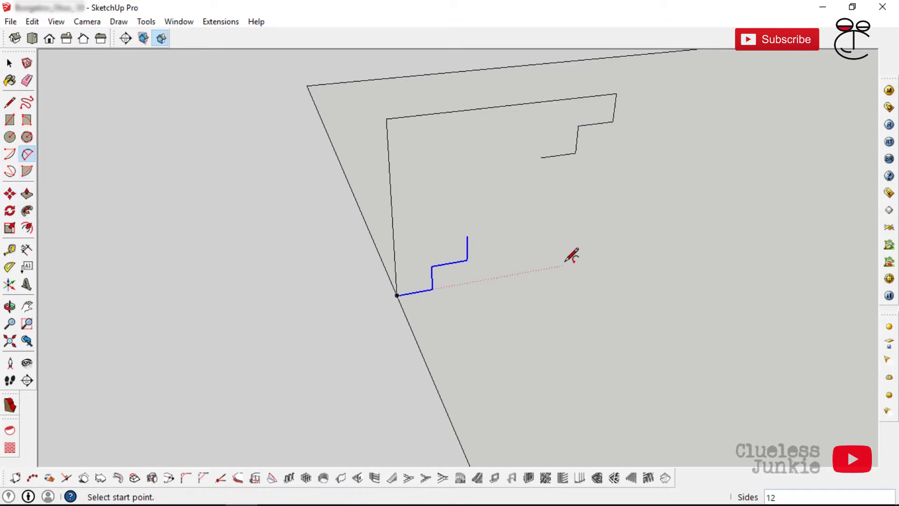
{"action": "left_click", "coordinate": [467, 236]}
{"action": "left_click", "coordinate": [541, 157]}
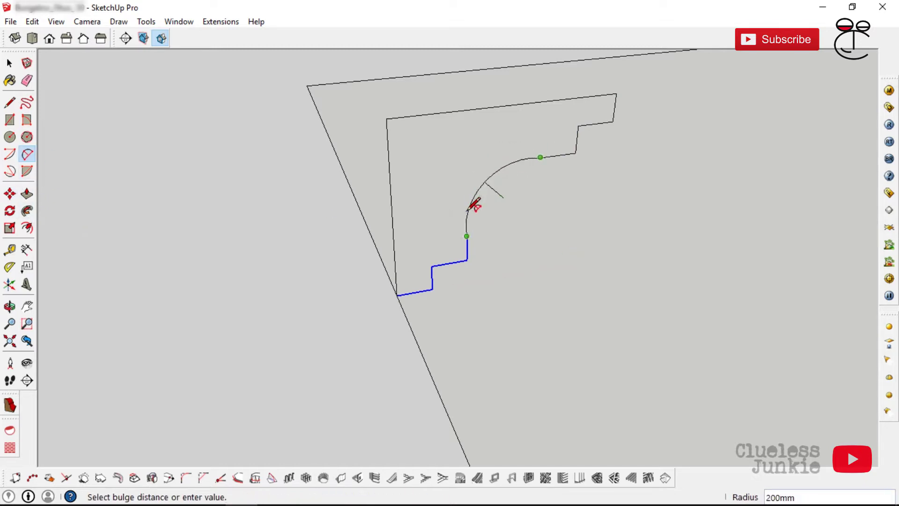
{"action": "left_click", "coordinate": [500, 171]}
{"action": "key", "text": "space"}
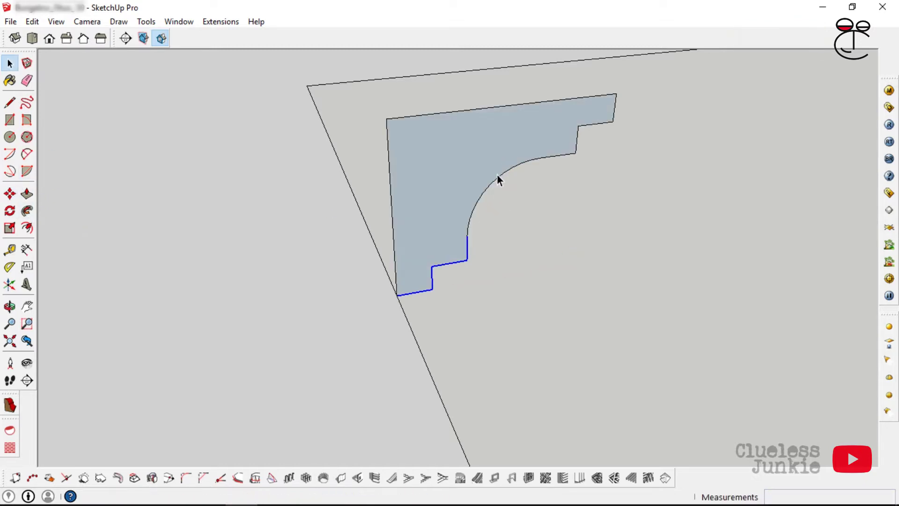
- Try to sweep the eave profile around the outline's edges with Follow Me, then undo it
{"action": "scroll", "coordinate": [498, 176], "scroll_direction": "down", "scroll_amount": 15}
{"action": "left_click", "coordinate": [445, 189]}
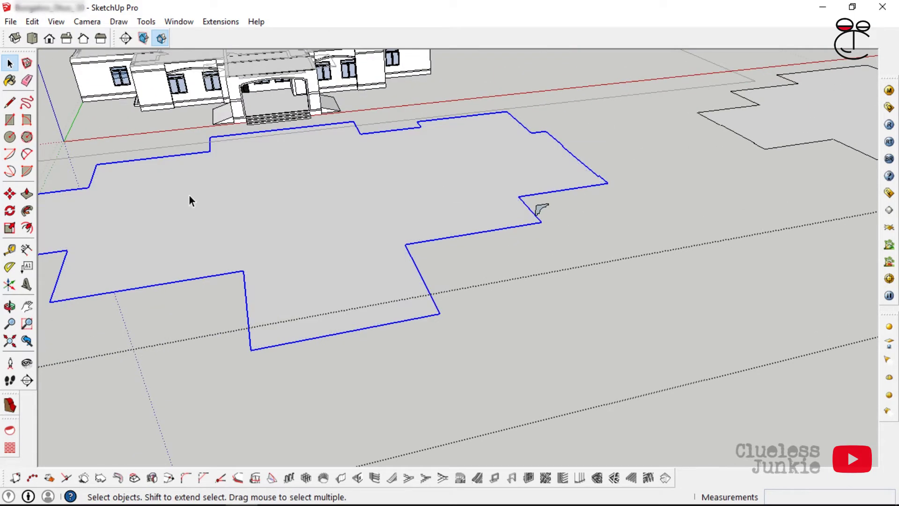
{"action": "left_click", "coordinate": [26, 210]}
{"action": "scroll", "coordinate": [538, 206], "scroll_direction": "up", "scroll_amount": 3}
{"action": "left_click", "coordinate": [542, 220]}
{"action": "scroll", "coordinate": [450, 227], "scroll_direction": "down", "scroll_amount": 3}
{"action": "middle_click_drag", "start_coordinate": [449, 227], "coordinate": [510, 309]}
{"action": "key", "text": "ctrl+z"}
- Reverse the eave profile's face so its front side points outward
{"action": "scroll", "coordinate": [579, 219], "scroll_direction": "up", "scroll_amount": 5}
{"action": "key", "text": "space"}
{"action": "right_click", "coordinate": [463, 199]}
{"action": "left_click", "coordinate": [503, 301]}
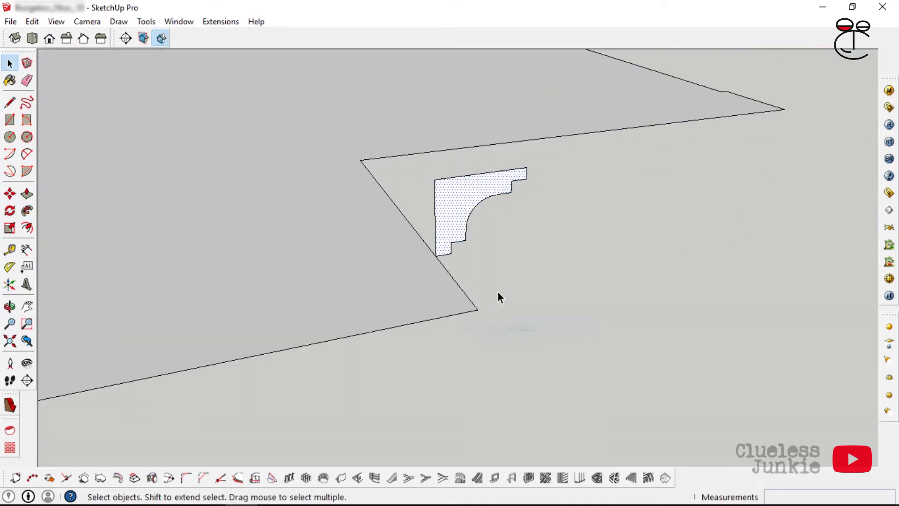
- Sweep the eave profile around the whole outline face with Follow Me
{"action": "left_click", "coordinate": [27, 211]}
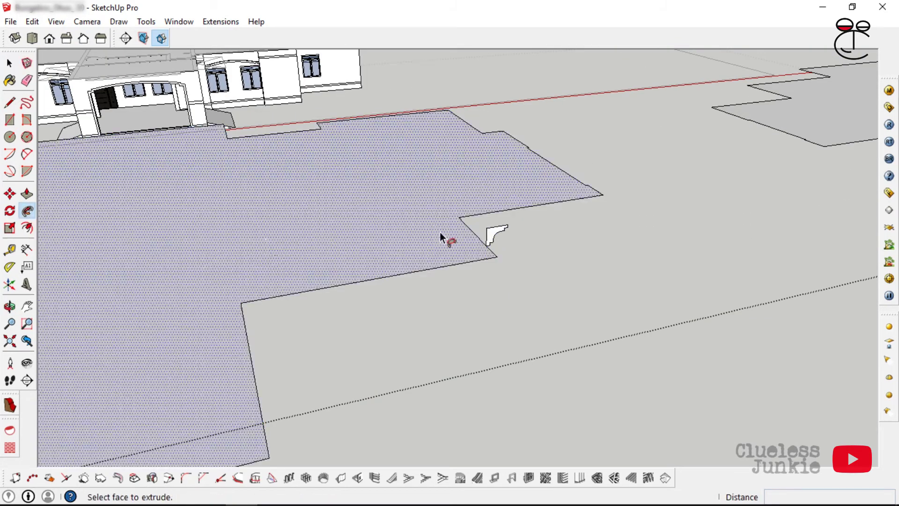
{"action": "left_click", "coordinate": [496, 234]}
{"action": "scroll", "coordinate": [516, 236], "scroll_direction": "down", "scroll_amount": 3}
{"action": "middle_click_drag", "start_coordinate": [515, 236], "coordinate": [585, 220]}
- Push/Pull the inner outline face level with the eave's top and group the connected eave geometry
{"action": "left_click", "coordinate": [27, 194]}
{"action": "left_click", "coordinate": [526, 253]}
{"action": "key", "text": "space"}
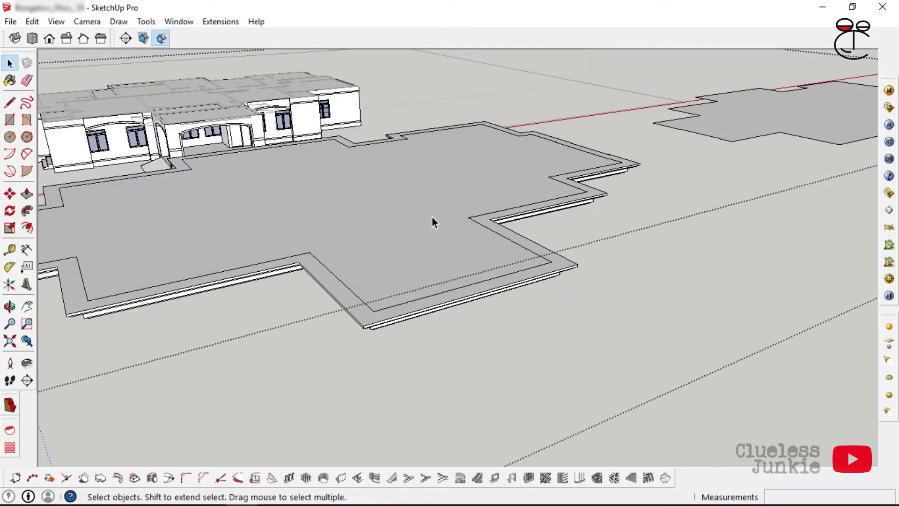
{"action": "triple_click", "coordinate": [432, 218]}
{"action": "right_click", "coordinate": [432, 218]}
{"action": "left_click", "coordinate": [474, 294]}
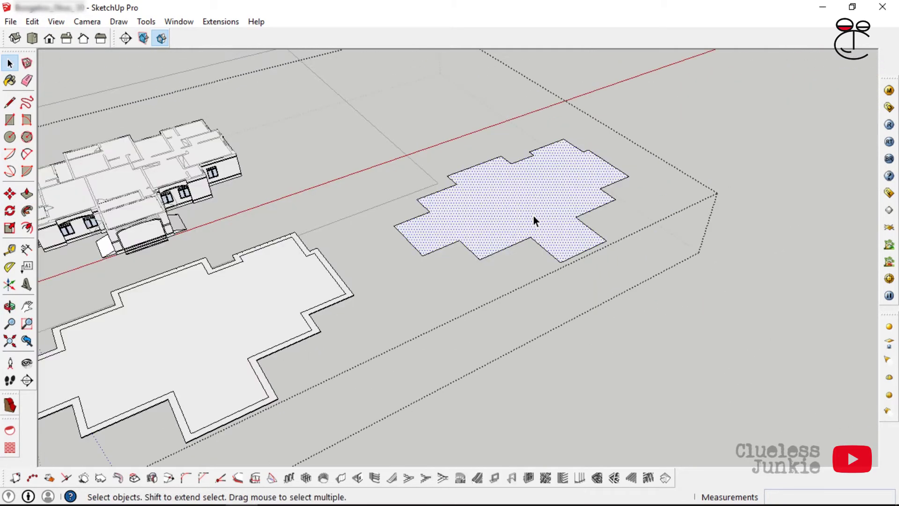
- Try to generate a hip roof with a roof pitch of 35 from the spare outline face, then undo it
{"action": "double_click", "coordinate": [533, 220]}
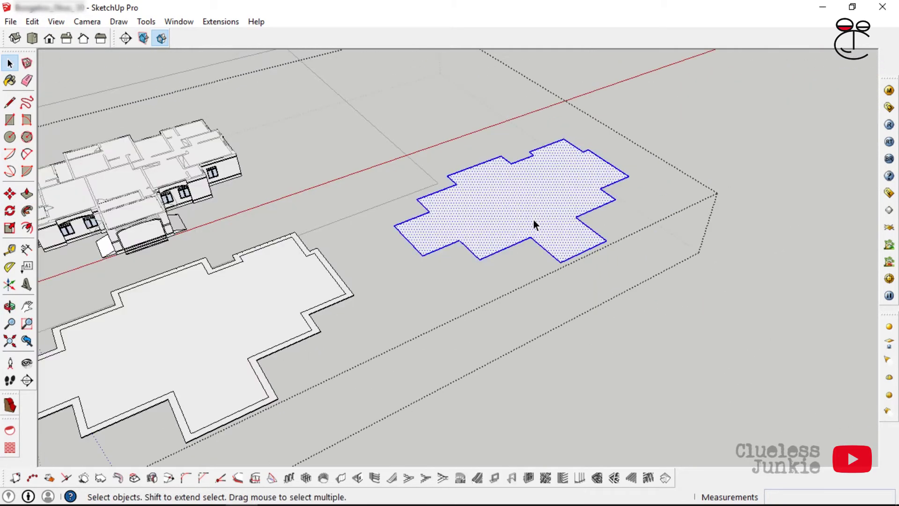
{"action": "left_click", "coordinate": [666, 477]}
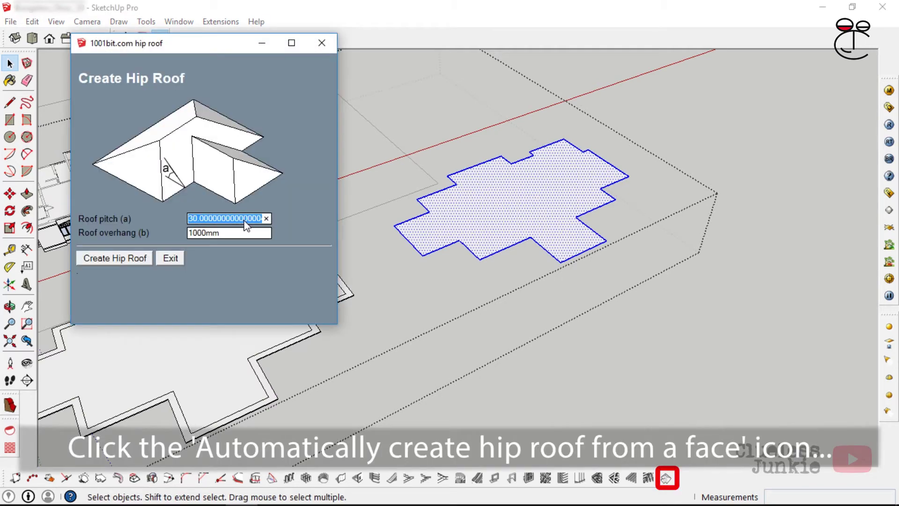
{"action": "type", "text": "35"}
{"action": "left_click", "coordinate": [237, 233]}
{"action": "left_click", "coordinate": [113, 262]}
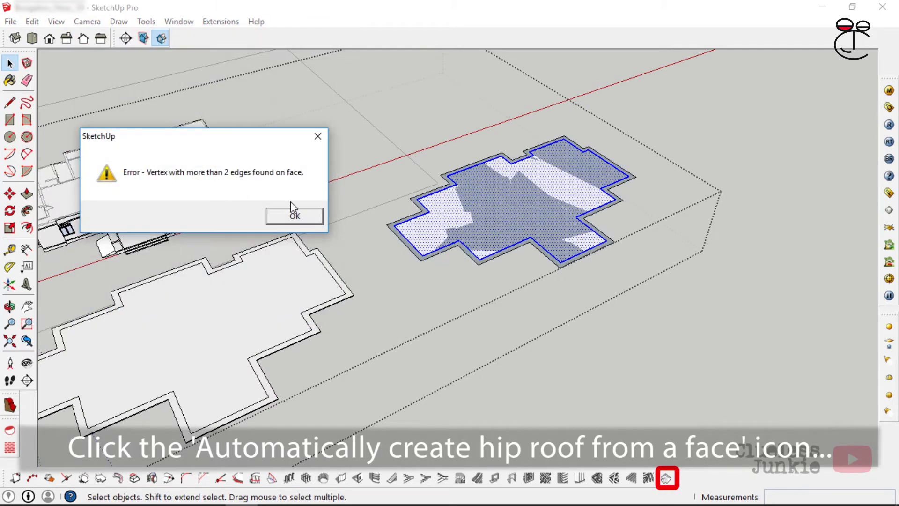
{"action": "left_click", "coordinate": [295, 216]}
{"action": "scroll", "coordinate": [580, 181], "scroll_direction": "up", "scroll_amount": 2}
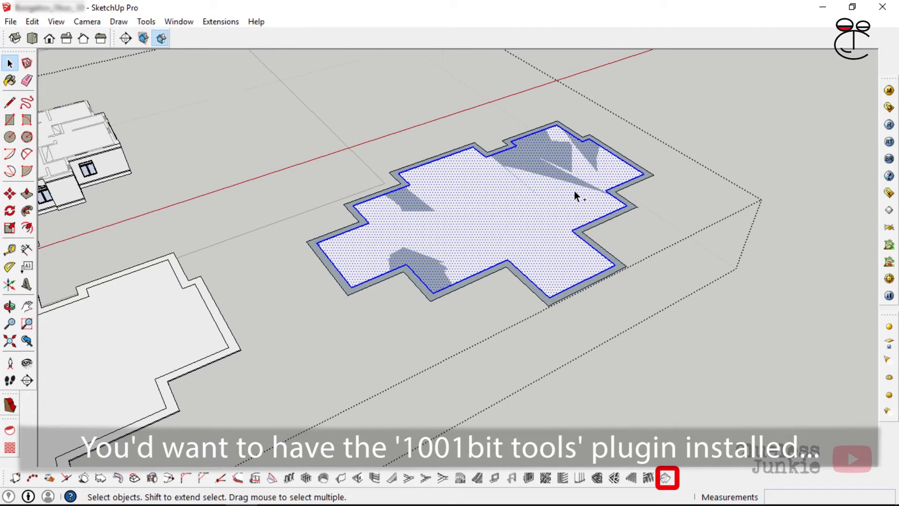
{"action": "key", "text": "ctrl+z"}
{"action": "key", "text": "ctrl+z"}
{"action": "key", "text": "ctrl+z"}
{"action": "key", "text": "ctrl+z"}
- Replace the broken edge on the spare outline's front projection with one straight line between its corners
{"action": "left_click", "coordinate": [557, 200]}
{"action": "scroll", "coordinate": [582, 221], "scroll_direction": "up", "scroll_amount": 4}
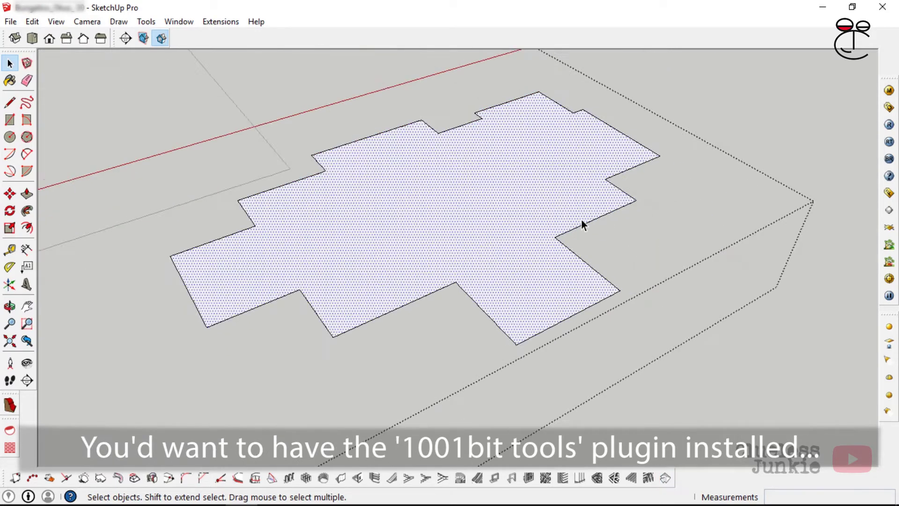
{"action": "left_click", "coordinate": [580, 229]}
{"action": "left_click", "coordinate": [581, 278]}
{"action": "key", "text": "Delete"}
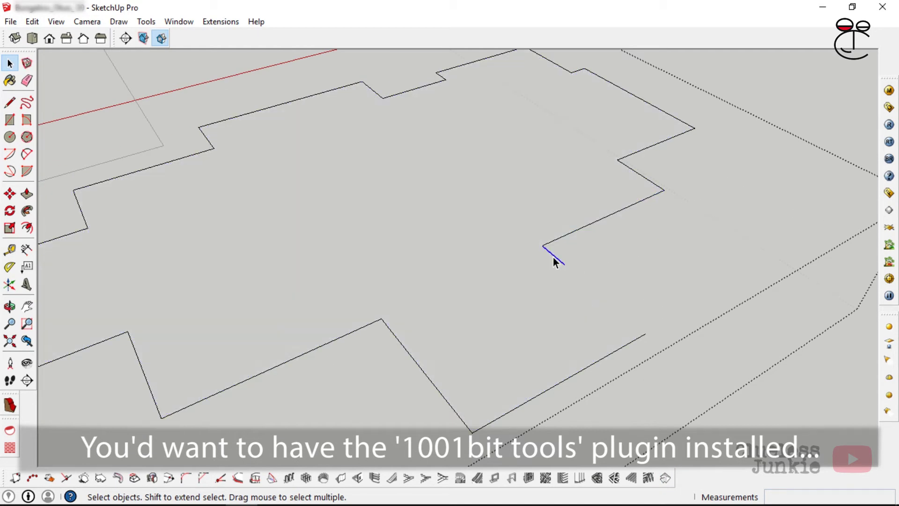
{"action": "key", "text": "l"}
{"action": "left_click", "coordinate": [542, 245]}
{"action": "left_click", "coordinate": [645, 334]}
{"action": "scroll", "coordinate": [541, 251], "scroll_direction": "down", "scroll_amount": 2}
{"action": "key", "text": "space"}
- Check the spare outline's remaining edges for splits and reverse its face
{"action": "left_click", "coordinate": [462, 336]}
{"action": "left_click", "coordinate": [350, 324], "text": "shift"}
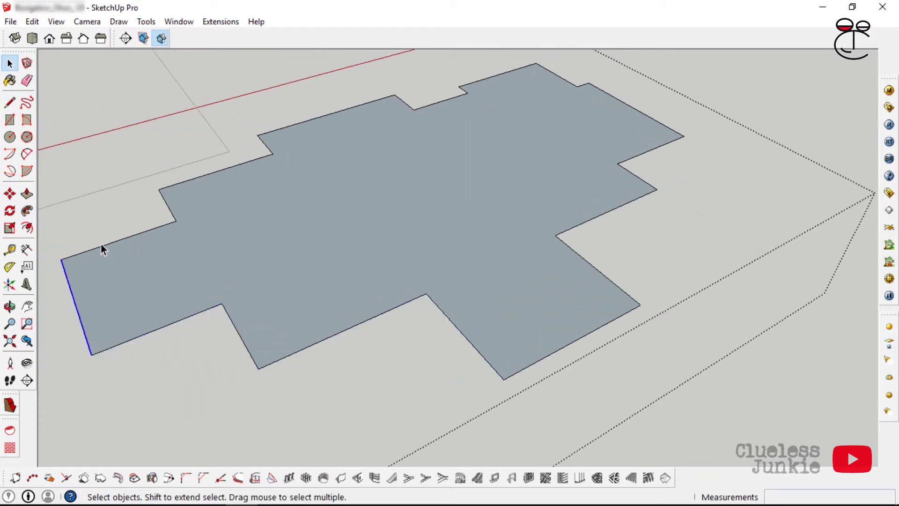
{"action": "left_click", "coordinate": [606, 92]}
{"action": "left_click", "coordinate": [465, 147]}
{"action": "right_click", "coordinate": [465, 148]}
{"action": "left_click", "coordinate": [510, 275]}
- Generate a hip roof from the repaired outline face with the automatic hip roof tool
{"action": "left_click", "coordinate": [665, 478]}
{"action": "double_click", "coordinate": [226, 219]}
{"action": "left_click", "coordinate": [128, 263]}
{"action": "scroll", "coordinate": [240, 283], "scroll_direction": "down", "scroll_amount": 4}
{"action": "middle_click_drag", "start_coordinate": [471, 238], "coordinate": [640, 190]}
- Move the hip roof by its front corner onto the matching corner of the eave and delete the leftover outline face
{"action": "left_click", "coordinate": [640, 188]}
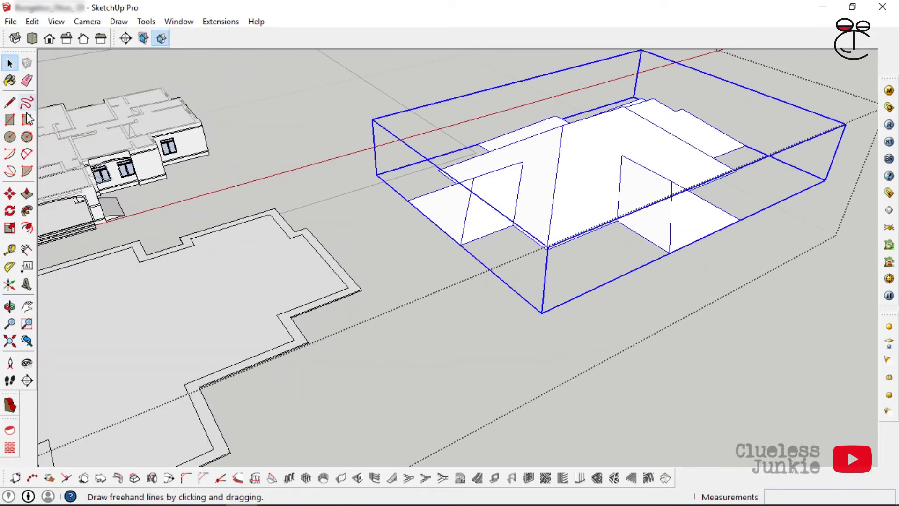
{"action": "left_click", "coordinate": [10, 194]}
{"action": "scroll", "coordinate": [665, 250], "scroll_direction": "up", "scroll_amount": 3}
{"action": "left_click", "coordinate": [675, 256]}
{"action": "scroll", "coordinate": [608, 89], "scroll_direction": "down", "scroll_amount": 4}
{"action": "scroll", "coordinate": [605, 90], "scroll_direction": "down", "scroll_amount": 3}
{"action": "scroll", "coordinate": [436, 171], "scroll_direction": "up", "scroll_amount": 3}
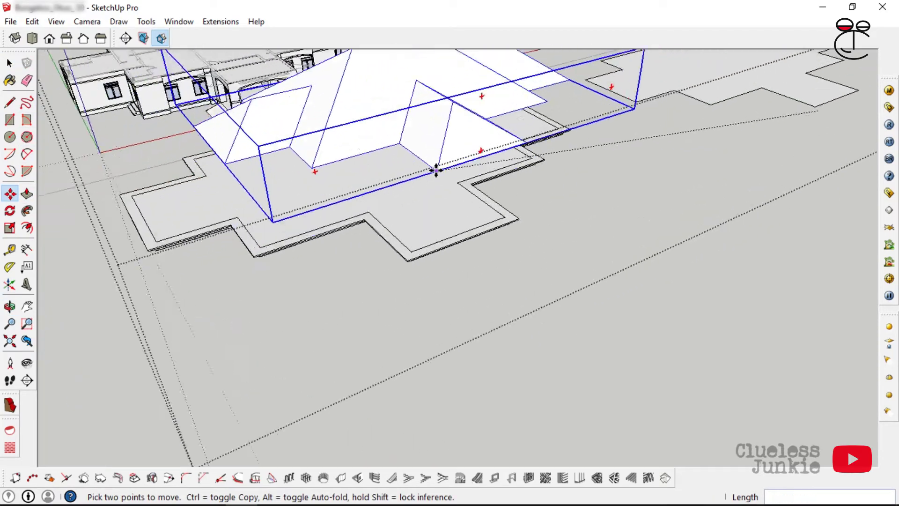
{"action": "scroll", "coordinate": [396, 225], "scroll_direction": "up", "scroll_amount": 4}
{"action": "scroll", "coordinate": [391, 289], "scroll_direction": "down", "scroll_amount": 1}
{"action": "left_click", "coordinate": [378, 351]}
{"action": "scroll", "coordinate": [471, 259], "scroll_direction": "down", "scroll_amount": 2}
{"action": "middle_click_drag", "start_coordinate": [470, 260], "coordinate": [622, 304]}
{"action": "scroll", "coordinate": [632, 257], "scroll_direction": "up", "scroll_amount": 2}
{"action": "scroll", "coordinate": [632, 257], "scroll_direction": "down", "scroll_amount": 2}
{"action": "key", "text": "space"}
{"action": "left_click", "coordinate": [738, 157]}
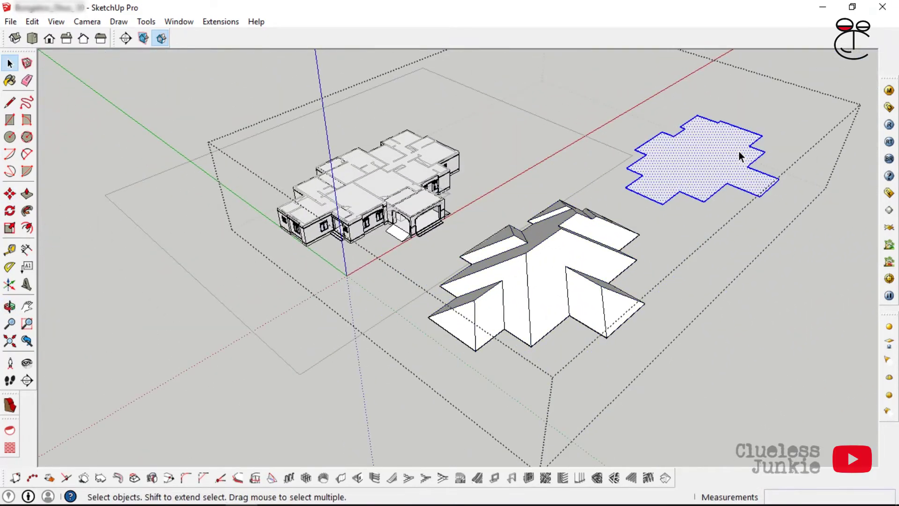
{"action": "key", "text": "Delete"}
- Open the roof group and draw a horizontal line across the front projection's hip face, a quarter of the way below its apex
{"action": "scroll", "coordinate": [600, 294], "scroll_direction": "up", "scroll_amount": 2}
{"action": "middle_click_drag", "start_coordinate": [604, 295], "coordinate": [556, 282]}
{"action": "scroll", "coordinate": [535, 309], "scroll_direction": "up", "scroll_amount": 3}
{"action": "left_click", "coordinate": [539, 336]}
{"action": "double_click", "coordinate": [539, 337]}
{"action": "scroll", "coordinate": [537, 337], "scroll_direction": "up", "scroll_amount": 1}
{"action": "double_click", "coordinate": [533, 335]}
{"action": "left_click", "coordinate": [554, 358]}
{"action": "scroll", "coordinate": [554, 358], "scroll_direction": "down", "scroll_amount": 2}
{"action": "scroll", "coordinate": [557, 282], "scroll_direction": "up", "scroll_amount": 2}
{"action": "left_click", "coordinate": [10, 102]}
{"action": "scroll", "coordinate": [528, 290], "scroll_direction": "up", "scroll_amount": 1}
{"action": "left_click", "coordinate": [529, 312]}
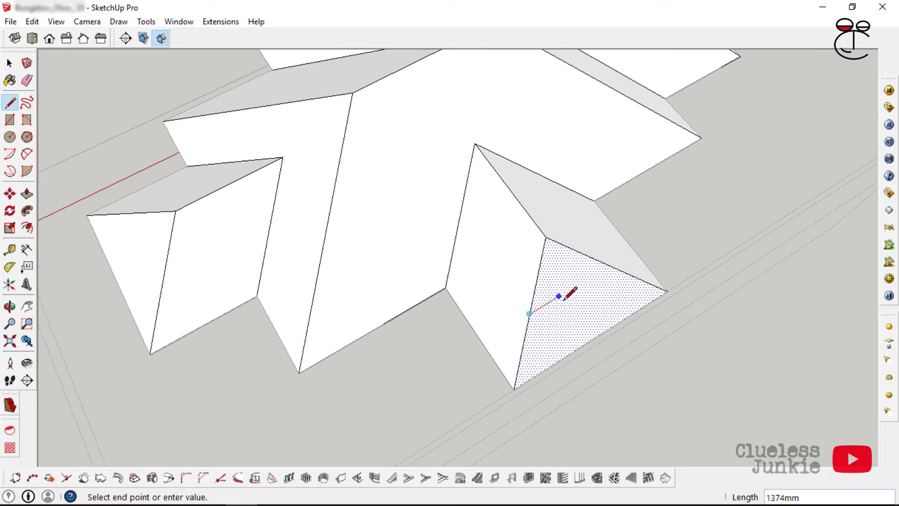
{"action": "left_click", "coordinate": [608, 266]}
{"action": "left_click", "coordinate": [553, 266]}
{"action": "left_click", "coordinate": [578, 251]}
{"action": "middle_click_drag", "start_coordinate": [550, 247], "coordinate": [526, 176]}
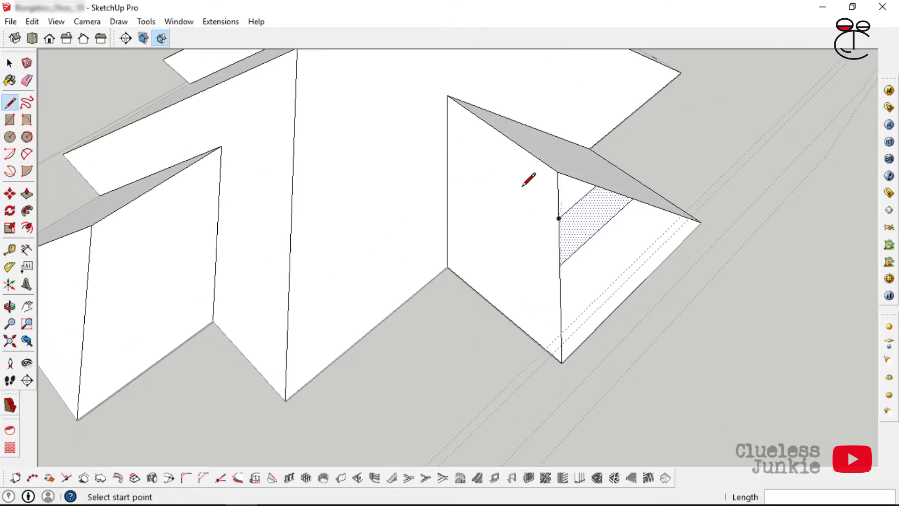
{"action": "key", "text": "e"}
- Extend the ridge to a vertical gablet above the line's midpoint, connect its peak to both line ends and erase the old hip edges
{"action": "key", "text": "l"}
{"action": "scroll", "coordinate": [570, 232], "scroll_direction": "up", "scroll_amount": 3}
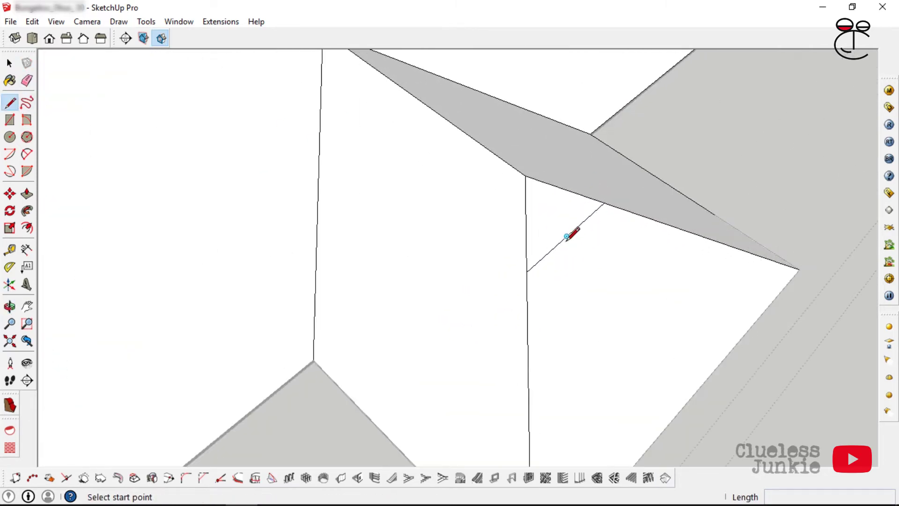
{"action": "left_click", "coordinate": [566, 236]}
{"action": "left_click", "coordinate": [10, 101]}
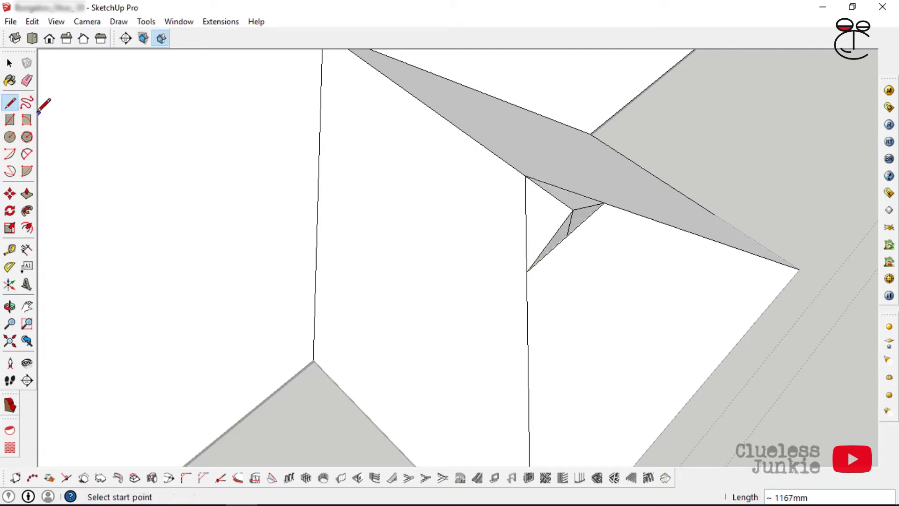
{"action": "left_click", "coordinate": [27, 80]}
{"action": "left_click", "coordinate": [527, 196]}
{"action": "mouse_move", "coordinate": [603, 242]}
{"action": "middle_mouse_down"}
{"action": "mouse_move", "coordinate": [555, 138]}
{"action": "mouse_move", "coordinate": [610, 196]}
{"action": "mouse_move", "coordinate": [515, 201]}
{"action": "mouse_move", "coordinate": [348, 248]}
{"action": "mouse_move", "coordinate": [516, 293]}
{"action": "middle_mouse_up"}
{"action": "scroll", "coordinate": [610, 195], "scroll_direction": "down", "scroll_amount": 6}
- Draw a horizontal line near the apex of the hip face on the opposite projection, erasing the extra construction lines
{"action": "key", "text": "space"}
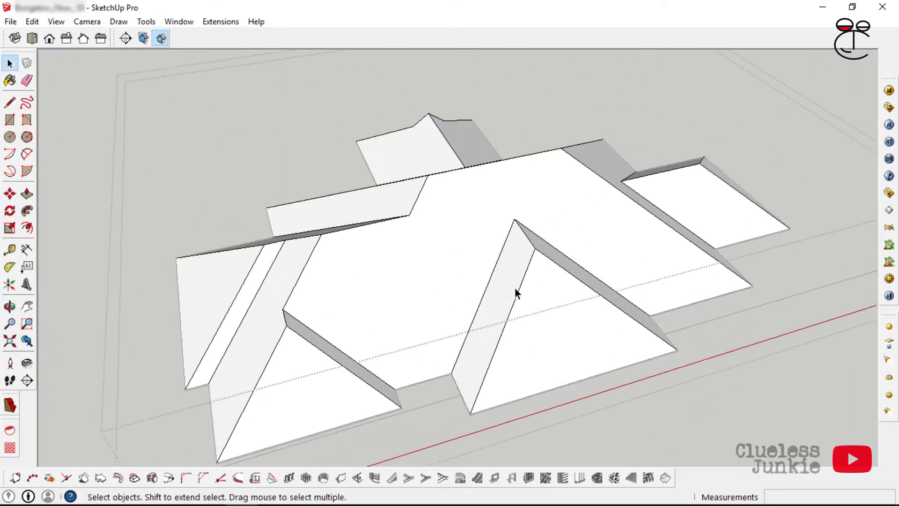
{"action": "scroll", "coordinate": [515, 293], "scroll_direction": "up", "scroll_amount": 2}
{"action": "key", "text": "l"}
{"action": "left_click", "coordinate": [489, 335]}
{"action": "scroll", "coordinate": [522, 263], "scroll_direction": "up", "scroll_amount": 2}
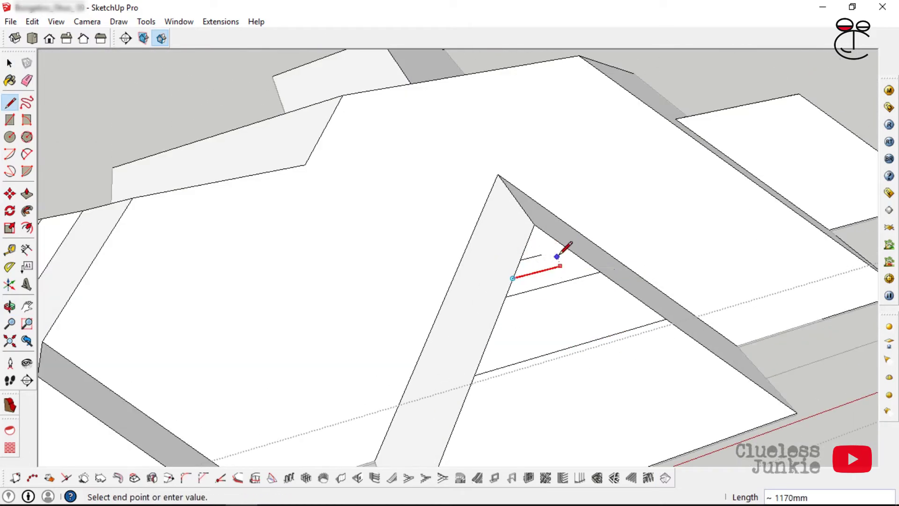
{"action": "left_click", "coordinate": [582, 260]}
{"action": "key", "text": "e"}
- Build a matching triangular gablet on the opposite hip face and erase the leftover hip and centre edges
{"action": "key", "text": "l"}
{"action": "middle_click_drag", "start_coordinate": [230, 207], "coordinate": [370, 230]}
{"action": "left_click", "coordinate": [553, 251]}
{"action": "scroll", "coordinate": [557, 240], "scroll_direction": "up", "scroll_amount": 2}
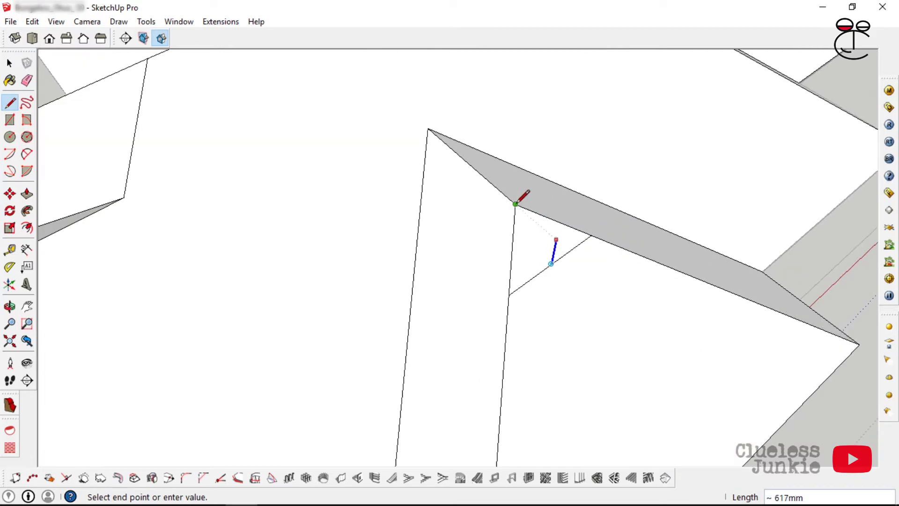
{"action": "left_click", "coordinate": [509, 295]}
{"action": "key", "text": "e"}
{"action": "left_click", "coordinate": [512, 240]}
{"action": "left_click", "coordinate": [553, 256]}
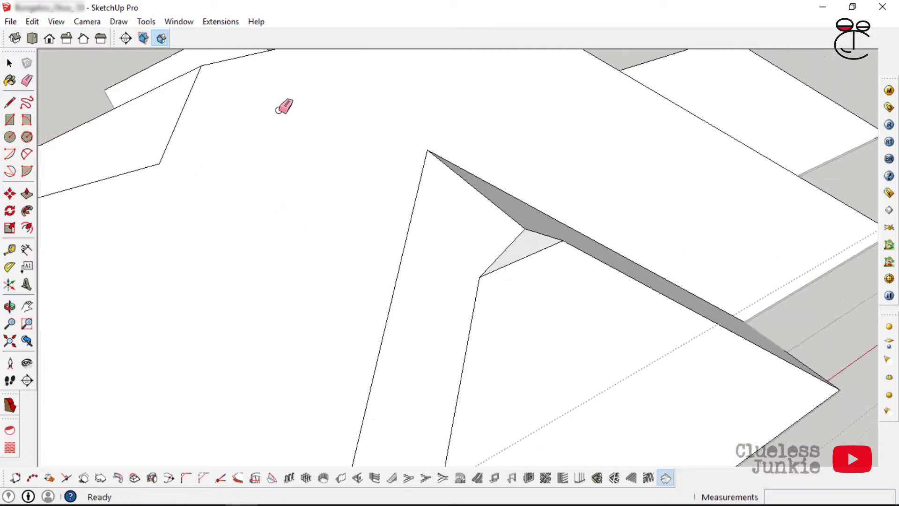
- Offset the edges of the front projection's triangular gablet face inward to form a frame
{"action": "scroll", "coordinate": [283, 107], "scroll_direction": "down", "scroll_amount": 4}
{"action": "middle_click_drag", "start_coordinate": [468, 281], "coordinate": [560, 178]}
{"action": "scroll", "coordinate": [520, 179], "scroll_direction": "up", "scroll_amount": 3}
{"action": "key", "text": "space"}
{"action": "scroll", "coordinate": [517, 182], "scroll_direction": "up", "scroll_amount": 2}
{"action": "left_click", "coordinate": [517, 182]}
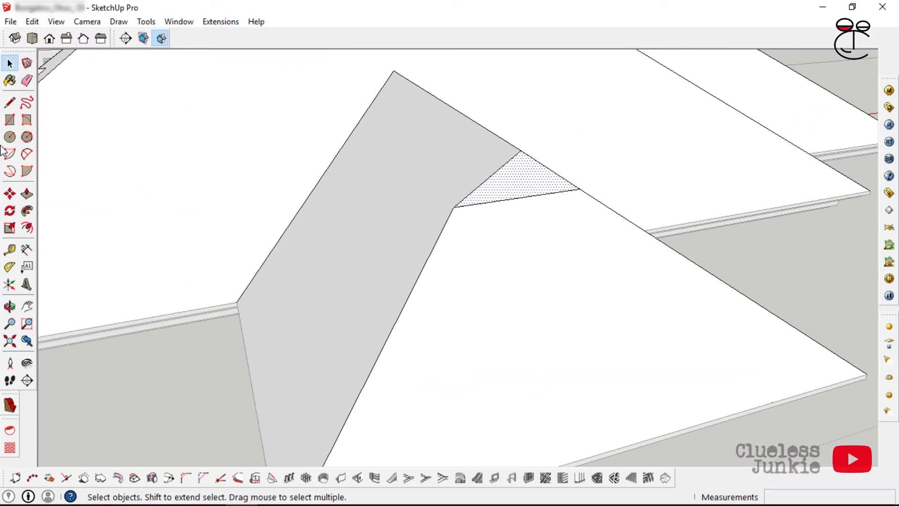
{"action": "left_click", "coordinate": [27, 228]}
{"action": "scroll", "coordinate": [482, 153], "scroll_direction": "up", "scroll_amount": 2}
{"action": "left_click", "coordinate": [492, 158]}
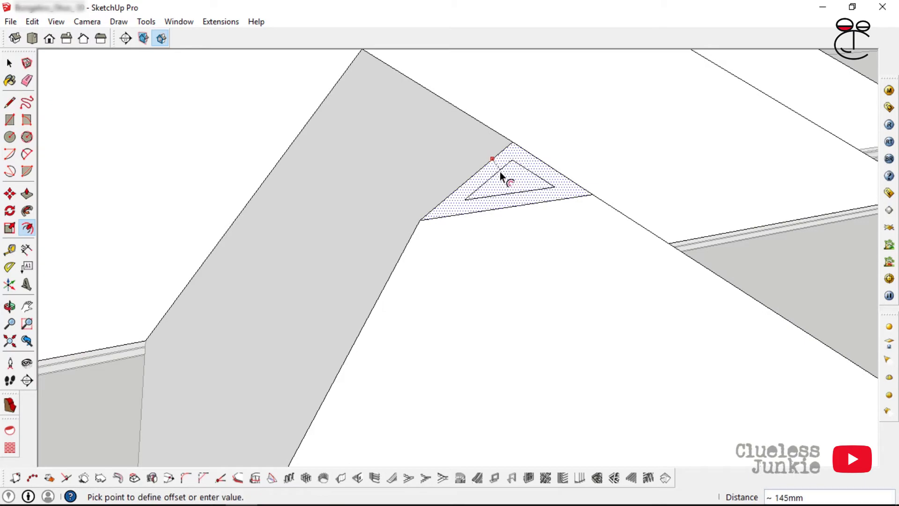
{"action": "left_click", "coordinate": [500, 174]}
{"action": "middle_click_drag", "start_coordinate": [500, 174], "coordinate": [361, 148]}
{"action": "scroll", "coordinate": [361, 148], "scroll_direction": "down", "scroll_amount": 3}
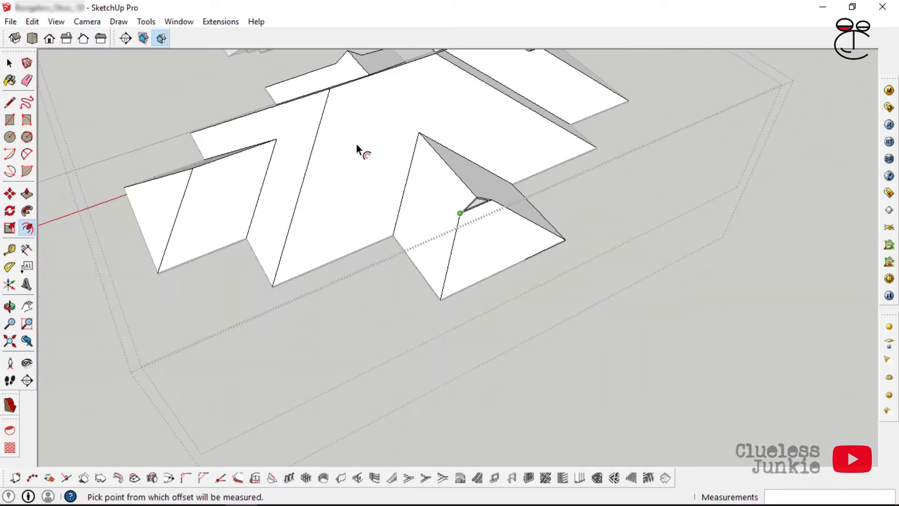
- Offset the edges of the opposite projection's gablet face inward to form a matching frame
{"action": "scroll", "coordinate": [464, 175], "scroll_direction": "up", "scroll_amount": 2}
{"action": "scroll", "coordinate": [465, 175], "scroll_direction": "down", "scroll_amount": 3}
{"action": "middle_click_drag", "start_coordinate": [412, 248], "coordinate": [473, 164]}
{"action": "scroll", "coordinate": [384, 248], "scroll_direction": "up", "scroll_amount": 4}
{"action": "middle_click_drag", "start_coordinate": [364, 236], "coordinate": [496, 187]}
{"action": "scroll", "coordinate": [498, 187], "scroll_direction": "down", "scroll_amount": 3}
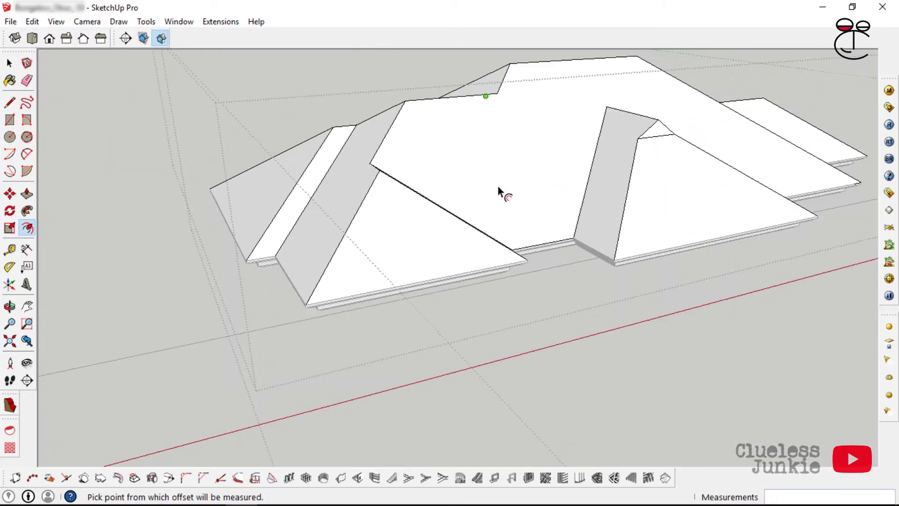
{"action": "scroll", "coordinate": [613, 136], "scroll_direction": "up", "scroll_amount": 3}
{"action": "scroll", "coordinate": [612, 136], "scroll_direction": "up", "scroll_amount": 3}
{"action": "scroll", "coordinate": [616, 151], "scroll_direction": "up", "scroll_amount": 2}
{"action": "key", "text": "Escape"}
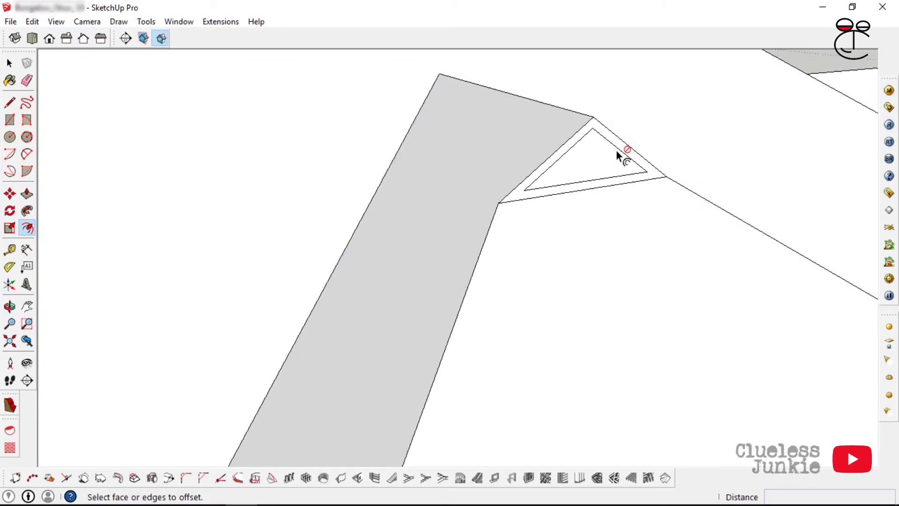
- Copy the lower edge of the gablet's inner triangle up to its apex, dividing the distance into 5 equal spaces
{"action": "scroll", "coordinate": [583, 193], "scroll_direction": "up", "scroll_amount": 2}
{"action": "key", "text": "space"}
{"action": "left_click", "coordinate": [583, 192]}
{"action": "scroll", "coordinate": [582, 193], "scroll_direction": "up", "scroll_amount": 3}
{"action": "key", "text": "m"}
{"action": "left_click", "coordinate": [459, 314]}
{"action": "key", "text": "ctrl"}
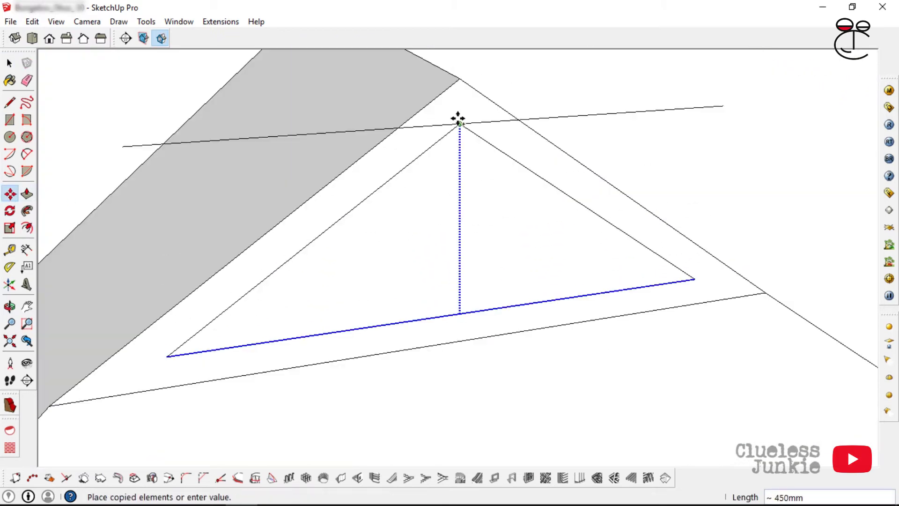
{"action": "left_click", "coordinate": [460, 124]}
{"action": "type", "text": "/5"}
{"action": "key", "text": "Return"}
- Erase the ends of the copied lines that extend beyond the gablet's inner triangle
{"action": "key", "text": "e"}
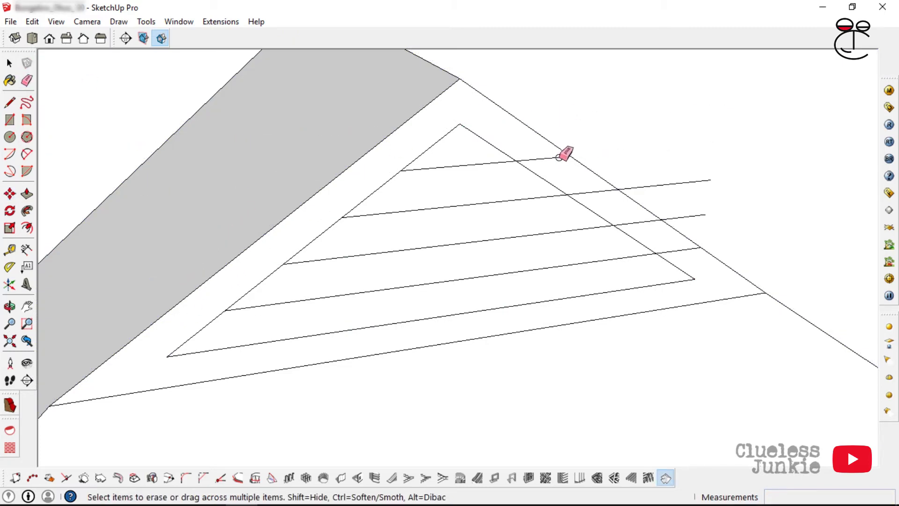
{"action": "left_click", "coordinate": [680, 249]}
{"action": "key", "text": "space"}
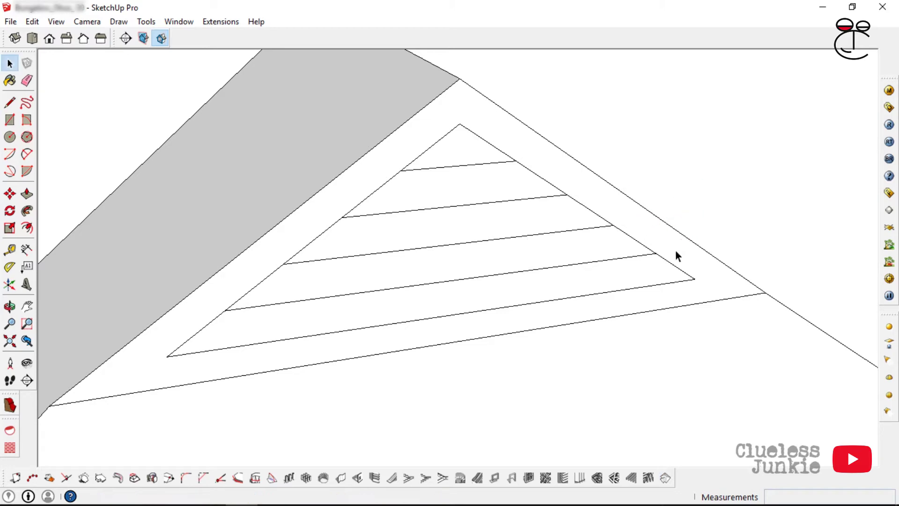
- Push/Pull the five gablet strips by 25 mm and repeat the operation on every other strip, starting from the lowest
{"action": "key", "text": "p"}
{"action": "left_click", "coordinate": [580, 286]}
{"action": "type", "text": "25"}
{"action": "key", "text": "Return"}
{"action": "double_click", "coordinate": [566, 253]}
{"action": "double_click", "coordinate": [552, 228]}
{"action": "double_click", "coordinate": [520, 192]}
{"action": "double_click", "coordinate": [470, 162]}
{"action": "double_click", "coordinate": [487, 285]}
{"action": "double_click", "coordinate": [482, 225]}
{"action": "double_click", "coordinate": [464, 152]}
- Offset the edges of the large main roof face and all other roof faces inward to form narrow border strips
{"action": "middle_click_drag", "start_coordinate": [451, 253], "coordinate": [448, 229]}
{"action": "scroll", "coordinate": [545, 257], "scroll_direction": "down", "scroll_amount": 8}
{"action": "scroll", "coordinate": [544, 256], "scroll_direction": "down", "scroll_amount": 5}
{"action": "middle_click_drag", "start_coordinate": [545, 256], "coordinate": [534, 311]}
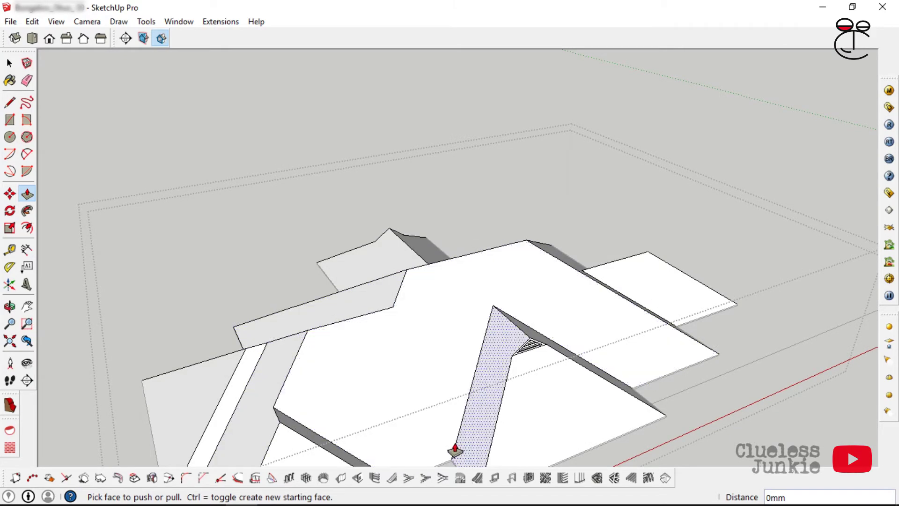
{"action": "middle_click_drag", "start_coordinate": [453, 450], "coordinate": [564, 311]}
{"action": "scroll", "coordinate": [466, 325], "scroll_direction": "down", "scroll_amount": 3}
{"action": "scroll", "coordinate": [510, 303], "scroll_direction": "up", "scroll_amount": 8}
{"action": "scroll", "coordinate": [509, 303], "scroll_direction": "down", "scroll_amount": 5}
{"action": "left_click", "coordinate": [27, 228]}
{"action": "left_click", "coordinate": [474, 187]}
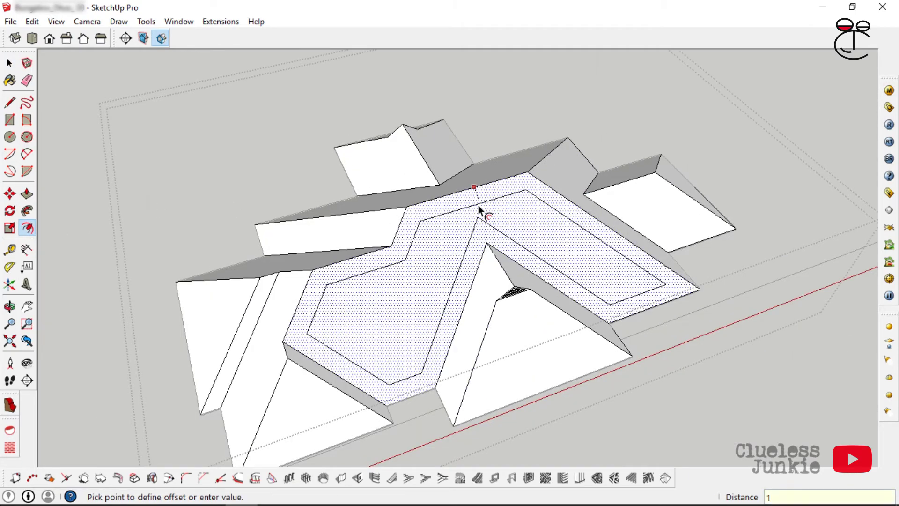
{"action": "key", "text": "Return"}
{"action": "scroll", "coordinate": [485, 239], "scroll_direction": "down", "scroll_amount": 2}
{"action": "scroll", "coordinate": [509, 241], "scroll_direction": "up", "scroll_amount": 6}
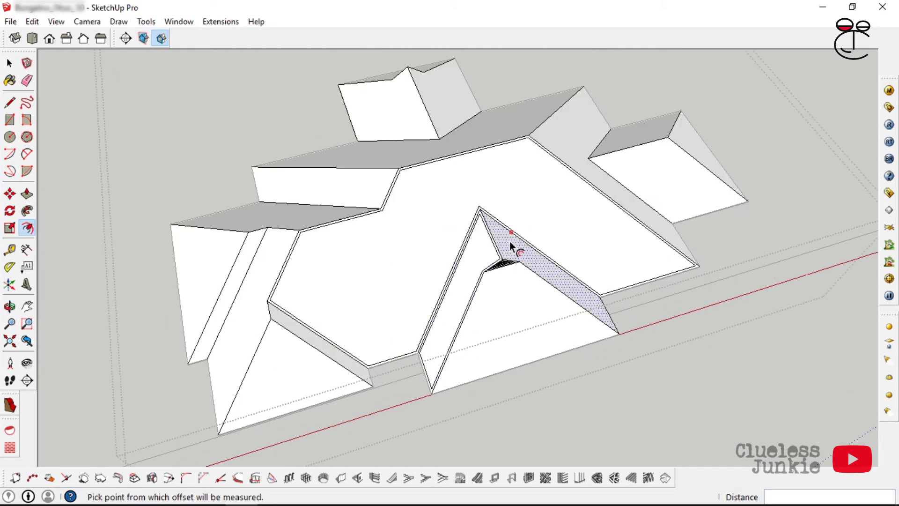
{"action": "scroll", "coordinate": [286, 317], "scroll_direction": "down", "scroll_amount": 6}
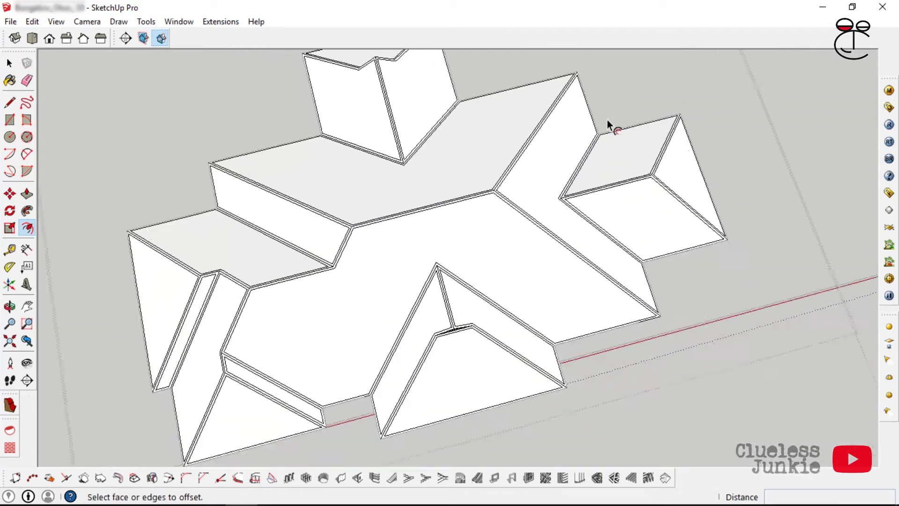
- Push the inset faces of the small side hip roof inward by 25 mm
{"action": "key", "text": "space"}
{"action": "left_click", "coordinate": [617, 145]}
{"action": "scroll", "coordinate": [320, 115], "scroll_direction": "down", "scroll_amount": 1}
{"action": "left_click", "coordinate": [27, 194]}
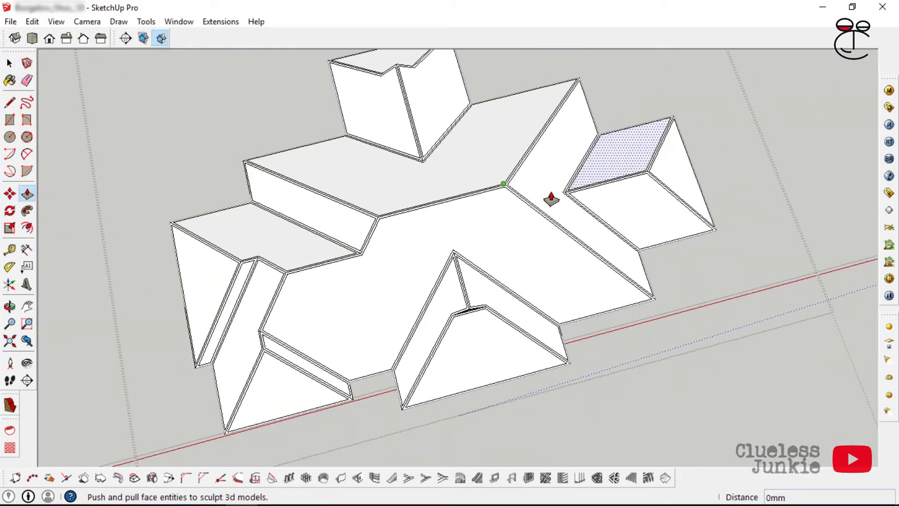
{"action": "scroll", "coordinate": [609, 178], "scroll_direction": "up", "scroll_amount": 2}
{"action": "left_click", "coordinate": [680, 166]}
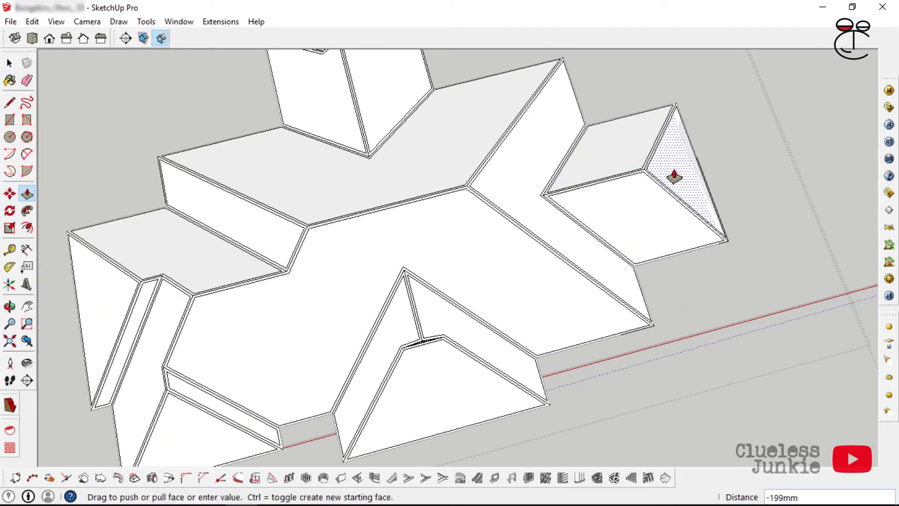
{"action": "key", "text": "Return"}
{"action": "scroll", "coordinate": [674, 147], "scroll_direction": "up", "scroll_amount": 3}
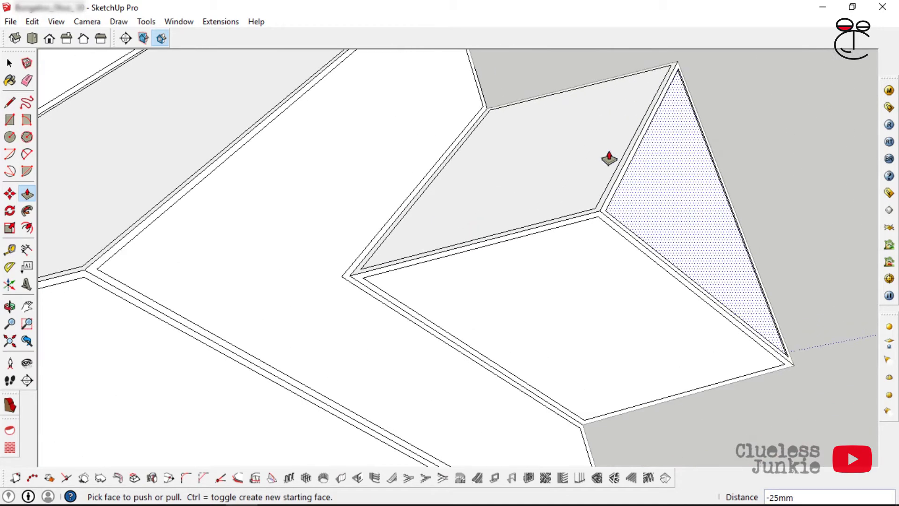
{"action": "double_click", "coordinate": [608, 157]}
{"action": "double_click", "coordinate": [563, 275]}
- Push the large rear roof face and the inset faces of the adjoining roof projections inward by 25 mm
{"action": "scroll", "coordinate": [595, 154], "scroll_direction": "down", "scroll_amount": 3}
{"action": "left_click", "coordinate": [557, 268]}
{"action": "scroll", "coordinate": [417, 112], "scroll_direction": "down", "scroll_amount": 2}
{"action": "type", "text": "25"}
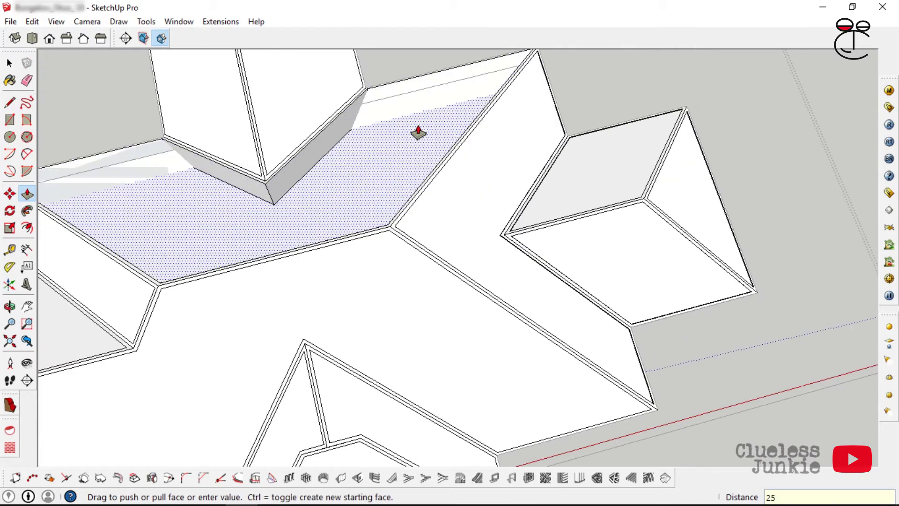
{"action": "key", "text": "Return"}
{"action": "scroll", "coordinate": [342, 105], "scroll_direction": "down", "scroll_amount": 2}
{"action": "left_click", "coordinate": [323, 136]}
{"action": "left_click", "coordinate": [322, 136]}
{"action": "scroll", "coordinate": [323, 136], "scroll_direction": "down", "scroll_amount": 2}
{"action": "scroll", "coordinate": [248, 257], "scroll_direction": "up", "scroll_amount": 4}
{"action": "double_click", "coordinate": [173, 295]}
{"action": "double_click", "coordinate": [216, 321]}
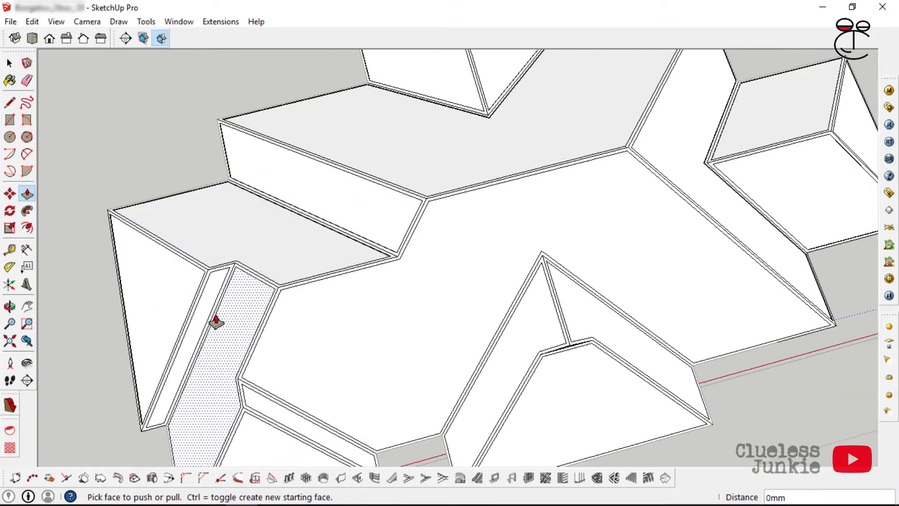
- Repeat the 25 mm inward push on the remaining inset faces of the front roof projections
{"action": "scroll", "coordinate": [344, 197], "scroll_direction": "down", "scroll_amount": 2}
{"action": "scroll", "coordinate": [347, 309], "scroll_direction": "up", "scroll_amount": 3}
{"action": "double_click", "coordinate": [272, 398]}
{"action": "scroll", "coordinate": [366, 246], "scroll_direction": "down", "scroll_amount": 3}
{"action": "scroll", "coordinate": [518, 235], "scroll_direction": "up", "scroll_amount": 3}
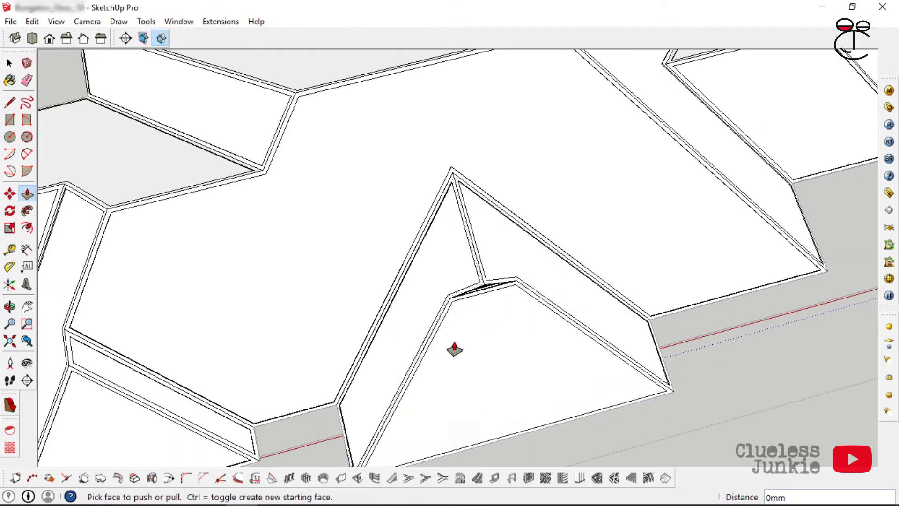
{"action": "scroll", "coordinate": [454, 349], "scroll_direction": "down", "scroll_amount": 3}
{"action": "scroll", "coordinate": [619, 202], "scroll_direction": "up", "scroll_amount": 3}
- Move the whole roof with its eave onto the house, snapping the eave's lower inner corner to the matching wall corner
{"action": "key", "text": "space"}
{"action": "scroll", "coordinate": [618, 202], "scroll_direction": "down", "scroll_amount": 5}
{"action": "left_click", "coordinate": [448, 245]}
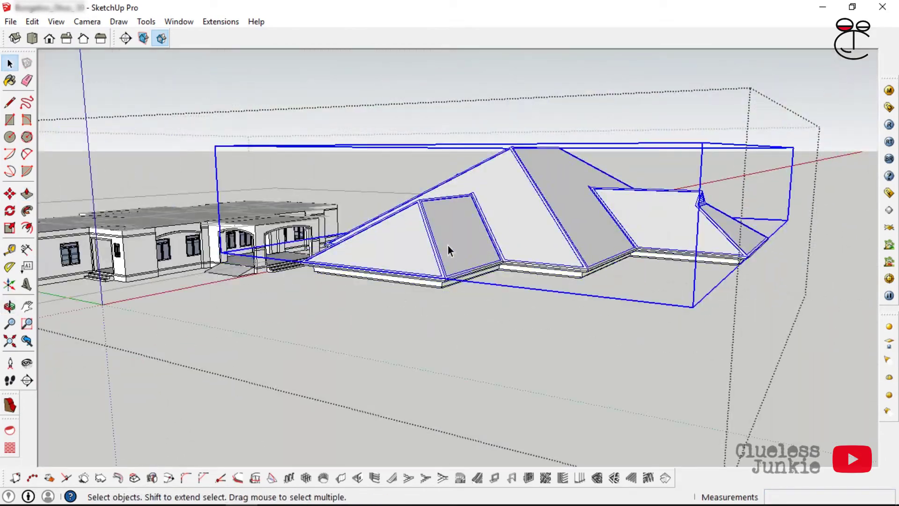
{"action": "right_click", "coordinate": [443, 287]}
{"action": "left_click", "coordinate": [478, 343]}
{"action": "middle_click_drag", "start_coordinate": [477, 343], "coordinate": [394, 213]}
{"action": "left_click", "coordinate": [9, 195]}
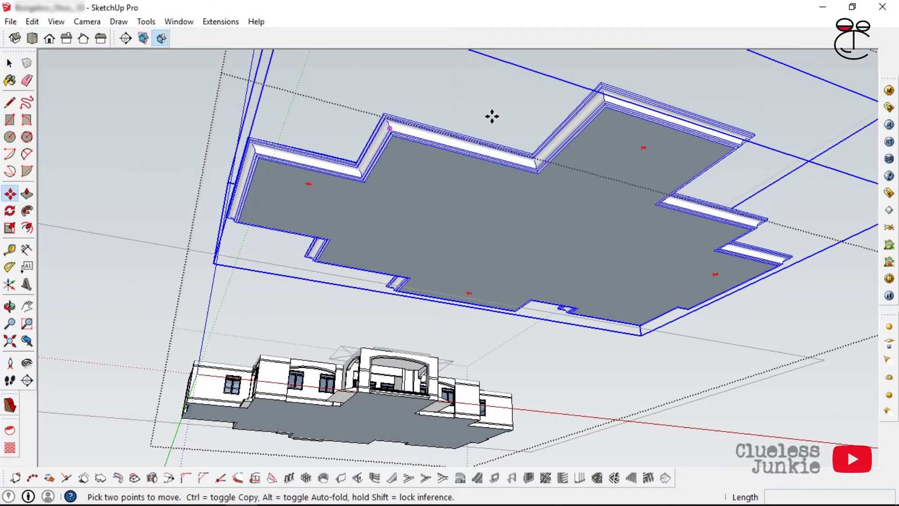
{"action": "scroll", "coordinate": [580, 105], "scroll_direction": "up", "scroll_amount": 4}
{"action": "left_click", "coordinate": [642, 124]}
{"action": "scroll", "coordinate": [515, 161], "scroll_direction": "down", "scroll_amount": 5}
{"action": "scroll", "coordinate": [468, 309], "scroll_direction": "up", "scroll_amount": 10}
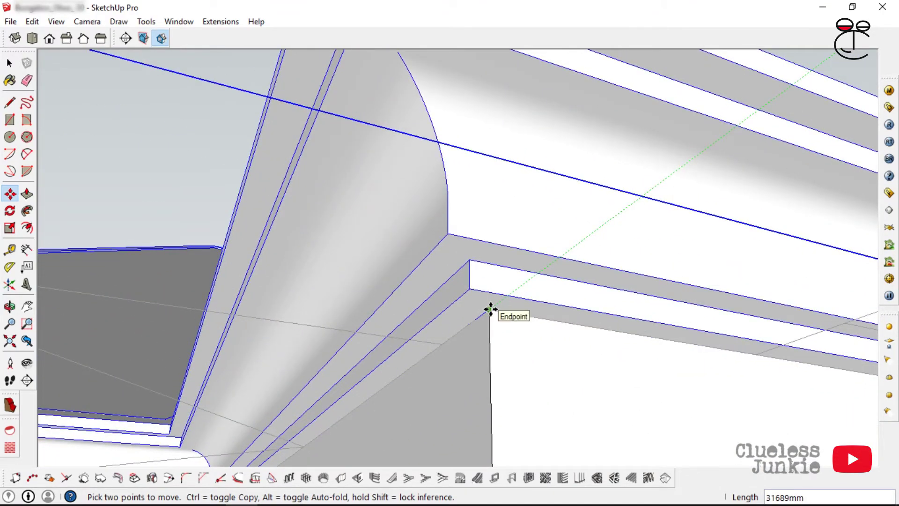
{"action": "left_click", "coordinate": [490, 309]}
{"action": "scroll", "coordinate": [490, 309], "scroll_direction": "down", "scroll_amount": 10}
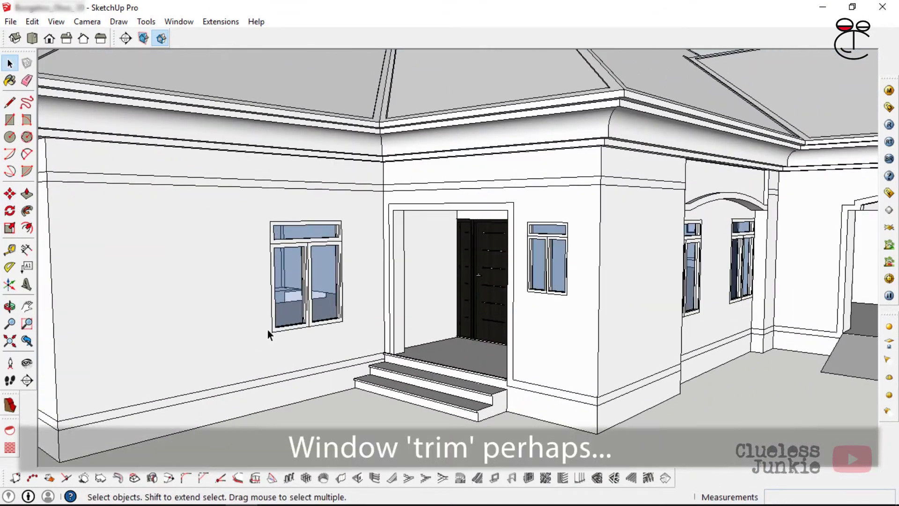
- Open the double casement window beside the entrance steps for editing and select the top outer edge of its frame
{"action": "scroll", "coordinate": [281, 263], "scroll_direction": "up", "scroll_amount": 3}
{"action": "left_click", "coordinate": [316, 254]}
{"action": "double_click", "coordinate": [353, 220]}
{"action": "scroll", "coordinate": [351, 216], "scroll_direction": "up", "scroll_amount": 3}
{"action": "left_click", "coordinate": [345, 201]}
{"action": "scroll", "coordinate": [339, 211], "scroll_direction": "down", "scroll_amount": 5}
{"action": "scroll", "coordinate": [337, 228], "scroll_direction": "up", "scroll_amount": 2}
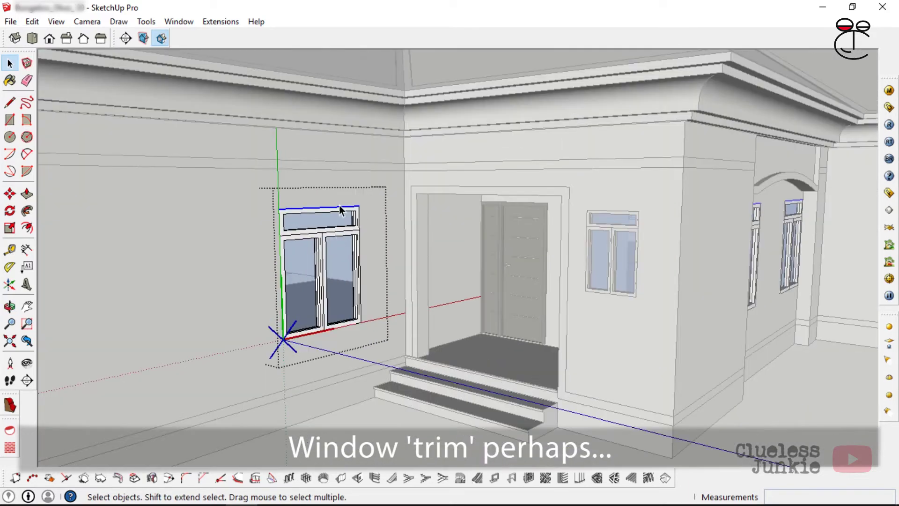
{"action": "middle_click_drag", "start_coordinate": [753, 213], "coordinate": [672, 217]}
{"action": "scroll", "coordinate": [716, 217], "scroll_direction": "down", "scroll_amount": 3}
{"action": "middle_click_drag", "start_coordinate": [224, 225], "coordinate": [368, 222]}
{"action": "scroll", "coordinate": [407, 225], "scroll_direction": "up", "scroll_amount": 2}
{"action": "scroll", "coordinate": [661, 204], "scroll_direction": "up", "scroll_amount": 2}
{"action": "middle_click_drag", "start_coordinate": [660, 203], "coordinate": [617, 217]}
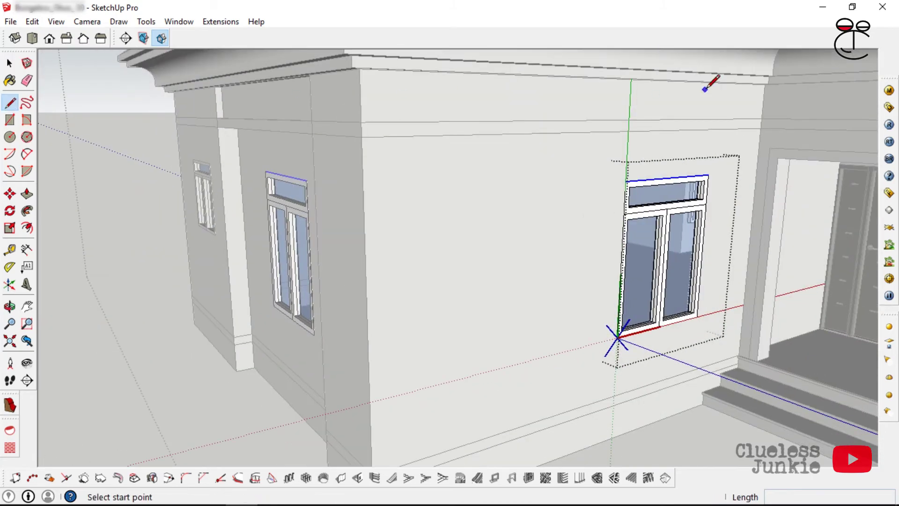
- Draw a rectangular trim profile 100 mm high and 50 mm deep, perpendicular to the window frame's top edge
{"action": "scroll", "coordinate": [658, 173], "scroll_direction": "up", "scroll_amount": 5}
{"action": "left_click", "coordinate": [630, 196]}
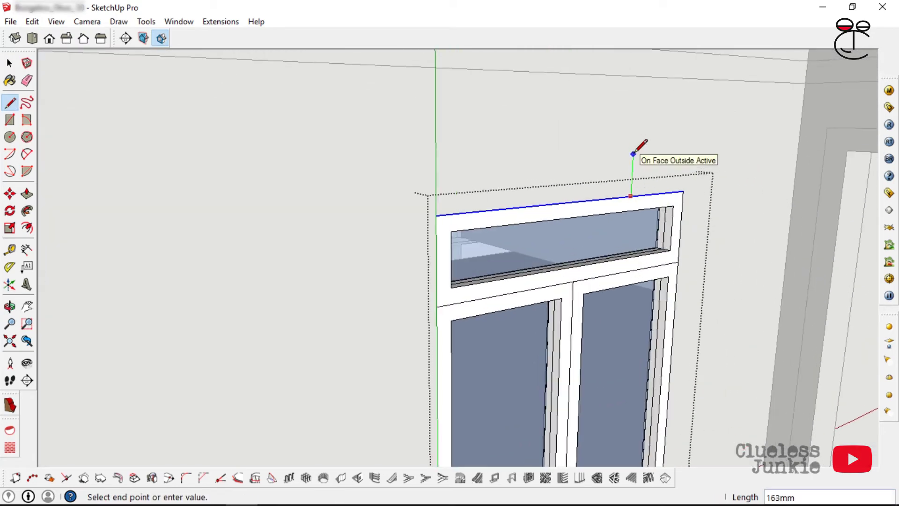
{"action": "type", "text": "100"}
{"action": "key", "text": "Return"}
{"action": "scroll", "coordinate": [635, 169], "scroll_direction": "up", "scroll_amount": 1}
{"action": "mouse_move", "coordinate": [634, 169]}
{"action": "middle_mouse_down"}
{"action": "mouse_move", "coordinate": [628, 156]}
{"action": "mouse_move", "coordinate": [654, 176]}
{"action": "mouse_move", "coordinate": [644, 182]}
{"action": "middle_mouse_up"}
{"action": "scroll", "coordinate": [646, 173], "scroll_direction": "up", "scroll_amount": 1}
{"action": "scroll", "coordinate": [641, 182], "scroll_direction": "up", "scroll_amount": 2}
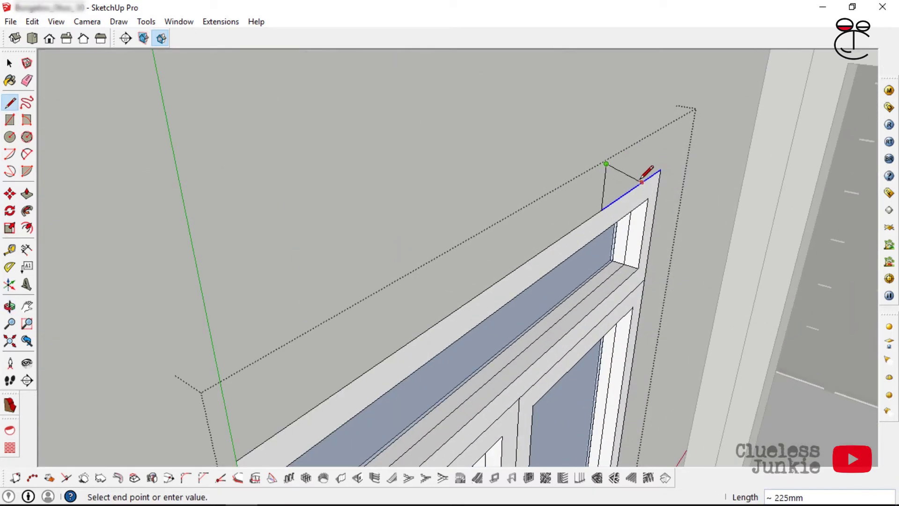
{"action": "scroll", "coordinate": [645, 174], "scroll_direction": "up", "scroll_amount": 2}
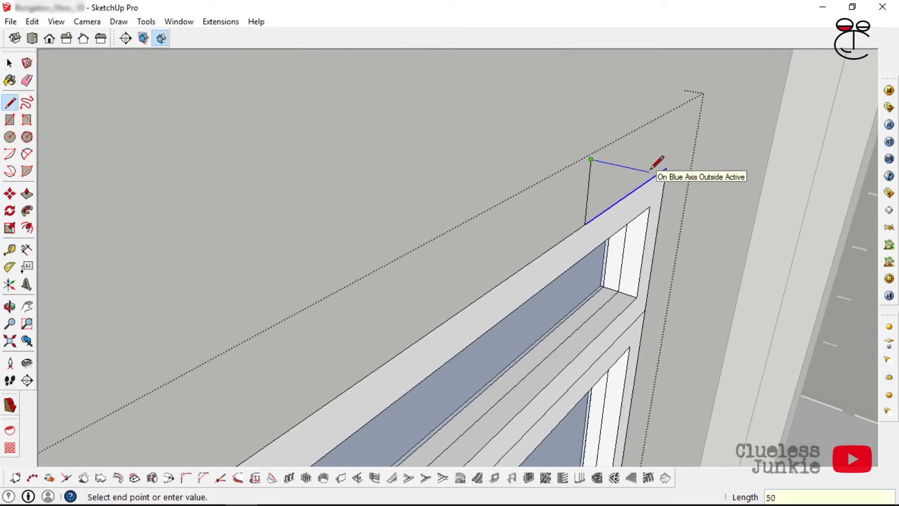
{"action": "left_click", "coordinate": [585, 224]}
{"action": "scroll", "coordinate": [599, 88], "scroll_direction": "down", "scroll_amount": 3}
- Sweep the trim profile around the whole outer perimeter of the window frame with Follow Me
{"action": "middle_click_drag", "start_coordinate": [599, 87], "coordinate": [613, 83]}
{"action": "key", "text": "space"}
{"action": "left_click", "coordinate": [597, 148]}
{"action": "scroll", "coordinate": [621, 128], "scroll_direction": "down", "scroll_amount": 2}
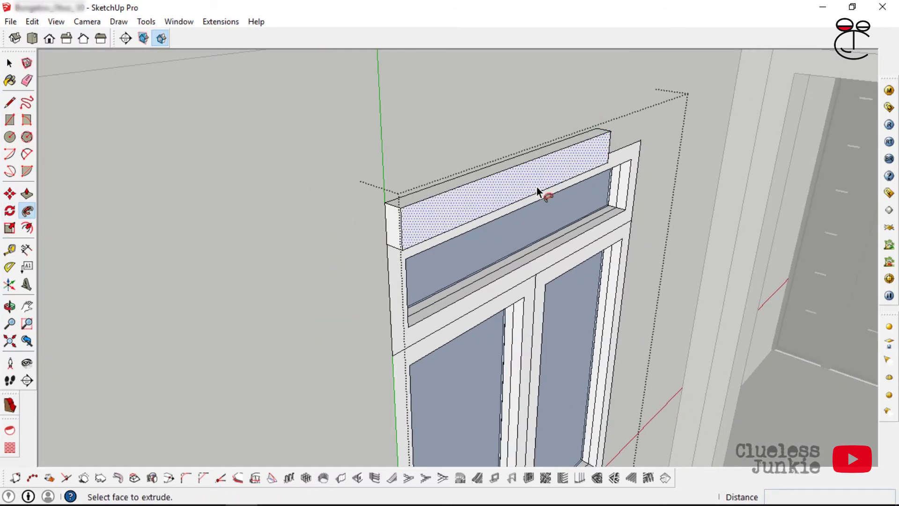
{"action": "left_click", "coordinate": [602, 149]}
{"action": "scroll", "coordinate": [513, 187], "scroll_direction": "down", "scroll_amount": 3}
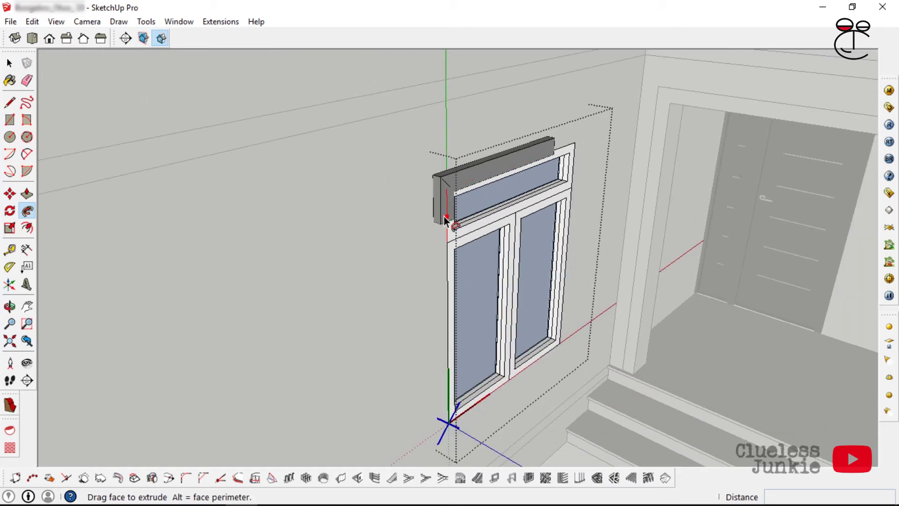
{"action": "scroll", "coordinate": [573, 157], "scroll_direction": "up", "scroll_amount": 3}
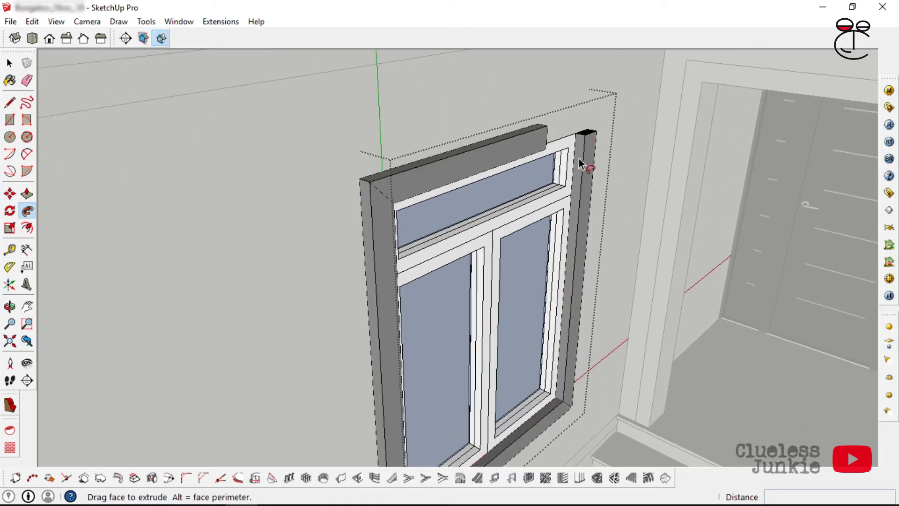
{"action": "left_click", "coordinate": [569, 168]}
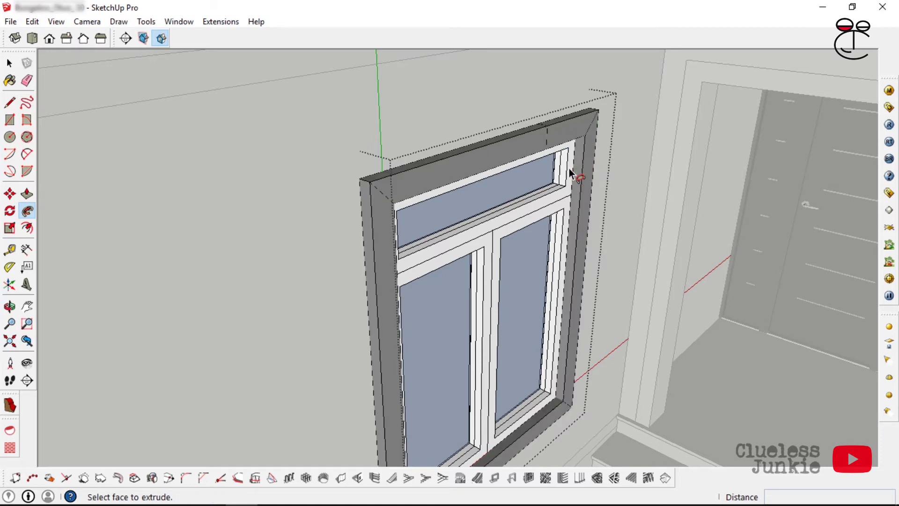
- Erase the seam lines on the upper, front and lower faces of the trim where the sweep starts and ends
{"action": "scroll", "coordinate": [559, 119], "scroll_direction": "up", "scroll_amount": 4}
{"action": "left_click", "coordinate": [27, 81]}
{"action": "scroll", "coordinate": [505, 118], "scroll_direction": "up", "scroll_amount": 3}
{"action": "left_click", "coordinate": [539, 131]}
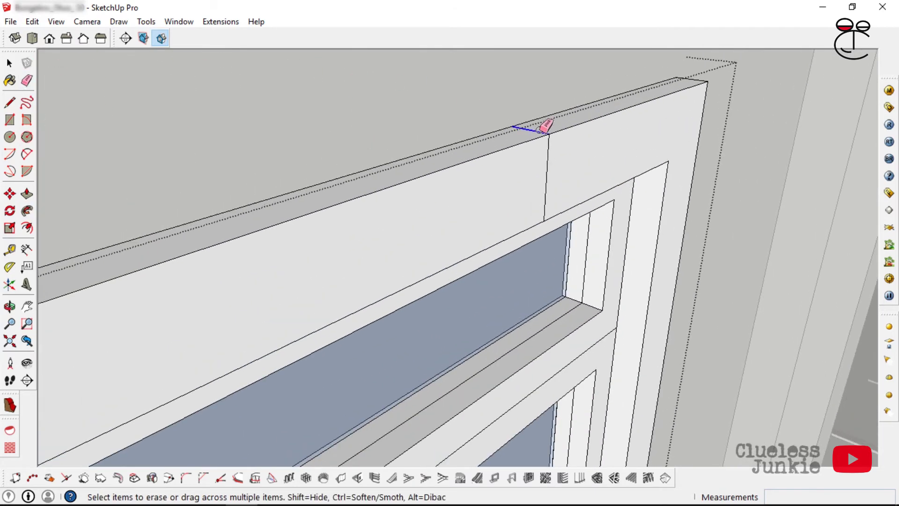
{"action": "left_click", "coordinate": [550, 158]}
{"action": "mouse_move", "coordinate": [552, 157]}
{"action": "middle_mouse_down"}
{"action": "mouse_move", "coordinate": [594, 48]}
{"action": "mouse_move", "coordinate": [593, 23]}
{"action": "middle_mouse_up"}
{"action": "left_click", "coordinate": [525, 229]}
{"action": "scroll", "coordinate": [618, 167], "scroll_direction": "down", "scroll_amount": 2}
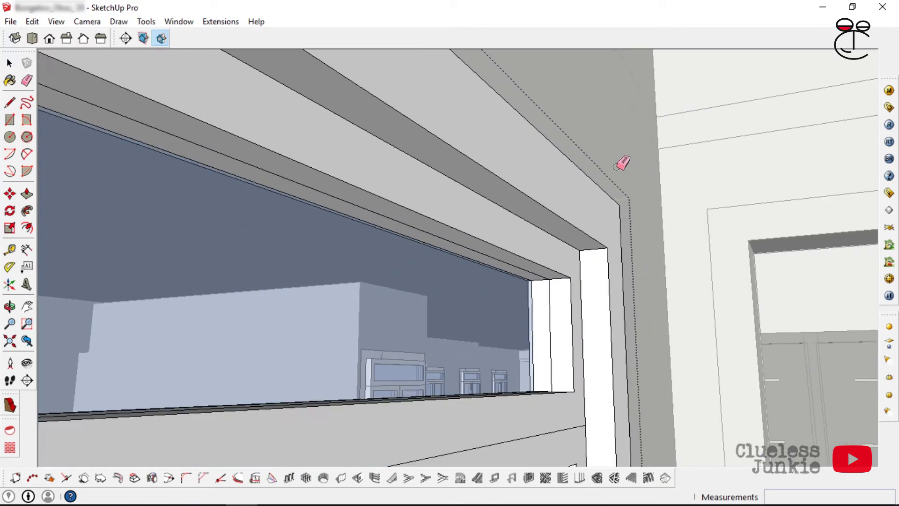
{"action": "middle_click_drag", "start_coordinate": [618, 166], "coordinate": [589, 194]}
{"action": "scroll", "coordinate": [589, 193], "scroll_direction": "down", "scroll_amount": 3}
{"action": "scroll", "coordinate": [484, 238], "scroll_direction": "down", "scroll_amount": 6}
{"action": "scroll", "coordinate": [333, 271], "scroll_direction": "up", "scroll_amount": 2}
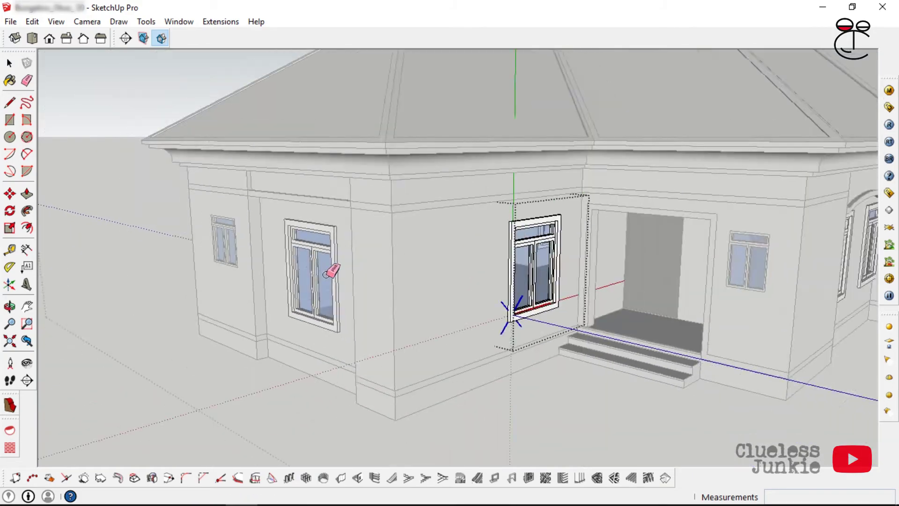
- Open the next window without trim for editing and select the face of its upper frame
{"action": "scroll", "coordinate": [686, 252], "scroll_direction": "down", "scroll_amount": 3}
{"action": "middle_click_drag", "start_coordinate": [679, 257], "coordinate": [554, 262]}
{"action": "mouse_move", "coordinate": [749, 277]}
{"action": "middle_mouse_down"}
{"action": "mouse_move", "coordinate": [646, 261]}
{"action": "mouse_move", "coordinate": [375, 260]}
{"action": "middle_mouse_up"}
{"action": "scroll", "coordinate": [353, 259], "scroll_direction": "up", "scroll_amount": 3}
{"action": "key", "text": "space"}
{"action": "triple_click", "coordinate": [353, 260]}
{"action": "scroll", "coordinate": [403, 265], "scroll_direction": "up", "scroll_amount": 1}
{"action": "scroll", "coordinate": [772, 271], "scroll_direction": "down", "scroll_amount": 4}
{"action": "middle_click_drag", "start_coordinate": [773, 271], "coordinate": [431, 240]}
{"action": "middle_click_drag", "start_coordinate": [155, 267], "coordinate": [472, 284]}
{"action": "scroll", "coordinate": [473, 283], "scroll_direction": "up", "scroll_amount": 6}
{"action": "middle_click_drag", "start_coordinate": [472, 283], "coordinate": [530, 284]}
{"action": "scroll", "coordinate": [560, 220], "scroll_direction": "up", "scroll_amount": 6}
{"action": "left_click", "coordinate": [538, 230]}
- Draw a rectangular trim profile 100 mm high, perpendicular to the top edge of this window's frame
{"action": "left_click", "coordinate": [9, 102]}
{"action": "scroll", "coordinate": [581, 217], "scroll_direction": "up", "scroll_amount": 3}
{"action": "left_click", "coordinate": [590, 236]}
{"action": "type", "text": "100"}
{"action": "key", "text": "Return"}
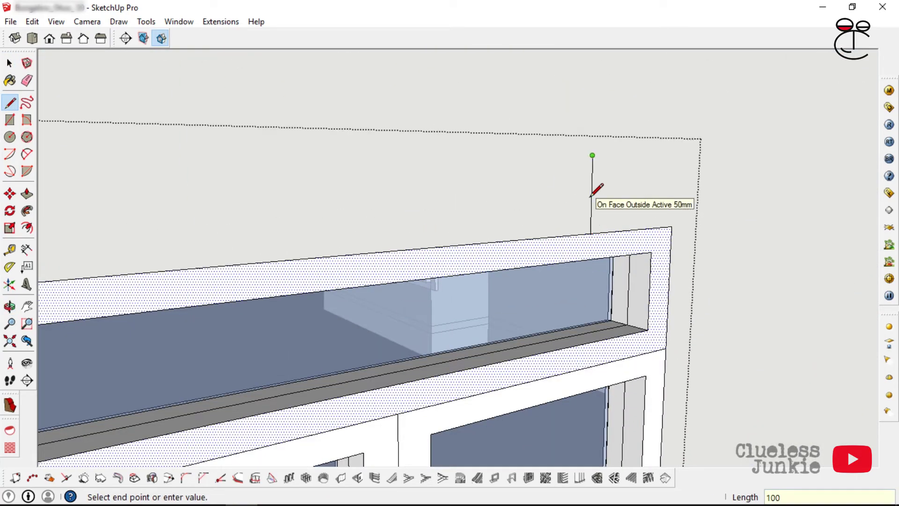
{"action": "middle_click_drag", "start_coordinate": [592, 194], "coordinate": [670, 211]}
{"action": "left_click", "coordinate": [630, 146]}
{"action": "left_click", "coordinate": [584, 231]}
{"action": "scroll", "coordinate": [563, 163], "scroll_direction": "down", "scroll_amount": 4}
- Sweep the rectangular trim profile around the outer perimeter of this window's frame with Follow Me
{"action": "key", "text": "space"}
{"action": "left_click", "coordinate": [581, 175]}
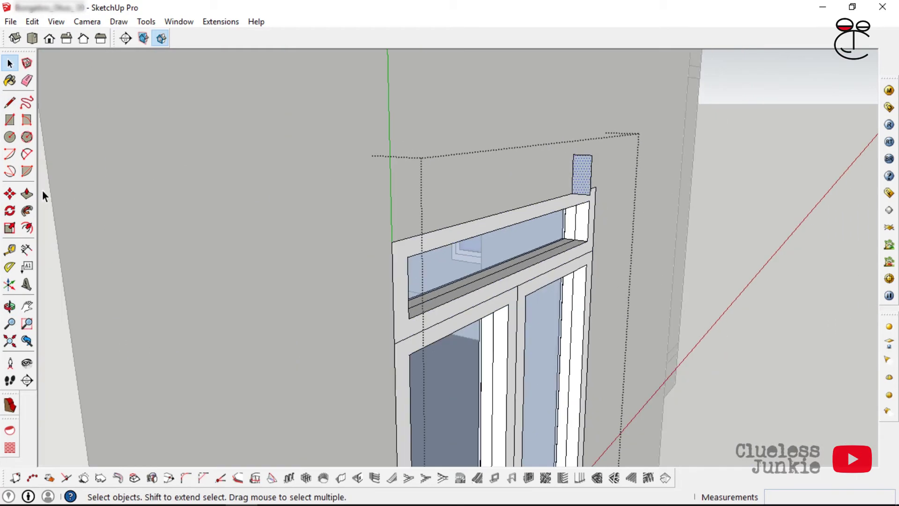
{"action": "left_click", "coordinate": [562, 189]}
{"action": "scroll", "coordinate": [419, 269], "scroll_direction": "down", "scroll_amount": 4}
{"action": "scroll", "coordinate": [517, 186], "scroll_direction": "up", "scroll_amount": 5}
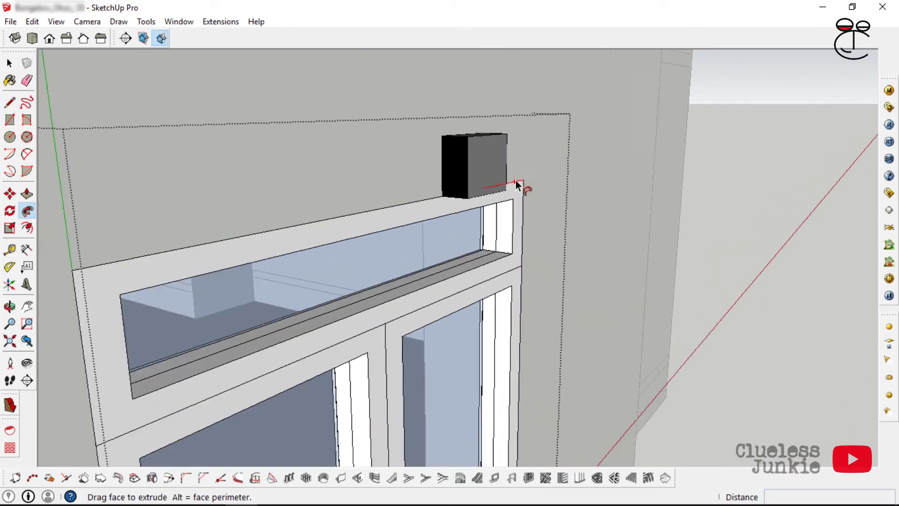
{"action": "scroll", "coordinate": [517, 186], "scroll_direction": "up", "scroll_amount": 1}
{"action": "left_click", "coordinate": [510, 184]}
{"action": "middle_click_drag", "start_coordinate": [473, 175], "coordinate": [486, 197]}
- Erase the seam lines where this window's trim sweep starts and ends, and finish editing the window
{"action": "key", "text": "e"}
{"action": "left_click_drag", "start_coordinate": [499, 135], "coordinate": [494, 159]}
{"action": "scroll", "coordinate": [495, 150], "scroll_direction": "up", "scroll_amount": 2}
{"action": "mouse_move", "coordinate": [495, 140]}
{"action": "middle_mouse_down"}
{"action": "mouse_move", "coordinate": [491, 150]}
{"action": "mouse_move", "coordinate": [508, 162]}
{"action": "middle_mouse_up"}
{"action": "scroll", "coordinate": [538, 177], "scroll_direction": "down", "scroll_amount": 5}
{"action": "key", "text": "space"}
{"action": "left_click", "coordinate": [564, 183]}
- Pull the horizontal band above the windows out 50 mm on the projecting corner wall and the adjoining walls
{"action": "scroll", "coordinate": [515, 206], "scroll_direction": "down", "scroll_amount": 8}
{"action": "middle_click_drag", "start_coordinate": [422, 234], "coordinate": [539, 206]}
{"action": "left_click", "coordinate": [538, 225]}
{"action": "scroll", "coordinate": [554, 232], "scroll_direction": "up", "scroll_amount": 2}
{"action": "left_click", "coordinate": [555, 233]}
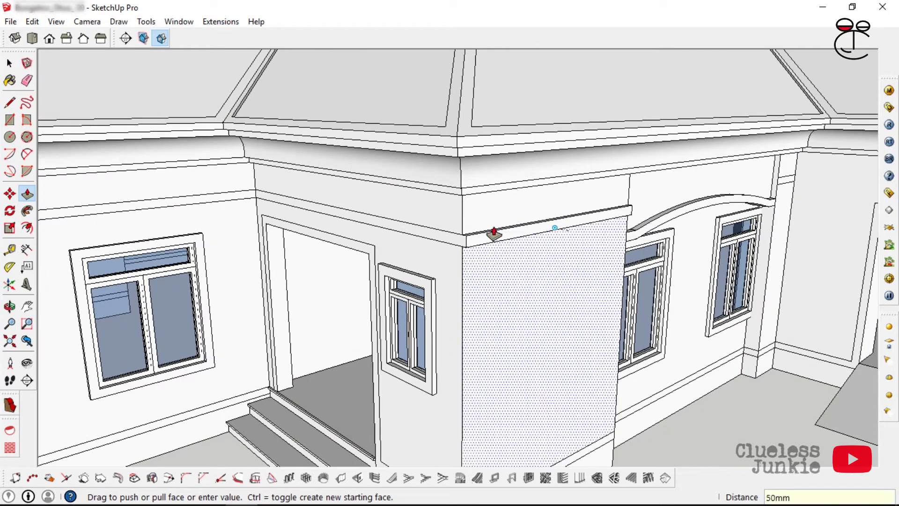
{"action": "scroll", "coordinate": [376, 227], "scroll_direction": "down", "scroll_amount": 3}
{"action": "scroll", "coordinate": [176, 182], "scroll_direction": "up", "scroll_amount": 2}
{"action": "double_click", "coordinate": [176, 199]}
{"action": "scroll", "coordinate": [646, 178], "scroll_direction": "down", "scroll_amount": 4}
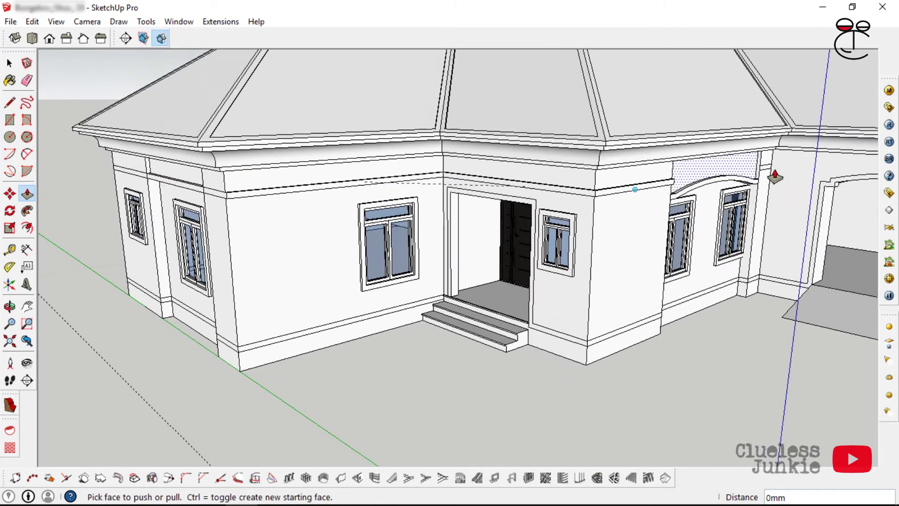
- Pull the narrow band above the plinth outward by the same 50 mm on the first exterior walls
{"action": "scroll", "coordinate": [774, 175], "scroll_direction": "up", "scroll_amount": 3}
{"action": "scroll", "coordinate": [762, 215], "scroll_direction": "up", "scroll_amount": 2}
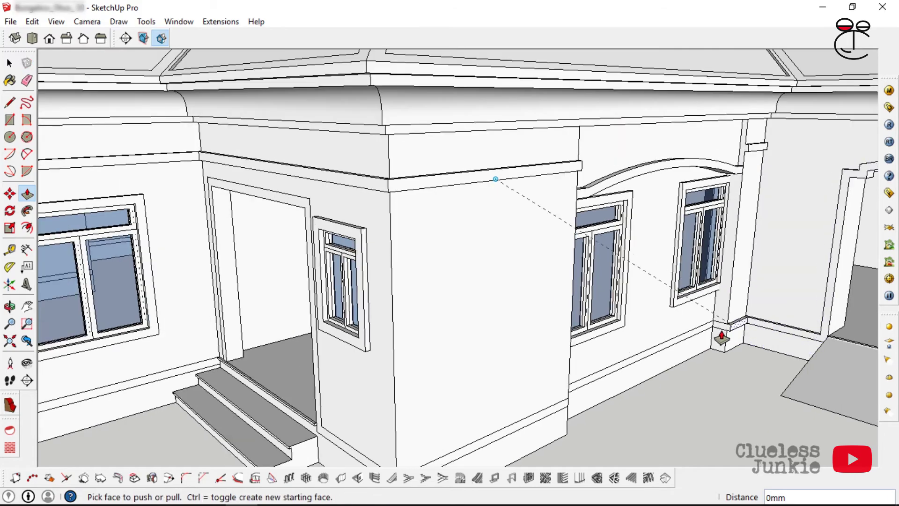
{"action": "scroll", "coordinate": [465, 409], "scroll_direction": "down", "scroll_amount": 4}
{"action": "scroll", "coordinate": [609, 345], "scroll_direction": "up", "scroll_amount": 3}
{"action": "middle_click_drag", "start_coordinate": [608, 345], "coordinate": [418, 334]}
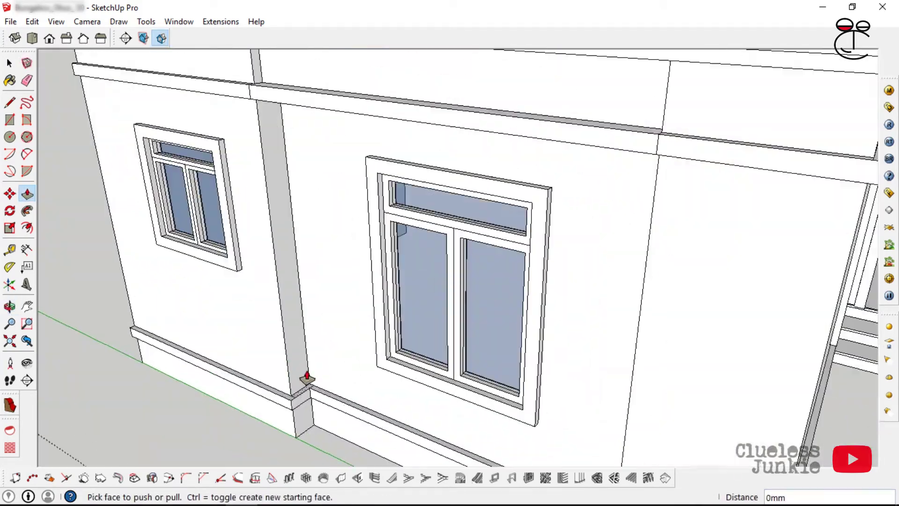
- Erase the leftover seam lines on the plinth band at the wall corner beside the window
{"action": "key", "text": "e"}
{"action": "middle_click_drag", "start_coordinate": [307, 378], "coordinate": [307, 71]}
{"action": "scroll", "coordinate": [307, 71], "scroll_direction": "down", "scroll_amount": 4}
{"action": "left_click", "coordinate": [512, 341]}
{"action": "mouse_move", "coordinate": [511, 341]}
{"action": "middle_mouse_down"}
{"action": "mouse_move", "coordinate": [518, 305]}
{"action": "mouse_move", "coordinate": [412, 240]}
{"action": "mouse_move", "coordinate": [445, 238]}
{"action": "middle_mouse_up"}
{"action": "scroll", "coordinate": [517, 304], "scroll_direction": "down", "scroll_amount": 5}
- Draw a short vertical line that closes off the plinth band where the windowed wall meets the entrance steps
{"action": "key", "text": "p"}
{"action": "middle_click_drag", "start_coordinate": [364, 321], "coordinate": [244, 323]}
{"action": "scroll", "coordinate": [316, 321], "scroll_direction": "up", "scroll_amount": 3}
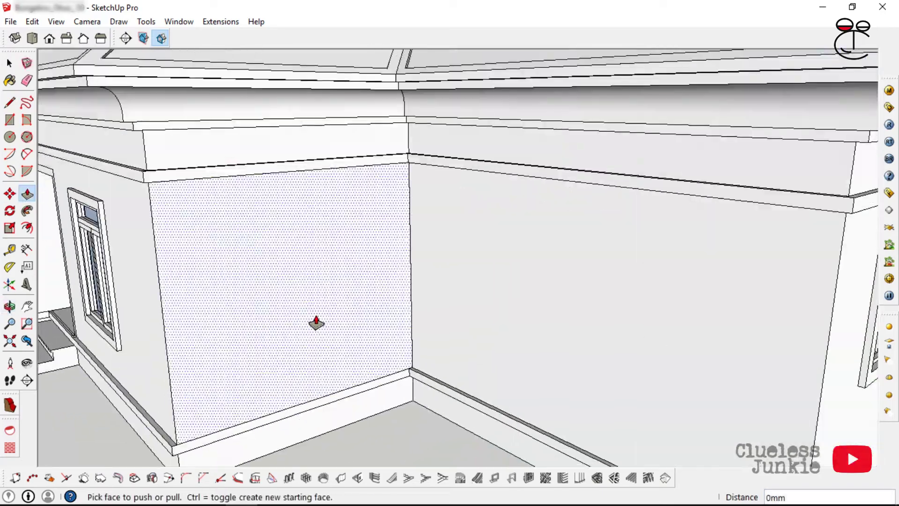
{"action": "scroll", "coordinate": [315, 321], "scroll_direction": "down", "scroll_amount": 4}
{"action": "middle_click_drag", "start_coordinate": [315, 322], "coordinate": [401, 416]}
{"action": "scroll", "coordinate": [370, 388], "scroll_direction": "up", "scroll_amount": 8}
{"action": "key", "text": "l"}
{"action": "left_click", "coordinate": [288, 293]}
{"action": "left_click", "coordinate": [290, 325]}
{"action": "key", "text": "e"}
- Pull the plinth band of the windowed wall beside the entrance steps and the next wall out by 50 mm
{"action": "scroll", "coordinate": [259, 325], "scroll_direction": "down", "scroll_amount": 5}
{"action": "key", "text": "p"}
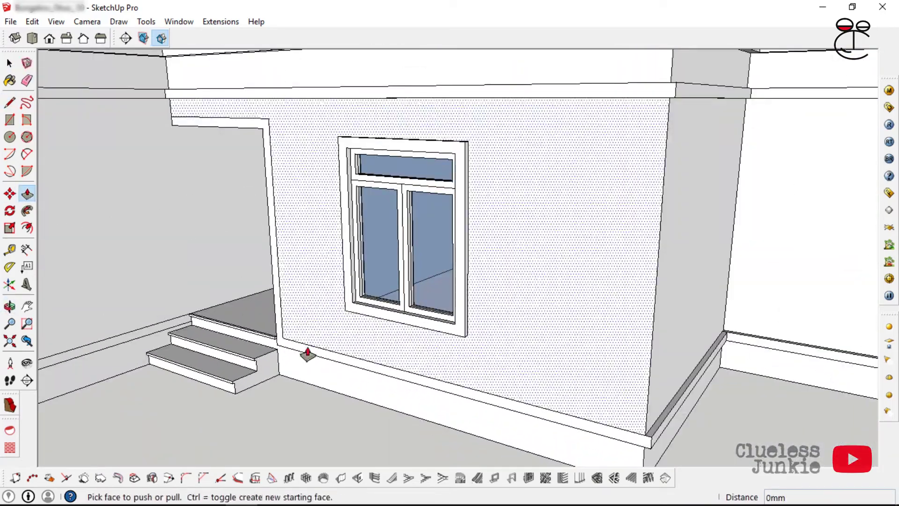
{"action": "double_click", "coordinate": [307, 351]}
{"action": "scroll", "coordinate": [307, 351], "scroll_direction": "down", "scroll_amount": 4}
{"action": "scroll", "coordinate": [203, 146], "scroll_direction": "up", "scroll_amount": 4}
{"action": "double_click", "coordinate": [312, 258]}
{"action": "middle_click_drag", "start_coordinate": [313, 260], "coordinate": [552, 206]}
{"action": "middle_click_drag", "start_coordinate": [187, 220], "coordinate": [323, 234]}
{"action": "scroll", "coordinate": [317, 307], "scroll_direction": "up", "scroll_amount": 4}
{"action": "scroll", "coordinate": [317, 307], "scroll_direction": "down", "scroll_amount": 5}
- Repeat the 50 mm pull on the plinth bands of the following exterior walls around the house
{"action": "middle_click_drag", "start_coordinate": [317, 307], "coordinate": [515, 299]}
{"action": "left_click", "coordinate": [662, 204]}
{"action": "left_click", "coordinate": [662, 205]}
{"action": "scroll", "coordinate": [323, 348], "scroll_direction": "up", "scroll_amount": 3}
{"action": "double_click", "coordinate": [345, 341]}
{"action": "middle_click_drag", "start_coordinate": [263, 281], "coordinate": [421, 262]}
{"action": "double_click", "coordinate": [398, 148]}
{"action": "scroll", "coordinate": [262, 299], "scroll_direction": "up", "scroll_amount": 5}
{"action": "double_click", "coordinate": [64, 273]}
{"action": "middle_click_drag", "start_coordinate": [197, 300], "coordinate": [356, 337]}
{"action": "double_click", "coordinate": [327, 419]}
- Erase the seam line crossing the raised upper band on the wall between the two windows
{"action": "key", "text": "e"}
{"action": "scroll", "coordinate": [617, 260], "scroll_direction": "up", "scroll_amount": 6}
{"action": "left_click", "coordinate": [616, 262]}
{"action": "middle_click_drag", "start_coordinate": [469, 262], "coordinate": [157, 295]}
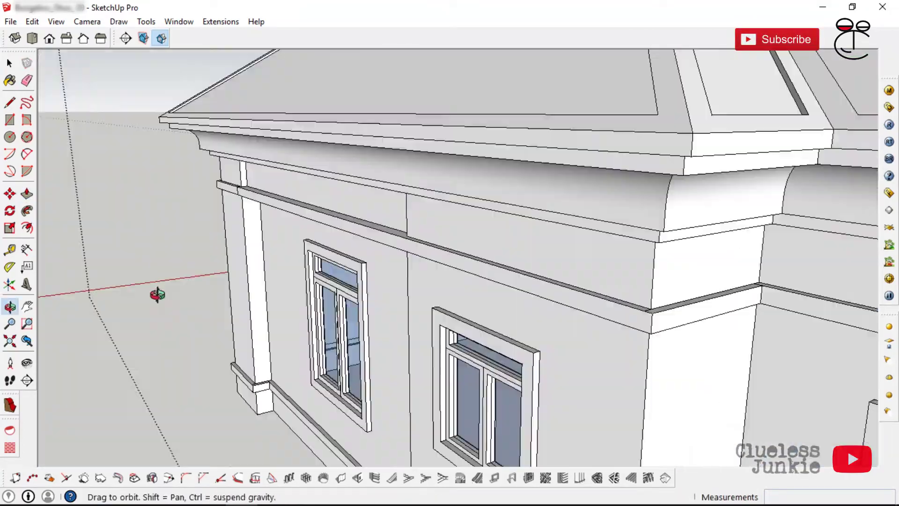
{"action": "scroll", "coordinate": [412, 211], "scroll_direction": "up", "scroll_amount": 6}
{"action": "middle_click_drag", "start_coordinate": [412, 210], "coordinate": [421, 36]}
{"action": "scroll", "coordinate": [448, 311], "scroll_direction": "down", "scroll_amount": 6}
- Repeat the 50 mm pull on the plinth bands of the remaining walls and the porch columns
{"action": "key", "text": "p"}
{"action": "middle_click_drag", "start_coordinate": [448, 311], "coordinate": [180, 233]}
{"action": "scroll", "coordinate": [180, 233], "scroll_direction": "down", "scroll_amount": 3}
{"action": "double_click", "coordinate": [291, 375]}
{"action": "double_click", "coordinate": [192, 124]}
{"action": "middle_click_drag", "start_coordinate": [192, 125], "coordinate": [350, 234]}
{"action": "scroll", "coordinate": [350, 293], "scroll_direction": "up", "scroll_amount": 5}
{"action": "scroll", "coordinate": [350, 291], "scroll_direction": "down", "scroll_amount": 6}
{"action": "middle_click_drag", "start_coordinate": [350, 291], "coordinate": [245, 233]}
{"action": "scroll", "coordinate": [245, 233], "scroll_direction": "down", "scroll_amount": 4}
{"action": "middle_click_drag", "start_coordinate": [145, 361], "coordinate": [281, 262]}
{"action": "scroll", "coordinate": [445, 284], "scroll_direction": "up", "scroll_amount": 5}
{"action": "double_click", "coordinate": [445, 283]}
{"action": "middle_click_drag", "start_coordinate": [445, 283], "coordinate": [328, 337]}
{"action": "double_click", "coordinate": [526, 304]}
- Select the bottom edge of the recessed panel on the porch column beside the front steps
{"action": "key", "text": "space"}
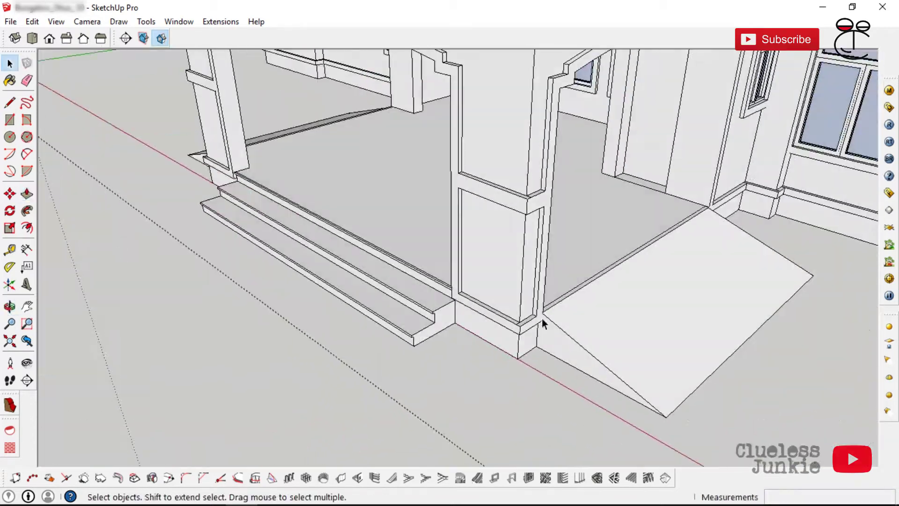
{"action": "scroll", "coordinate": [542, 322], "scroll_direction": "up", "scroll_amount": 4}
{"action": "left_click", "coordinate": [527, 322]}
{"action": "scroll", "coordinate": [503, 323], "scroll_direction": "up", "scroll_amount": 4}
{"action": "scroll", "coordinate": [504, 323], "scroll_direction": "down", "scroll_amount": 6}
{"action": "middle_click_drag", "start_coordinate": [503, 323], "coordinate": [641, 164]}
{"action": "scroll", "coordinate": [167, 392], "scroll_direction": "up", "scroll_amount": 4}
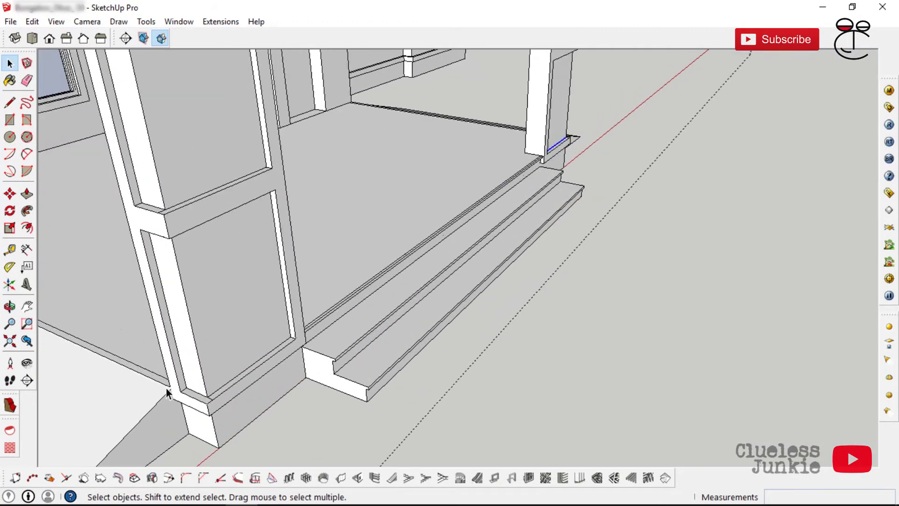